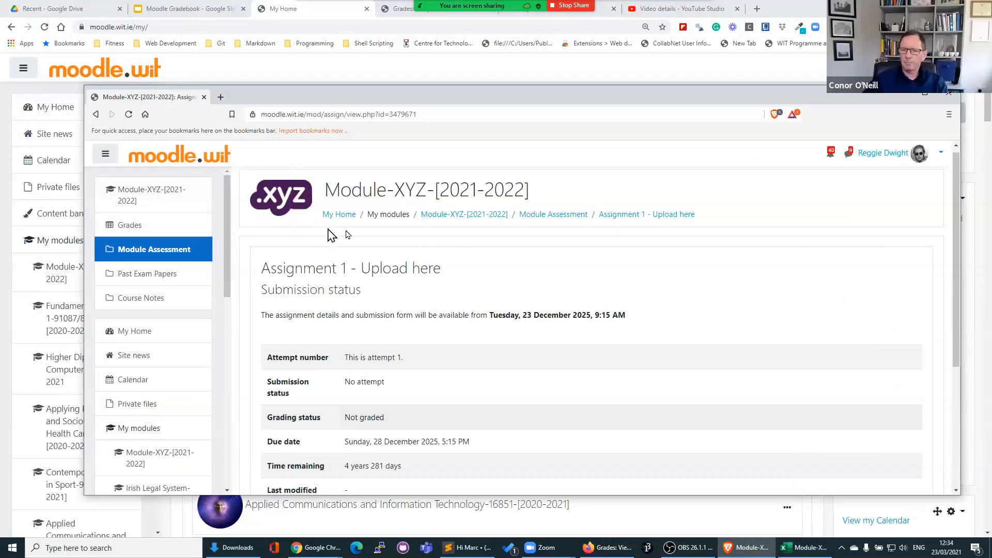
Open the Module-XYZ-[2021-2022] home page in the student's Brave window and load the same address in the lecturer's Chrome window
left_click(460, 214)
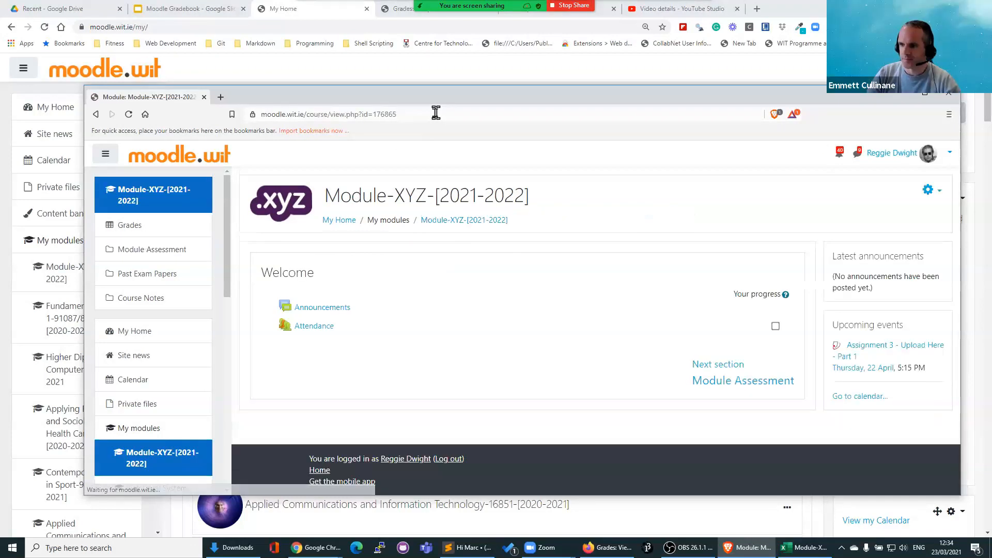
left_click(435, 113)
key("ctrl+c")
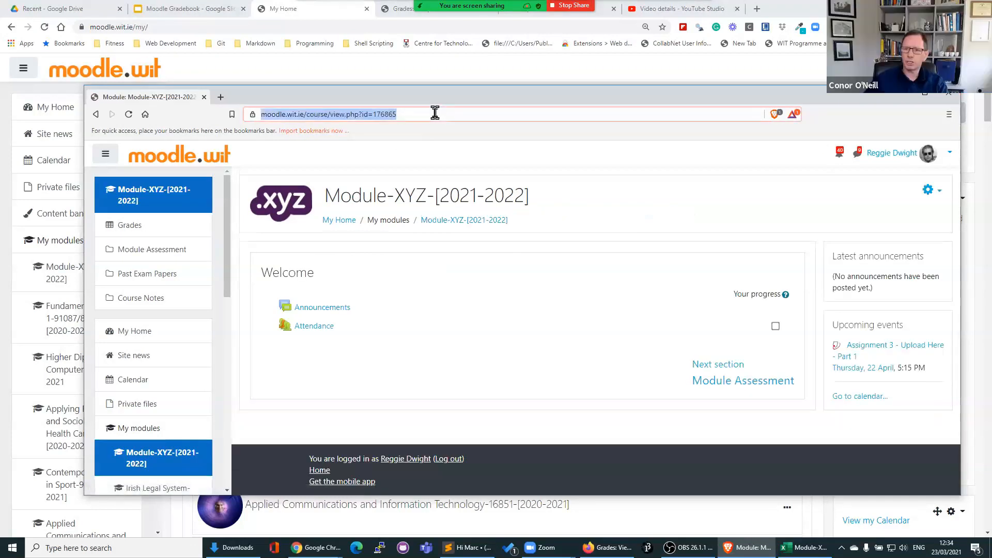
left_click(222, 26)
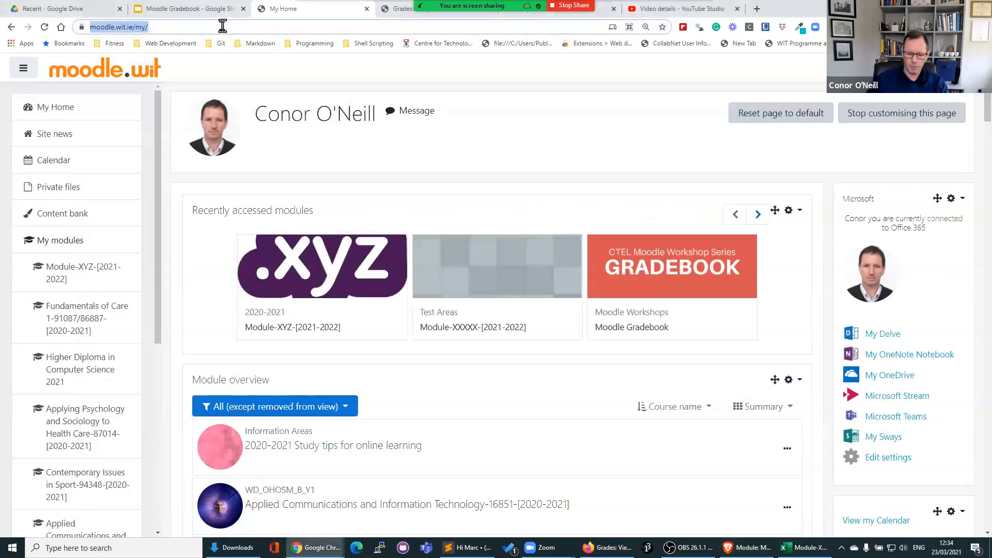
key("ctrl+v")
key("Return")
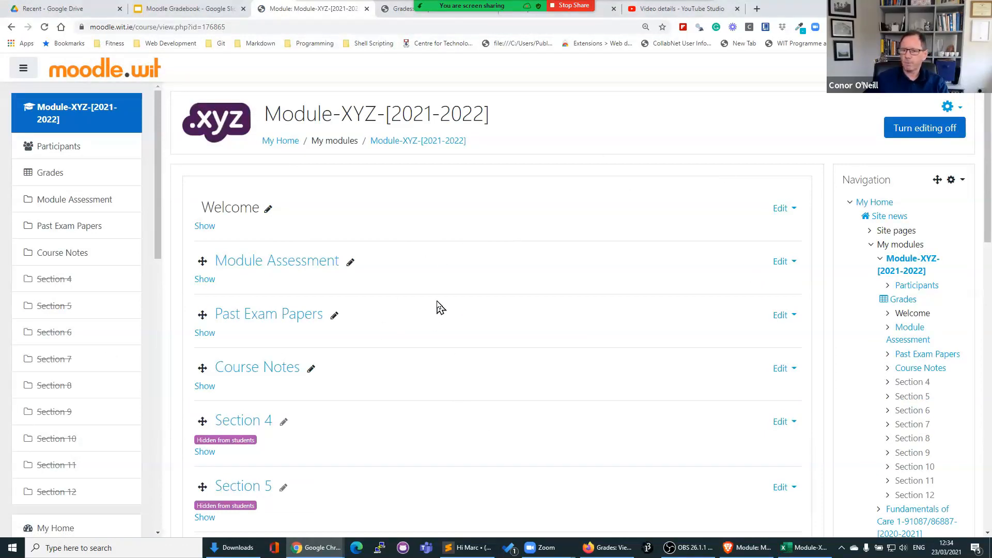
Switch to the student's Brave window, make it narrower and place it so the lecturer's module sidebar is uncovered
left_click(743, 551)
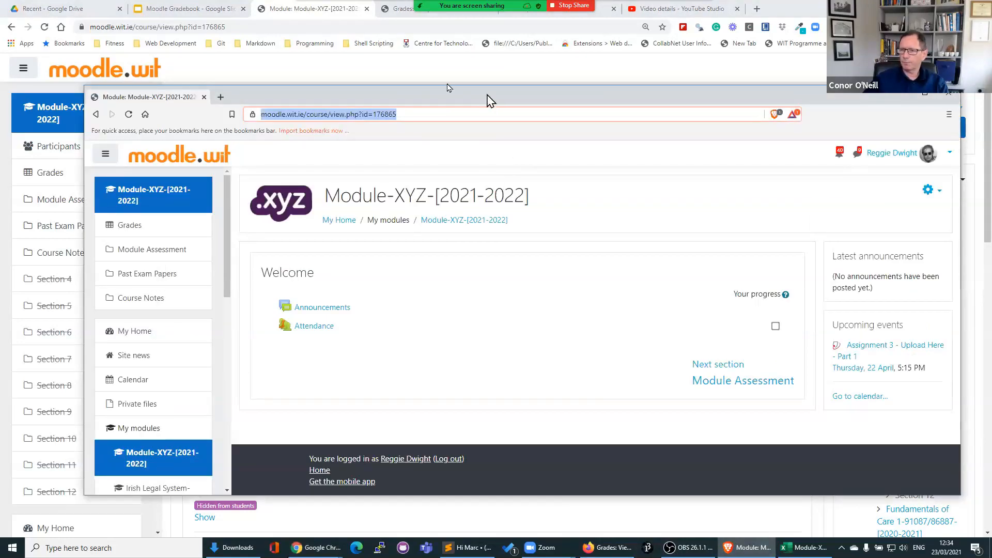
left_click(416, 73)
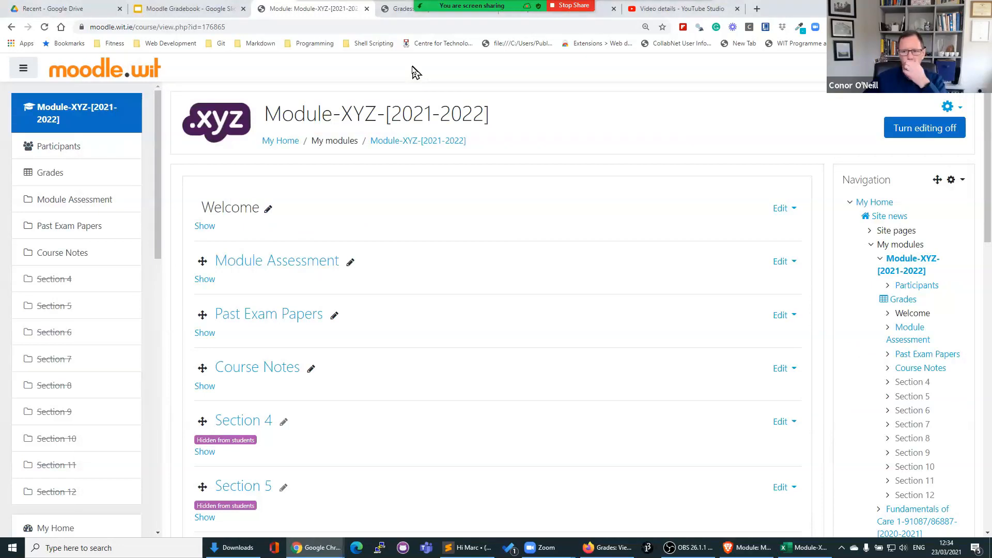
left_click(746, 549)
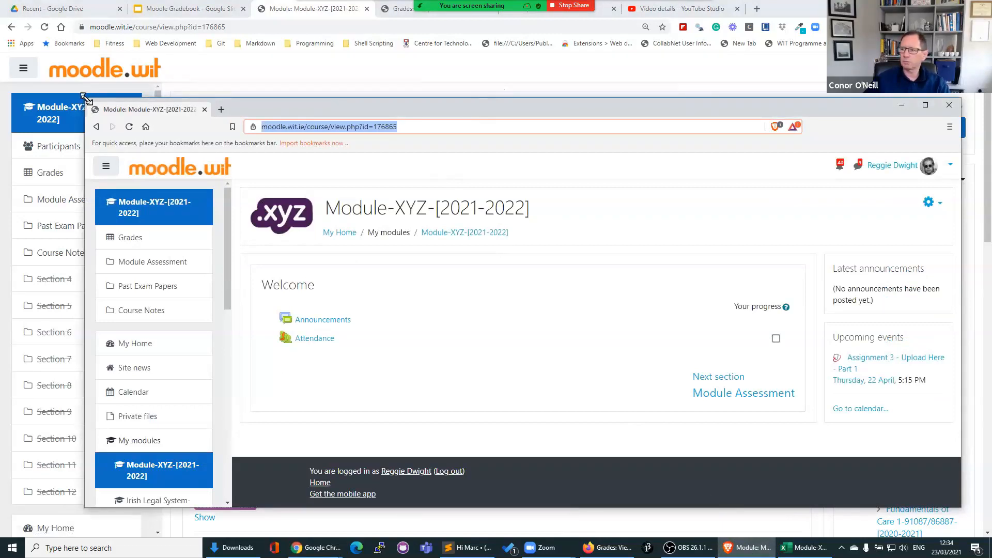
left_click_drag(83, 97, 237, 65)
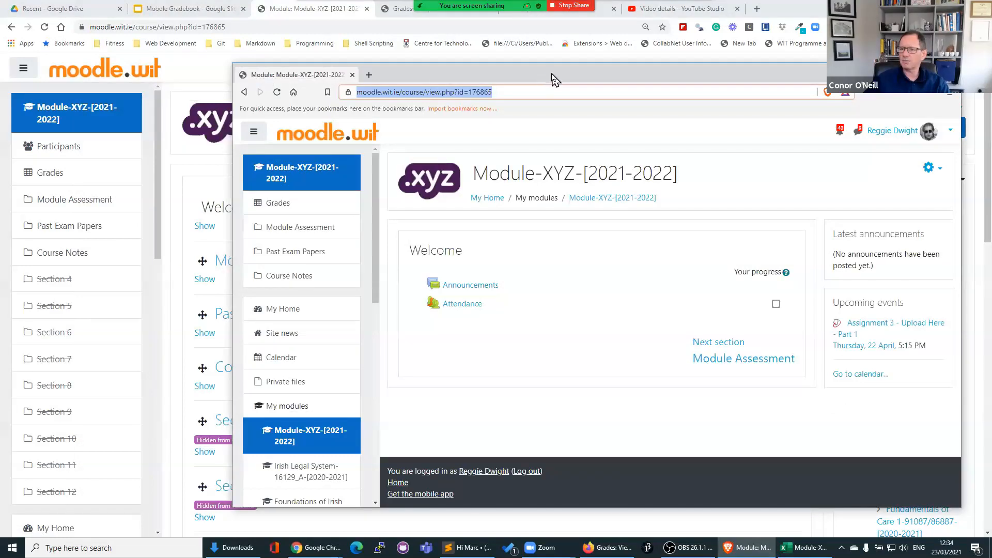
left_click_drag(552, 83, 538, 89)
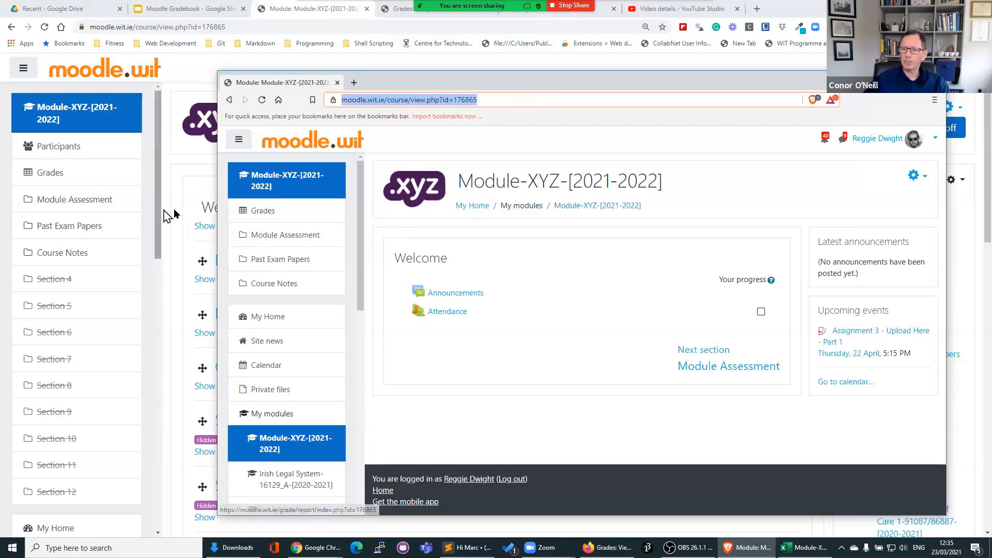
Switch to the lecturer's Chrome window and review the enrolled users and their roles on the module's Participants page
left_click(181, 192)
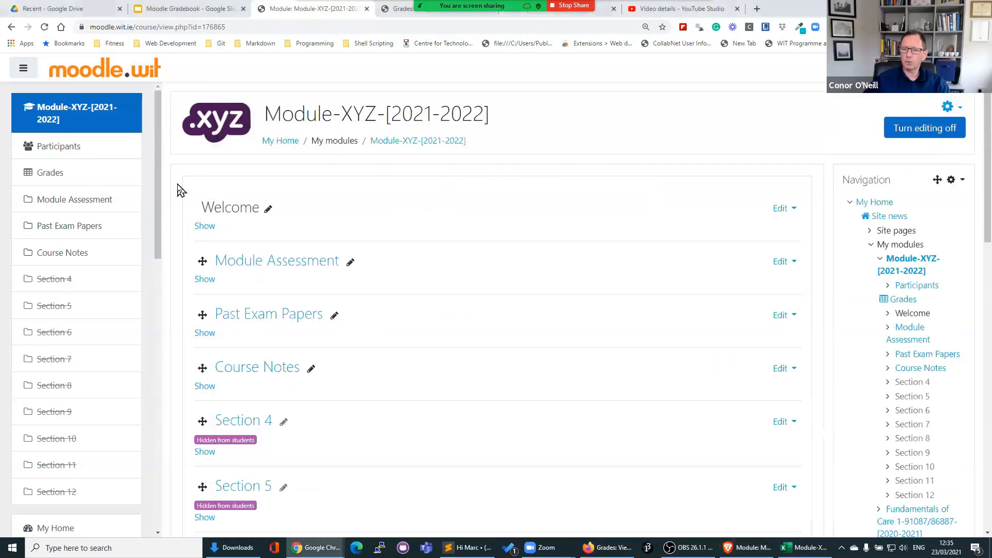
left_click(49, 150)
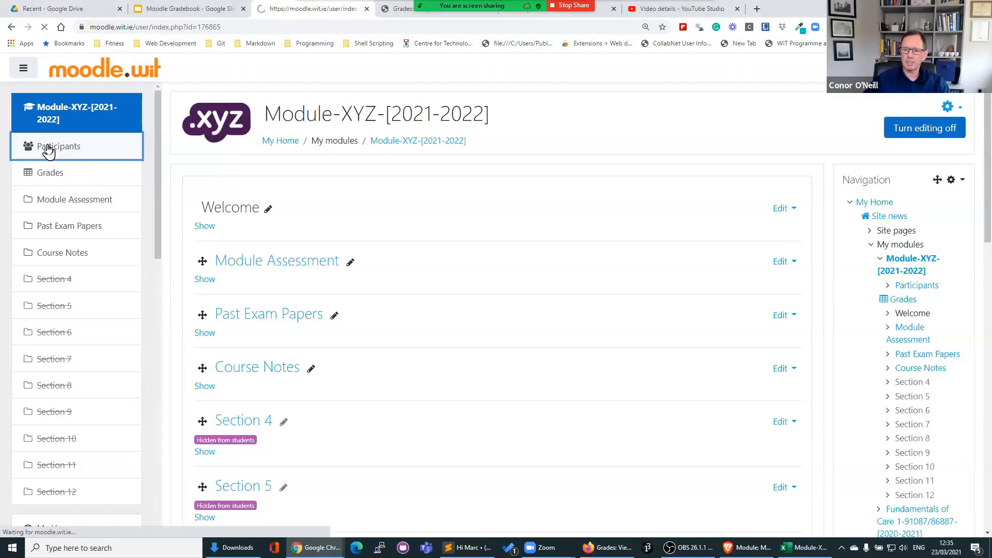
scroll(444, 350, "down", 5)
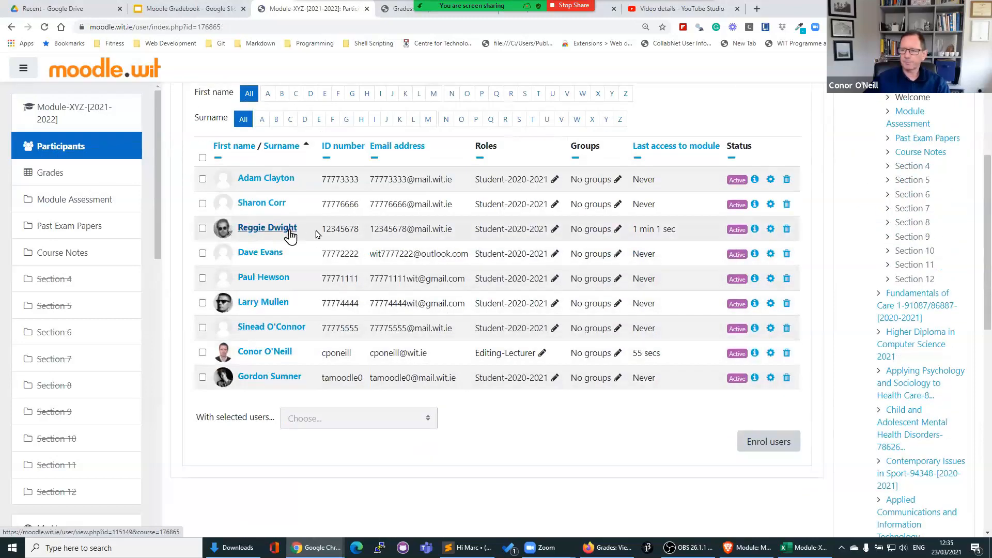
scroll(433, 235, "up", 5)
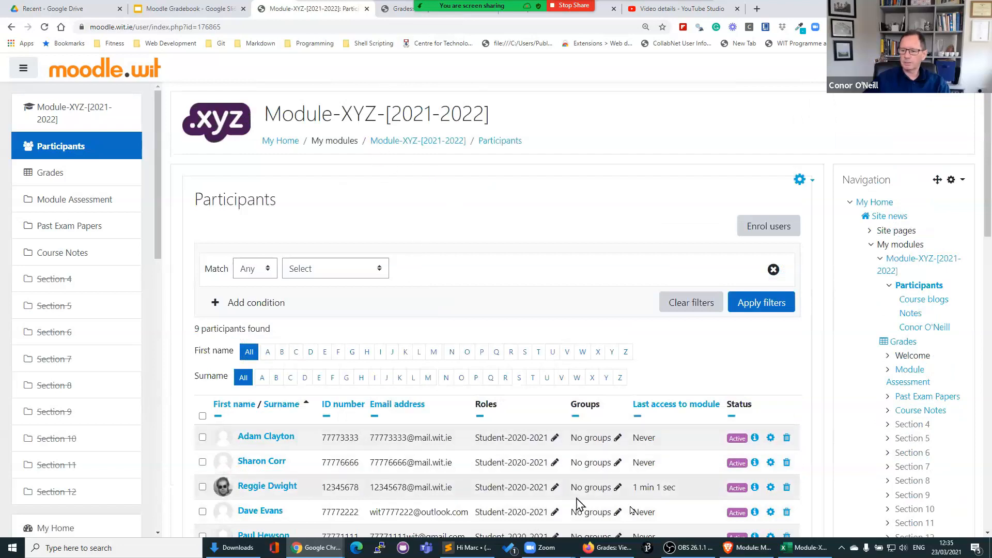
Place the student's Brave window beside the lecturer's sidebar for comparison and view the module actions offered to the student
left_click(748, 548)
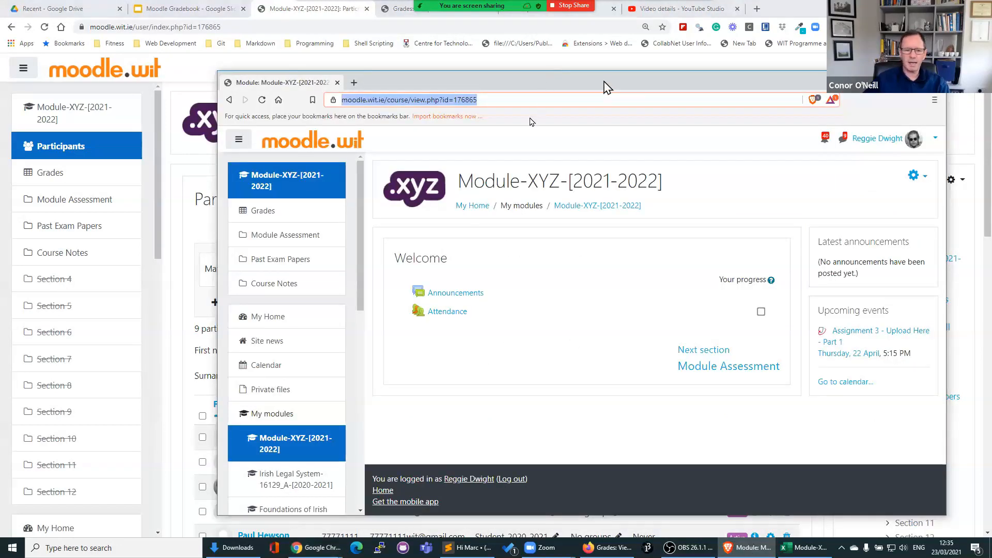
left_click_drag(607, 87, 556, 77)
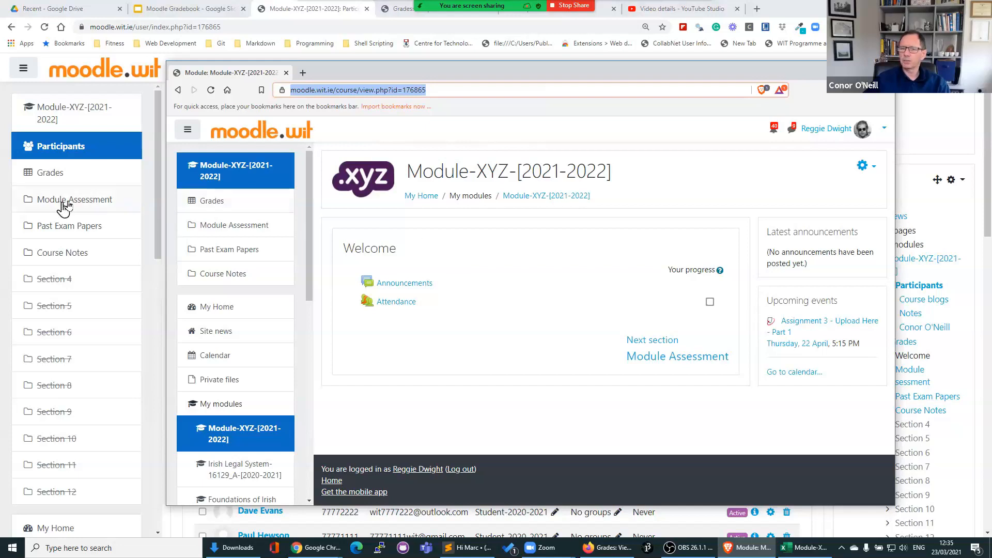
left_click(8, 163)
left_click(748, 548)
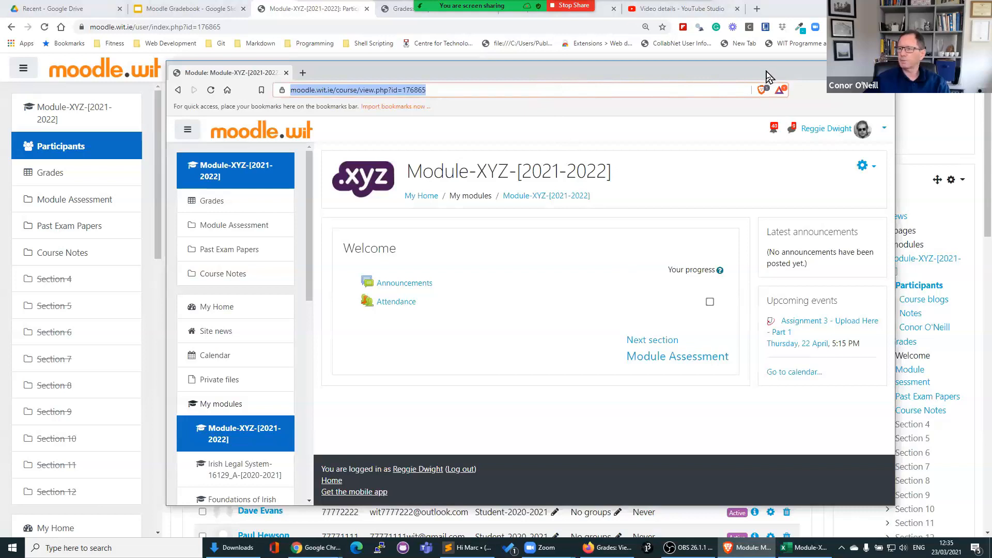
left_click_drag(767, 75, 793, 73)
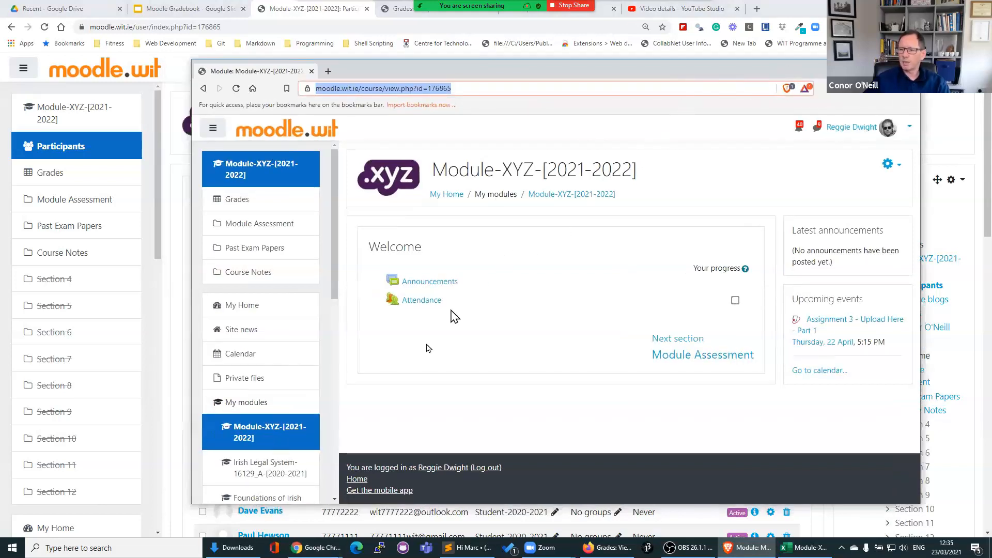
left_click(888, 164)
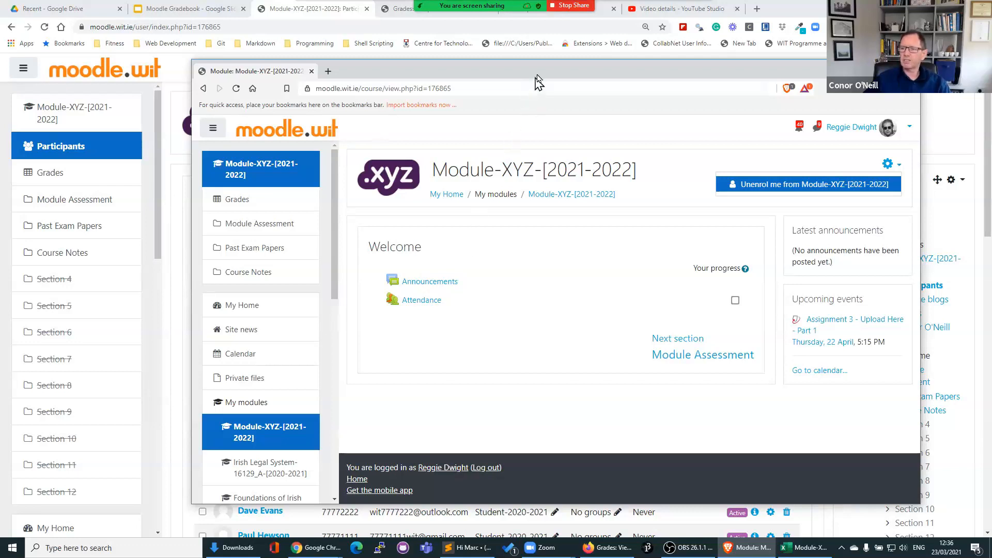
left_click_drag(538, 76, 524, 83)
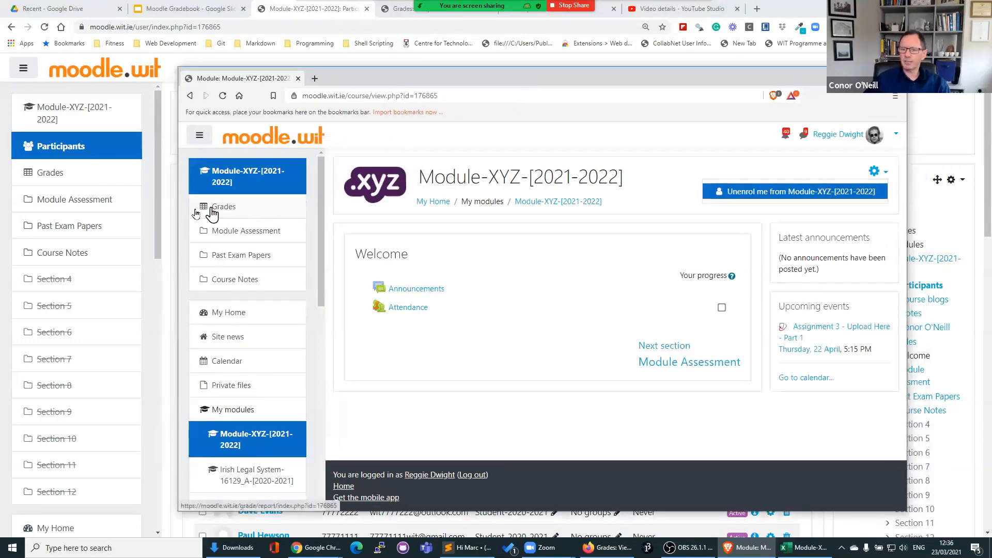
Collapse and re-expand the navigation drawer in the student's view, and open the student's Grades user report
left_click(199, 137)
left_click(200, 136)
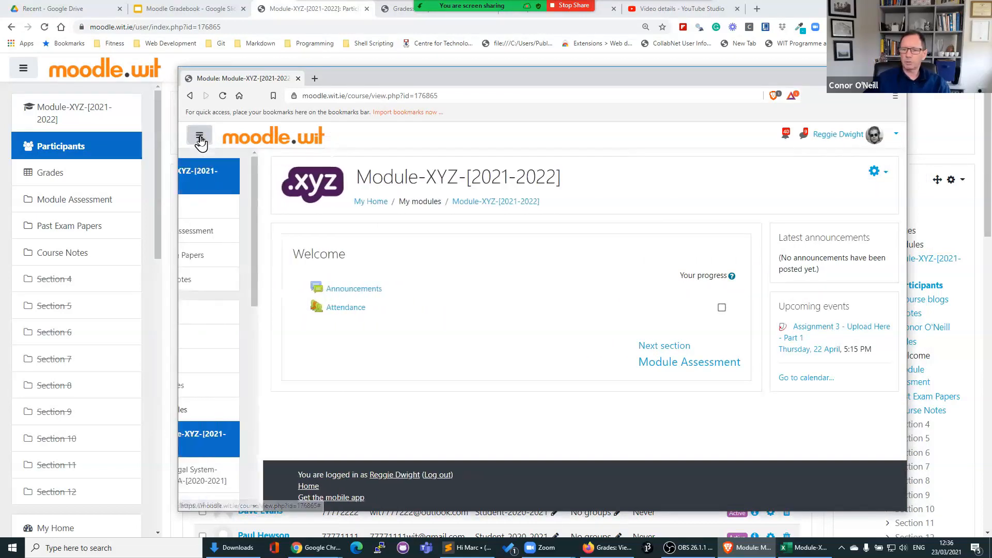
left_click(199, 136)
left_click(199, 136)
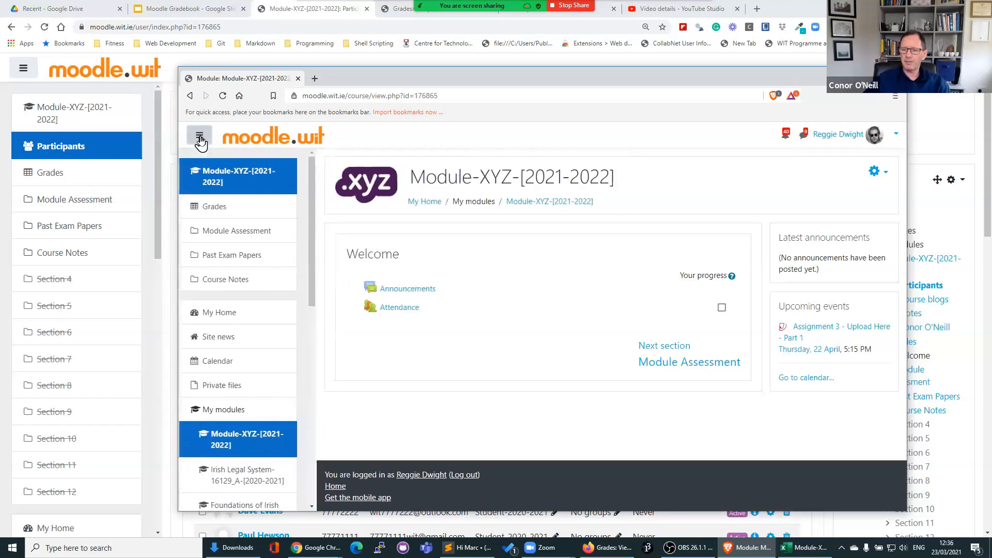
left_click(224, 212)
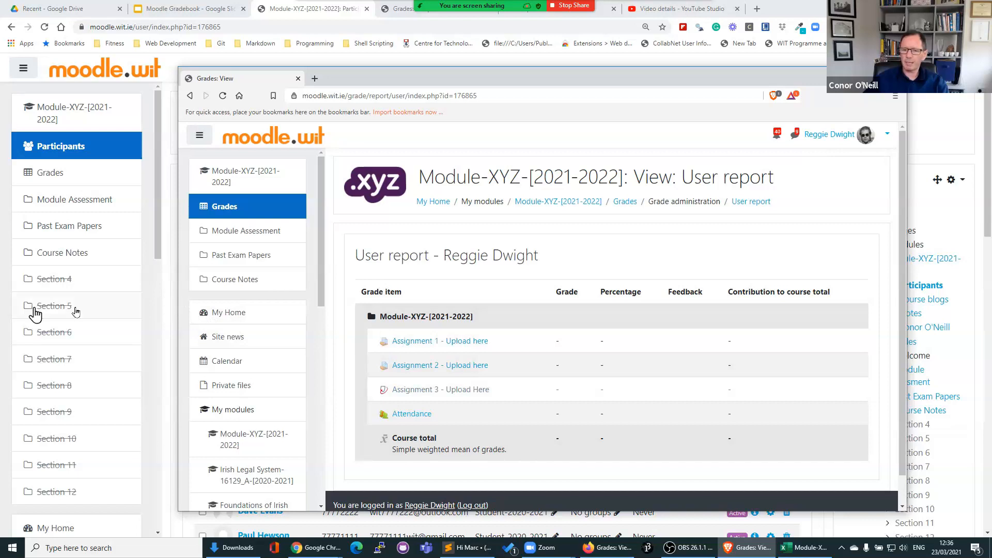
Open the module's Edit settings form in the lecturer's Chrome window and expand the Appearance section
left_click(155, 306)
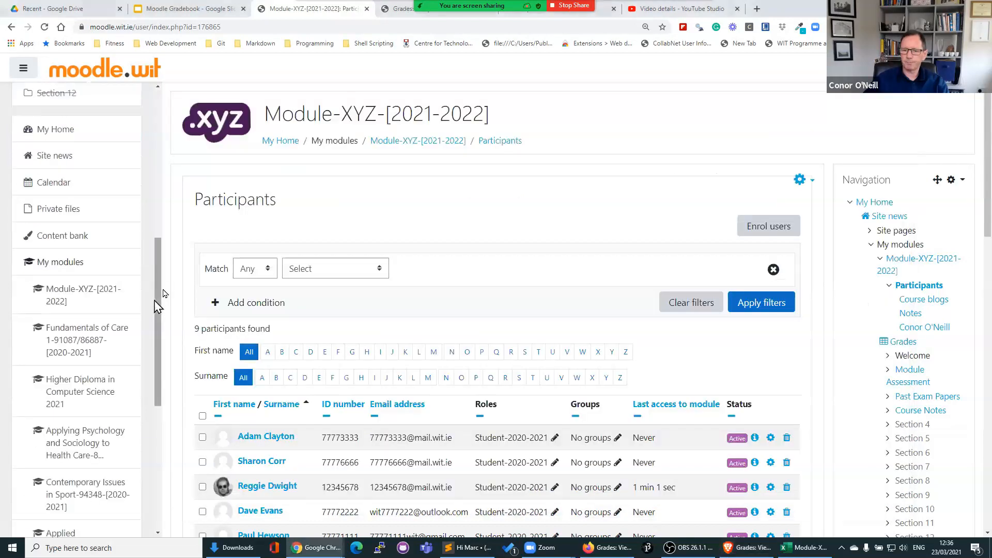
left_click(417, 141)
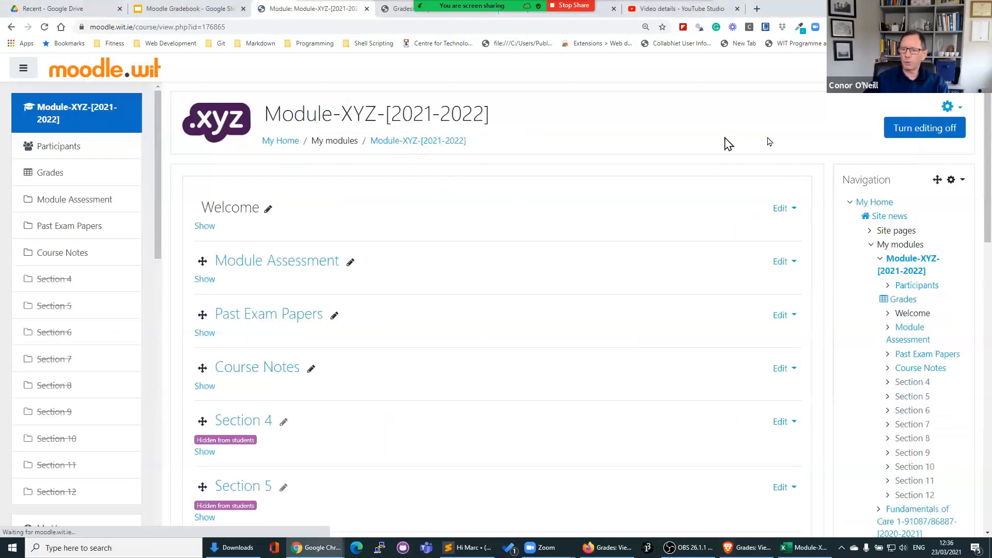
left_click(948, 108)
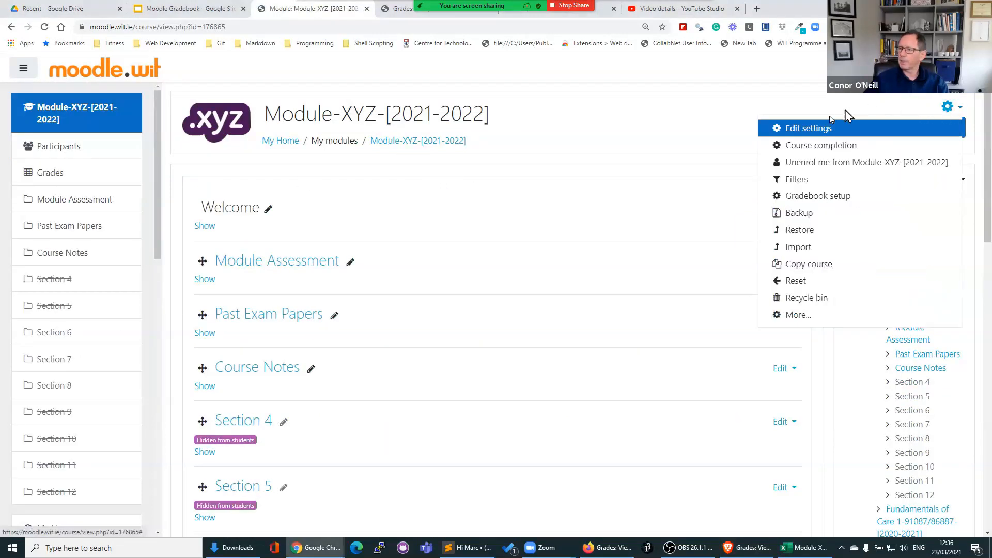
left_click(809, 131)
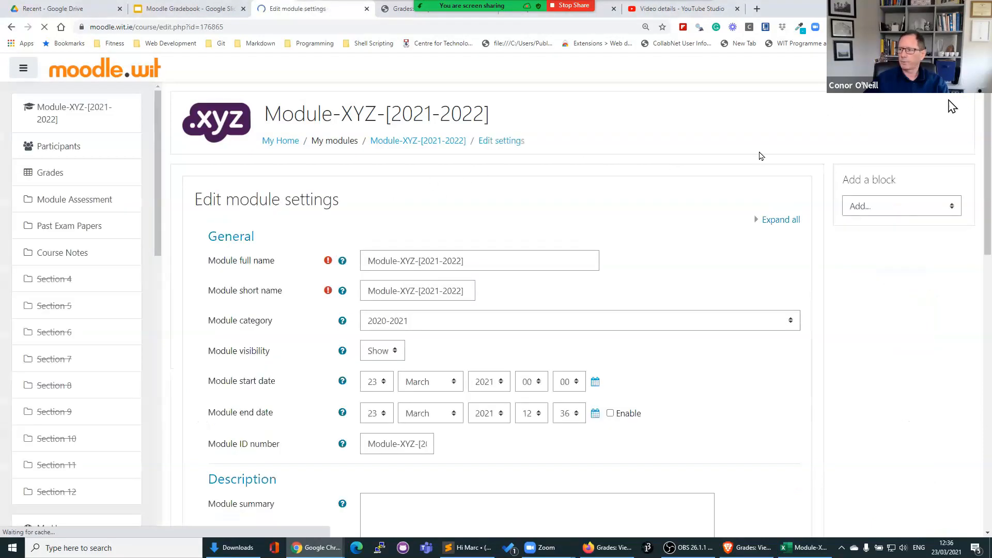
scroll(341, 233, "down", 4)
scroll(302, 233, "down", 9)
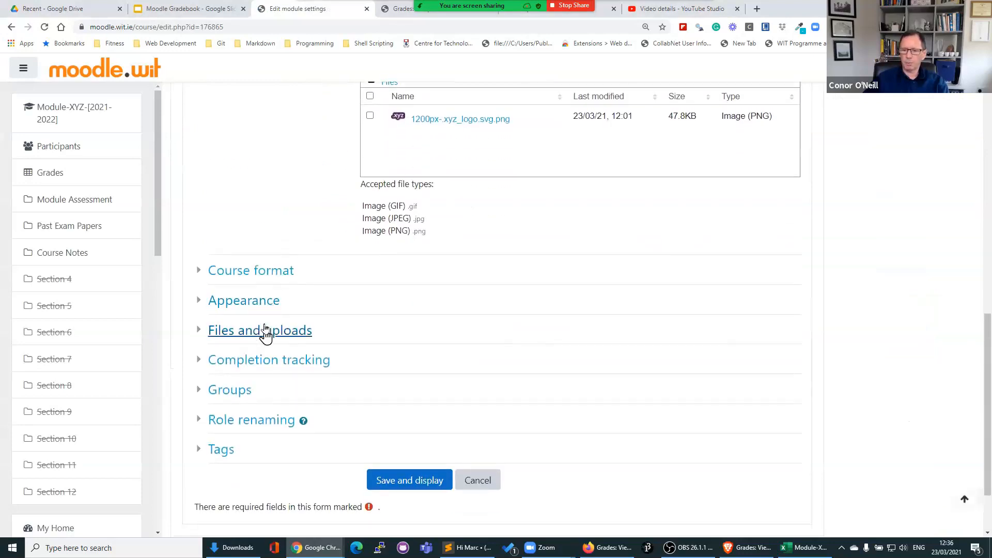
left_click(243, 303)
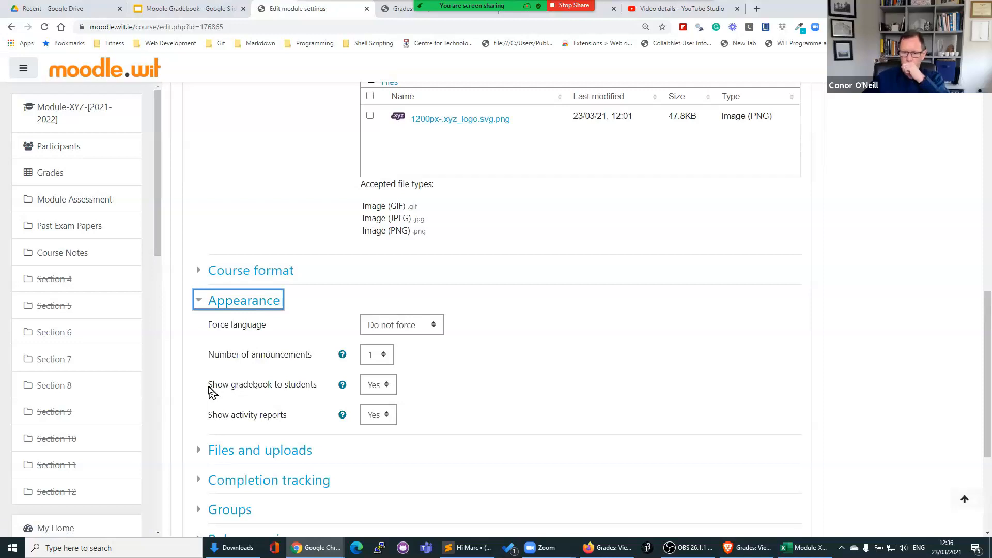
Set Show gradebook to students to No and save the module settings
left_click_drag(208, 392, 317, 394)
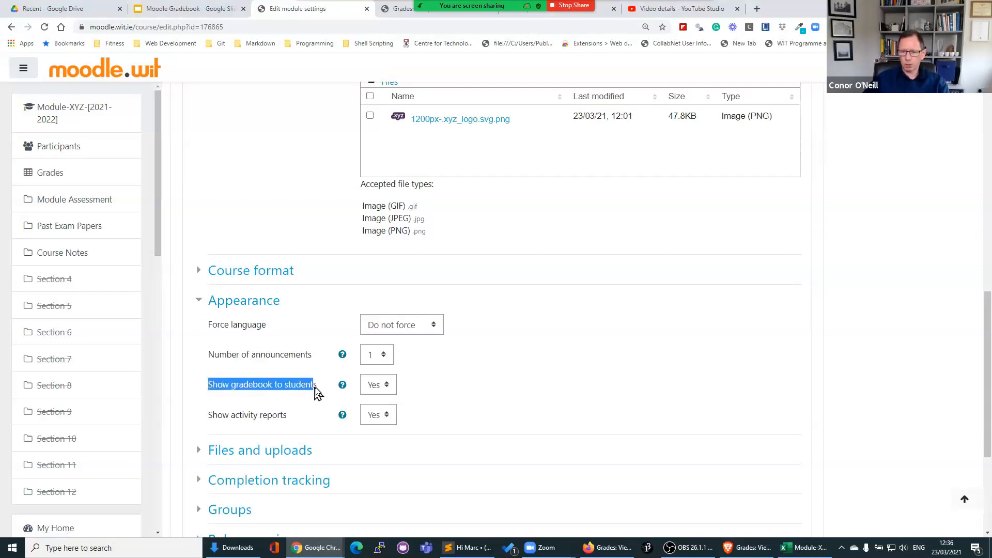
left_click(388, 388)
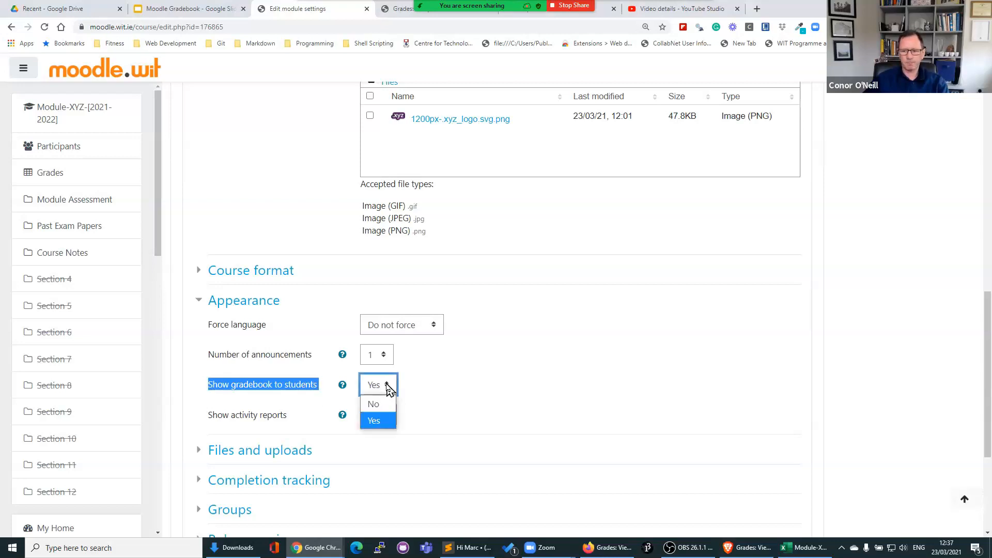
left_click(377, 409)
scroll(497, 417, "down", 4)
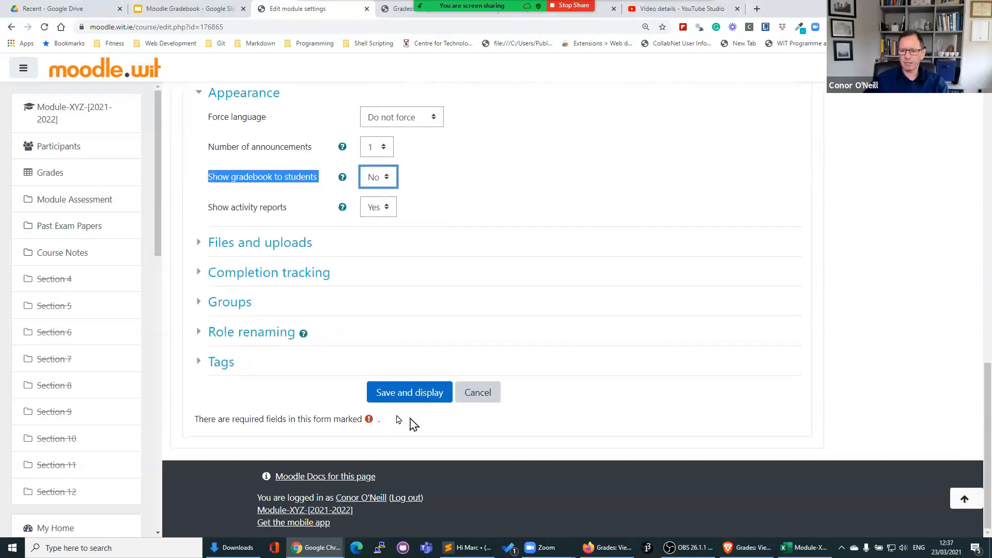
left_click(396, 399)
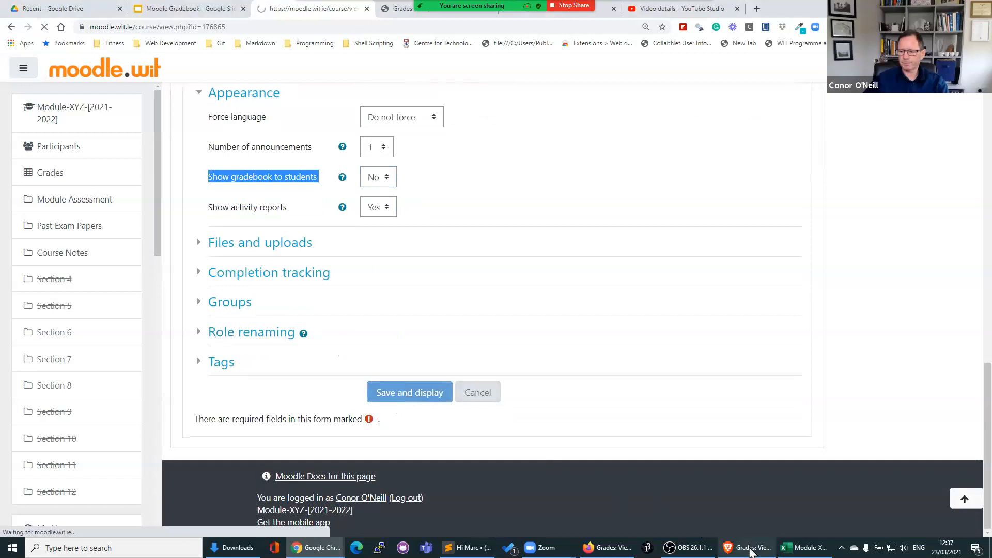
Switch to the student's Brave window, check the module home page's navigation for Grades, and open the Module Assessment section
left_click(750, 547)
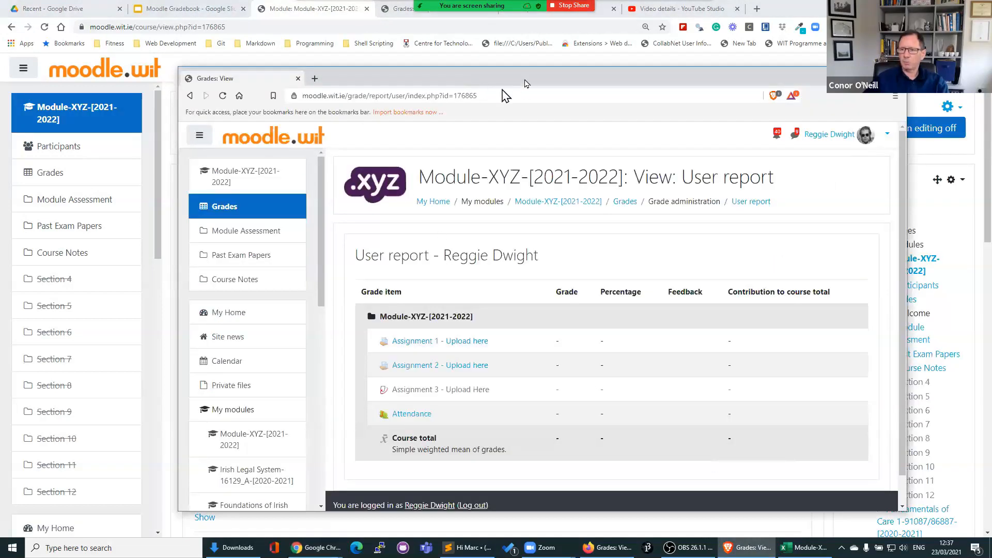
left_click_drag(529, 84, 494, 98)
left_click(533, 220)
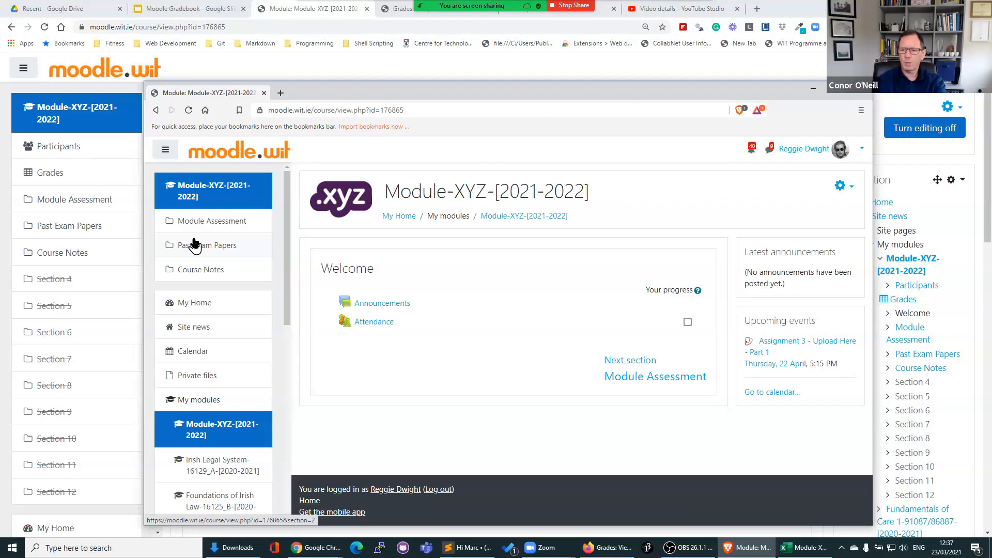
left_click(198, 222)
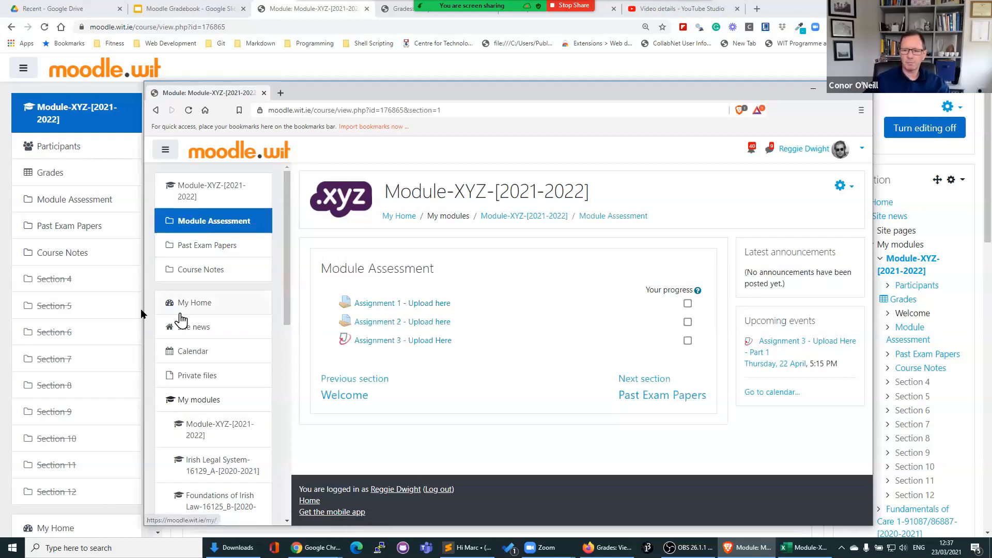
Compare the module sections in the lecturer's Chrome window with the Module Assessment section in the student's Brave window
left_click(102, 279)
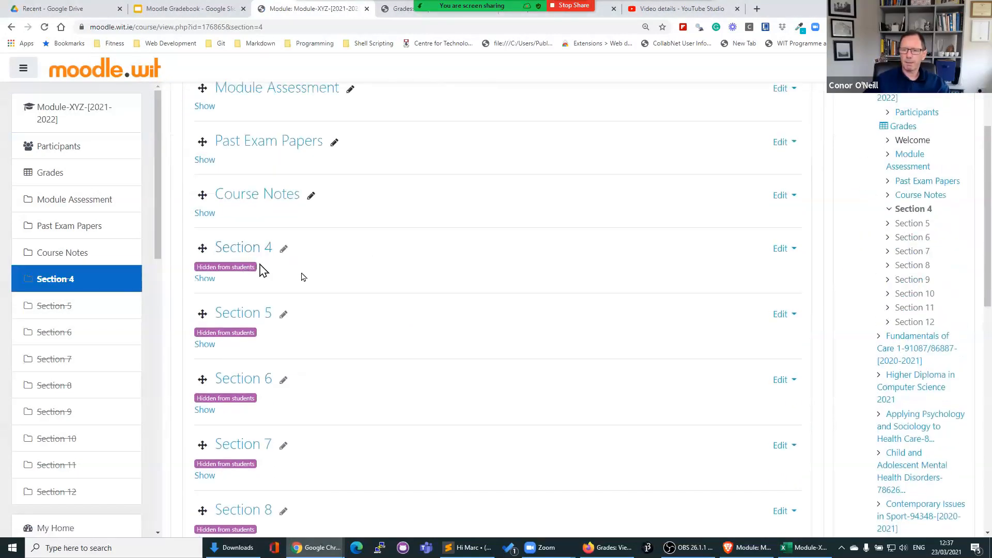
scroll(269, 289, "up", 3)
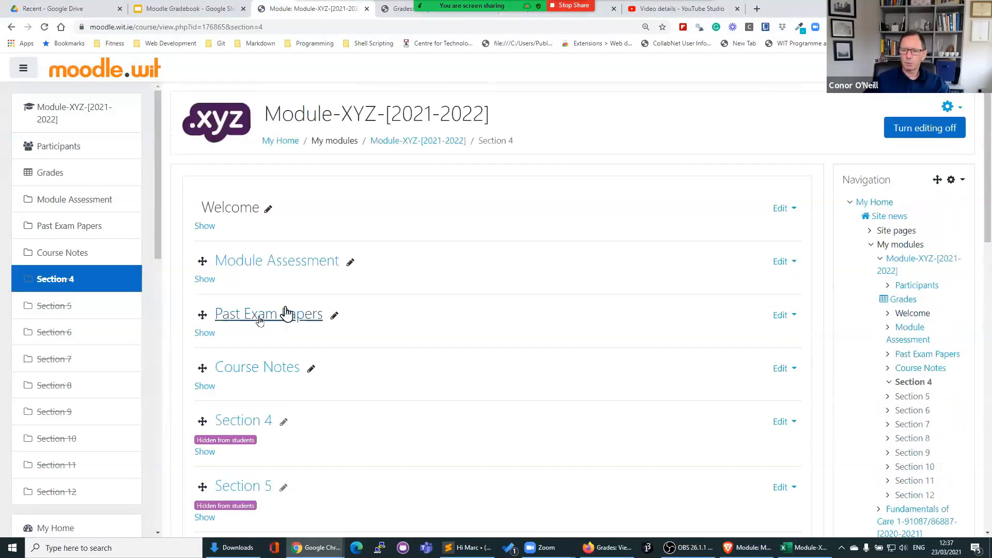
left_click(750, 548)
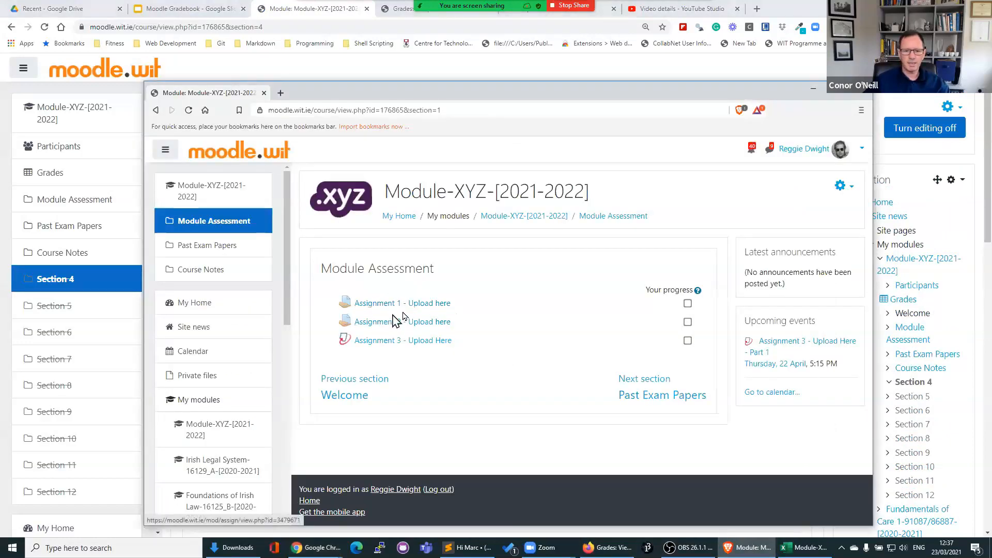
Expand the Module Assessment section in the lecturer's Chrome window and hide Assignment 1 - Upload here from students
left_click(118, 365)
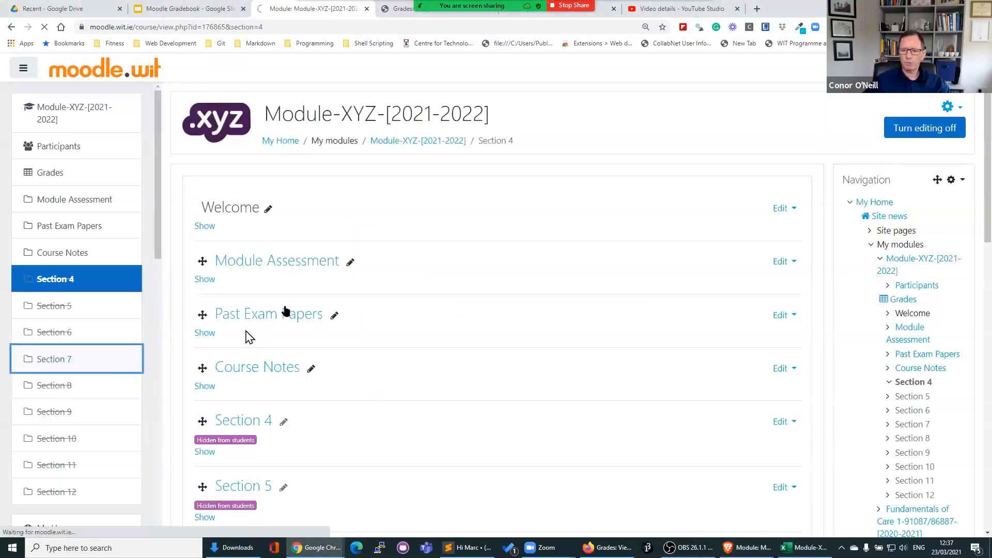
scroll(230, 228, "up", 7)
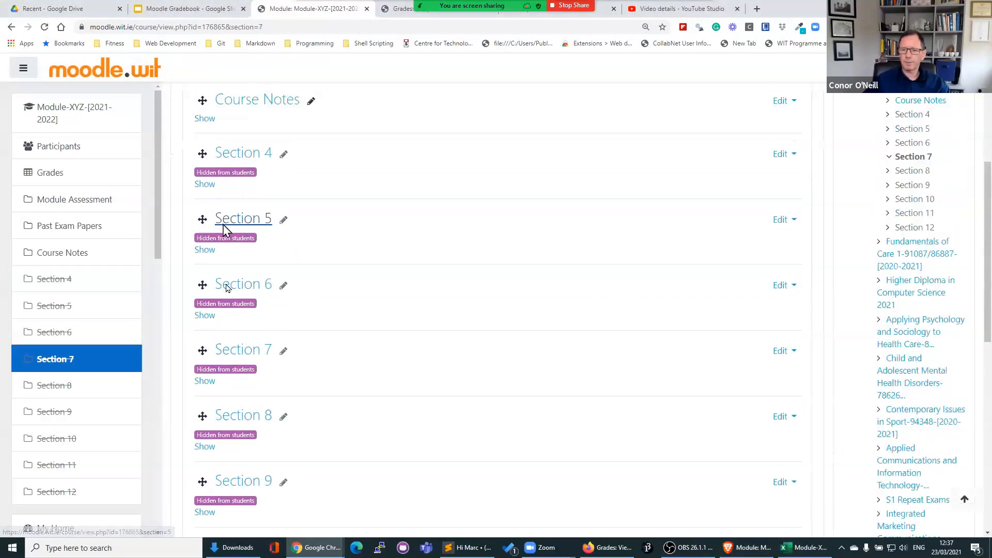
scroll(235, 287, "up", 3)
left_click(202, 279)
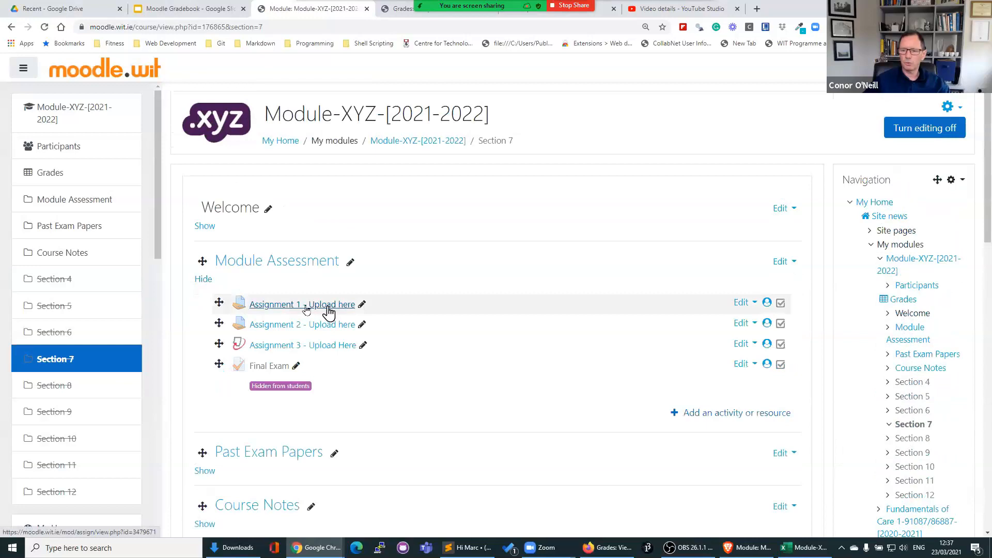
left_click(743, 303)
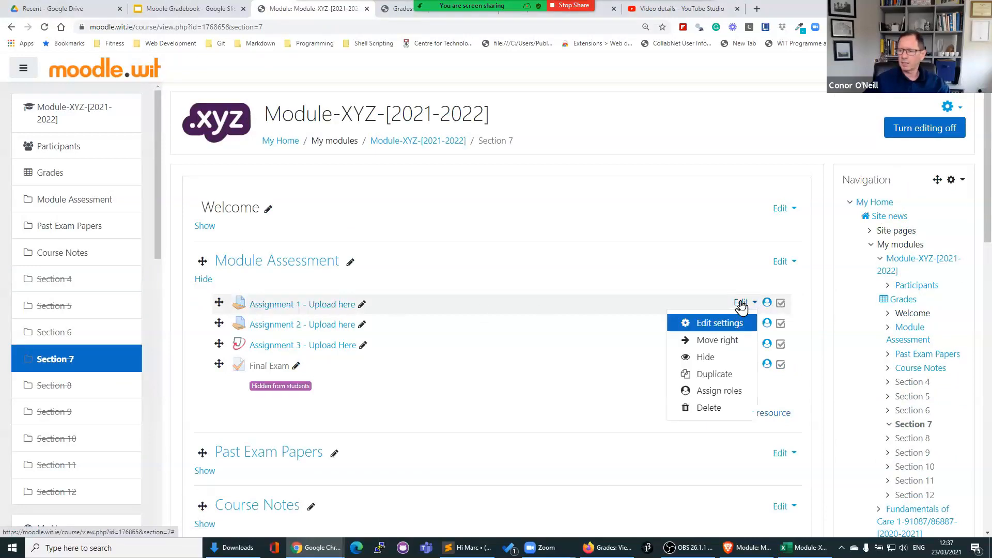
left_click(704, 358)
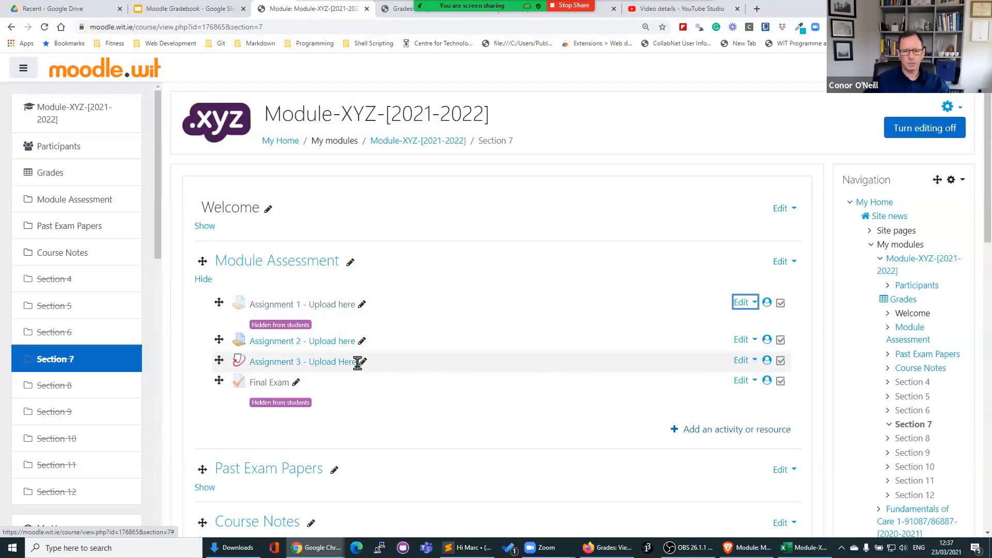
Check Module Assessment in the student's Brave window, and make Assignment 1 - Upload here visible again in the lecturer's Chrome window
left_click(750, 548)
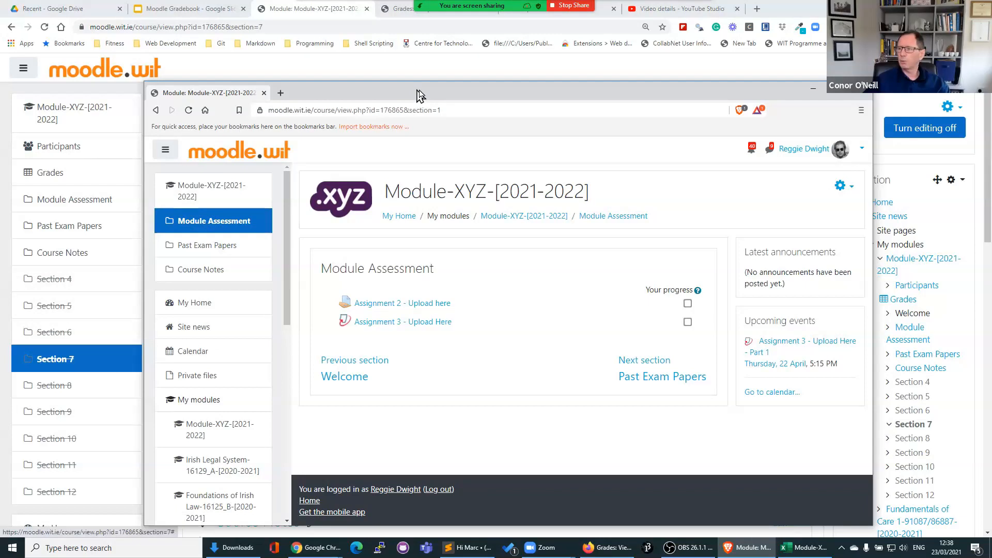
left_click_drag(417, 90, 510, 100)
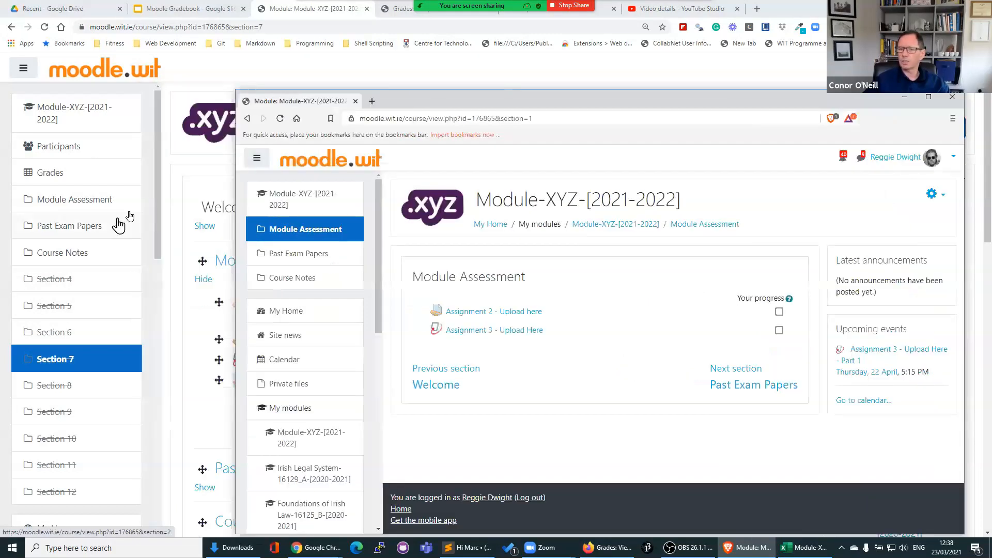
left_click(180, 196)
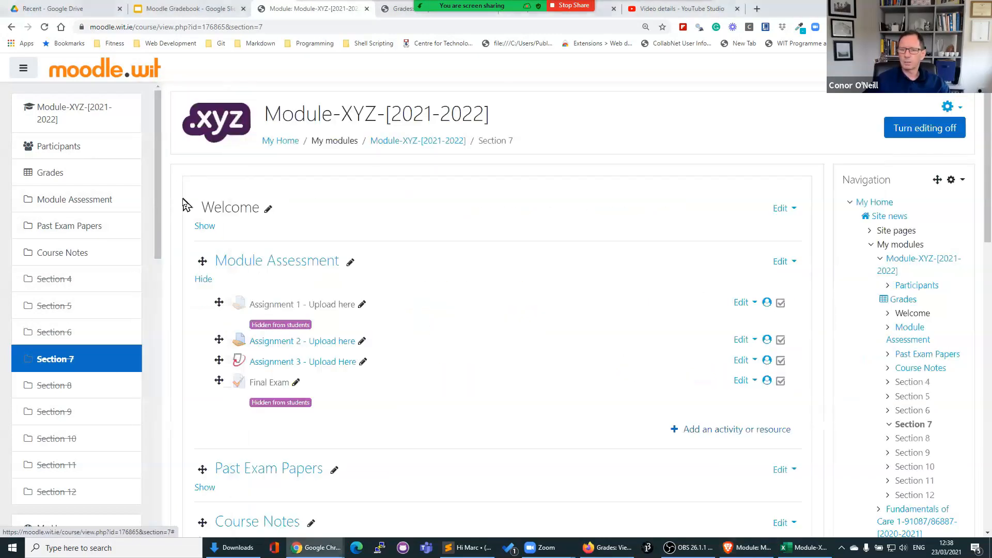
left_click(743, 302)
left_click(707, 359)
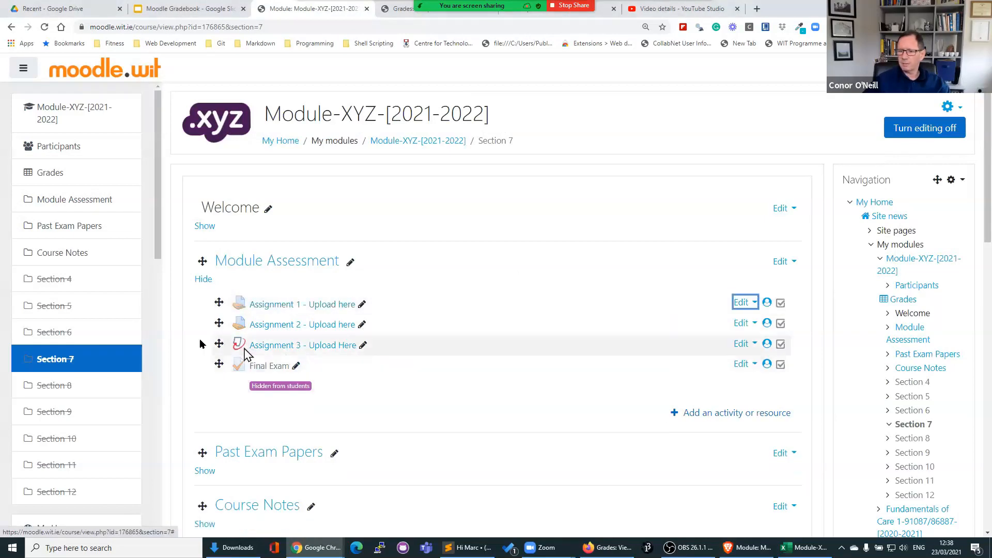
Open the module's Edit settings form and expand the Appearance section
left_click(953, 107)
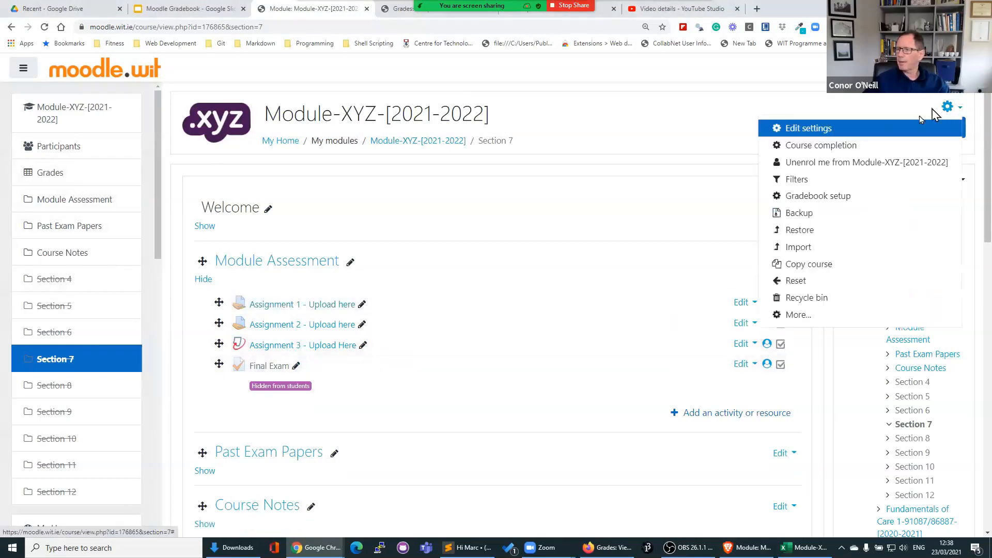
left_click(813, 134)
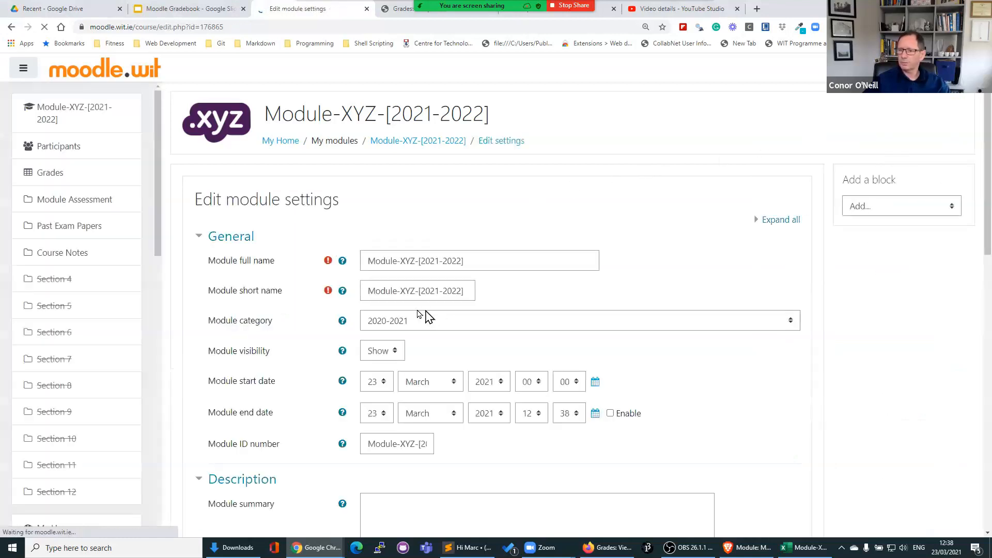
scroll(401, 318, "down", 5)
scroll(400, 317, "down", 6)
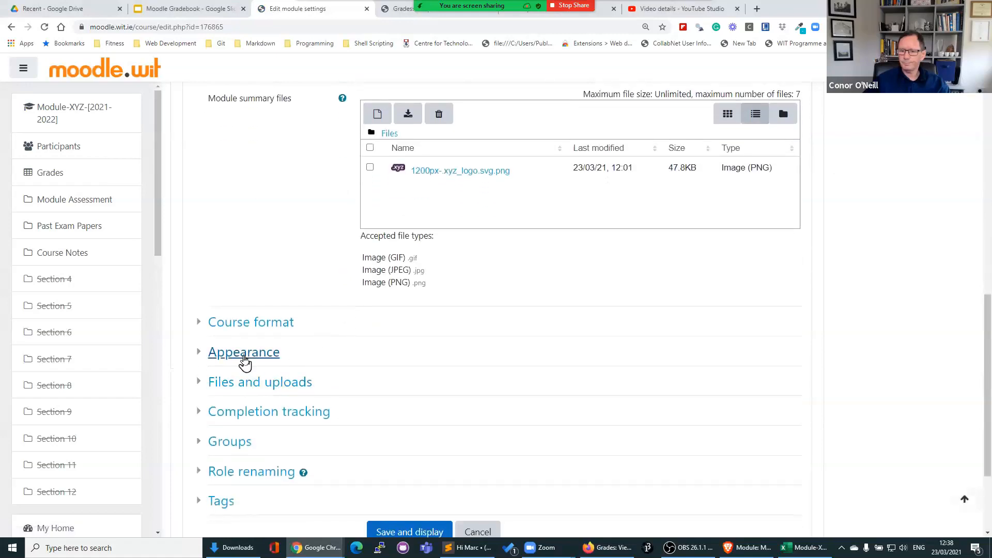
left_click(244, 354)
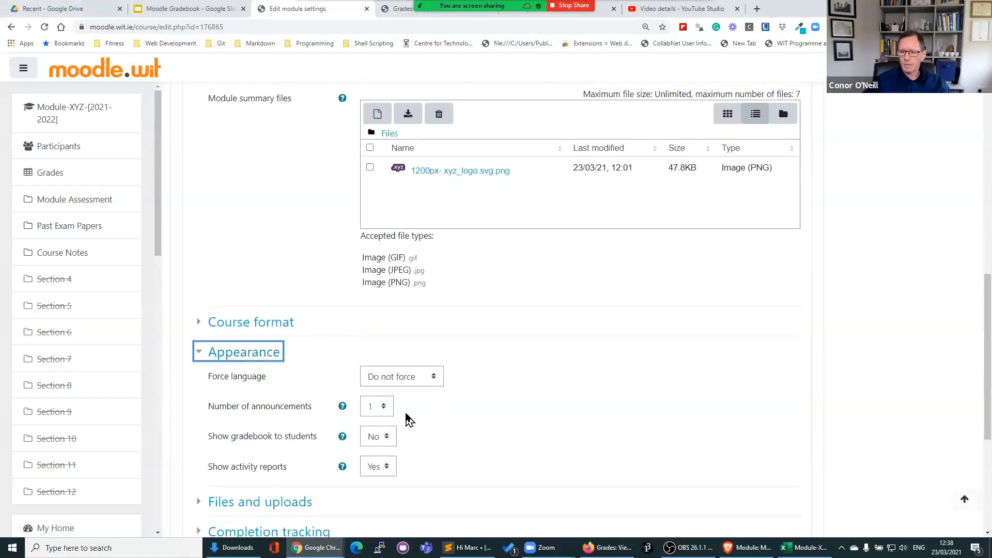
Set Show gradebook to students to Yes and save the module settings
left_click(385, 438)
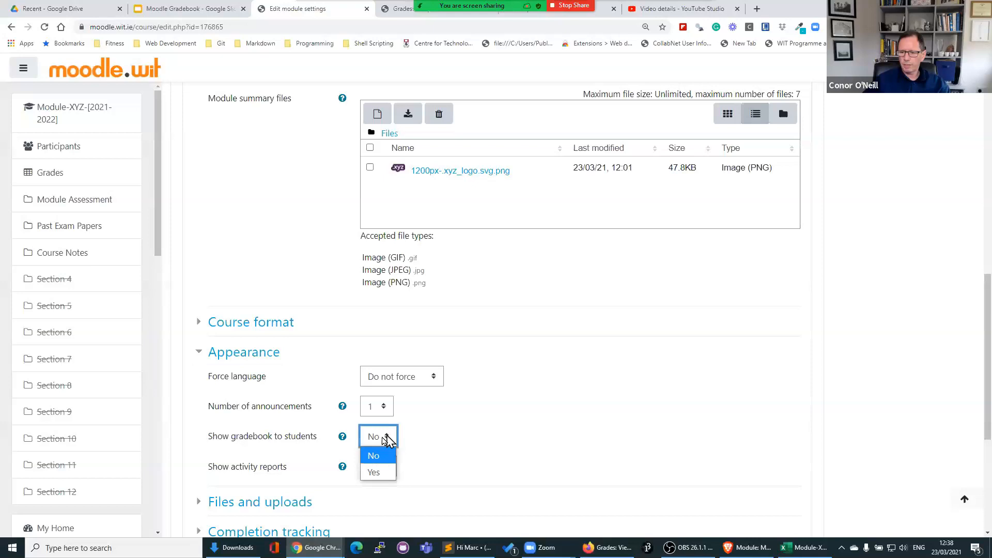
left_click(377, 472)
scroll(499, 399, "down", 5)
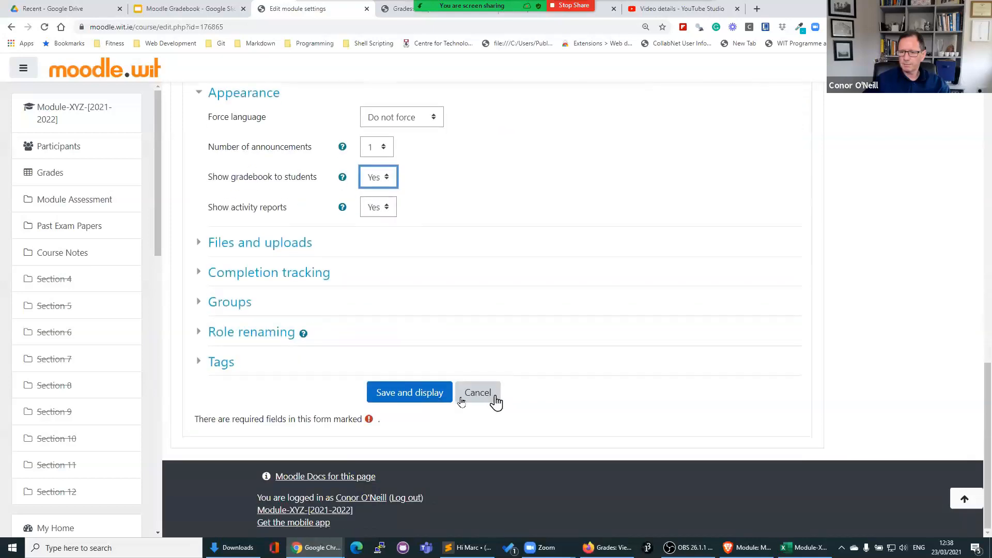
left_click(409, 396)
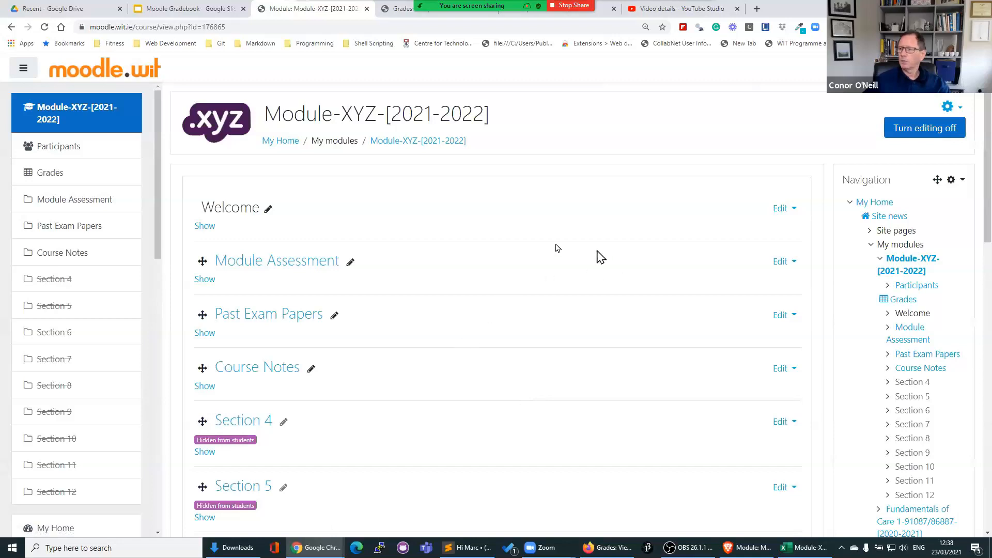
Expand the Module Assessment section, view the Activities available in the activity chooser, and close the chooser without adding anything
left_click(205, 279)
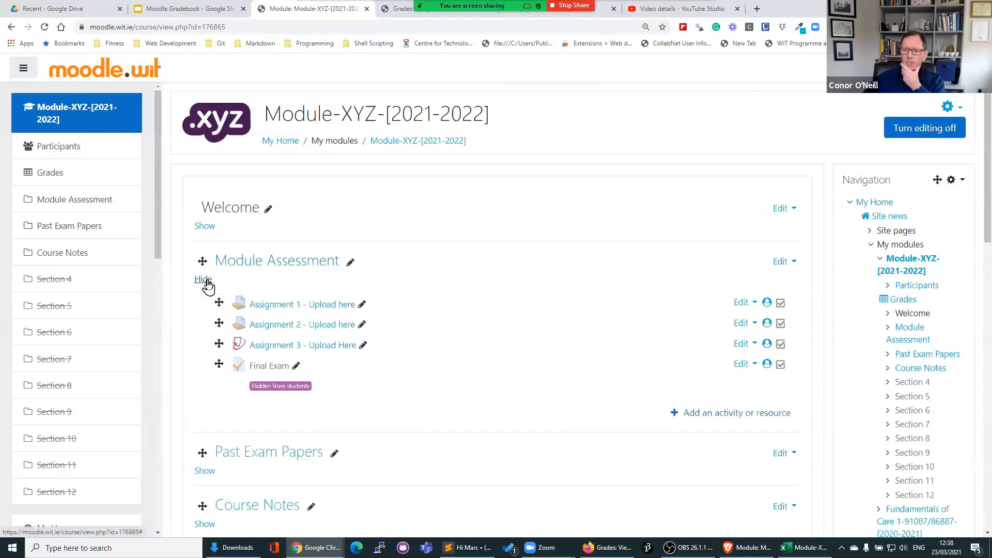
left_click(718, 419)
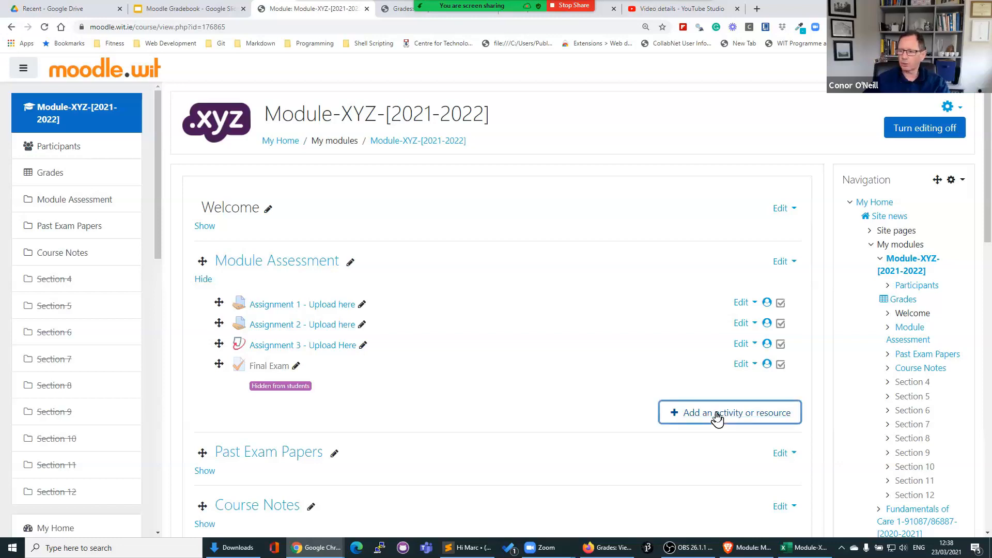
left_click(377, 160)
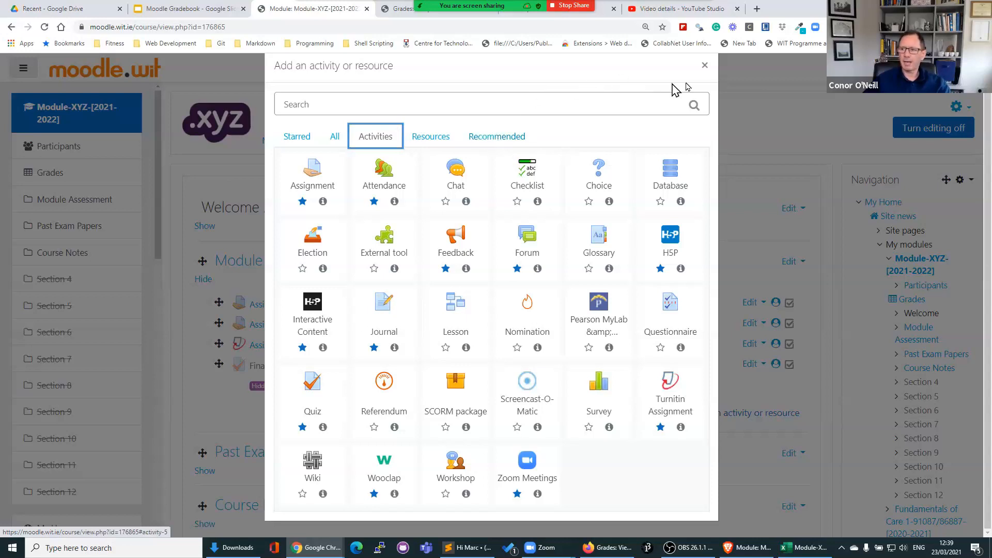
left_click(705, 67)
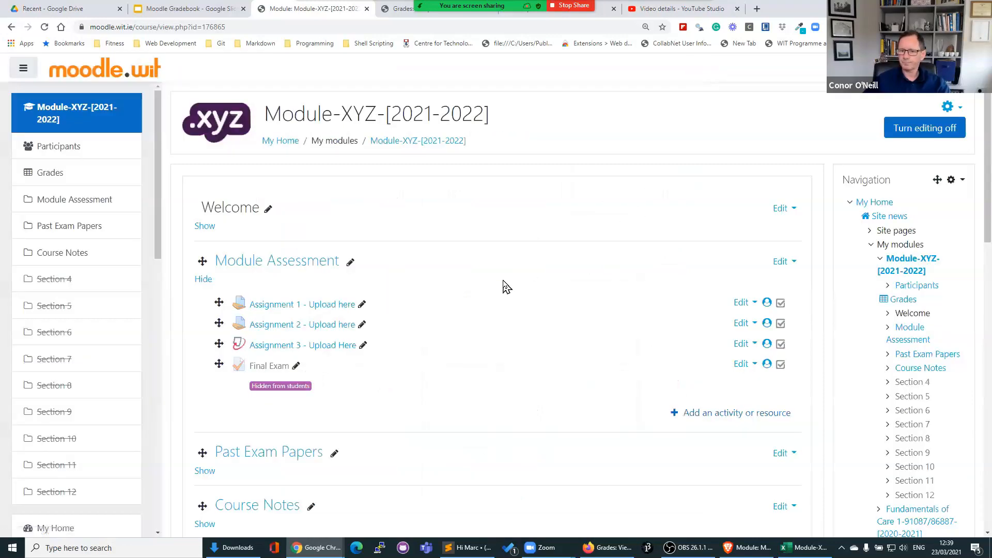
Open the lecturer's grader report in Chrome, reload the module page in the student's Brave window, and open the student's Grades user report
left_click(52, 174)
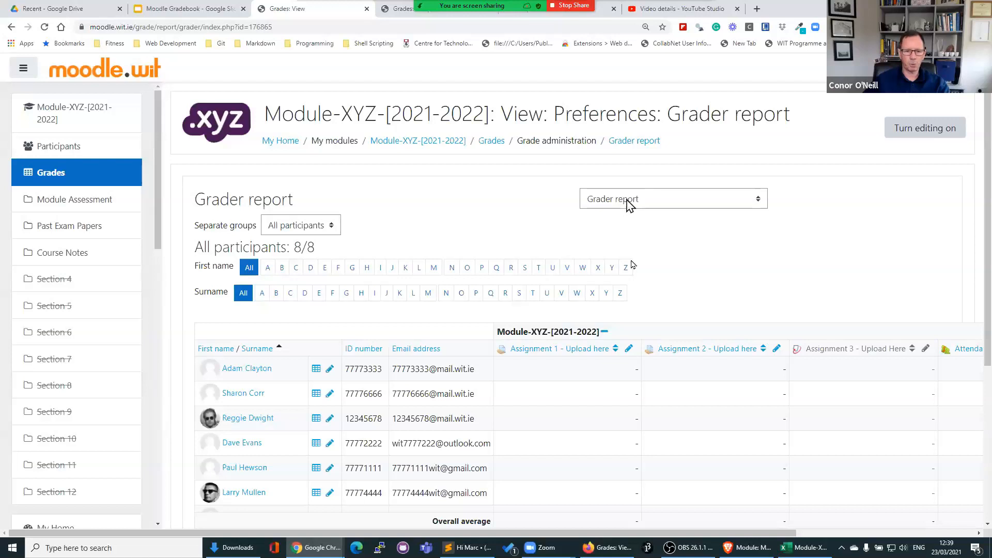
left_click(747, 547)
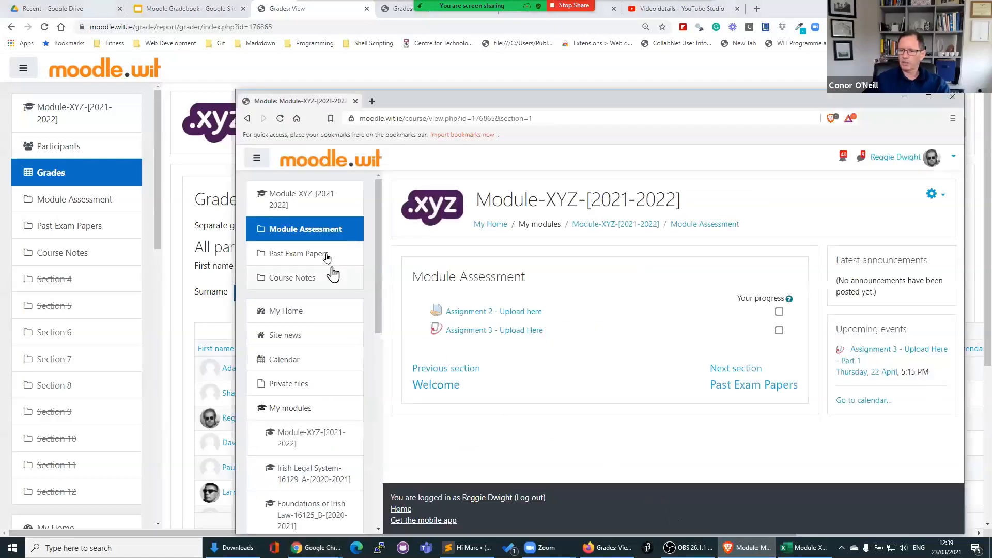
left_click(280, 120)
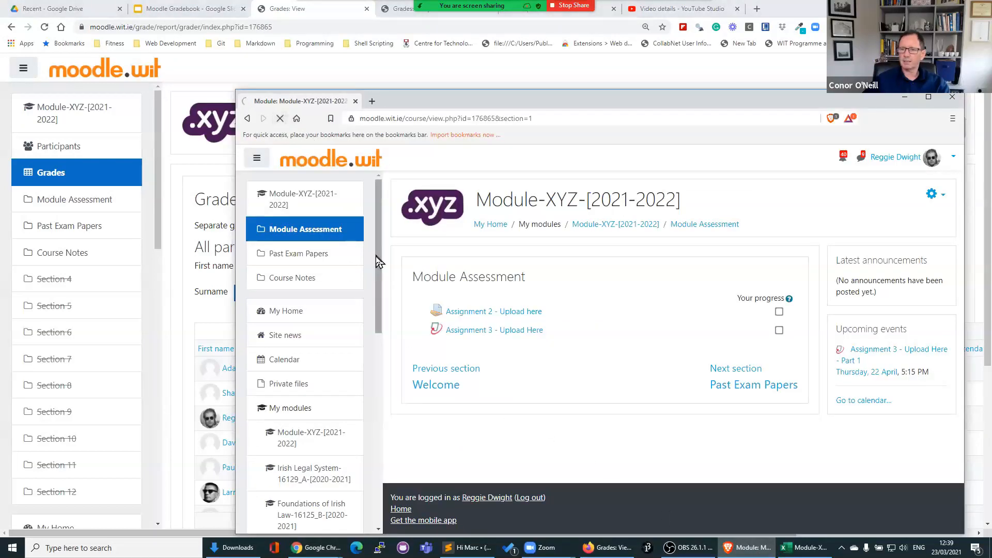
left_click(283, 231)
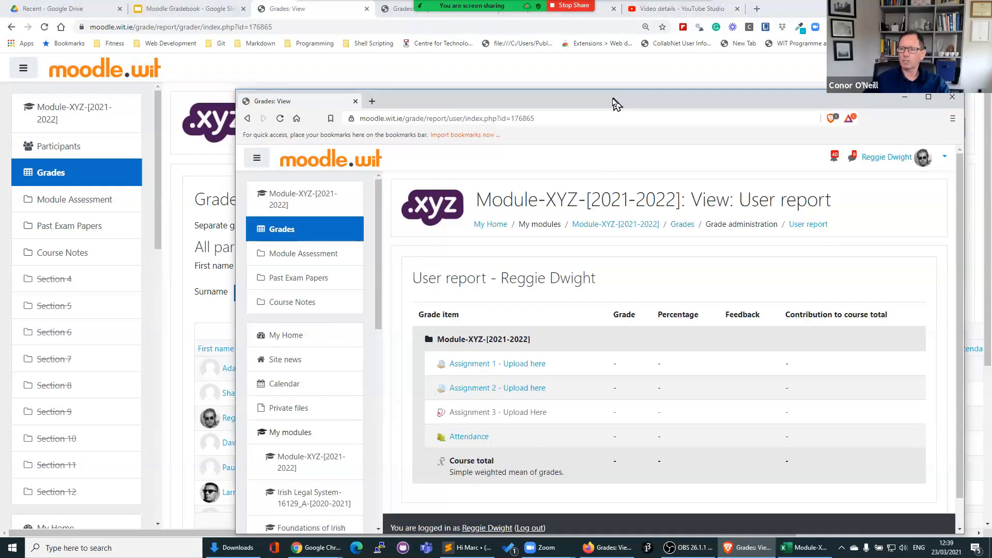
left_click_drag(617, 103, 587, 91)
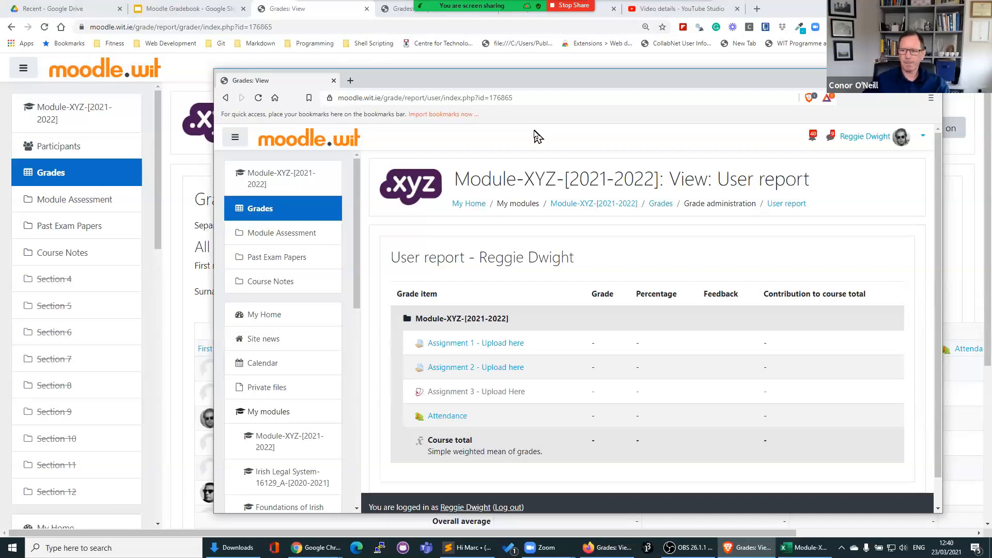
Return to the lecturer's Chrome window and examine the grader report's student rows and grade item columns through to the course total
left_click(176, 214)
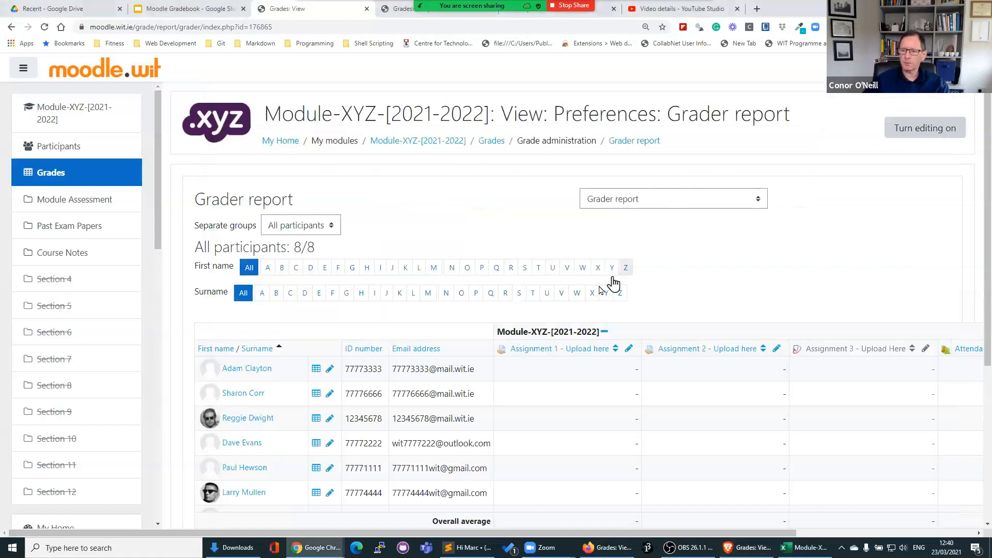
scroll(635, 344, "down", 3)
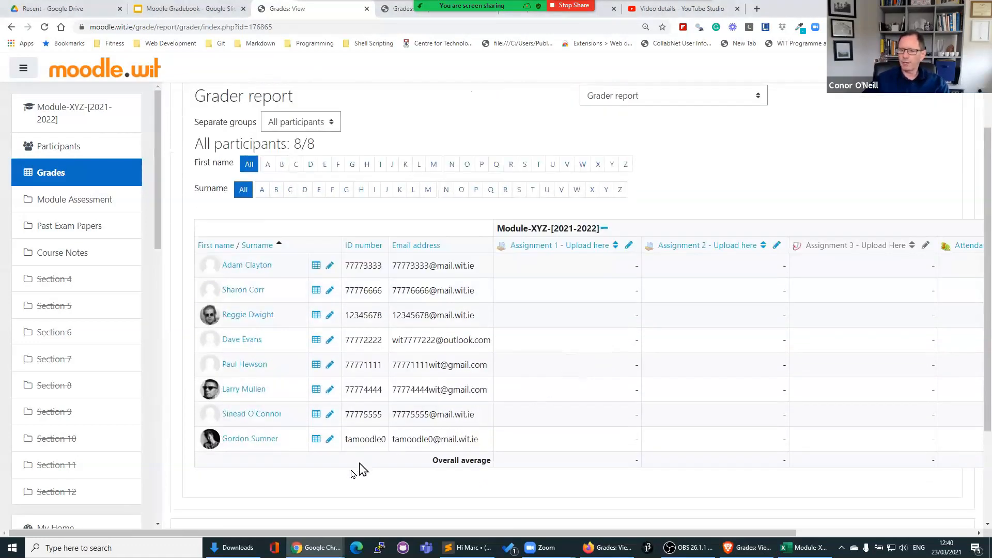
left_click_drag(317, 534, 343, 539)
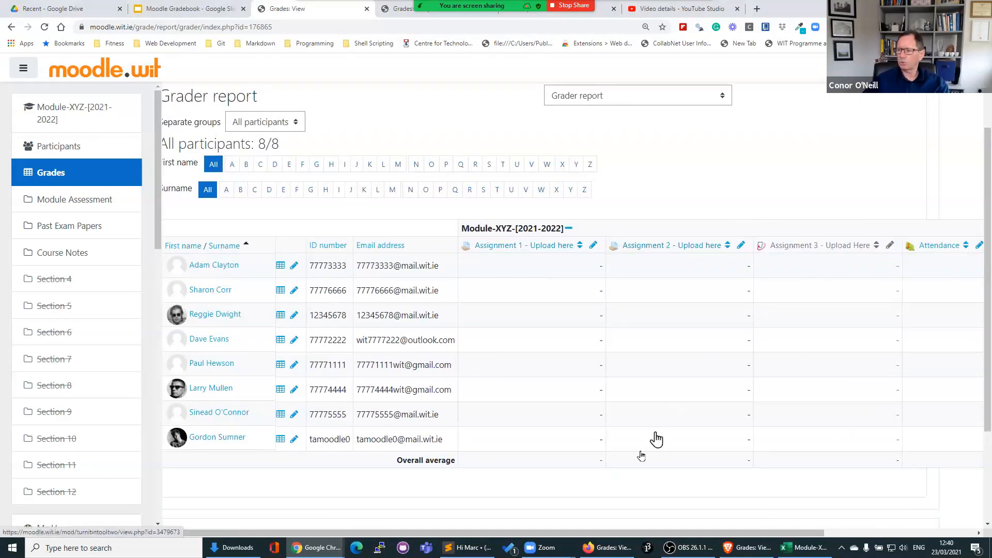
left_click_drag(560, 537, 699, 535)
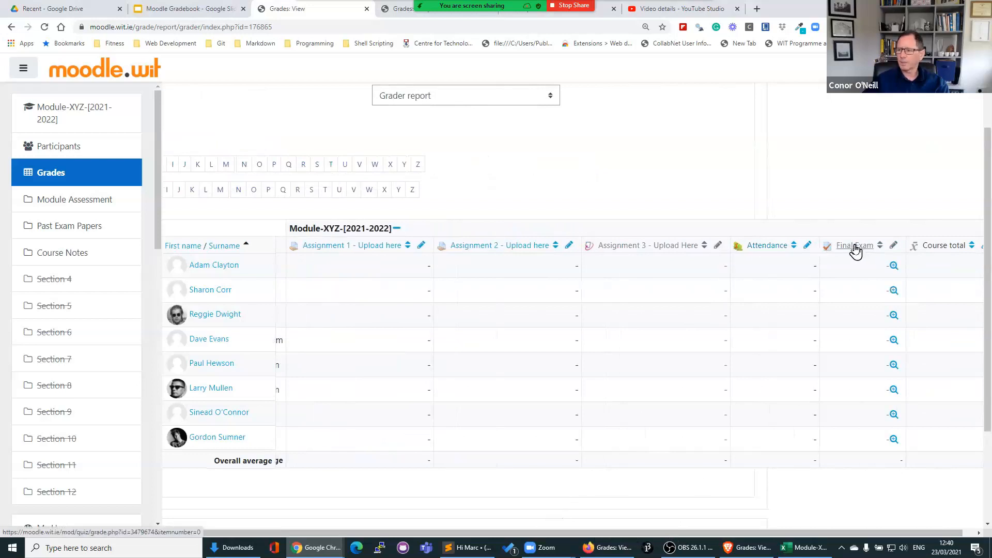
left_click_drag(768, 536, 620, 536)
scroll(587, 390, "up", 2)
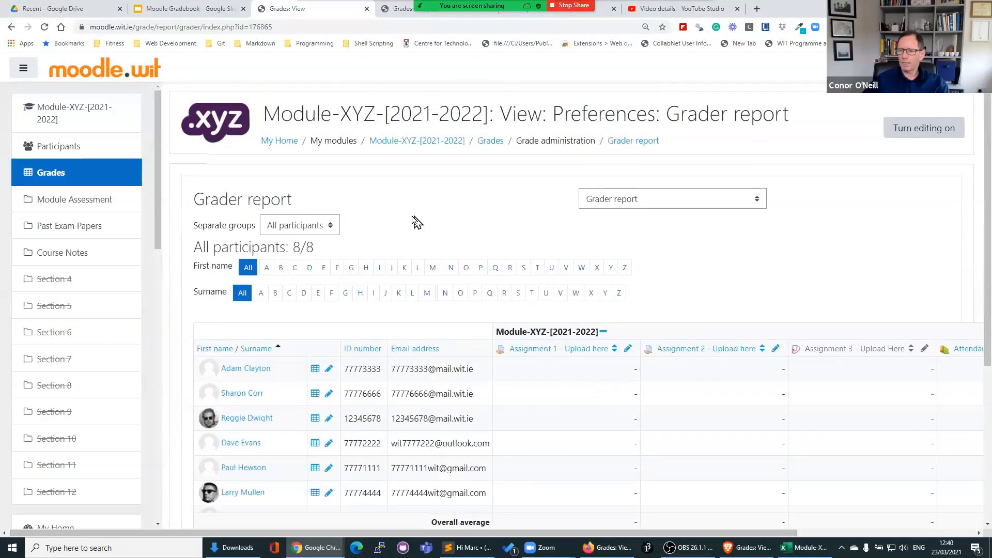
Switch the lecturer's gradebook view to the User report
left_click(759, 201)
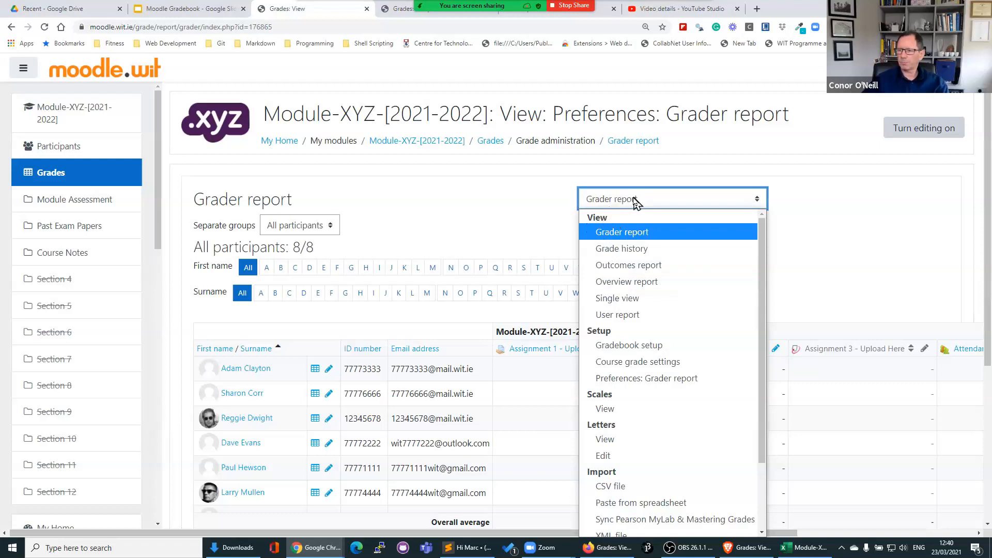
left_click(627, 319)
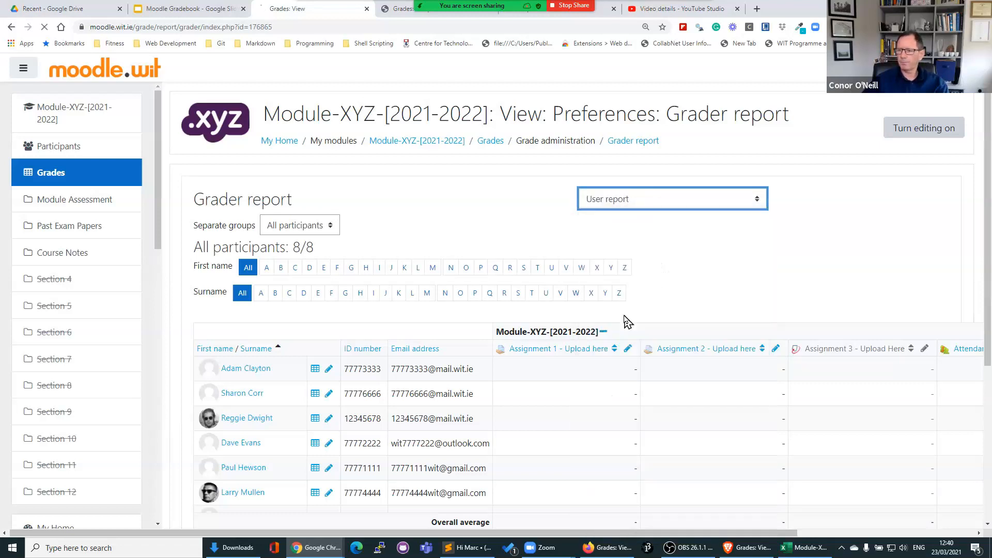
Show the user report for the third student in the user list and review its grade items
scroll(476, 318, "down", 2)
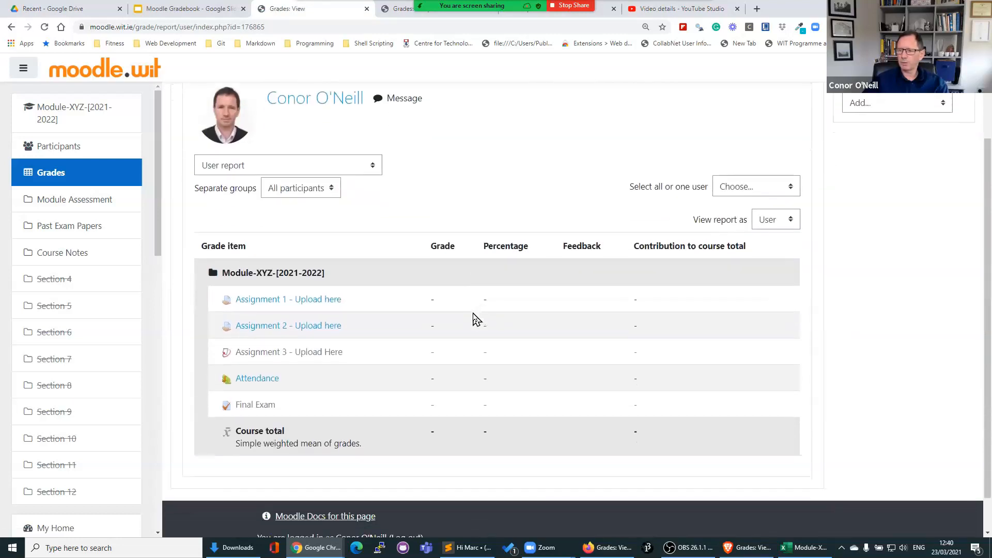
left_click(746, 187)
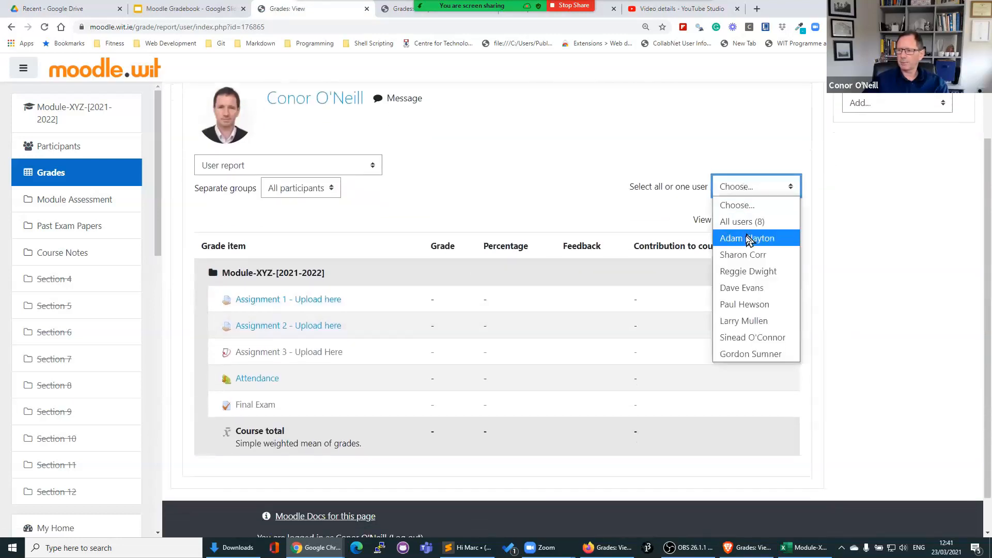
left_click(755, 278)
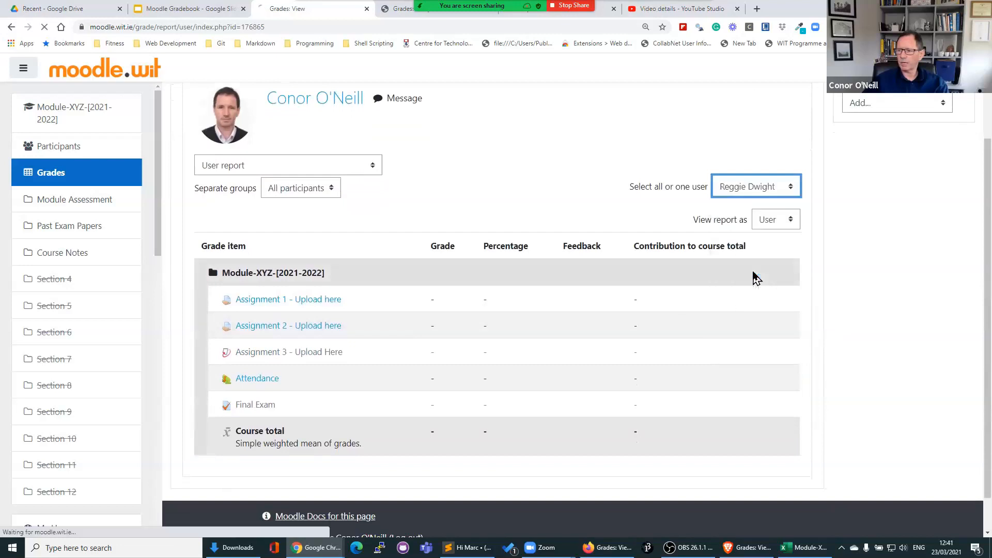
scroll(504, 318, "down", 2)
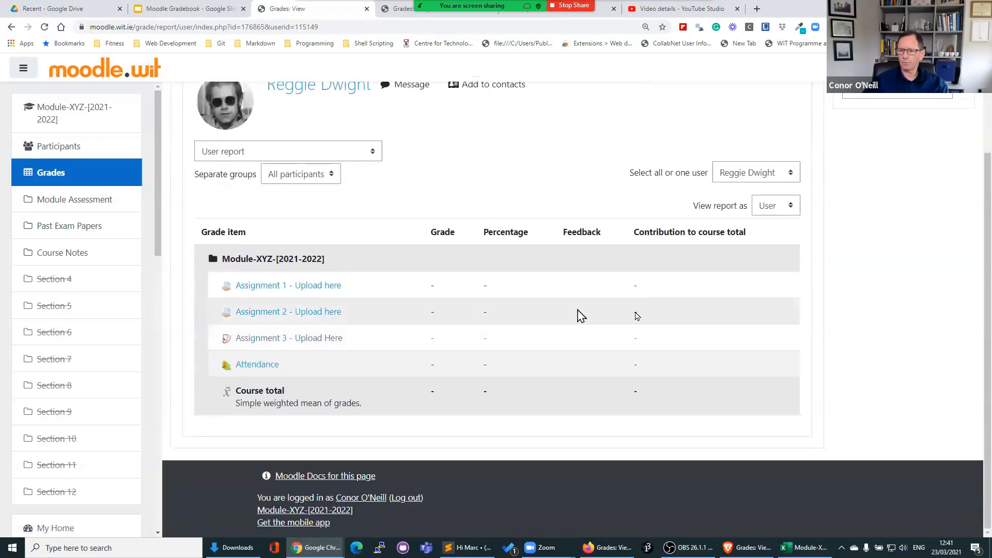
View the user reports of the first and fifth listed students in turn, keeping the fifth student's report open
left_click(740, 176)
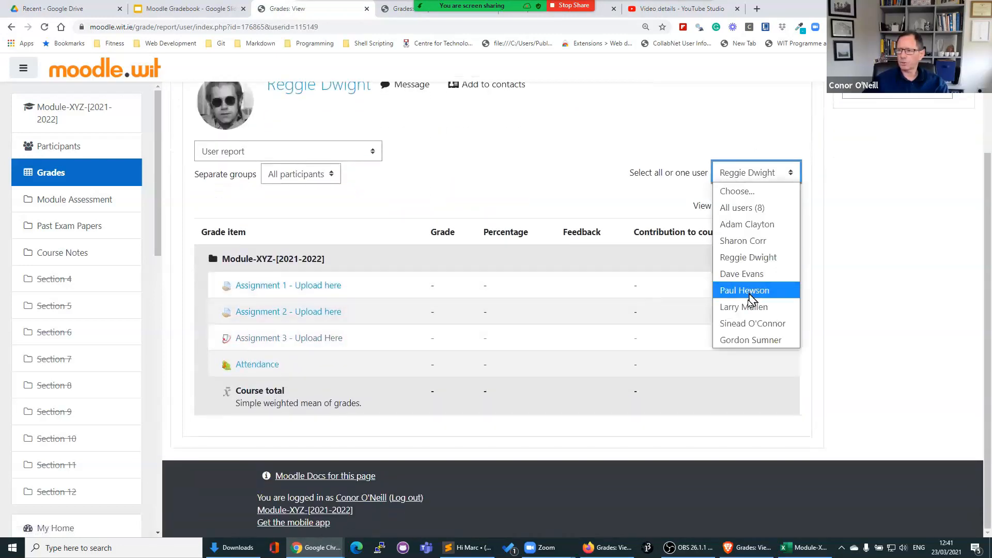
left_click(746, 227)
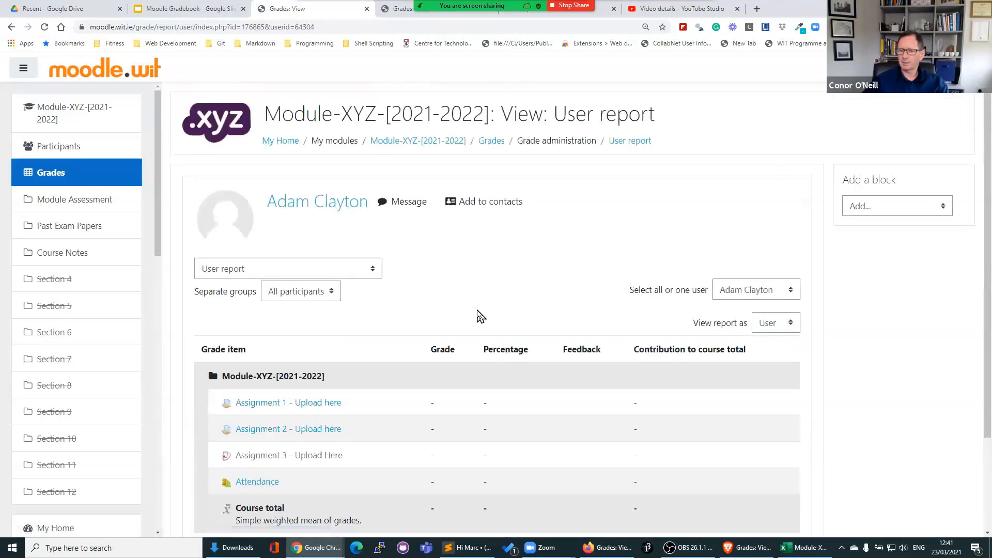
scroll(479, 314, "down", 1)
left_click(728, 237)
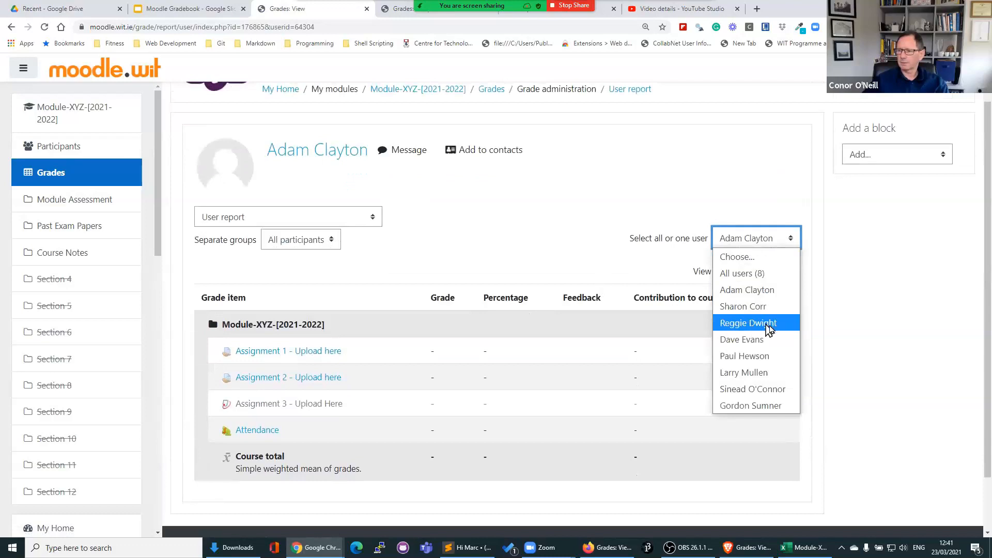
left_click(745, 357)
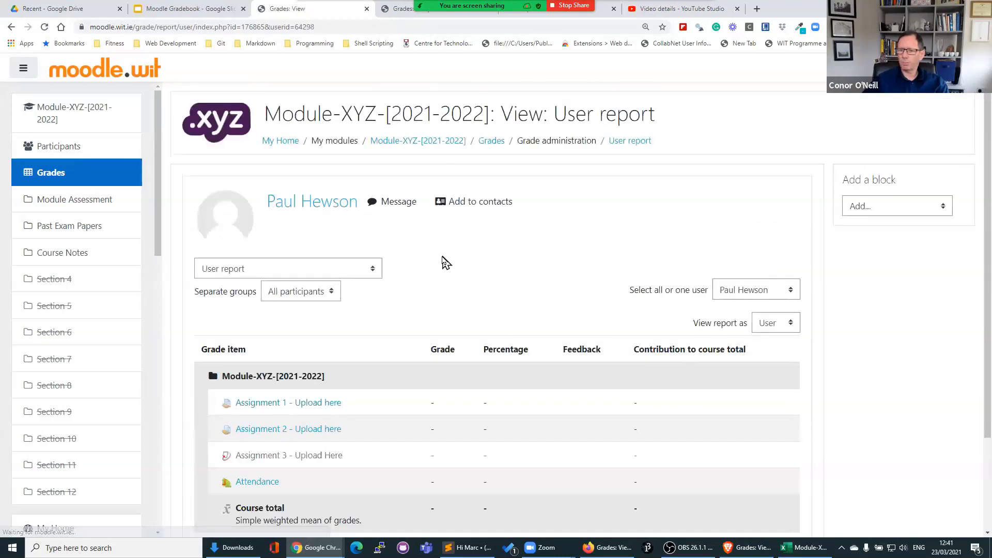
scroll(443, 262, "down", 2)
scroll(445, 262, "up", 2)
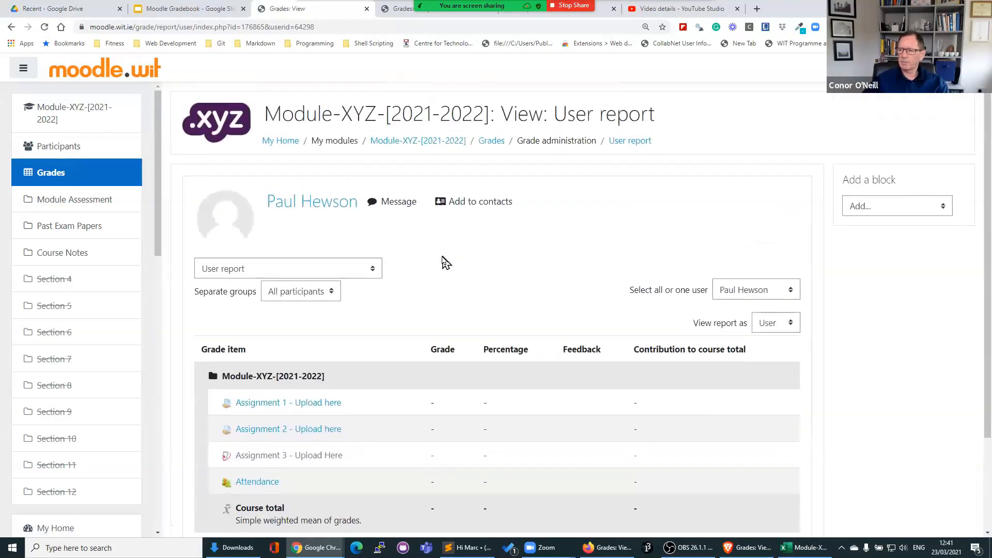
left_click(764, 291)
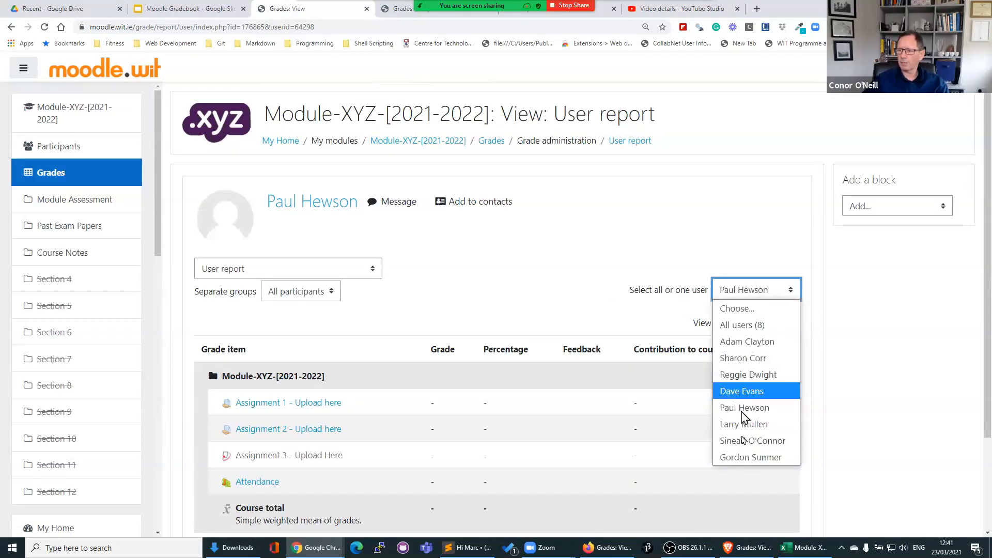
left_click(537, 292)
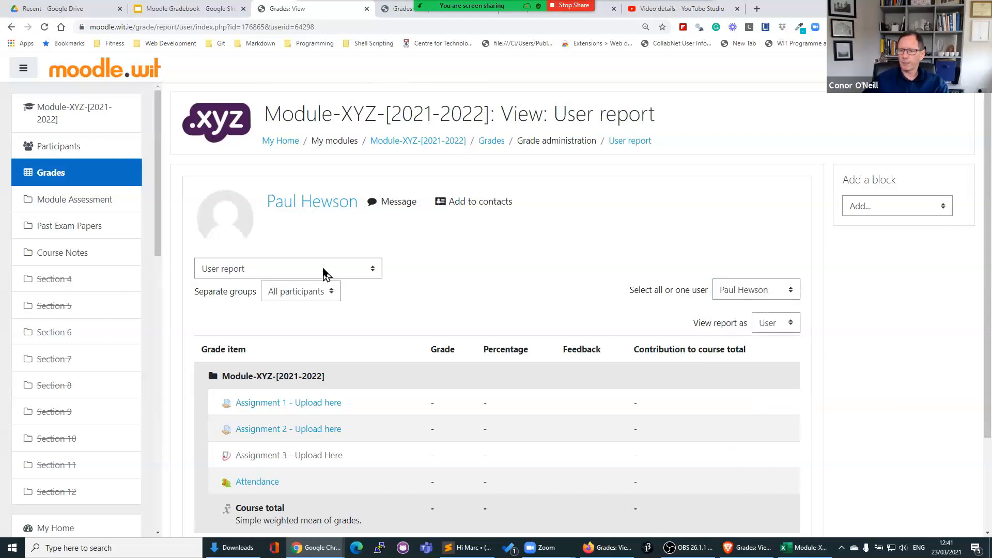
Switch the lecturer's gradebook back to the Grader report and look over the available report views without choosing another
left_click(326, 270)
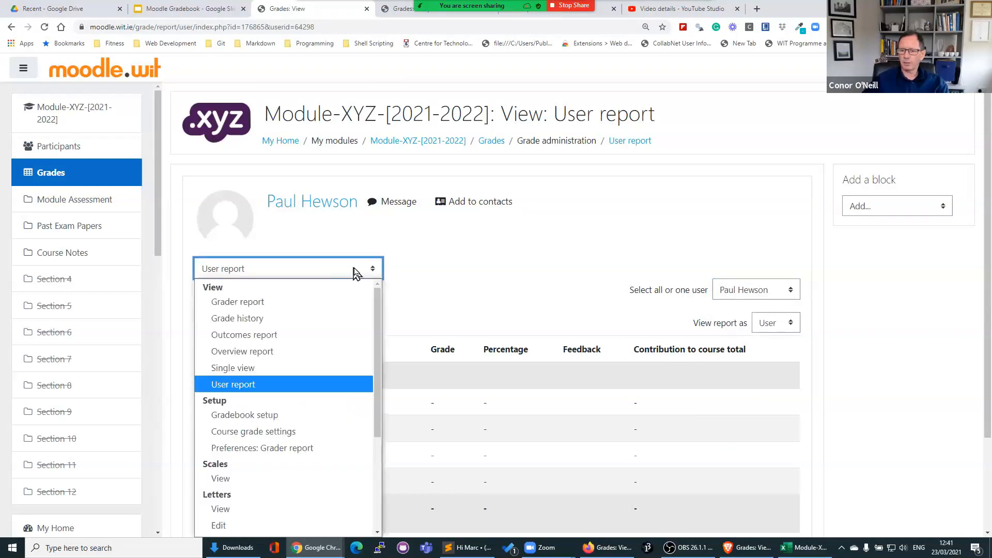
left_click(318, 305)
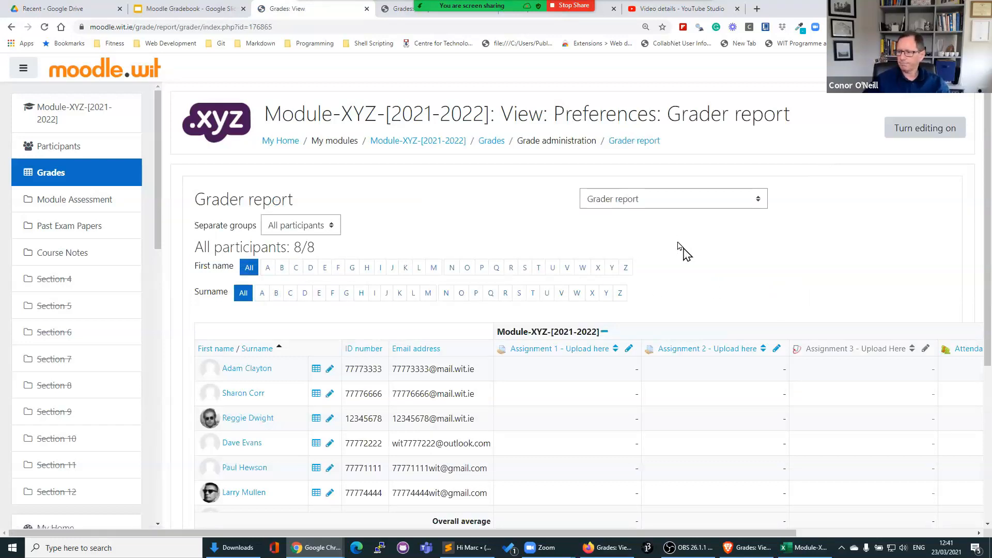
left_click(644, 201)
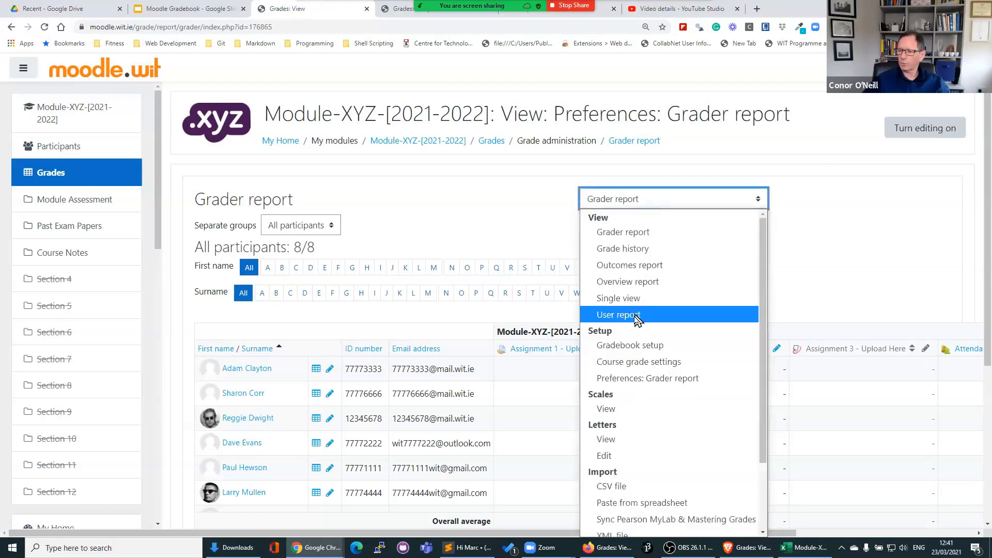
left_click(489, 231)
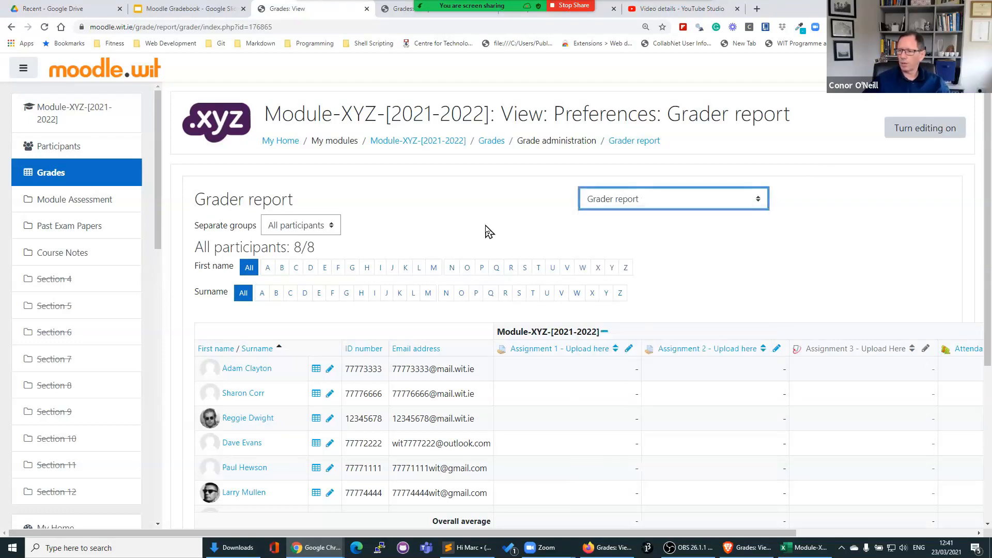
Switch to the student's Brave window and examine the user report columns from Grade to Contribution to course total
left_click(743, 551)
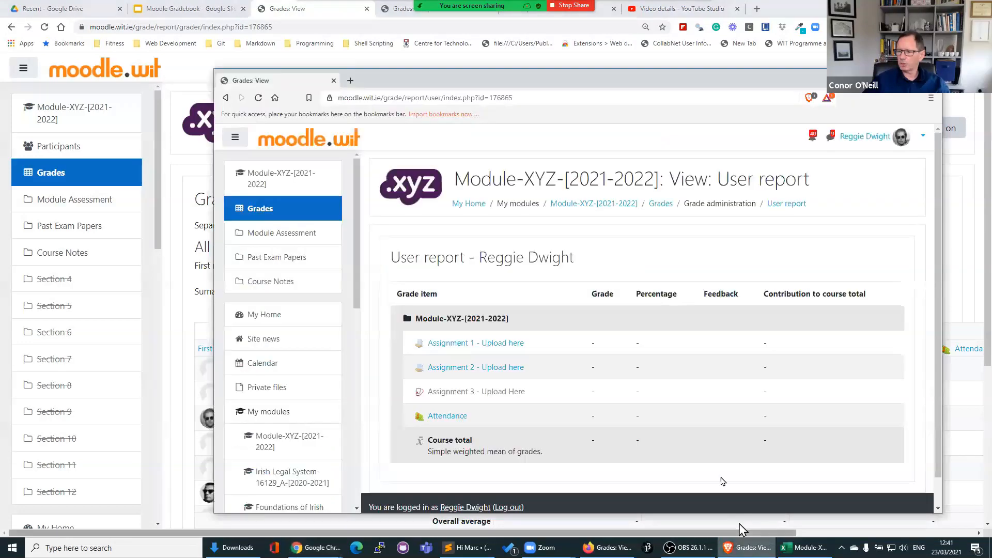
left_click_drag(628, 80, 624, 67)
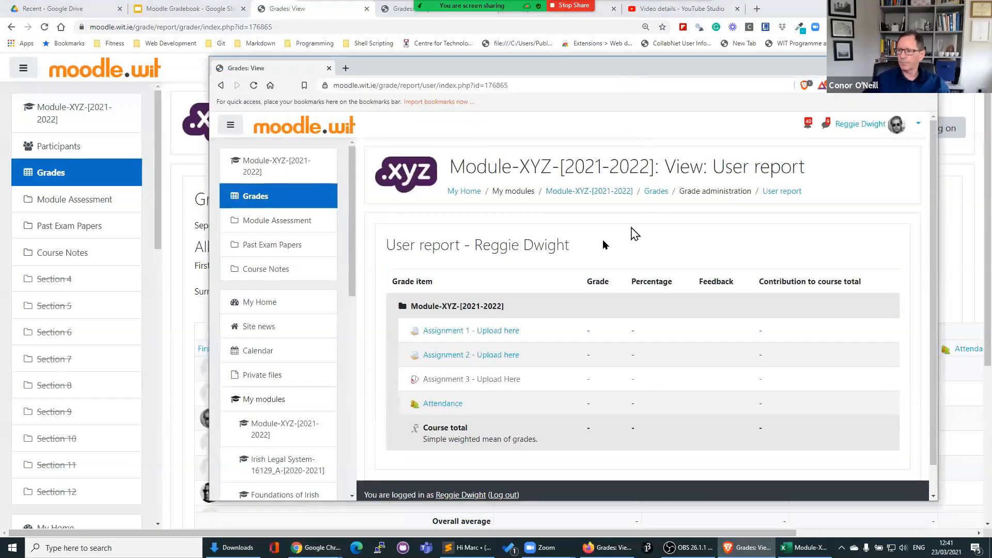
left_click_drag(588, 286, 791, 304)
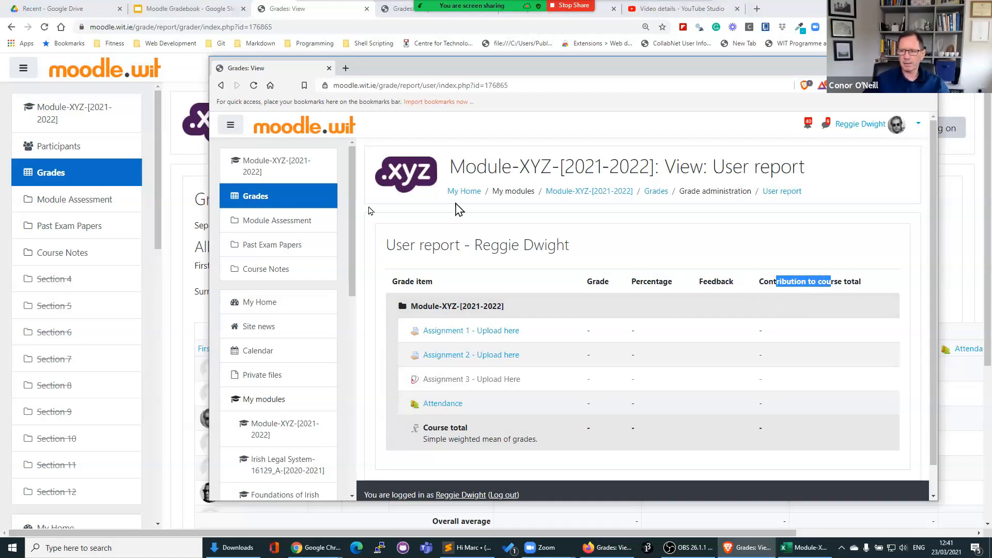
Return to the lecturer's Chrome window, open the Course grade settings, and find the User report section
left_click(173, 257)
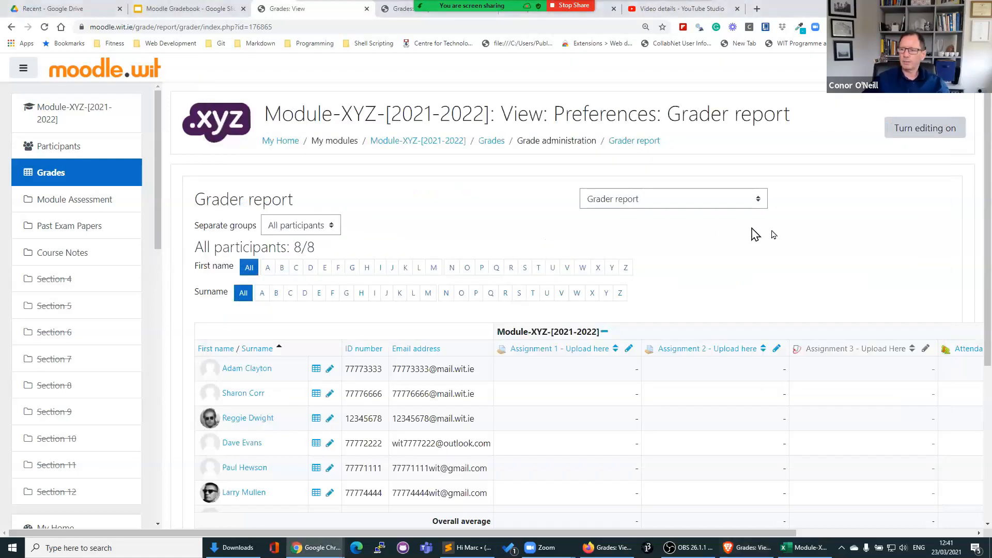
left_click(760, 202)
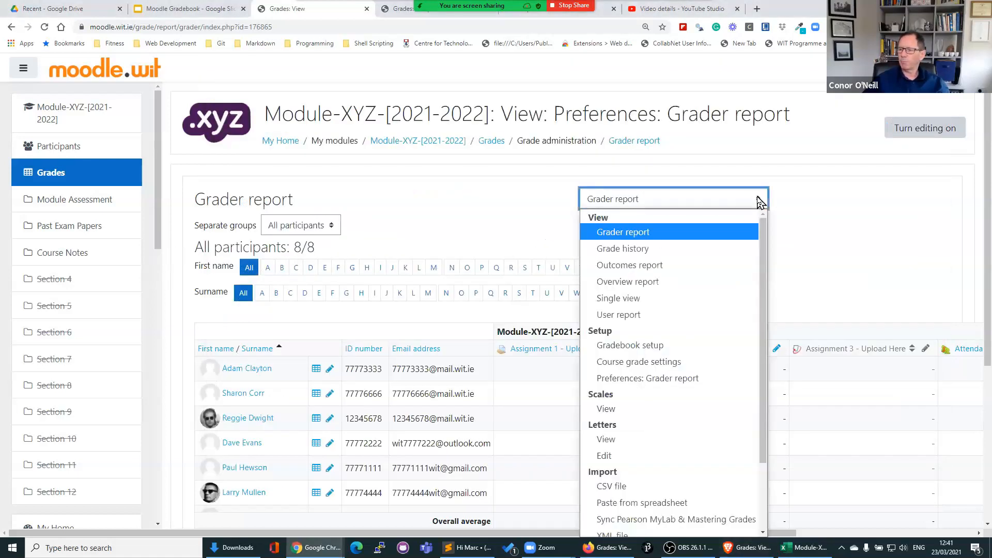
left_click(688, 365)
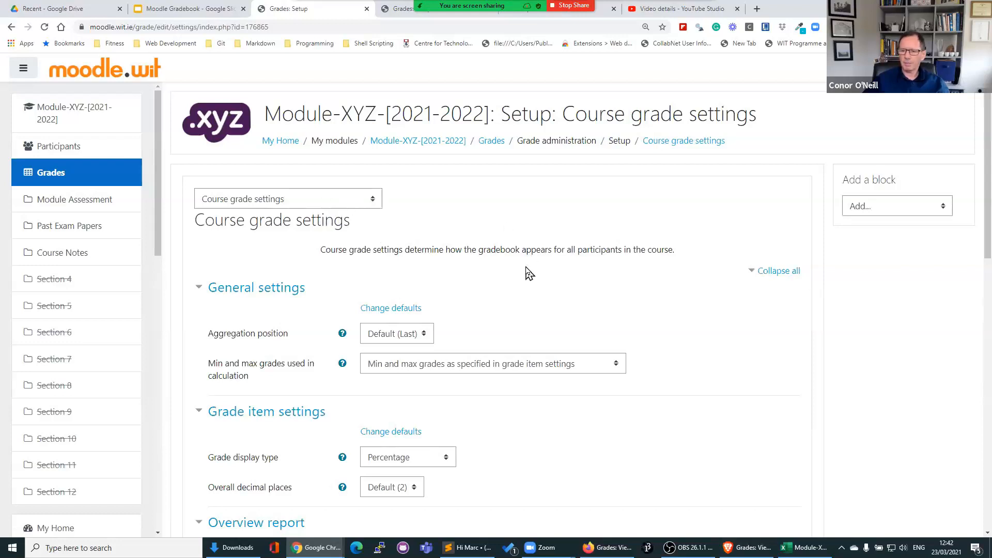
scroll(527, 273, "down", 10)
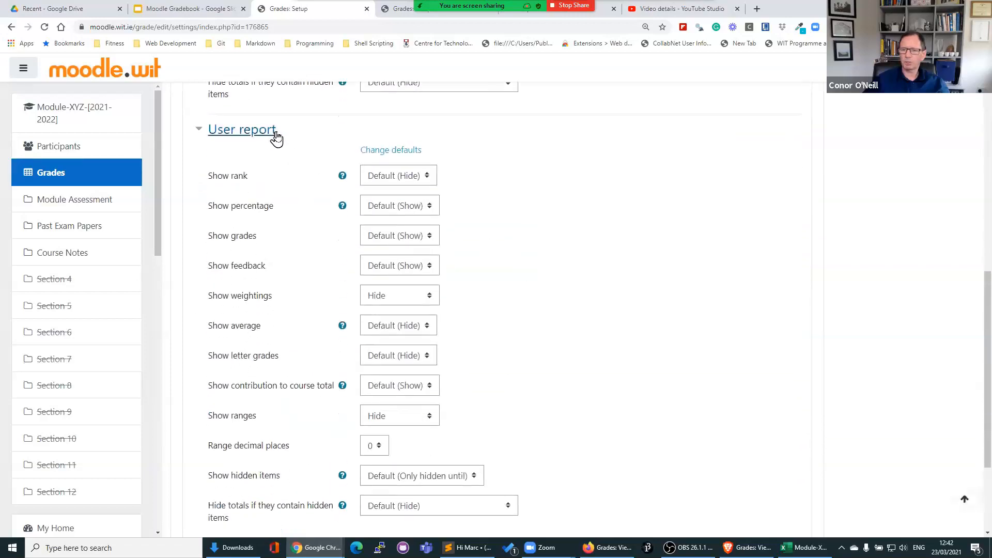
left_click_drag(287, 137, 210, 139)
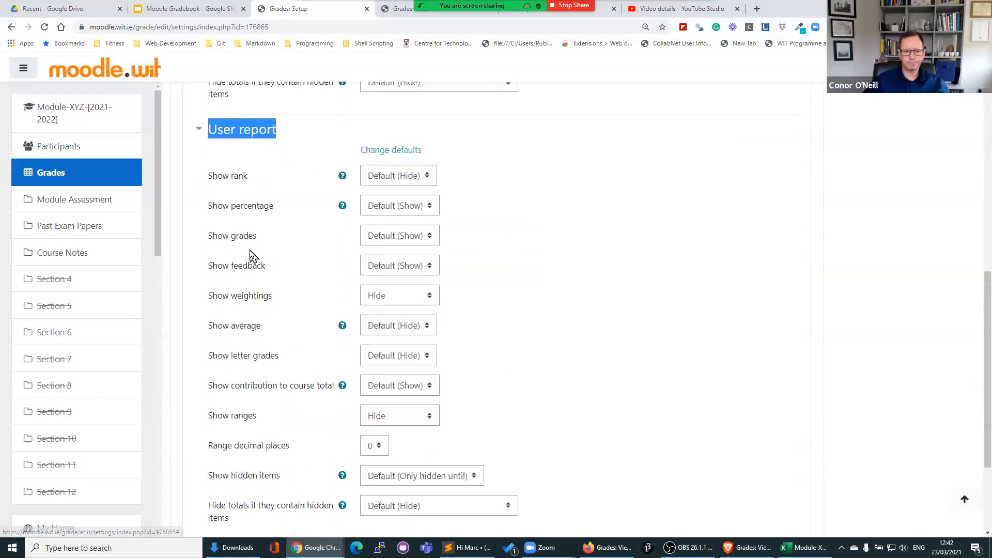
In the User report settings, set Show grades to Hide and Show weightings to Default (Show)
scroll(546, 254, "down", 1)
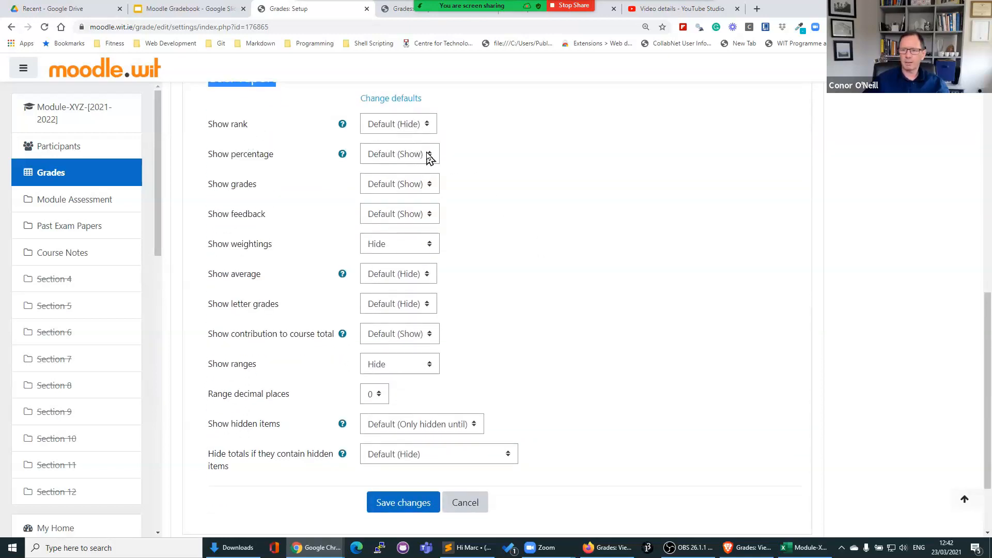
left_click(430, 188)
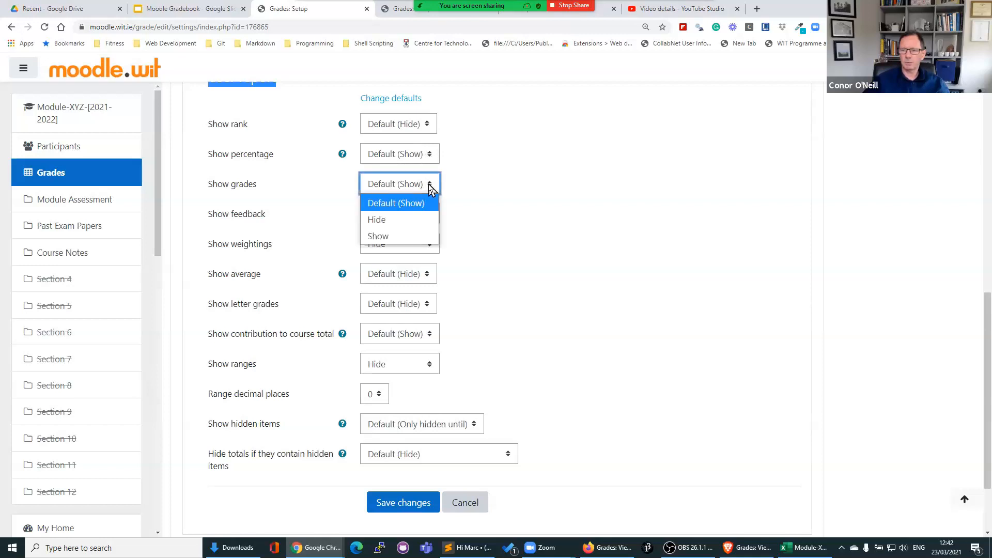
left_click(390, 221)
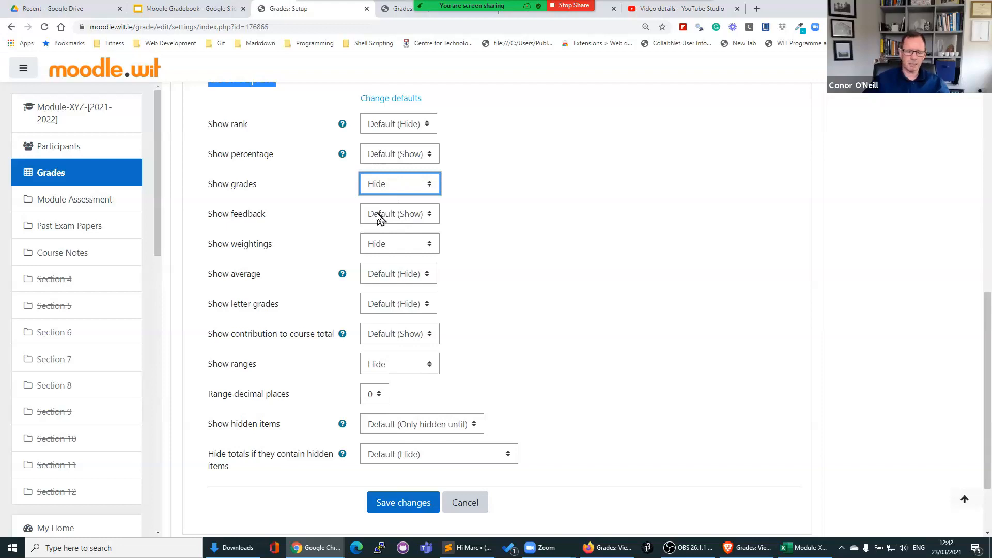
left_click(394, 247)
left_click(382, 264)
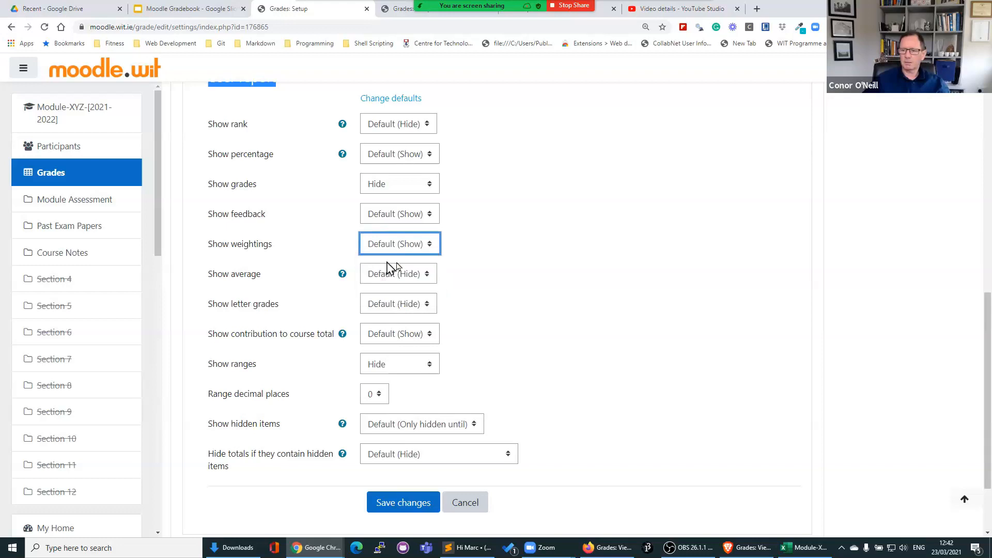
Set Show grades back to Default (Show) and Show ranges to Default (Show), and save the course grade settings
left_click(404, 186)
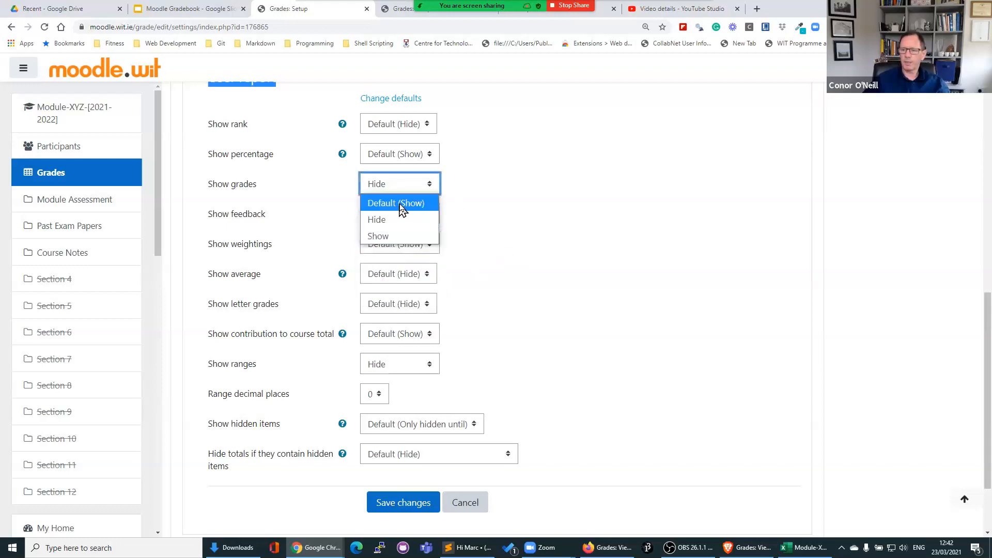
left_click(399, 204)
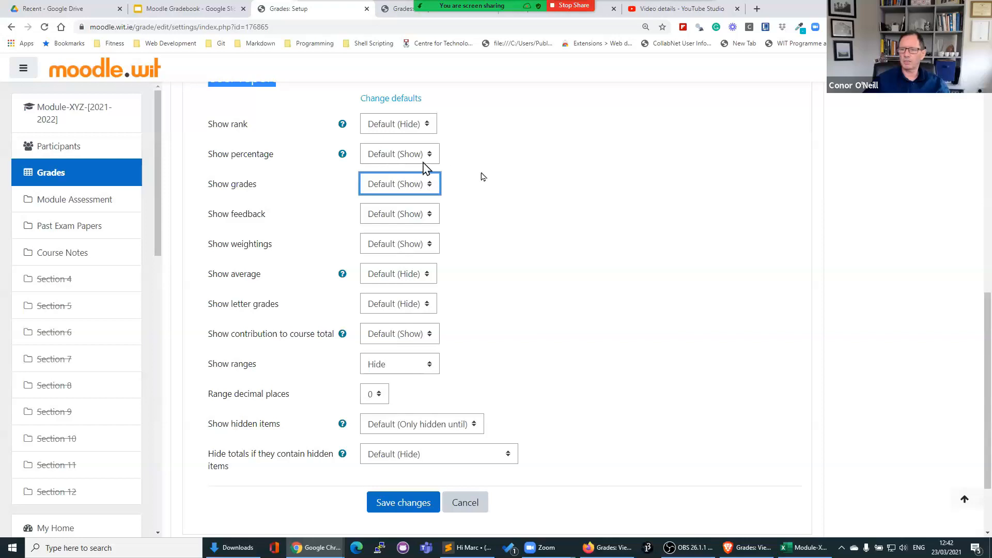
scroll(512, 248, "down", 1)
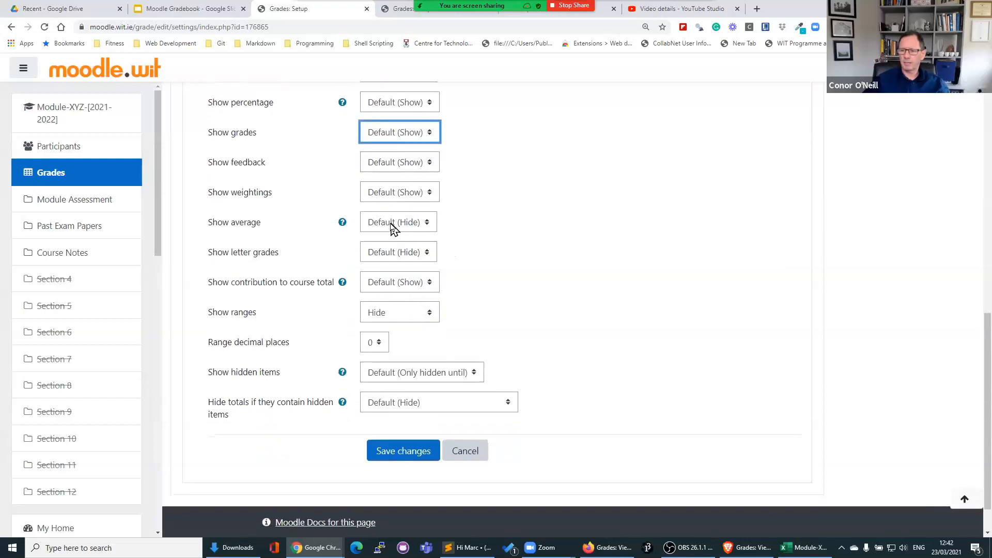
left_click(394, 313)
left_click(395, 332)
scroll(527, 308, "down", 1)
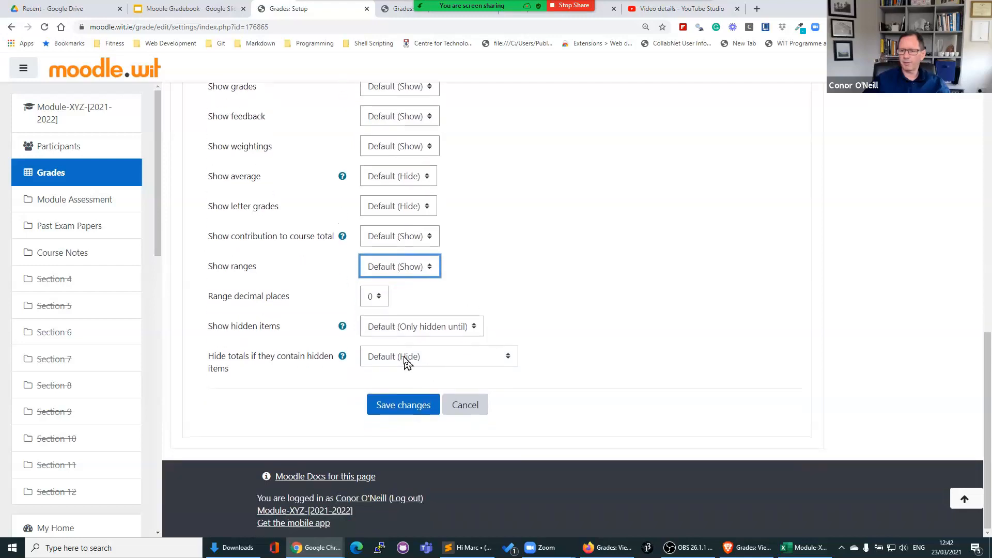
left_click(402, 410)
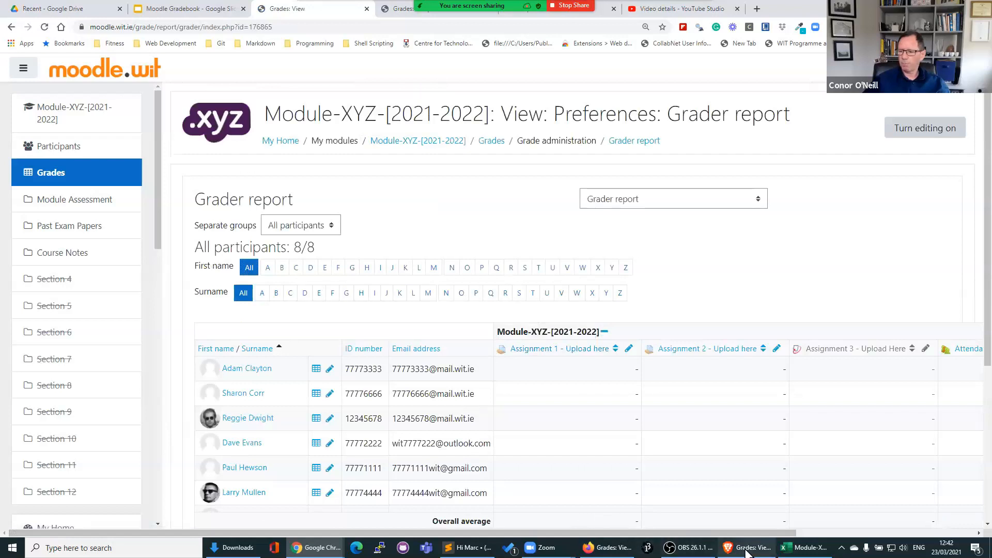
Reload the user report in the student's Brave window and examine its column headings from Calculated weight through Percentage
left_click(749, 548)
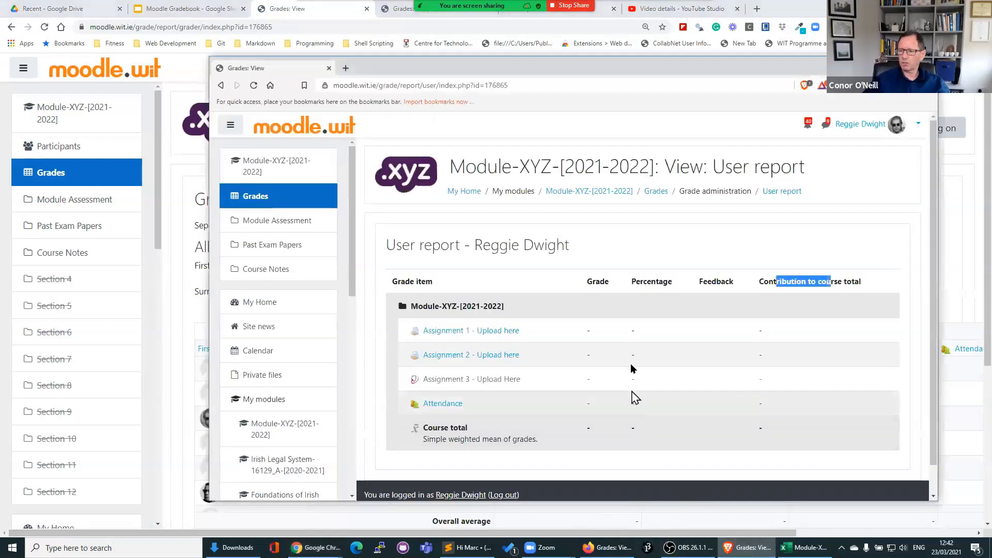
left_click(254, 86)
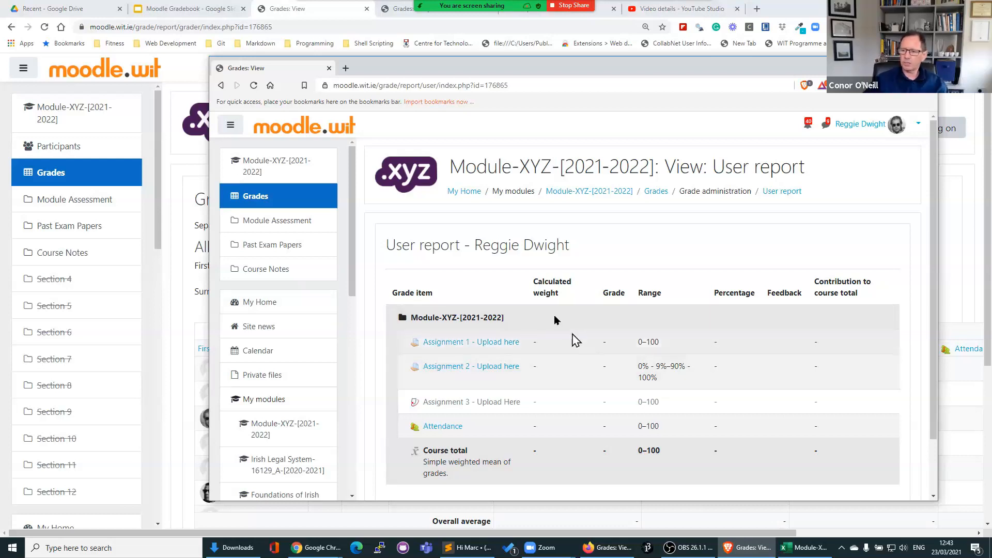
left_click_drag(536, 281, 627, 294)
left_click_drag(718, 293, 751, 293)
left_click_drag(612, 292, 720, 305)
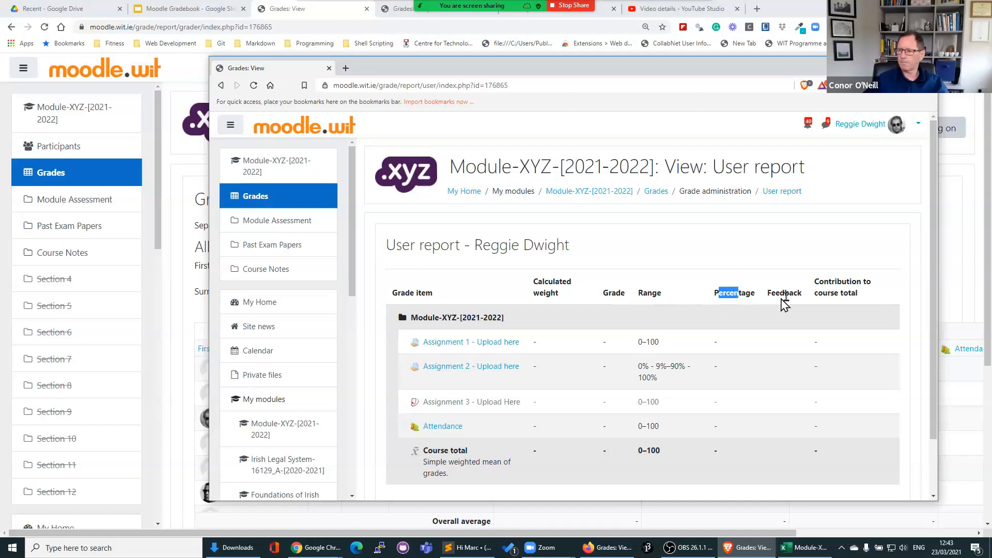
Examine the Feedback and Contribution to course total column headings in the student's user report
left_click_drag(776, 292, 798, 298)
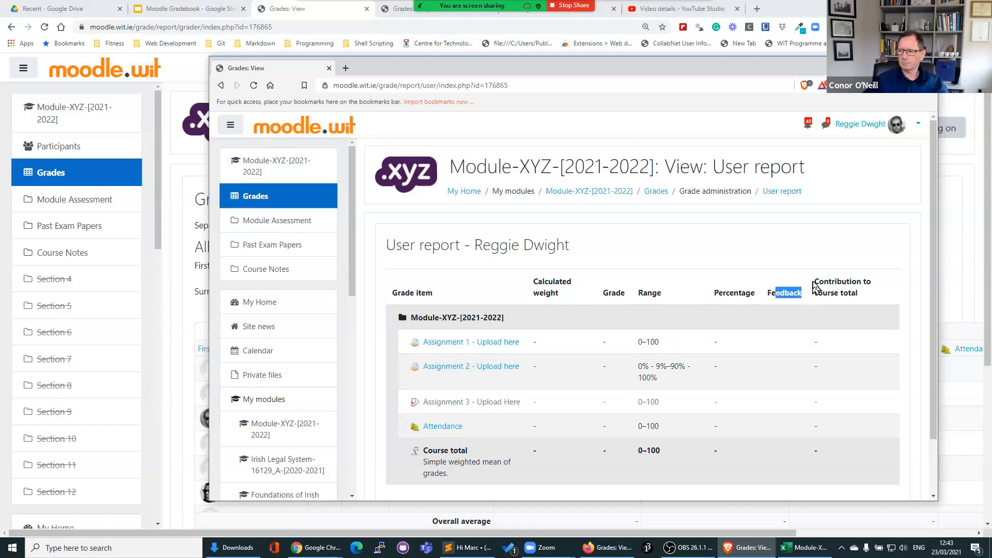
left_click_drag(818, 279, 842, 287)
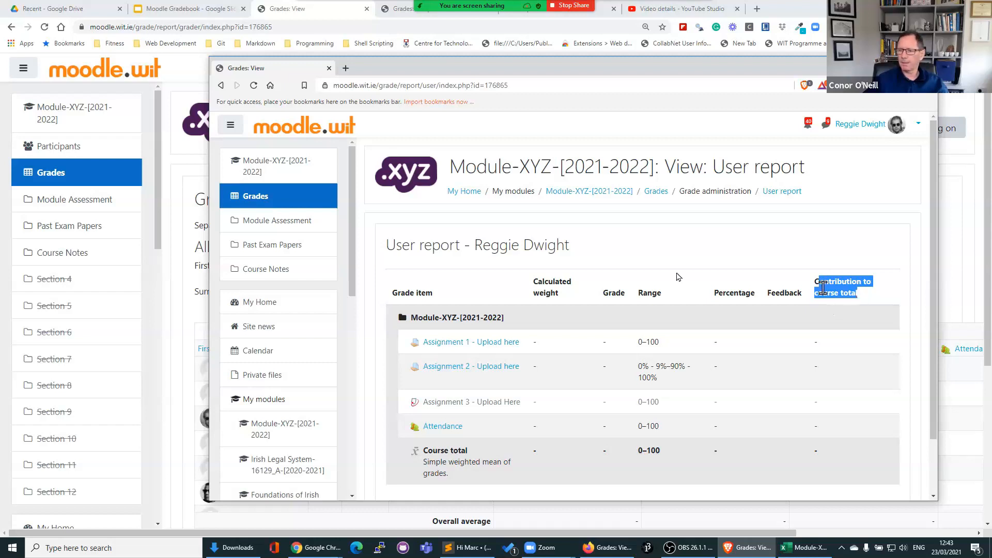
Switch back to the lecturer's Chrome window and open the User report section of the Course grade settings
left_click(180, 291)
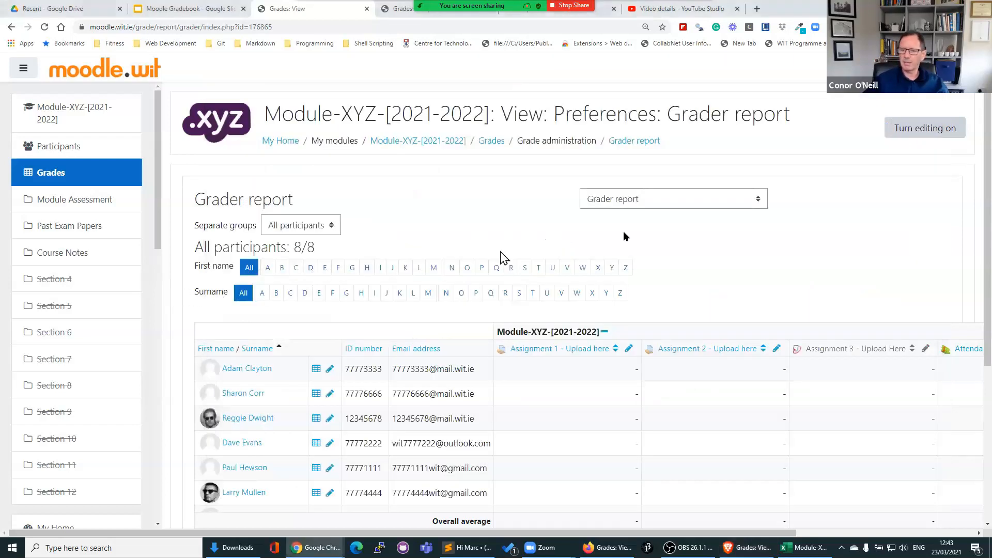
left_click(653, 201)
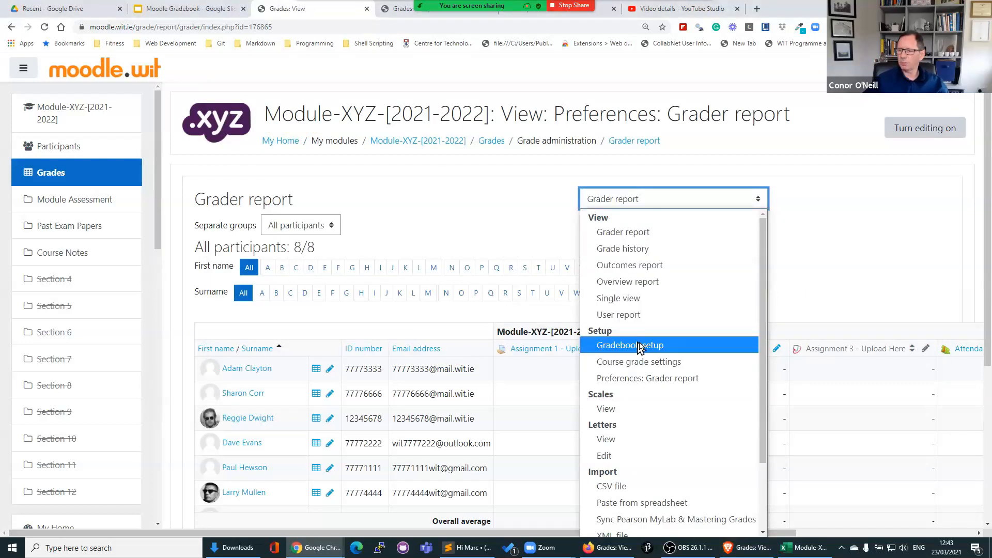
left_click(648, 367)
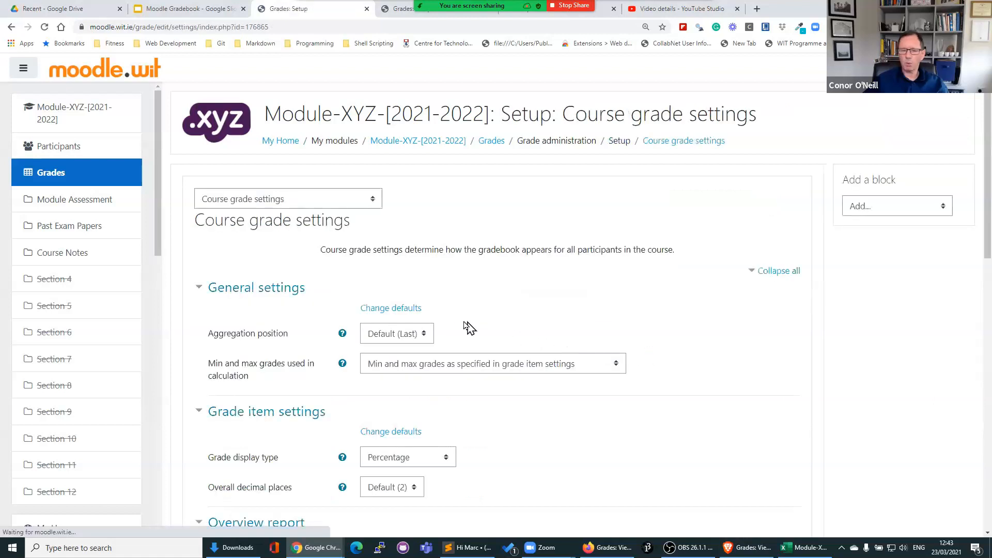
scroll(491, 339, "down", 9)
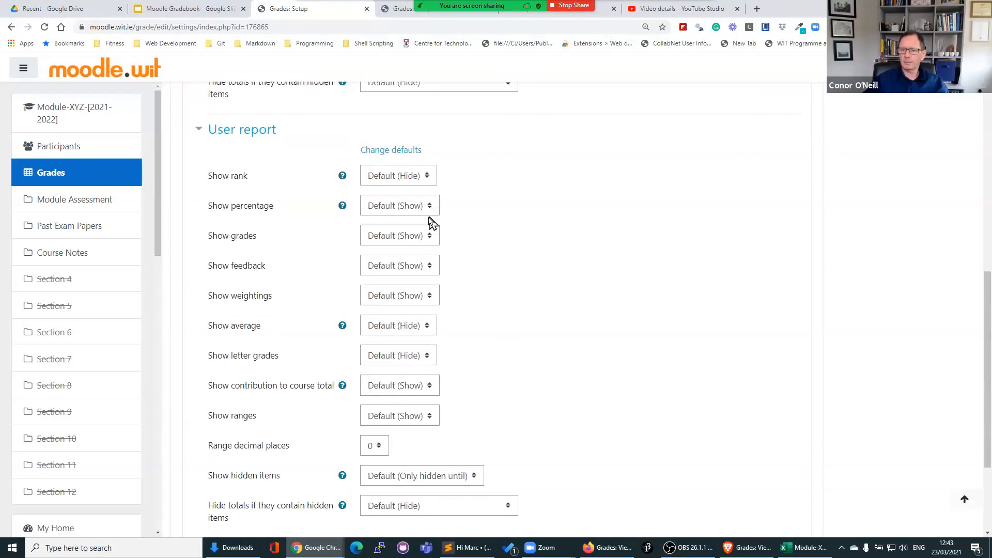
Set Show grades, Show weightings and Show ranges to Hide in the User report settings, and save the changes
left_click(427, 238)
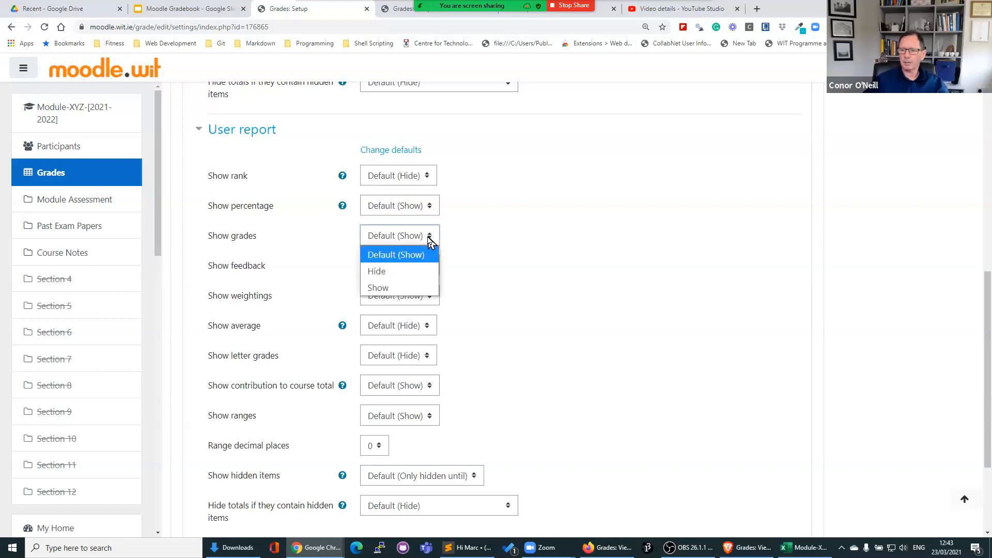
left_click(383, 274)
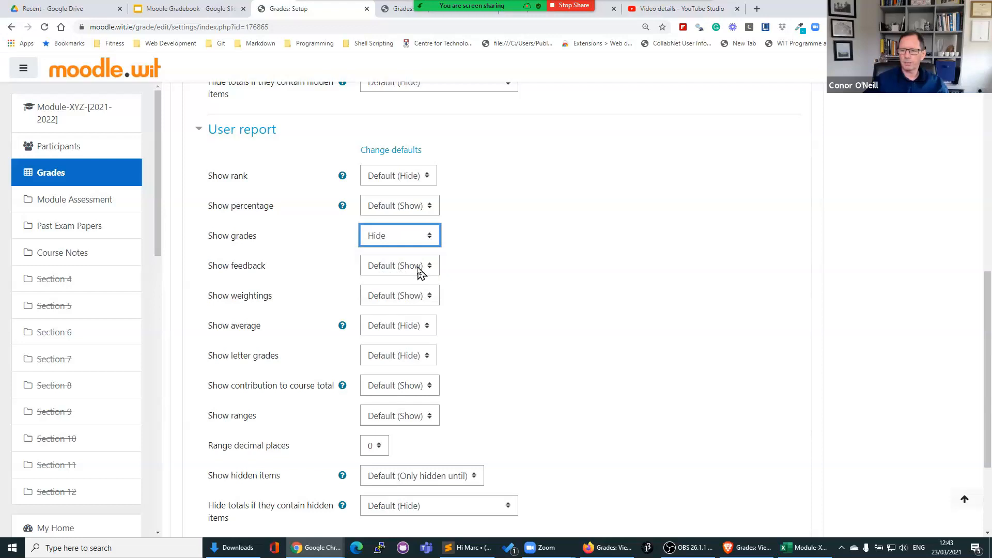
left_click(408, 295)
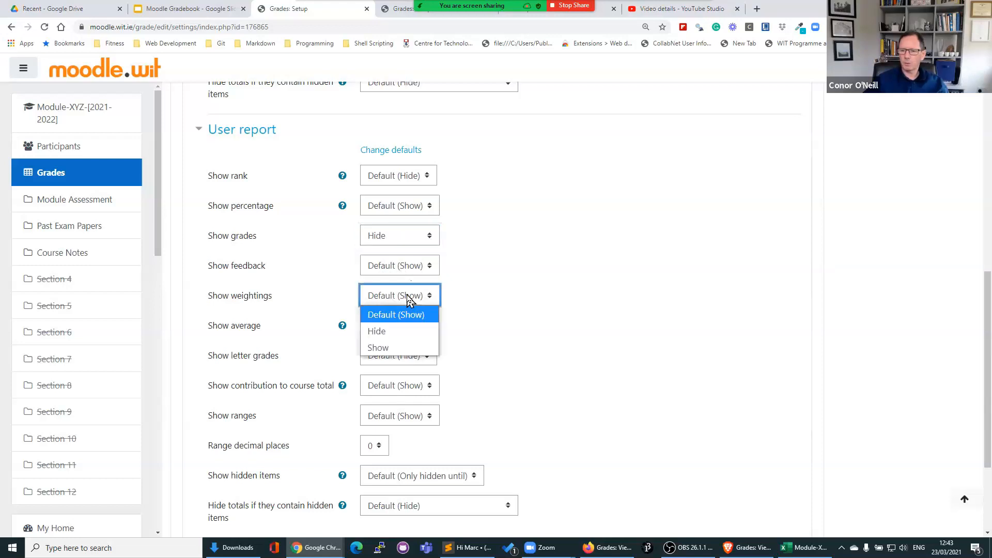
left_click(399, 333)
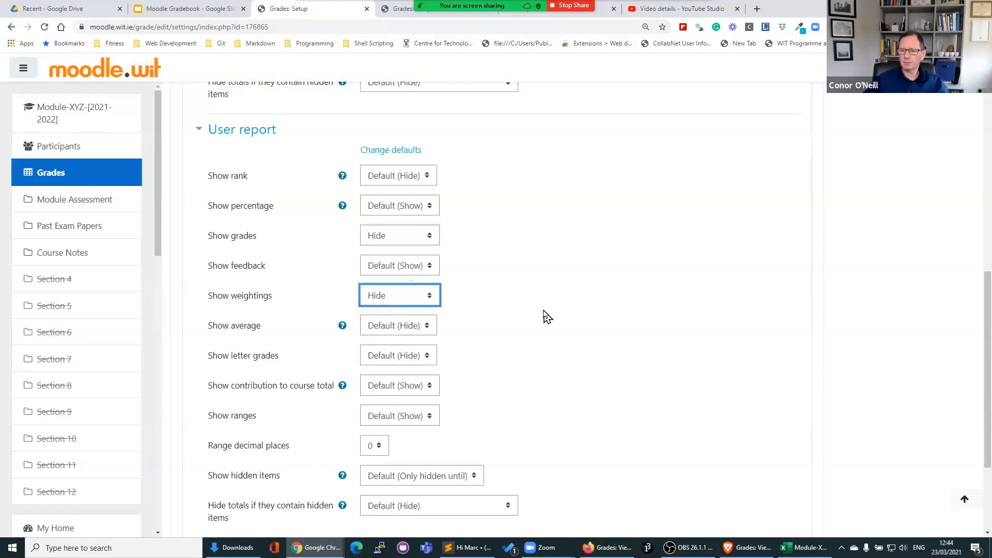
scroll(538, 314, "down", 2)
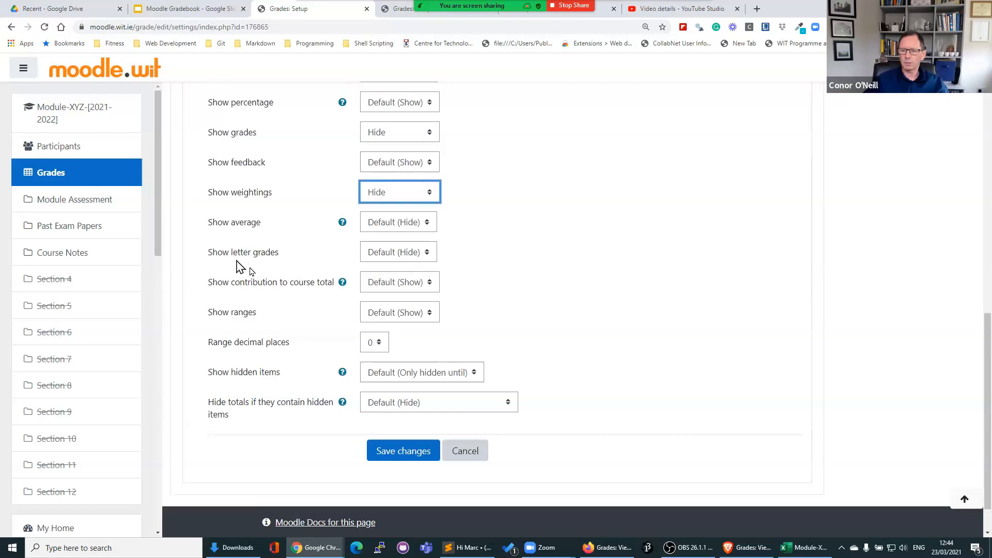
left_click(391, 315)
left_click(385, 349)
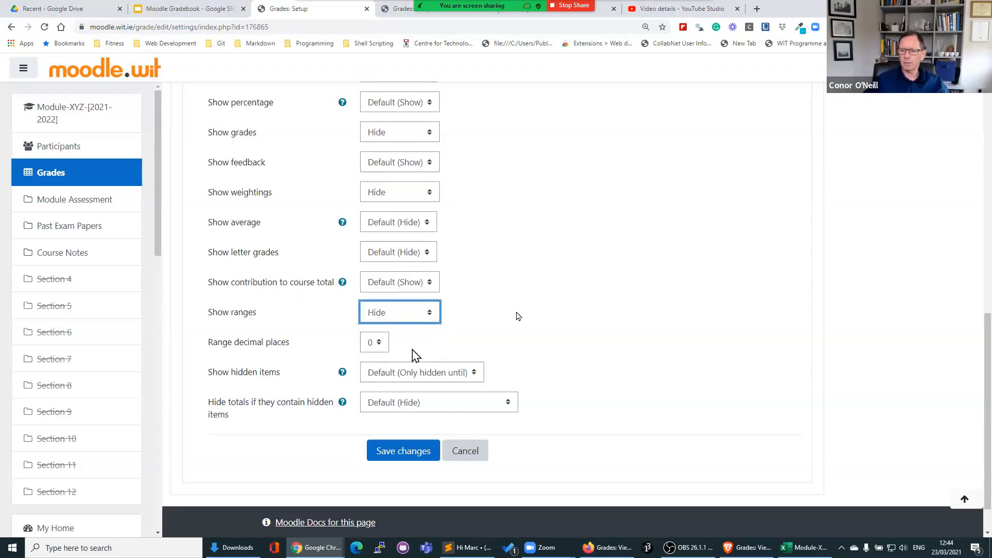
scroll(525, 301, "down", 1)
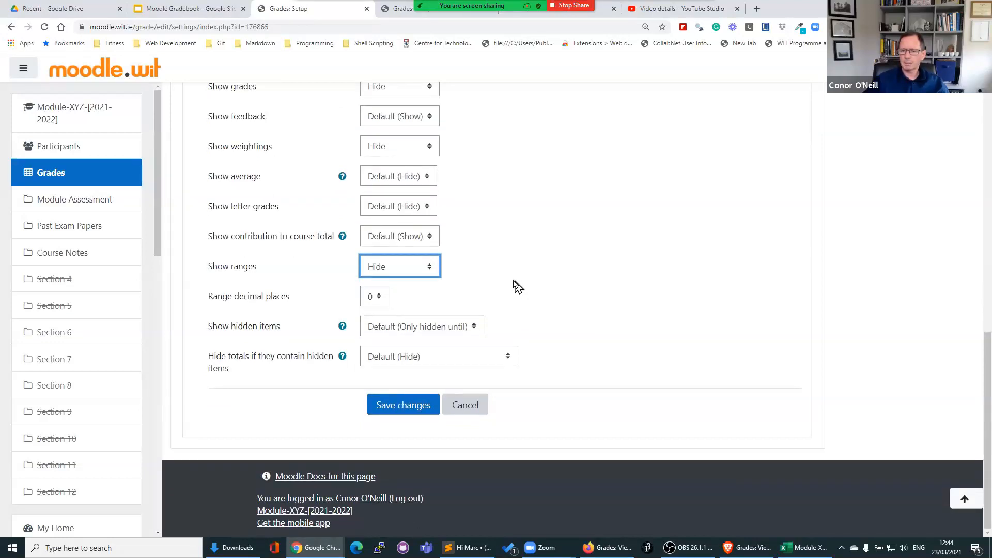
left_click(401, 407)
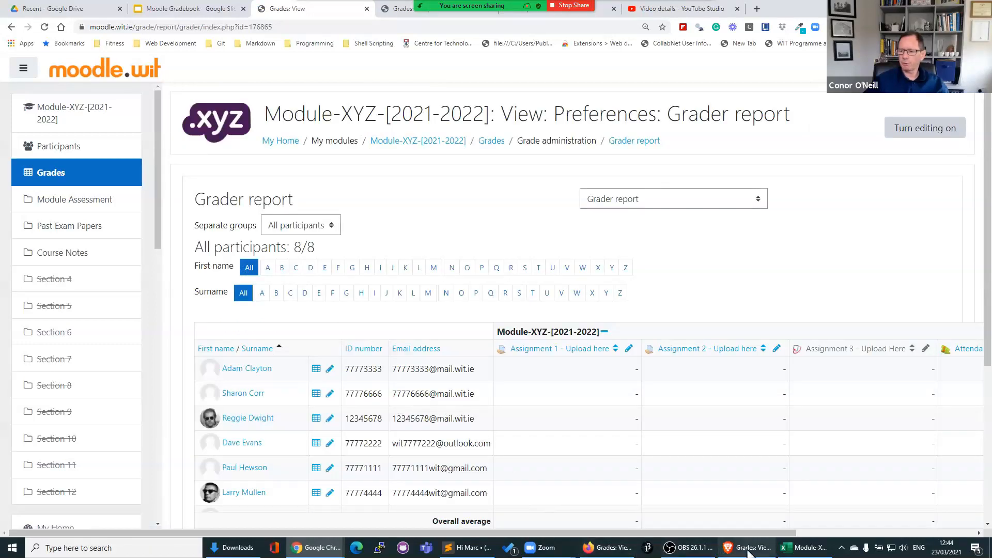
Reload the user report in the student's Brave window and examine its Percentage and Feedback column headings
left_click(750, 548)
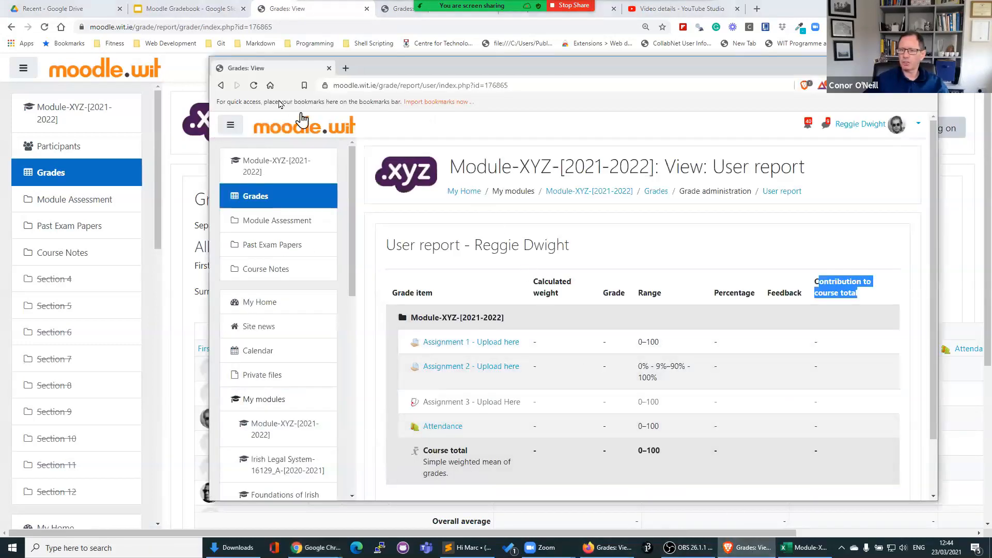
left_click(254, 85)
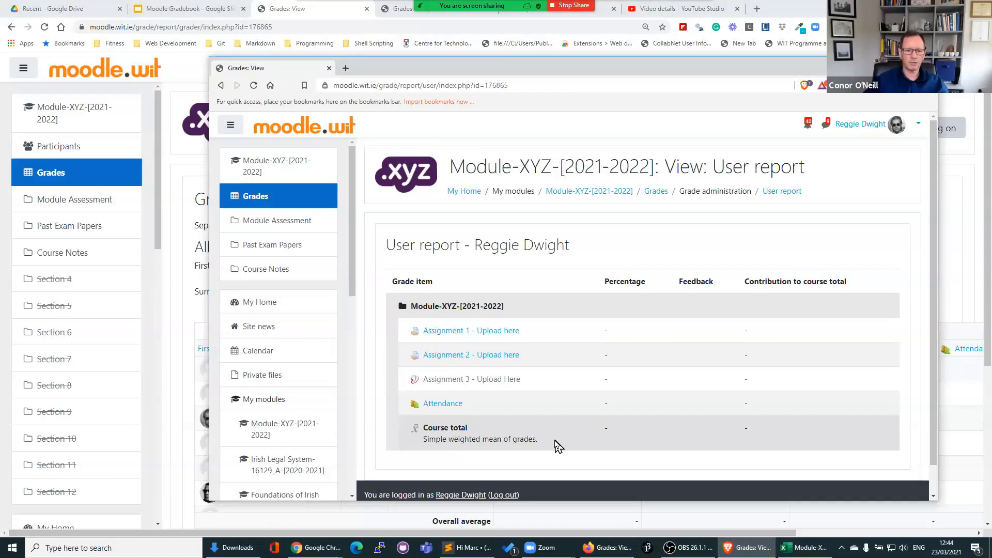
double_click(609, 281)
double_click(695, 281)
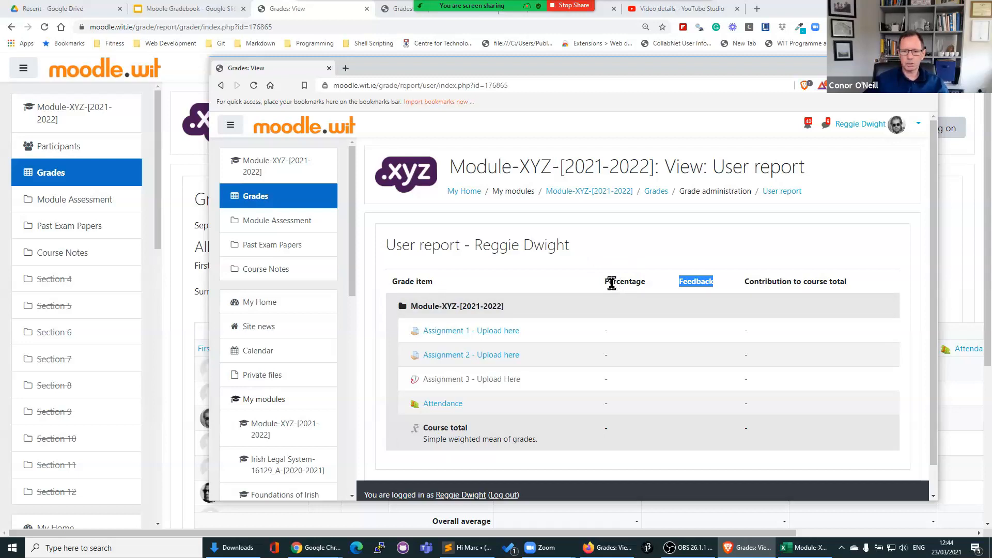
Go back to the lecturer's Chrome window and open the Gradebook setup for the module
left_click(178, 298)
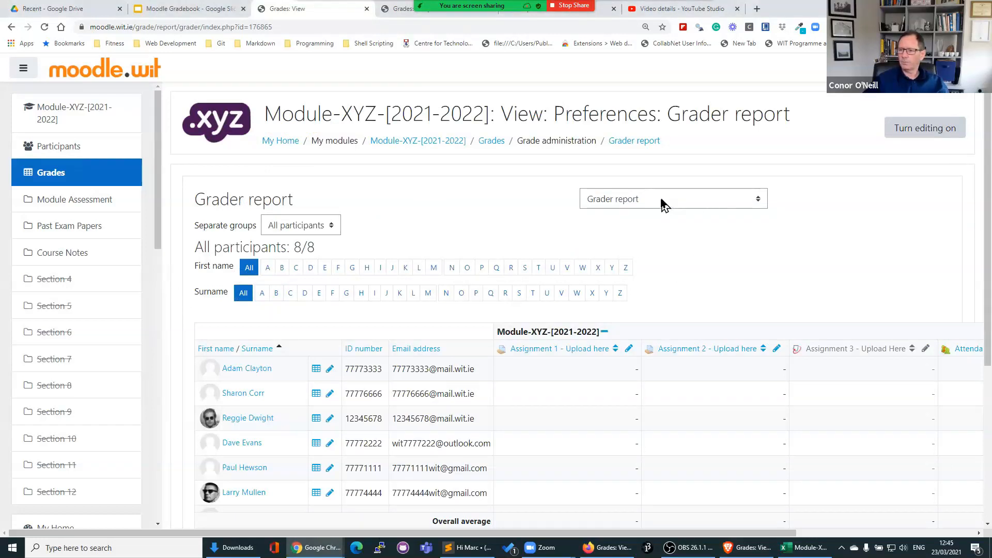
left_click(644, 201)
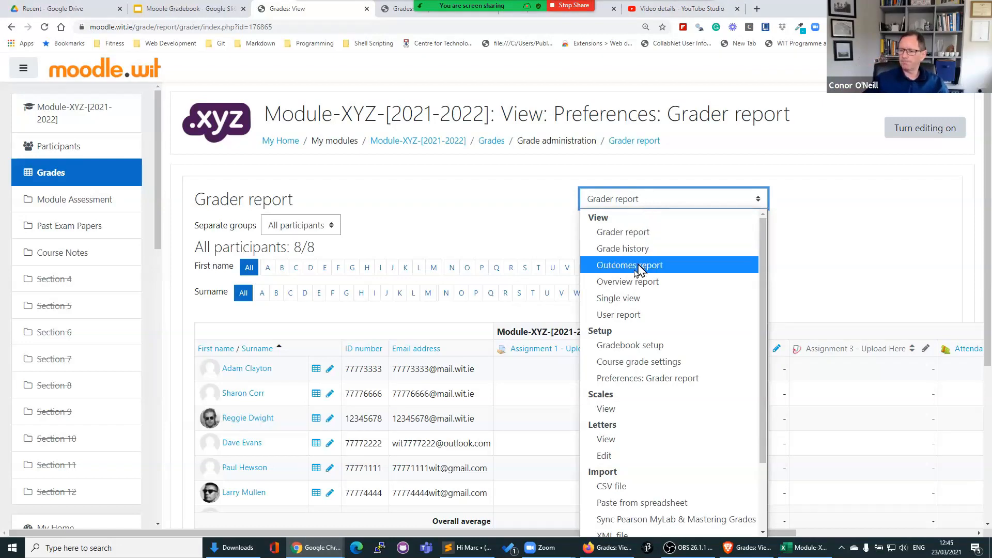
left_click(630, 345)
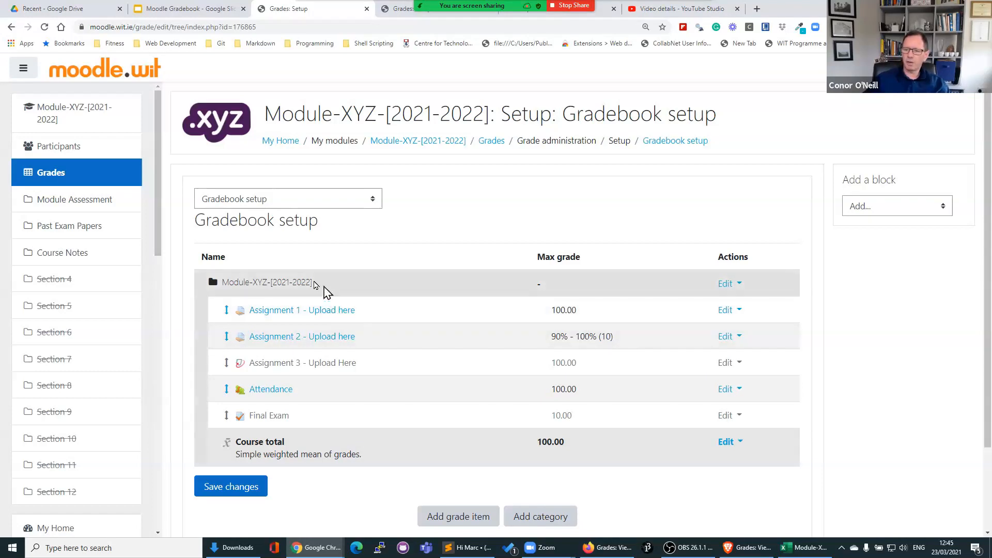
Compare the top-level category name in the Gradebook setup with the module title and review the grade items beneath it
left_click_drag(312, 282, 234, 282)
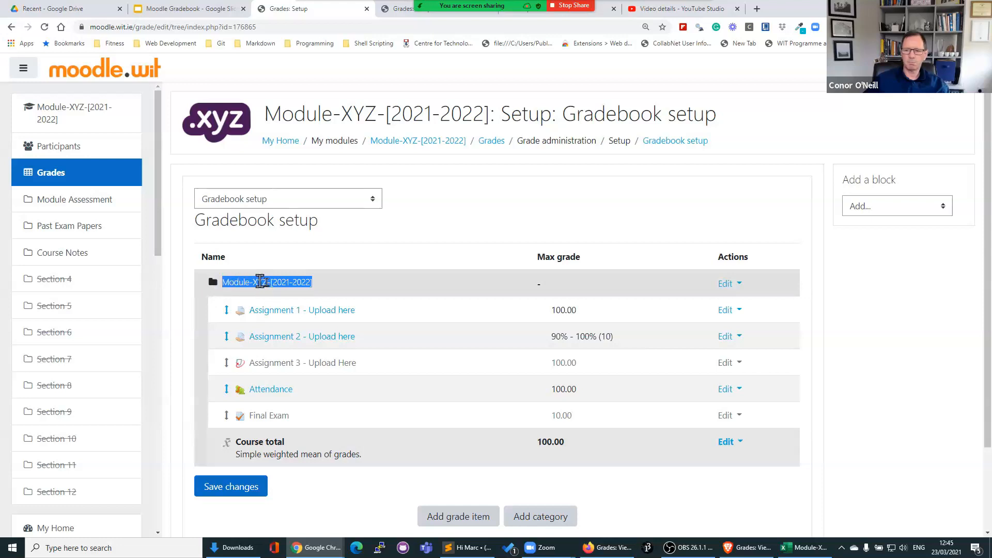
left_click(316, 283)
left_click_drag(316, 283, 223, 282)
left_click_drag(264, 114, 490, 113)
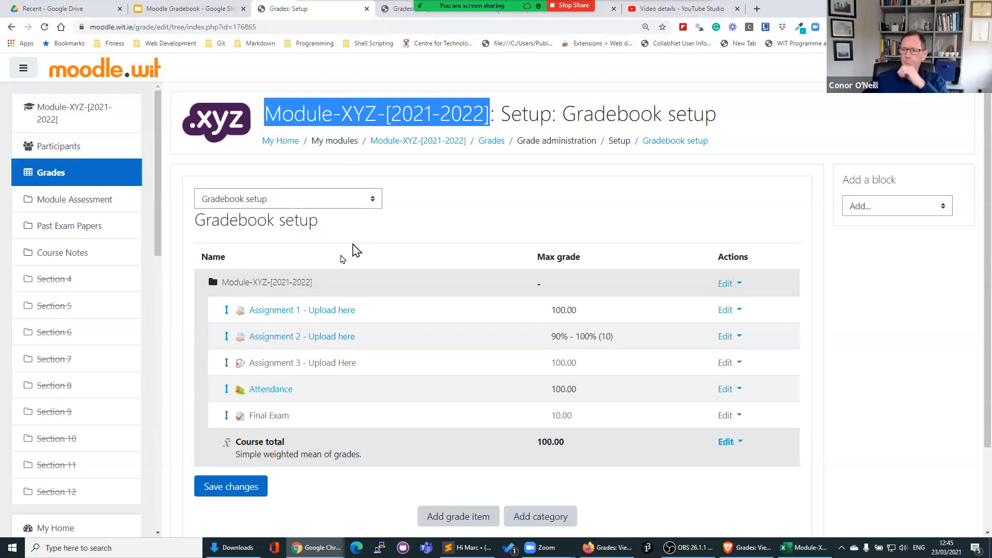
left_click_drag(319, 283, 224, 283)
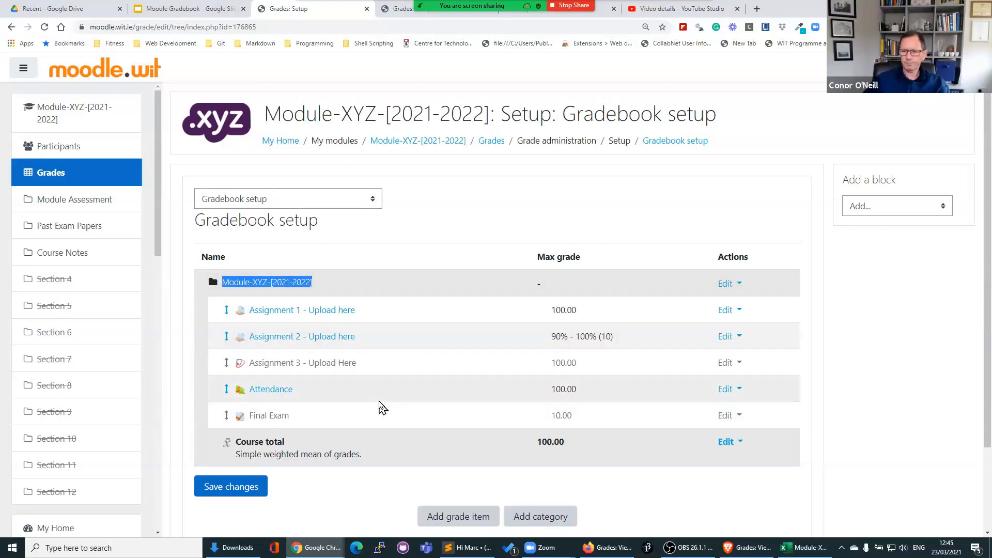
scroll(381, 408, "down", 1)
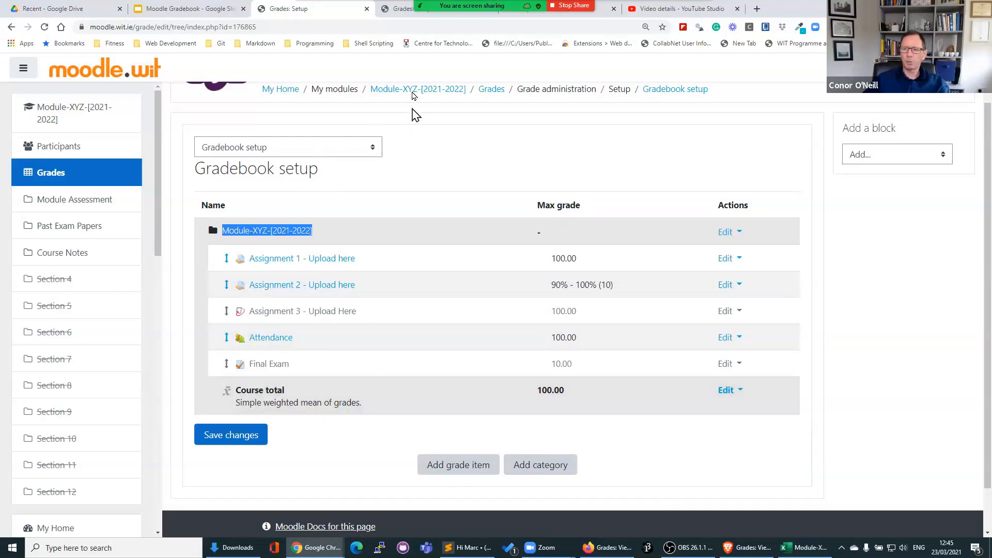
Open the Module-XYZ-[2021-2022] course page and rename Section 4 as In Class Presentation
left_click(414, 91)
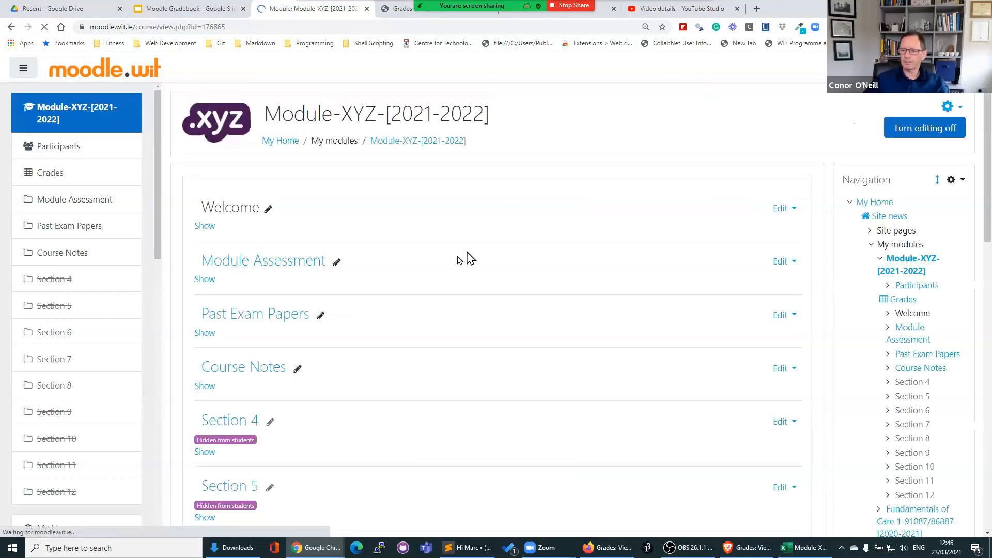
scroll(405, 406, "down", 2)
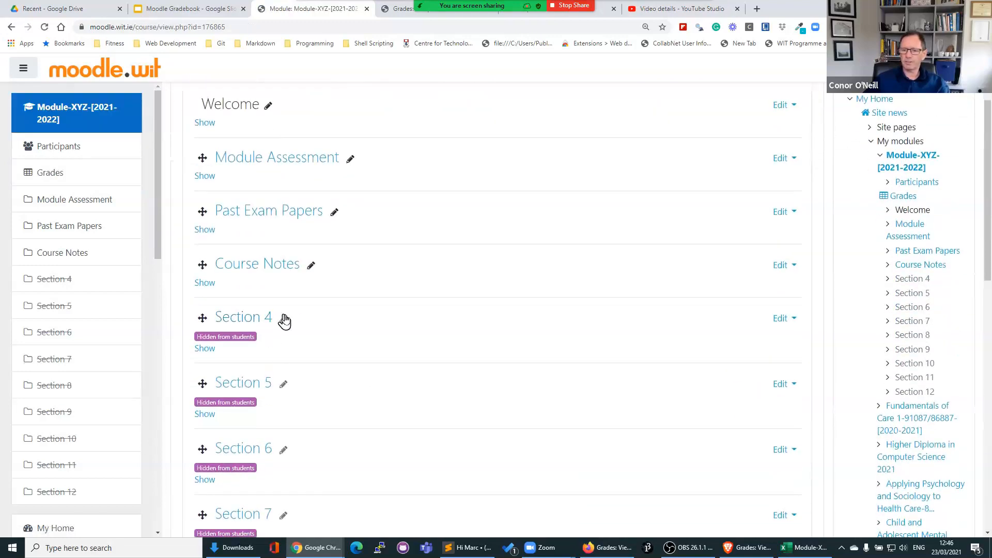
left_click(284, 319)
type("Prexsentation")
key("BackSpace")
key("BackSpace")
key("BackSpace")
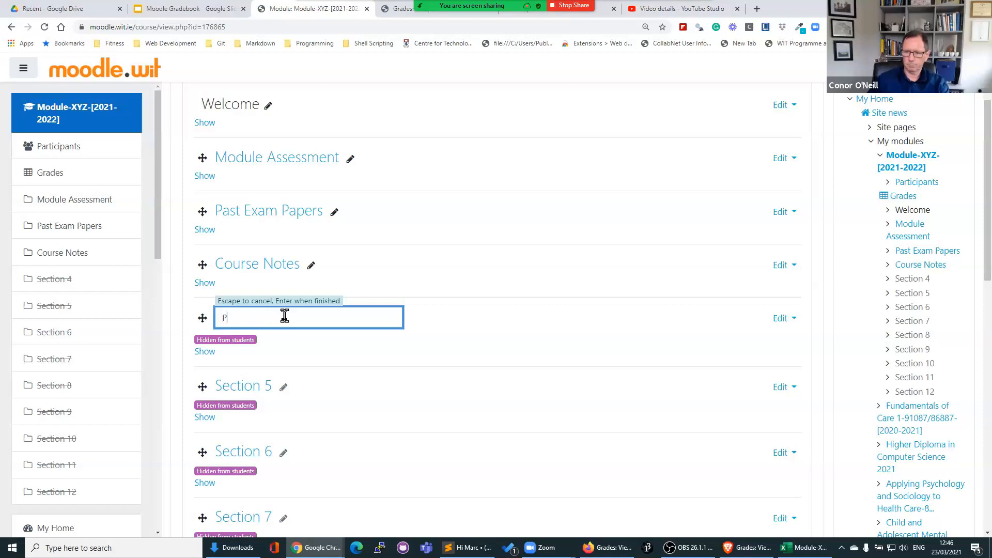
type("In Class Present")
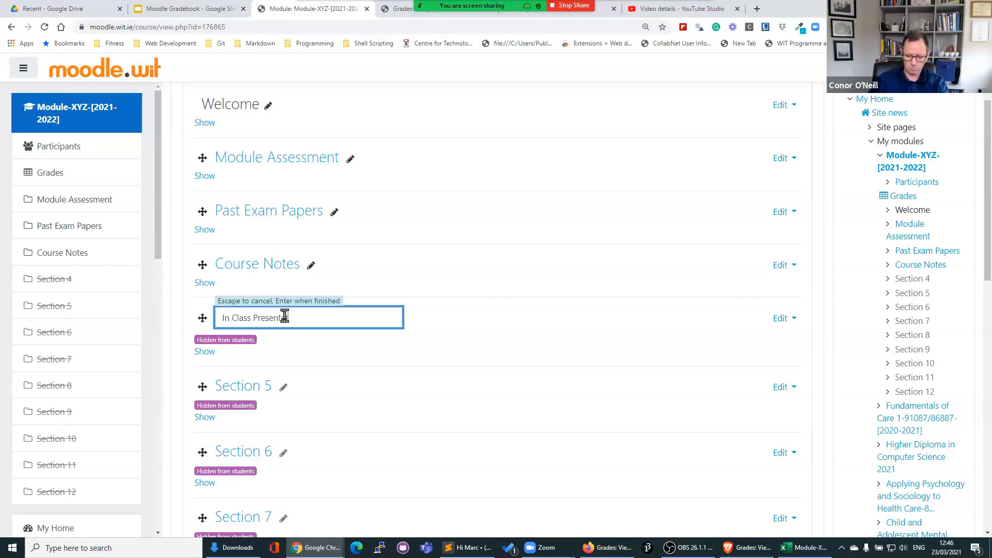
type("ation")
key("Return")
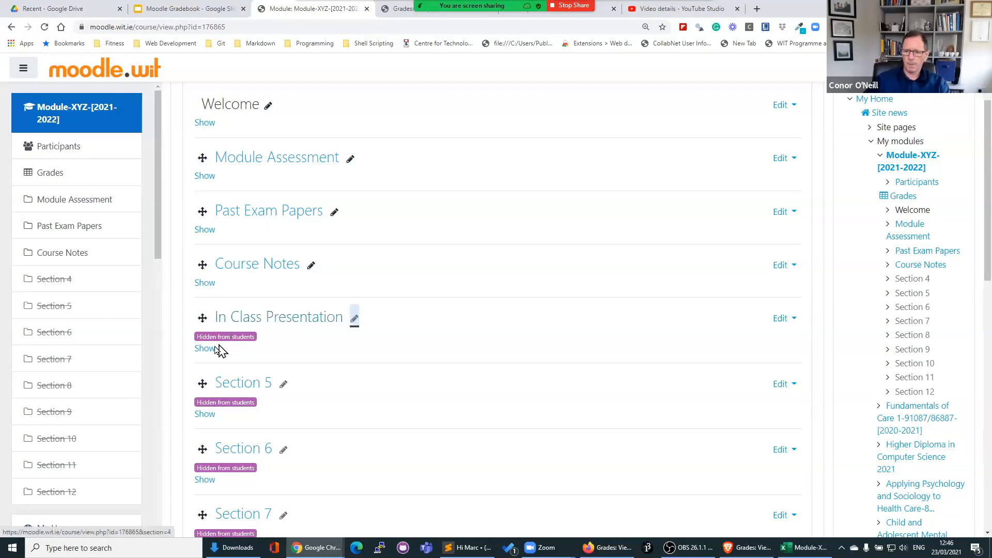
Expand the In Class Presentation section, open its activity chooser, and review the available activities and resources
left_click(205, 350)
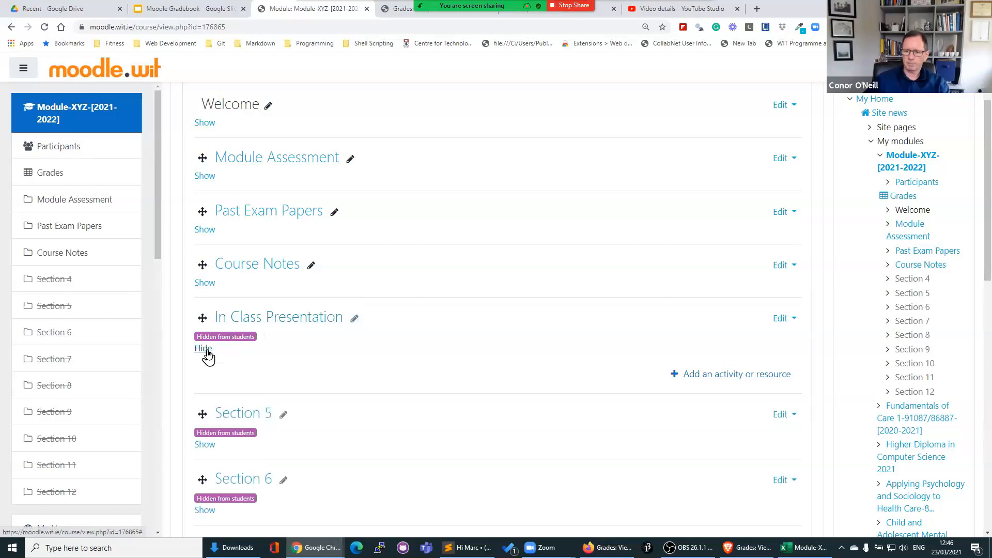
left_click(720, 381)
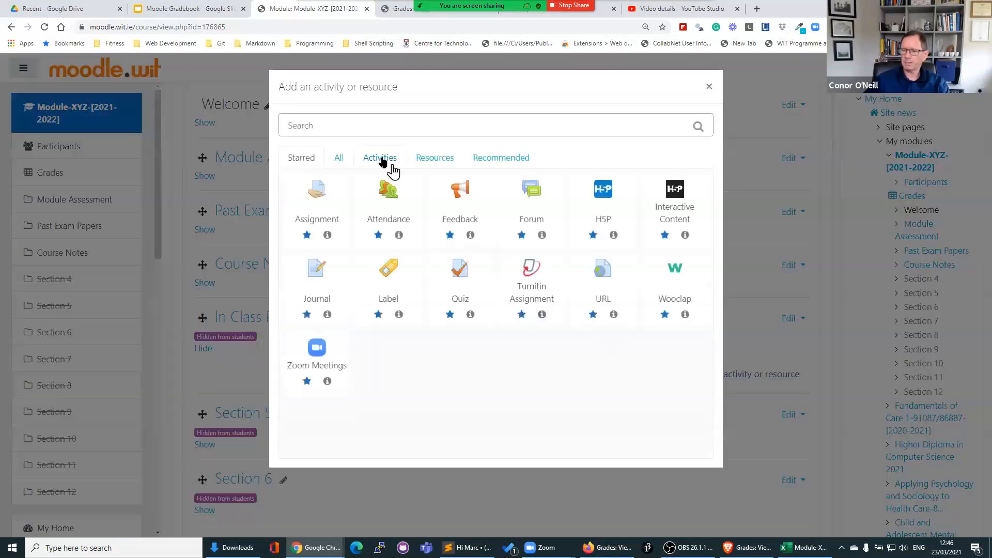
left_click(382, 159)
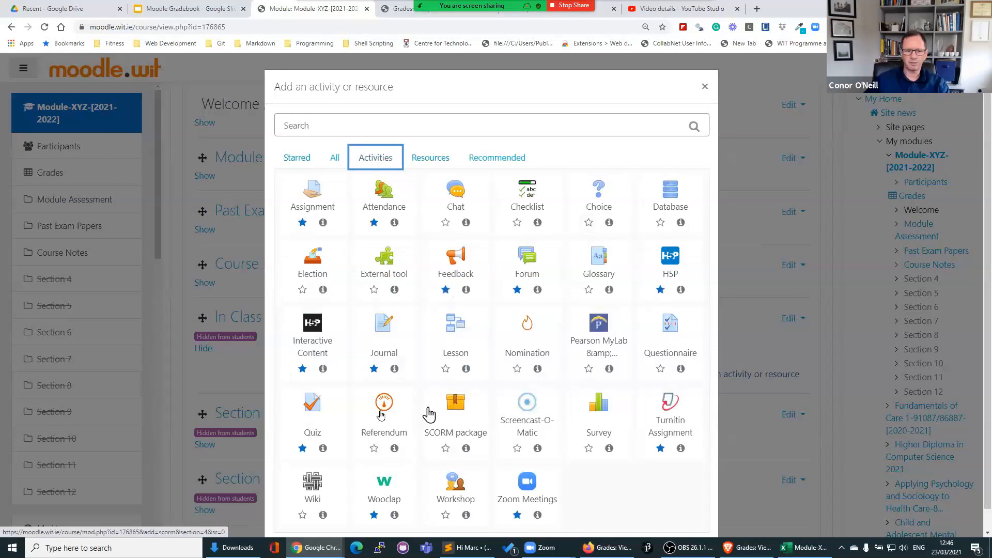
scroll(481, 365, "down", 1)
scroll(482, 365, "up", 1)
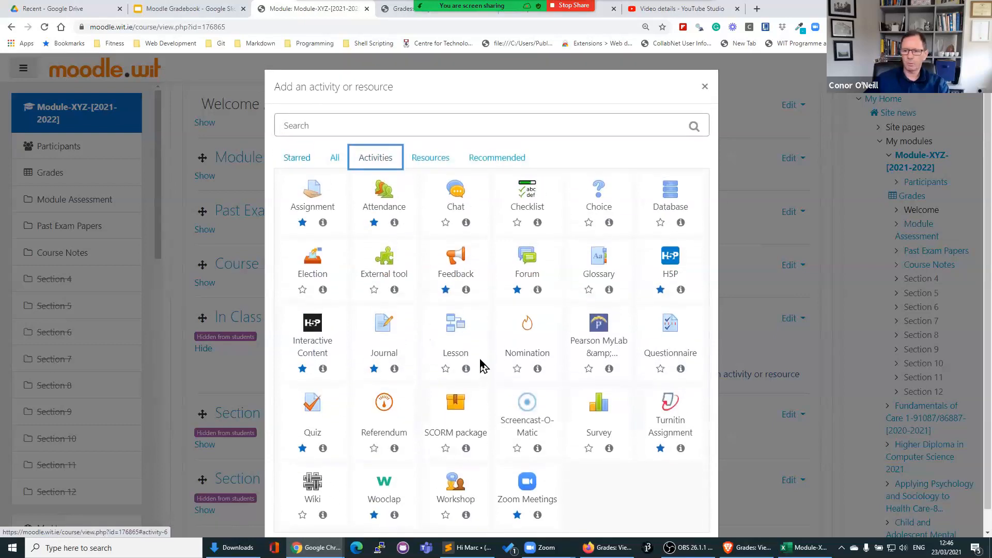
left_click(332, 164)
left_click(438, 160)
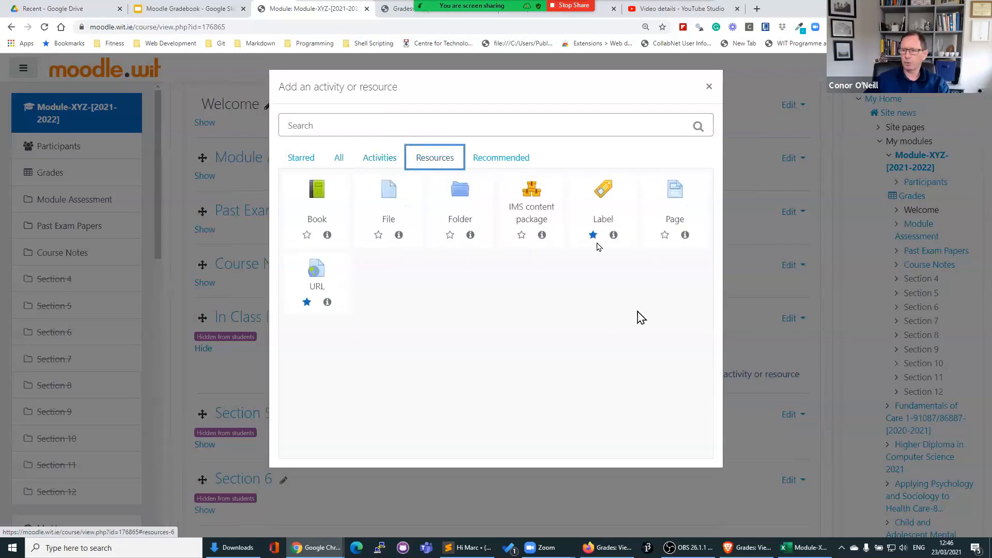
left_click(378, 162)
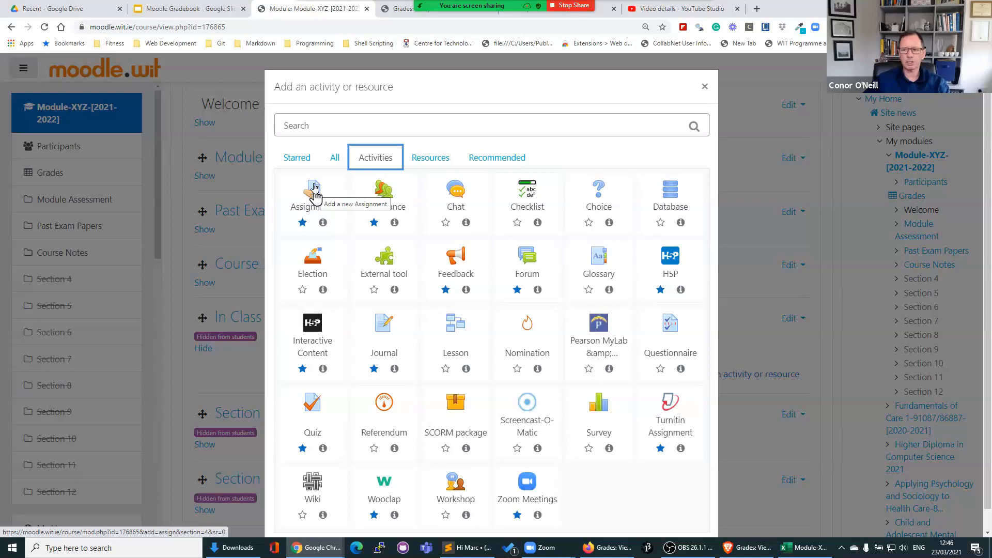
Close the activity chooser and open the Gradebook setup for the module
left_click(705, 89)
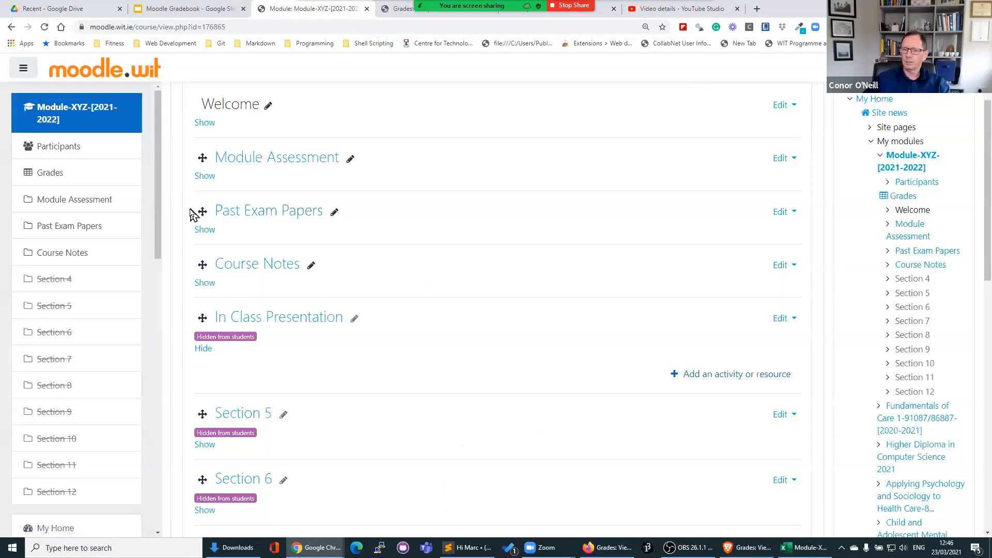
left_click(50, 173)
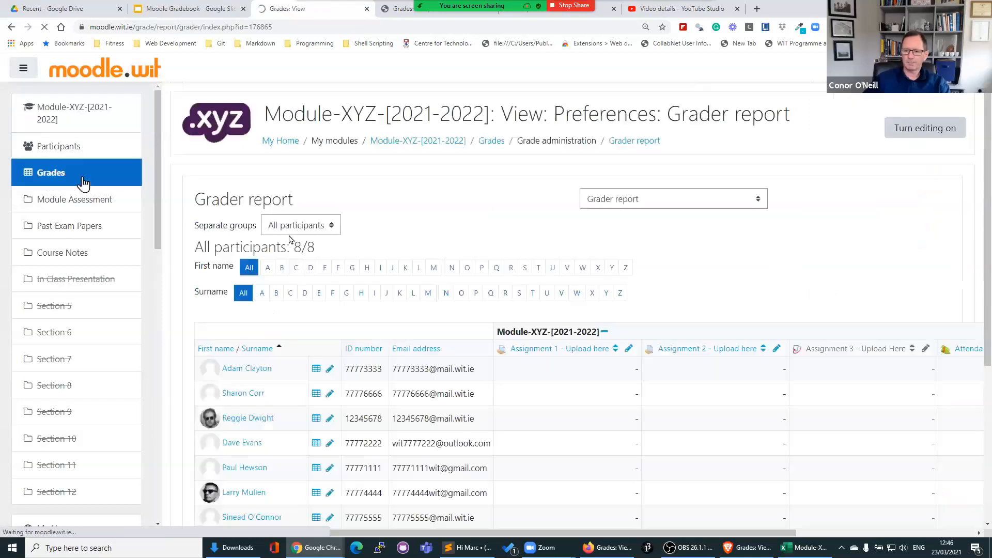
left_click(642, 200)
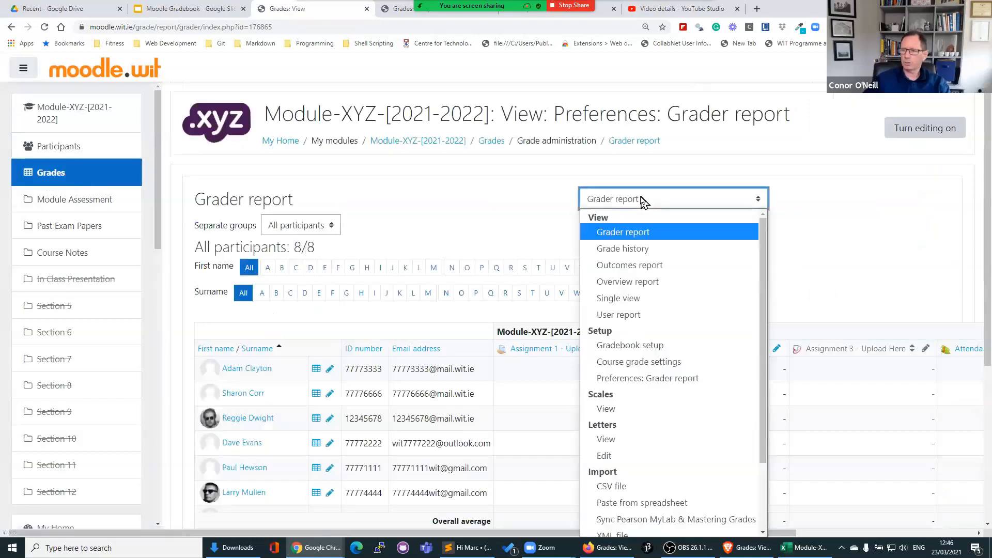
left_click(654, 348)
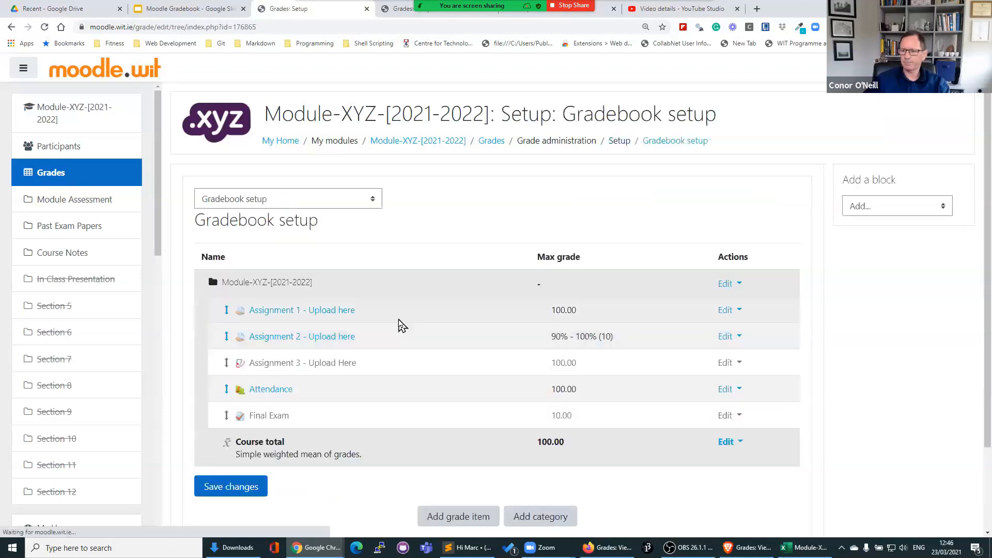
scroll(401, 326, "down", 2)
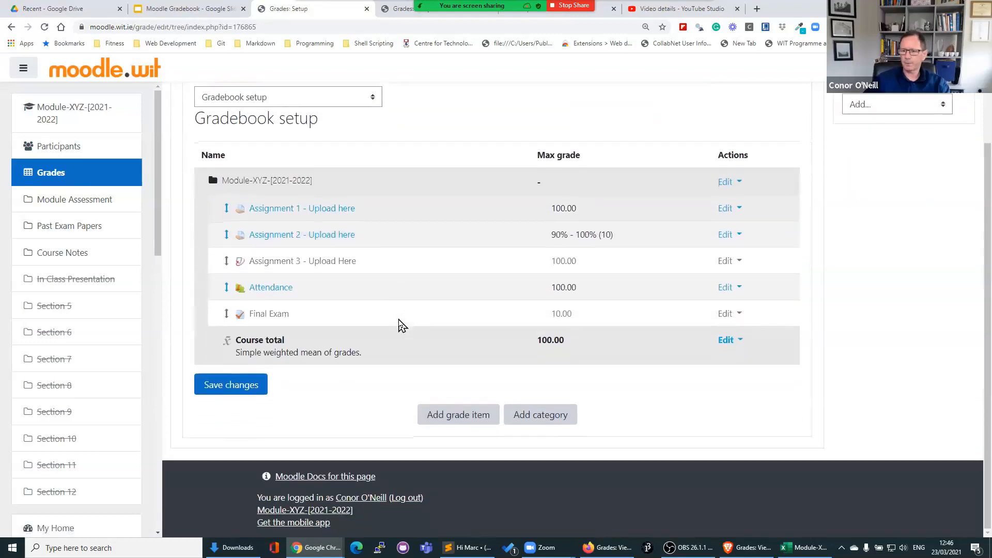
Start a new grade item named Presentation and expand its additional grade item settings
left_click(455, 419)
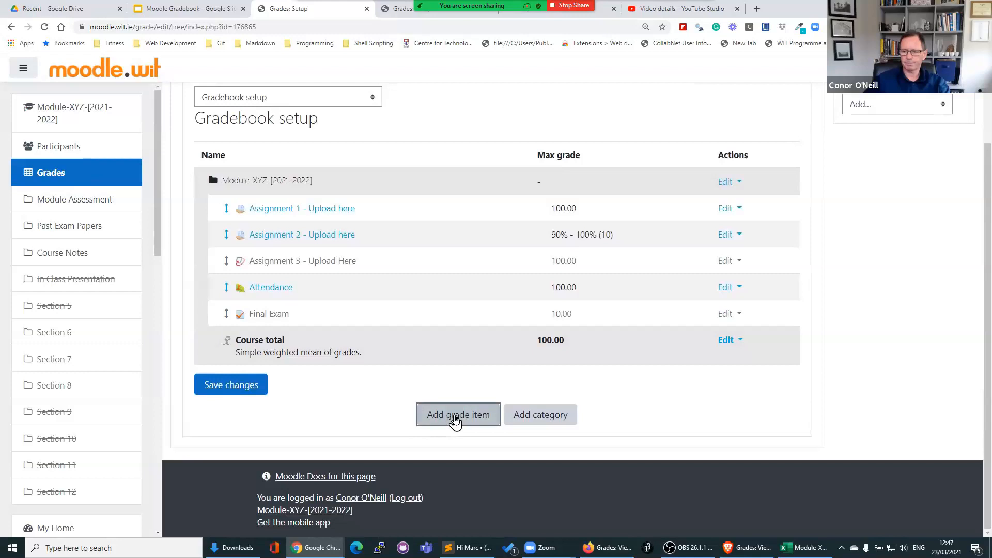
left_click(411, 234)
type("Presentation")
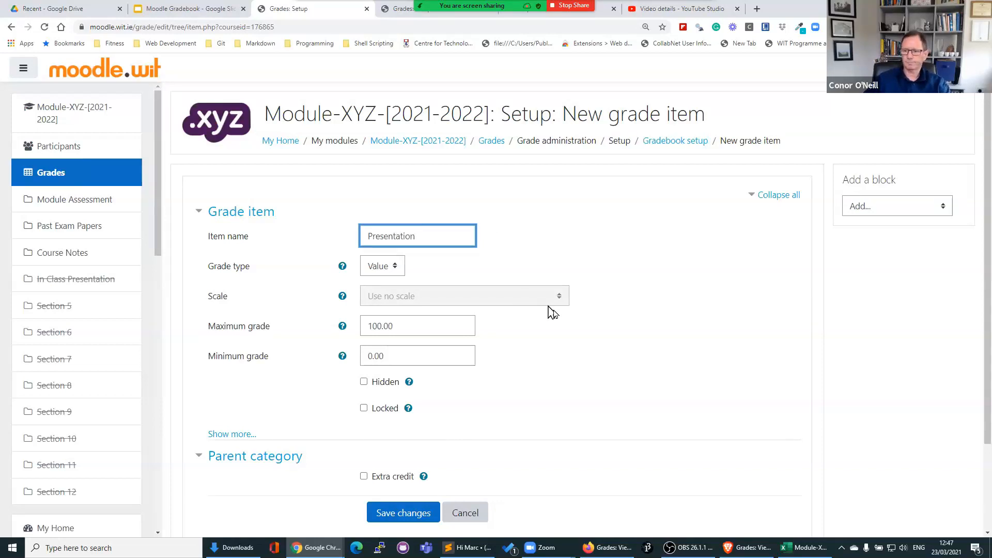
scroll(549, 394, "down", 2)
scroll(549, 394, "down", 1)
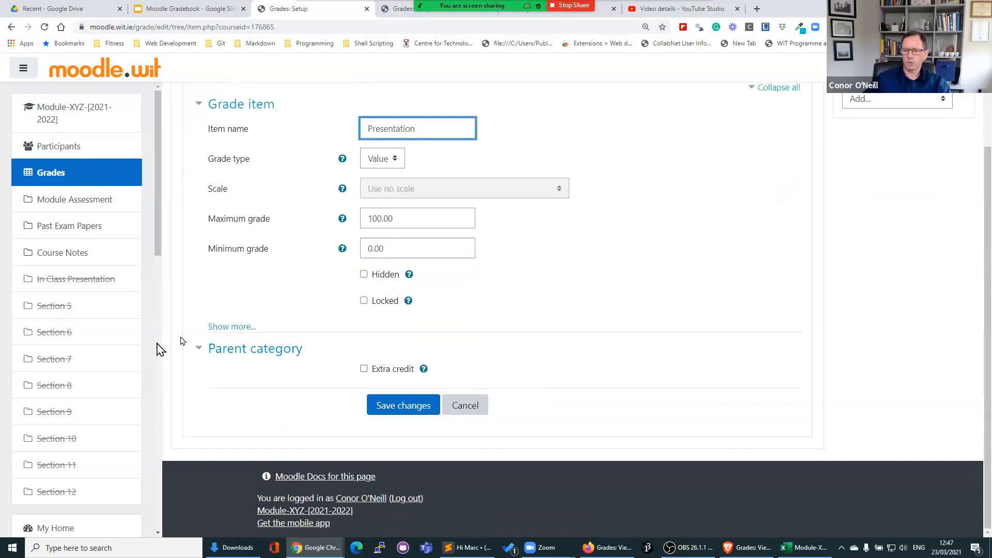
left_click(232, 328)
scroll(538, 369, "down", 3)
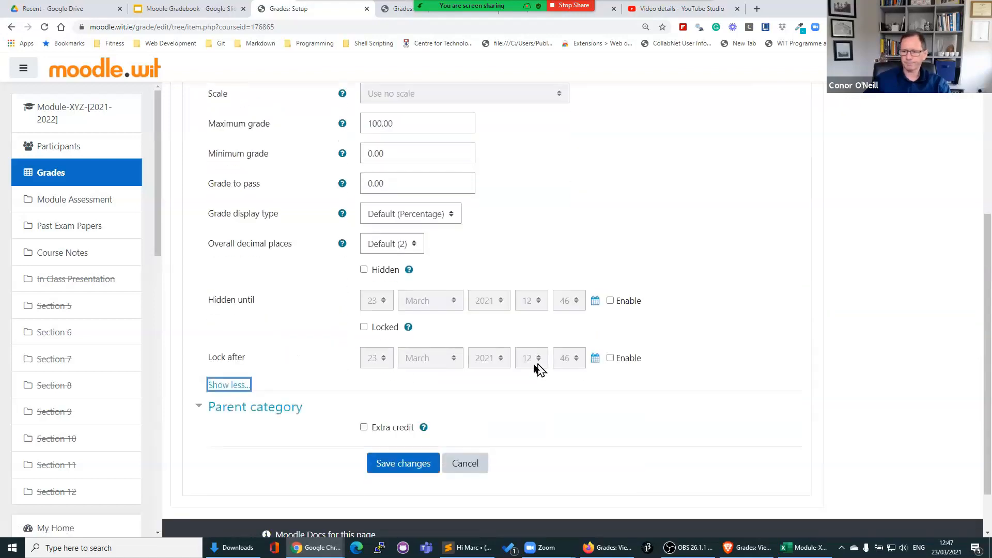
left_click(364, 270)
left_click(611, 300)
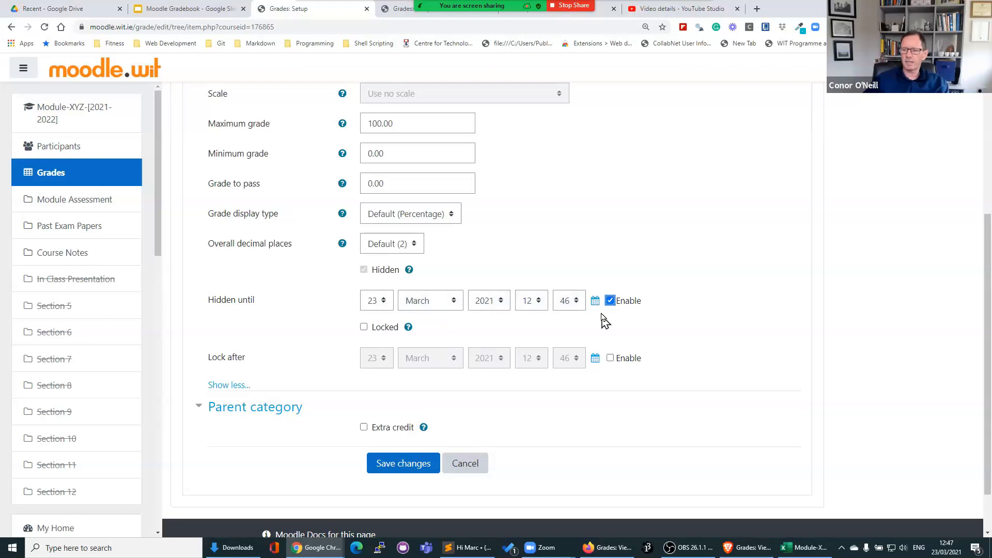
left_click(610, 301)
left_click(364, 271)
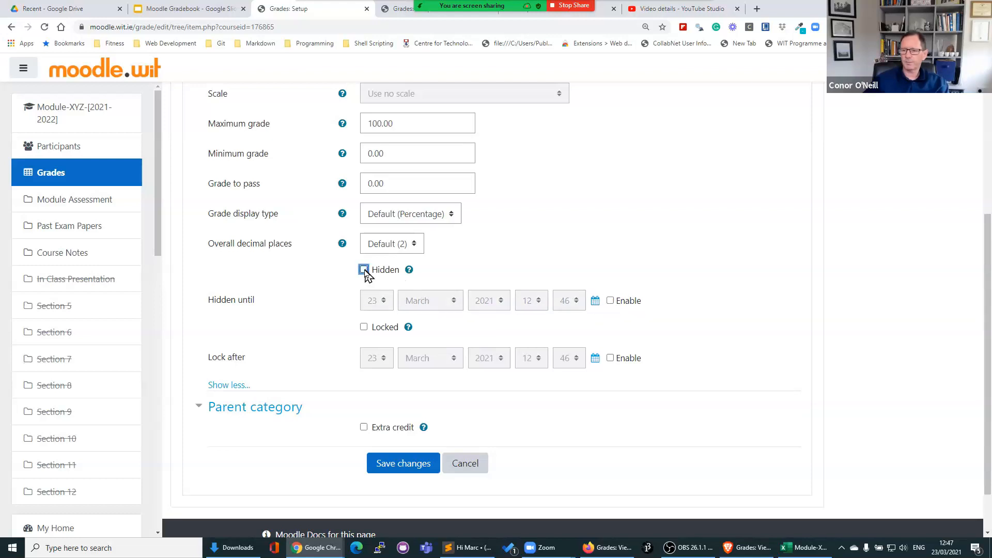
Hide the Presentation grade item until 10 May 2021 and save it
left_click(611, 302)
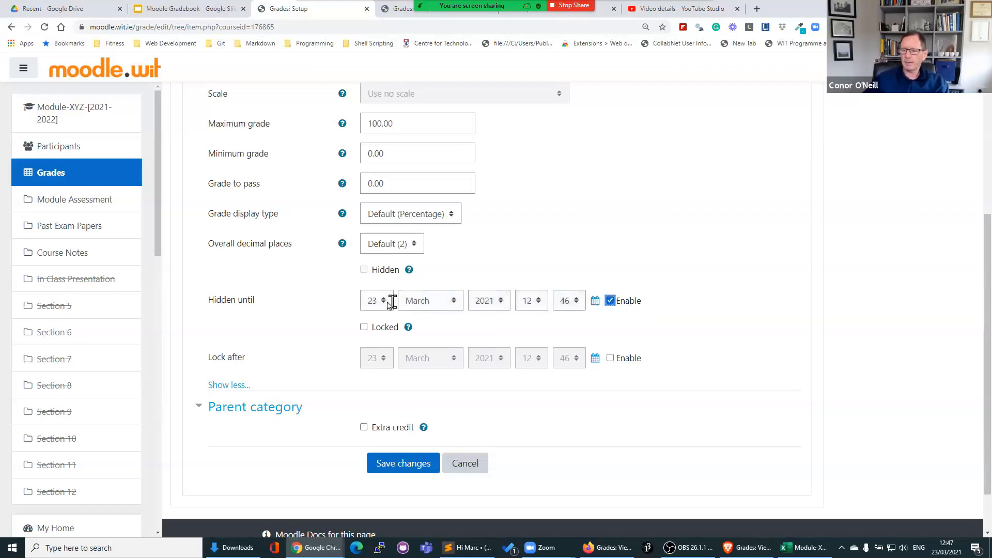
left_click(458, 305)
left_click(443, 383)
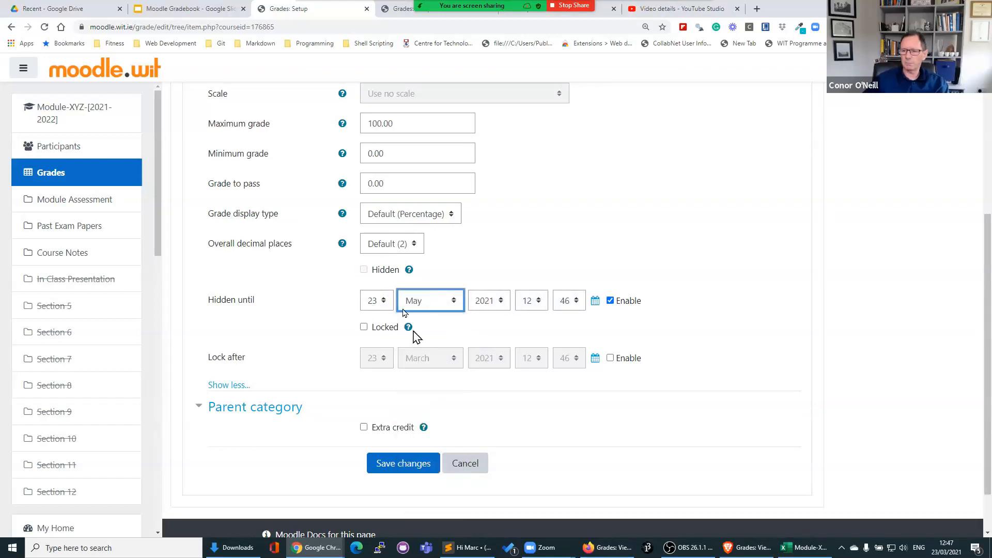
left_click(383, 305)
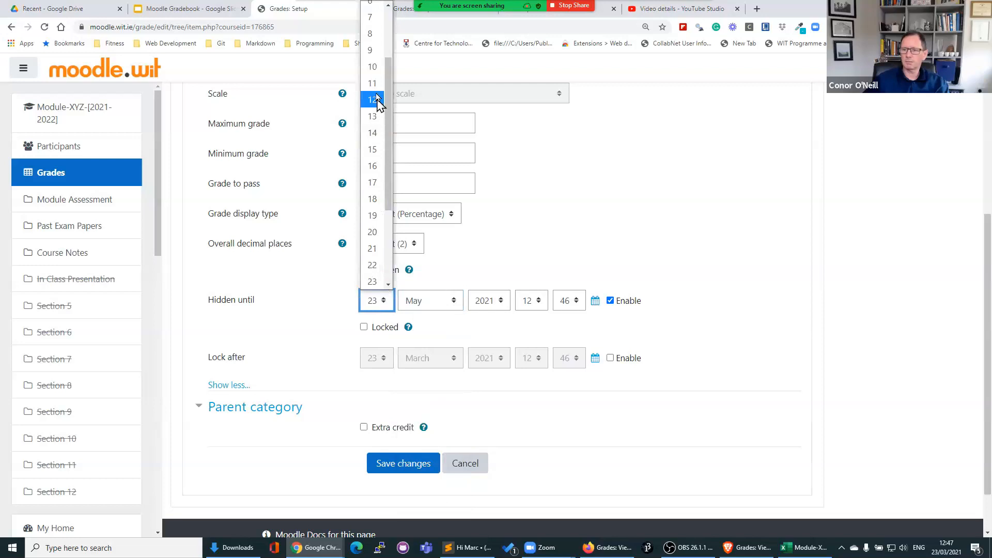
left_click(376, 67)
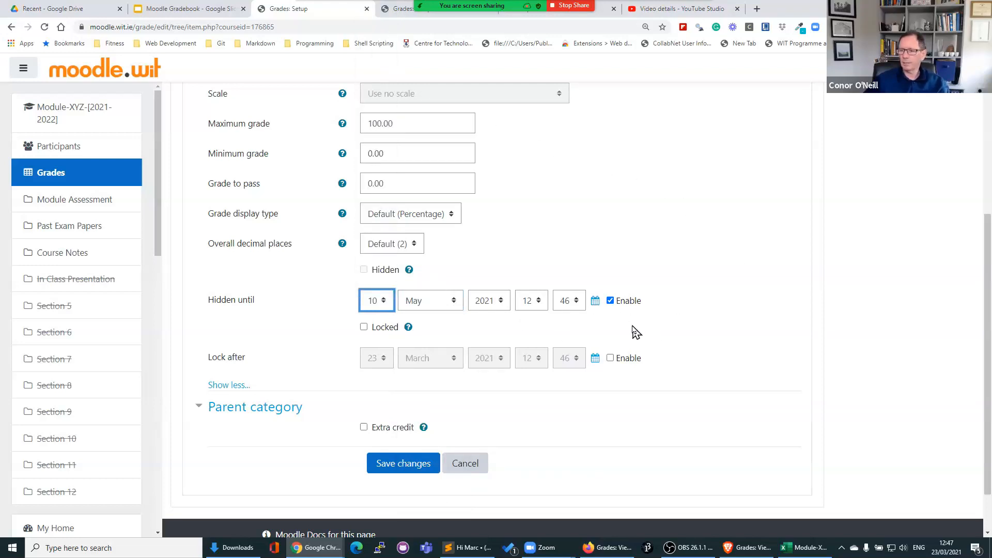
scroll(689, 324, "down", 1)
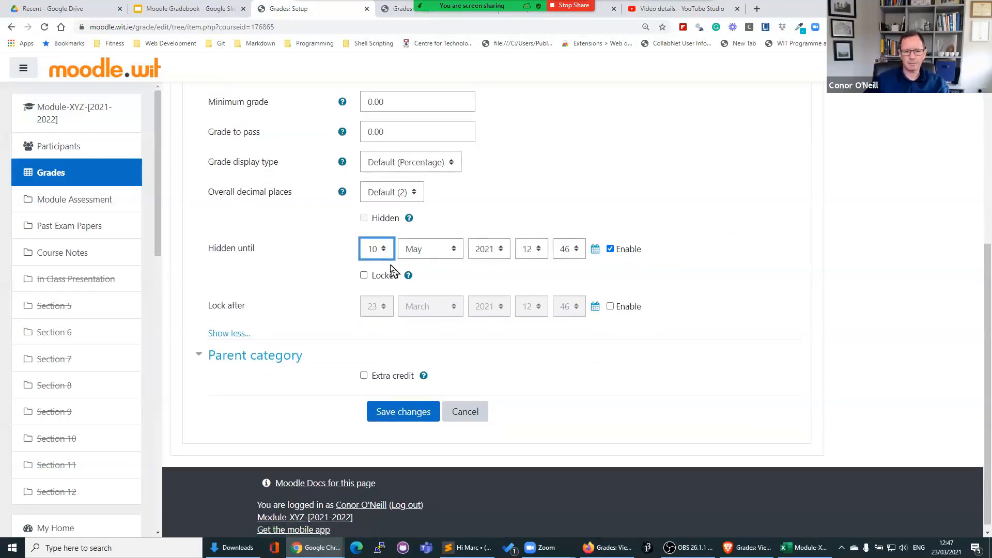
left_click(401, 419)
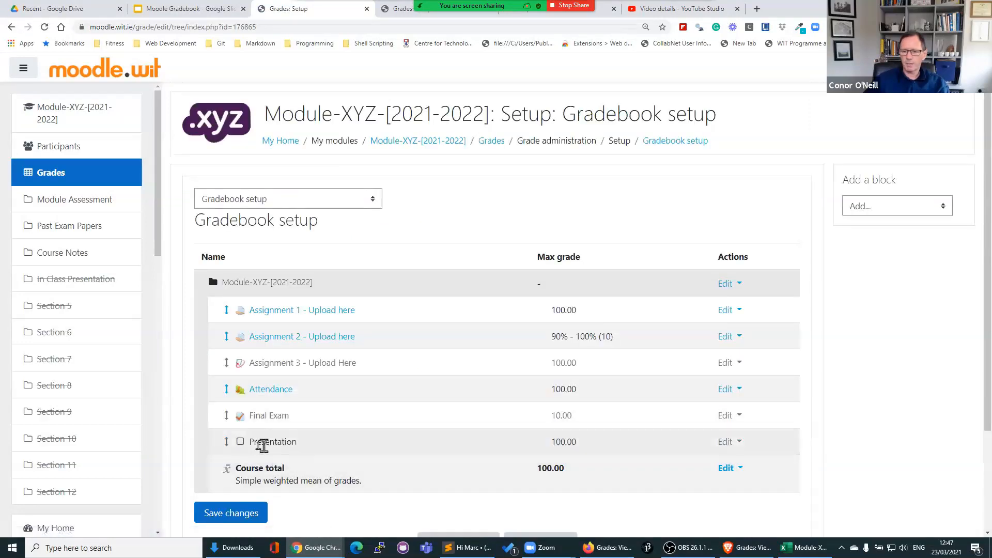
Examine the Presentation item in the Gradebook setup and compare the maximum grades of the grade items
double_click(288, 442)
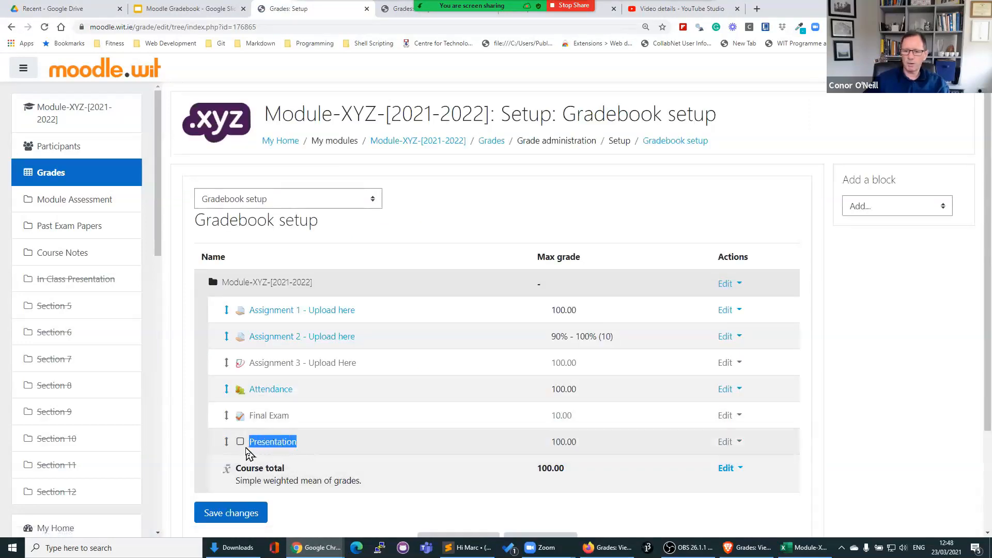
scroll(370, 507, "down", 2)
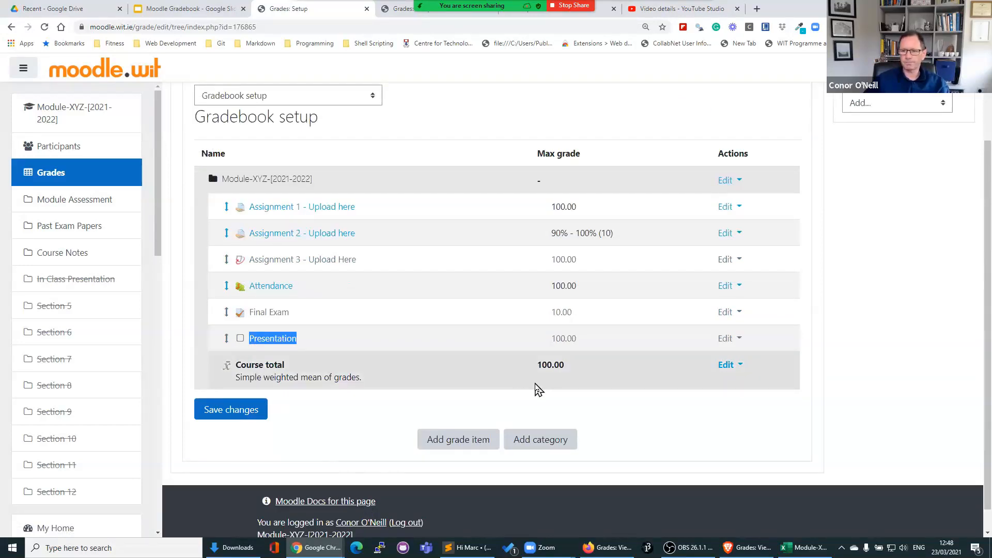
scroll(395, 380, "up", 1)
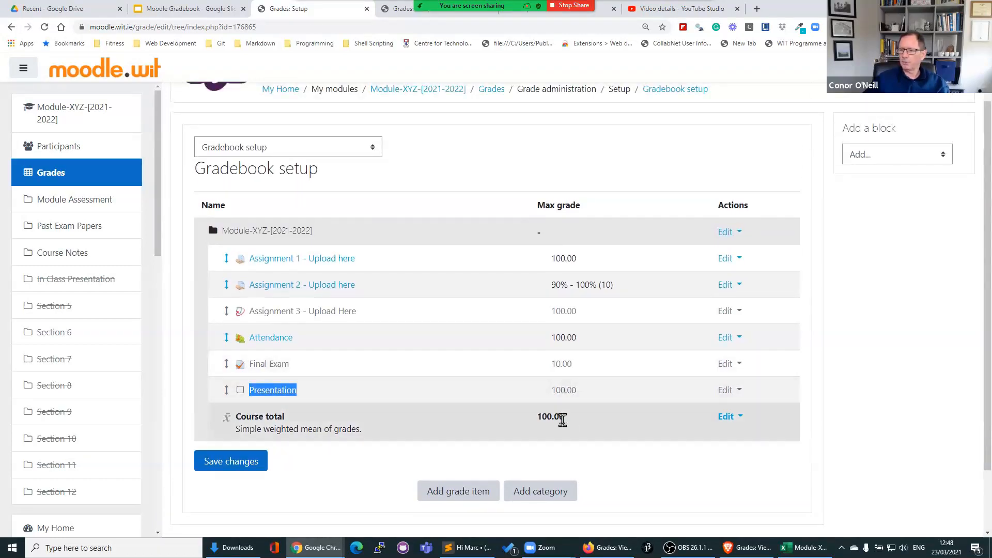
double_click(572, 391)
left_click(568, 364)
left_click_drag(576, 367, 549, 312)
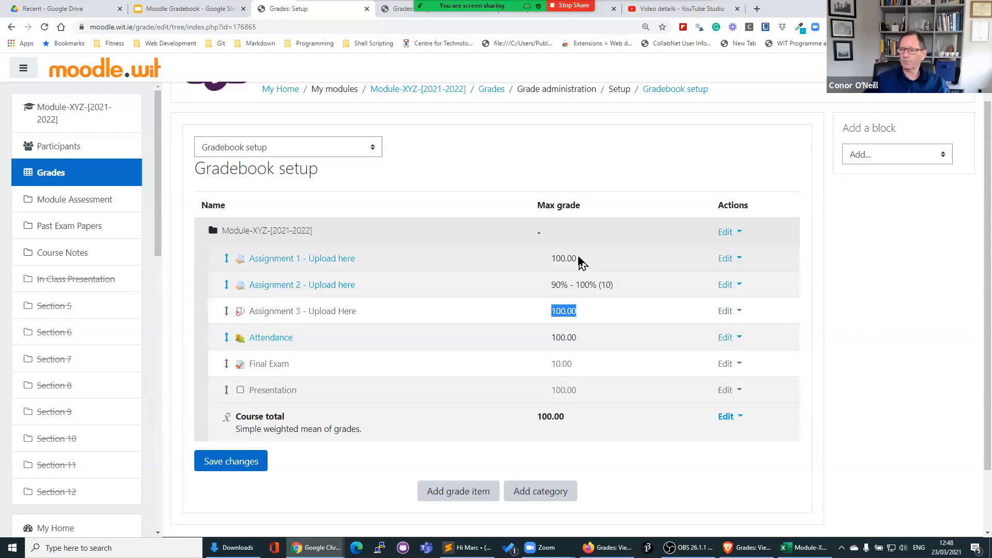
left_click_drag(618, 292, 559, 286)
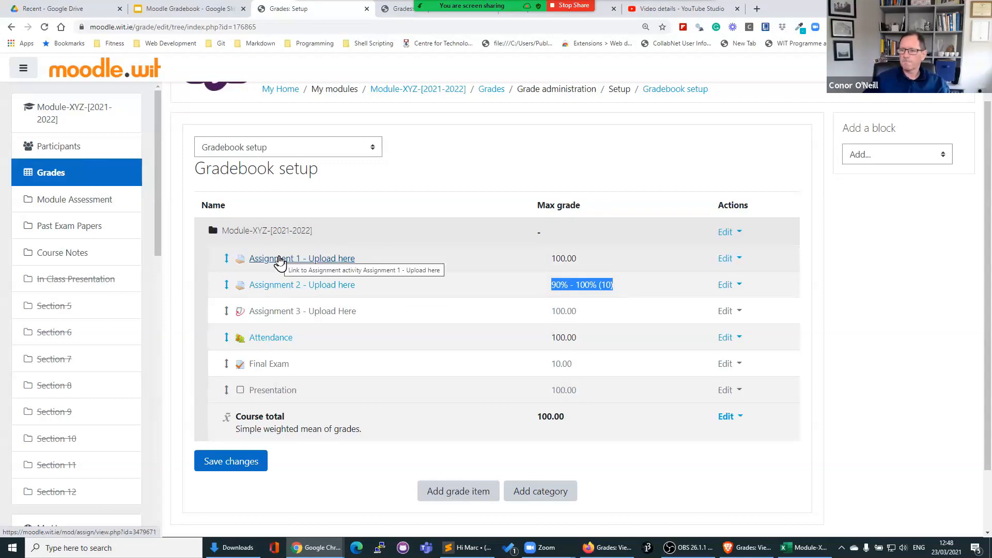
scroll(390, 334, "up", 1)
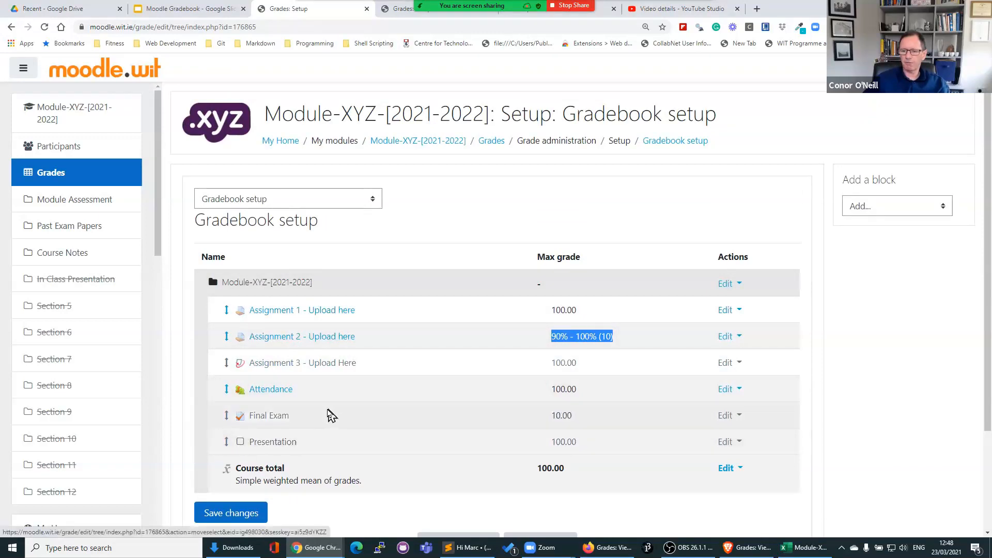
Move Attendance above Assignment 1 and Presentation between Assignment 3 and Final Exam in the Gradebook setup
scroll(327, 414, "down", 2)
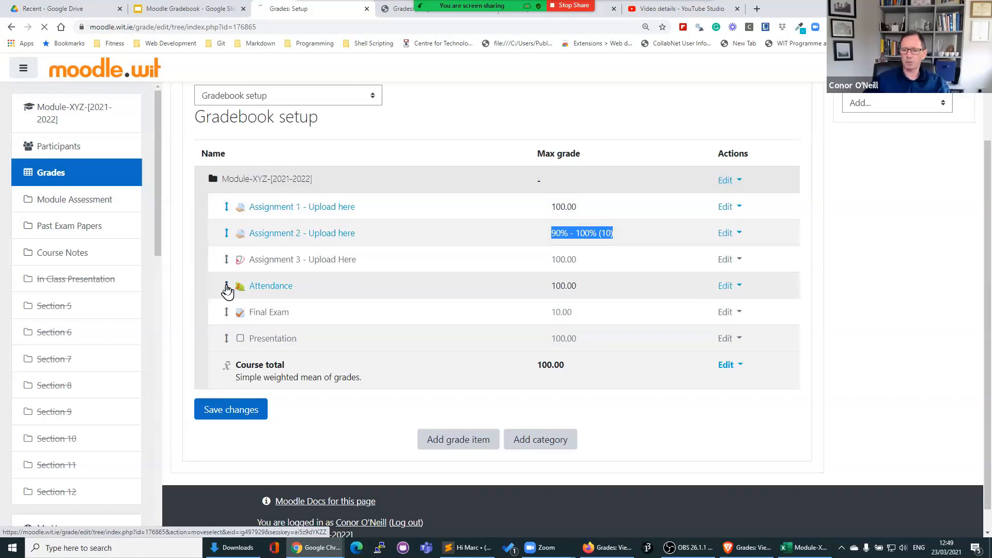
left_click(244, 309)
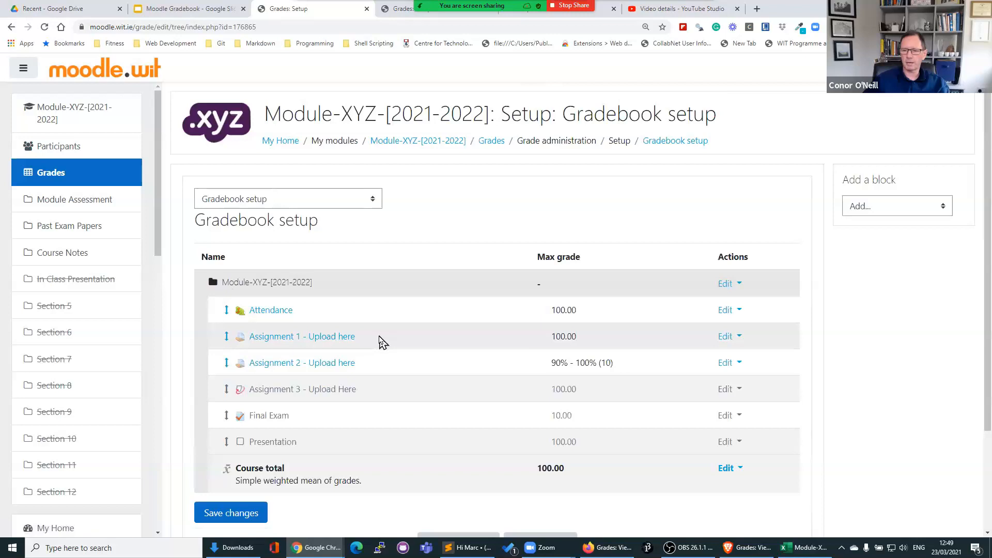
scroll(380, 342, "down", 2)
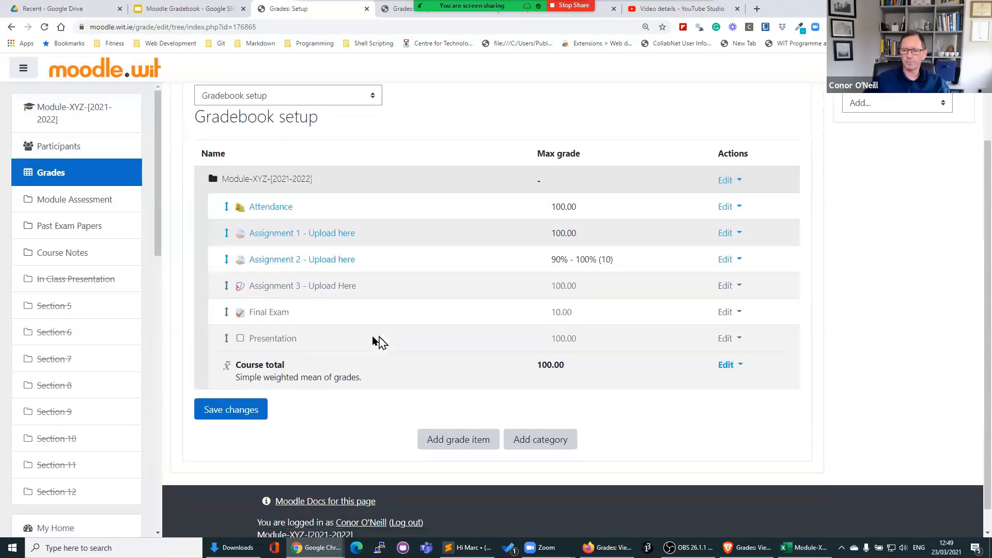
left_click(227, 341)
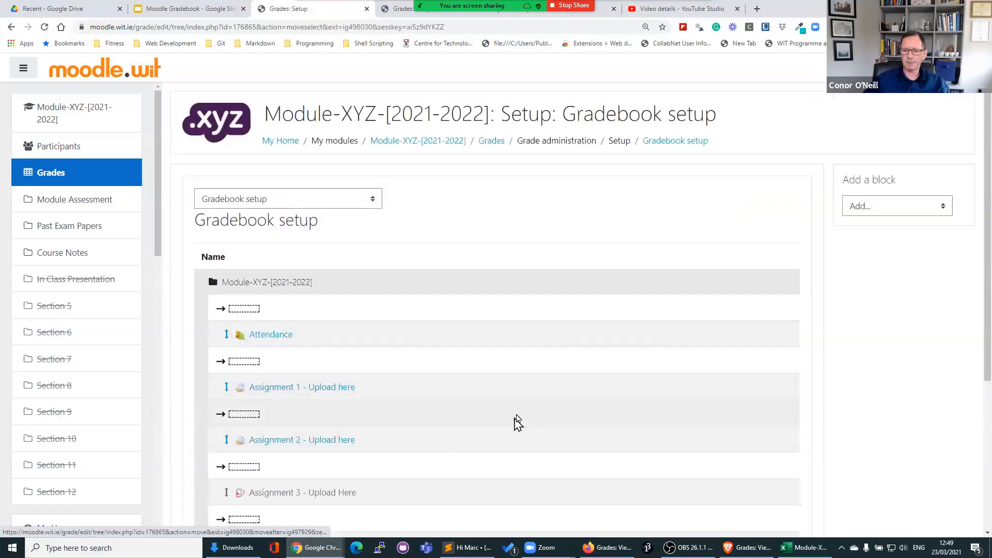
scroll(514, 421, "down", 3)
scroll(511, 420, "down", 1)
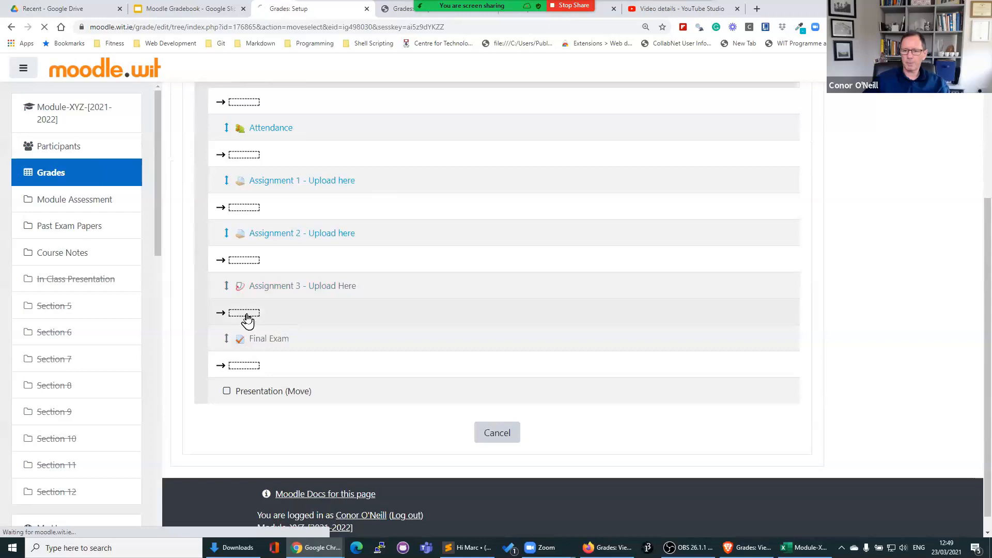
left_click(246, 314)
scroll(406, 370, "down", 2)
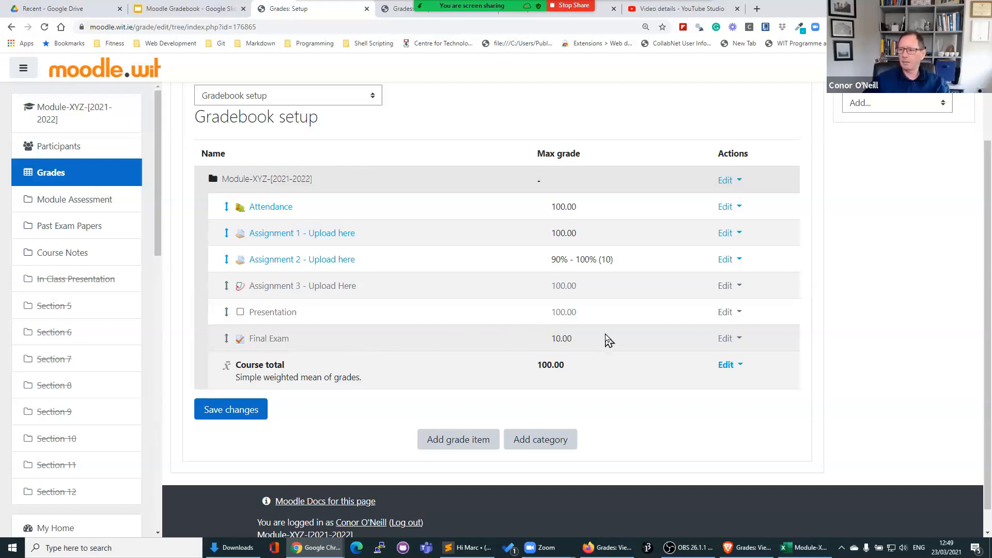
Change the aggregation of the top-level Module-XYZ-[2021-2022] grade category to Natural and save the category settings
scroll(594, 333, "up", 1)
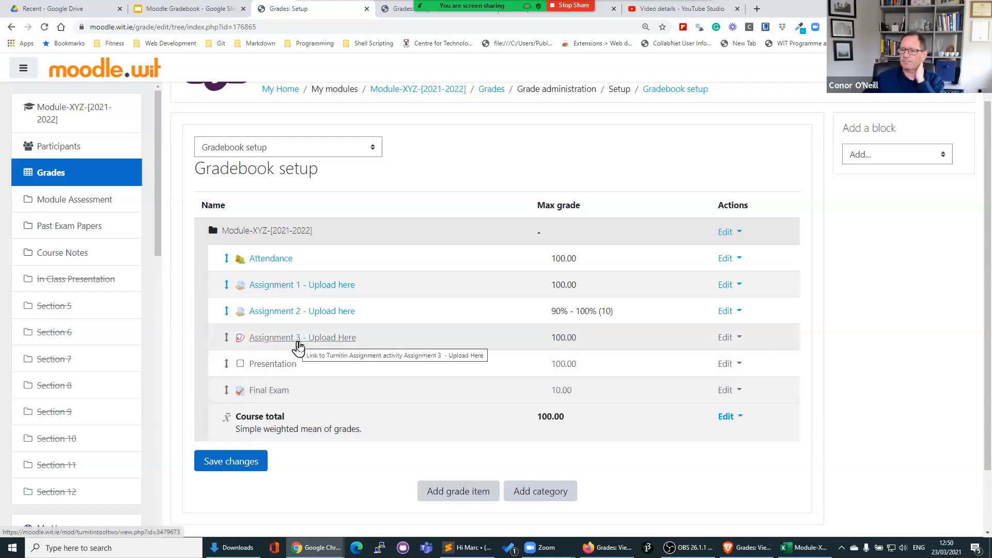
scroll(613, 401, "up", 1)
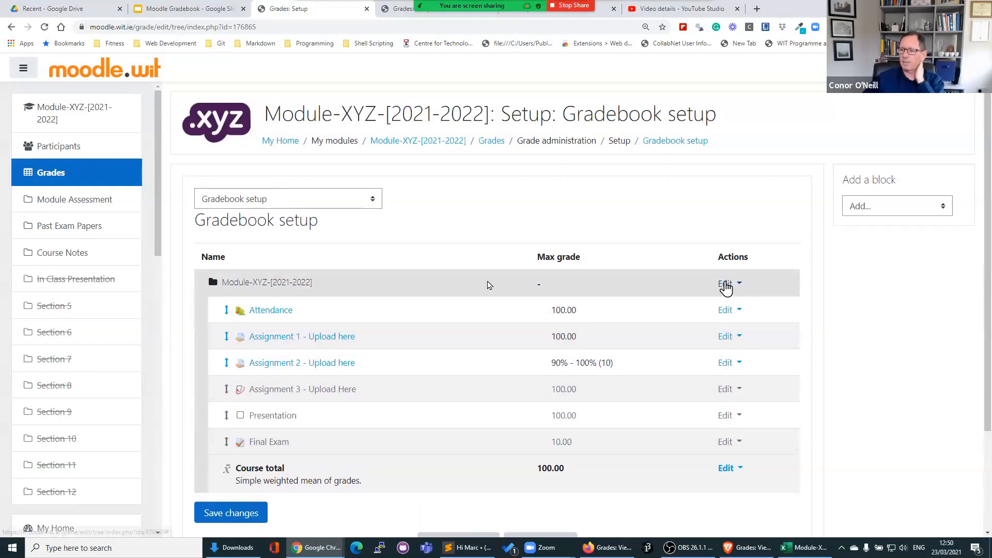
left_click_drag(314, 284, 221, 283)
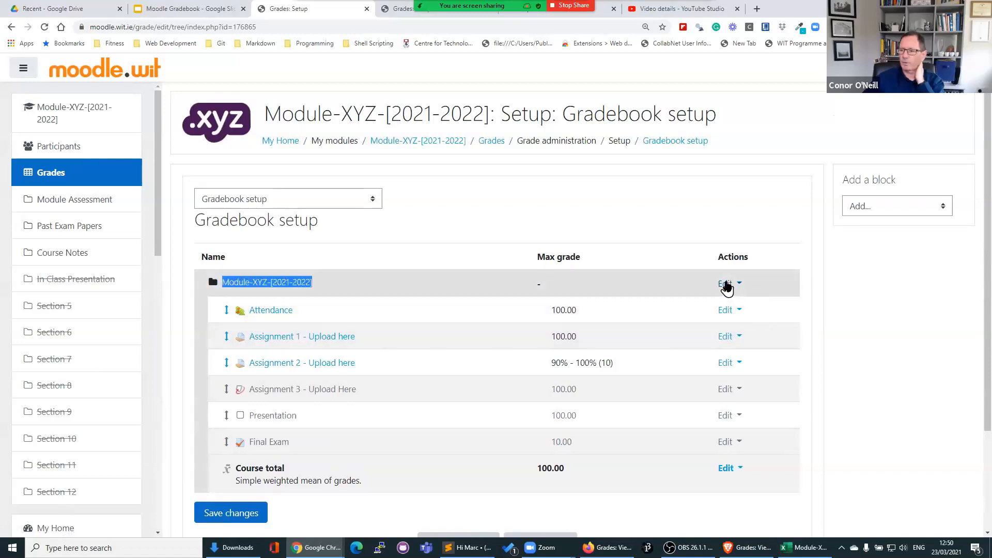
left_click(726, 284)
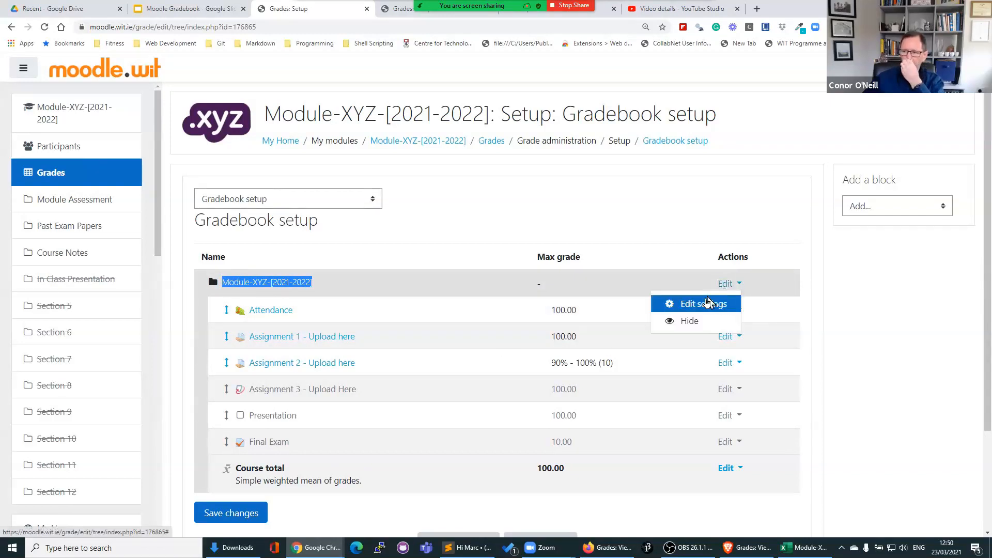
left_click(705, 304)
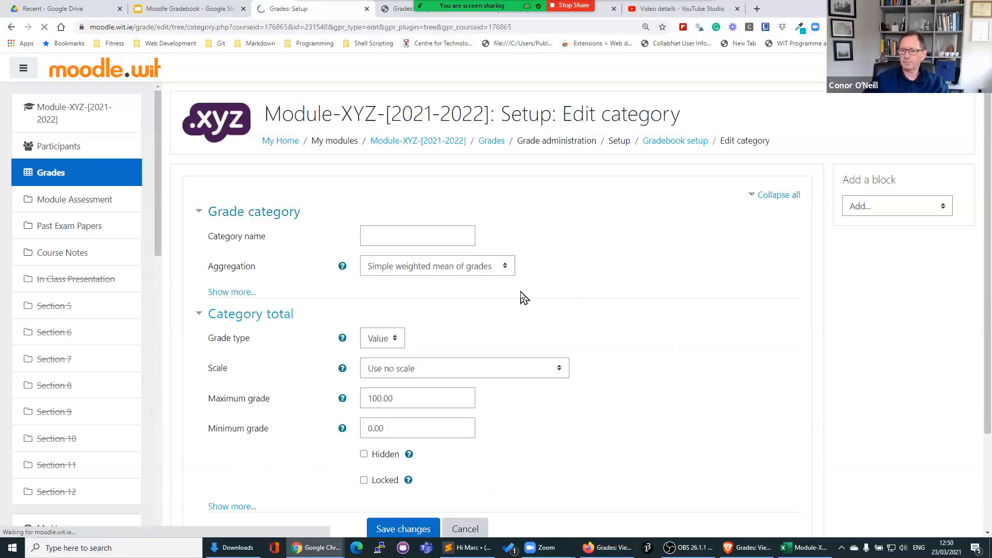
left_click_drag(259, 268, 209, 270)
left_click(464, 269)
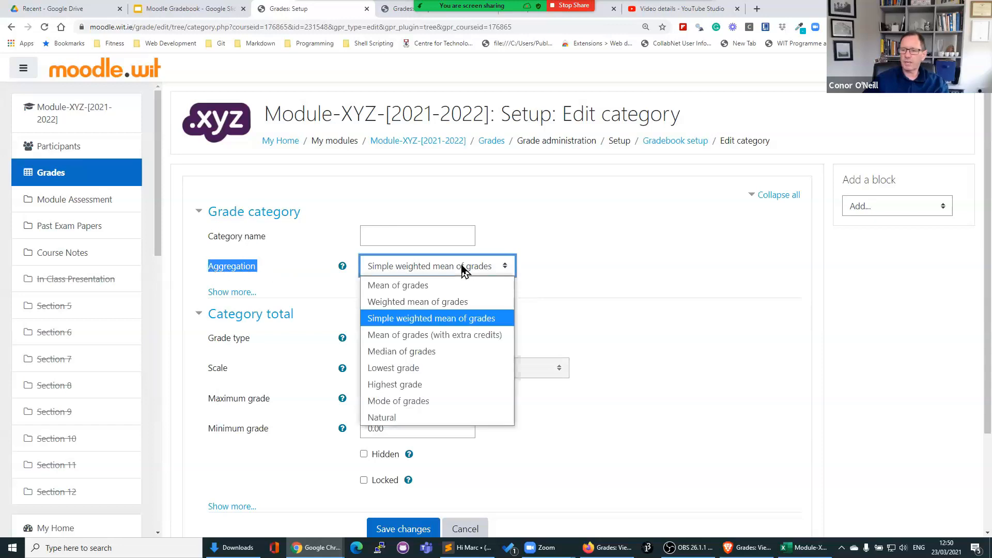
left_click(423, 418)
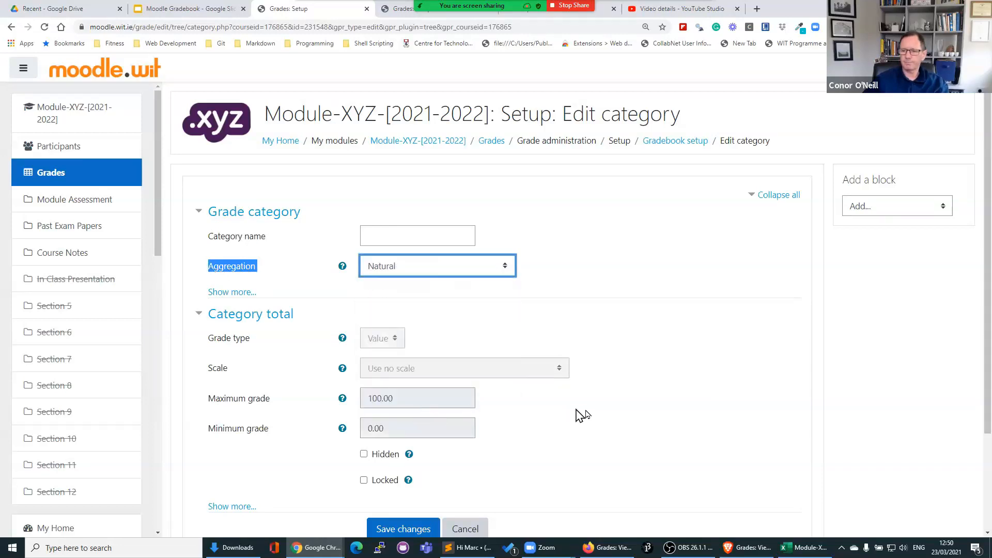
scroll(595, 416, "down", 3)
left_click(393, 406)
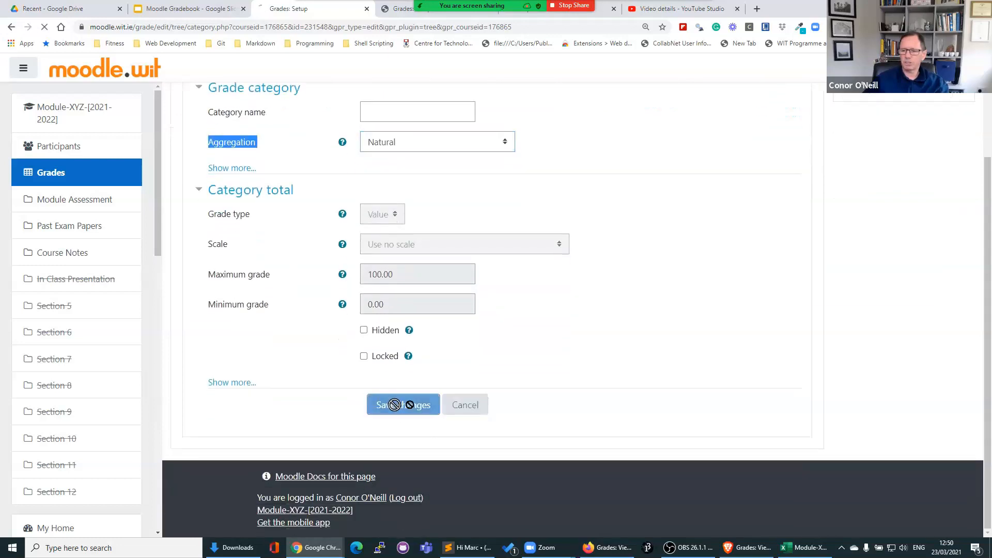
Enable manual weights for Attendance, Assignments 1 to 3, Presentation and Final Exam in the Gradebook setup
scroll(567, 400, "down", 1)
scroll(567, 401, "down", 3)
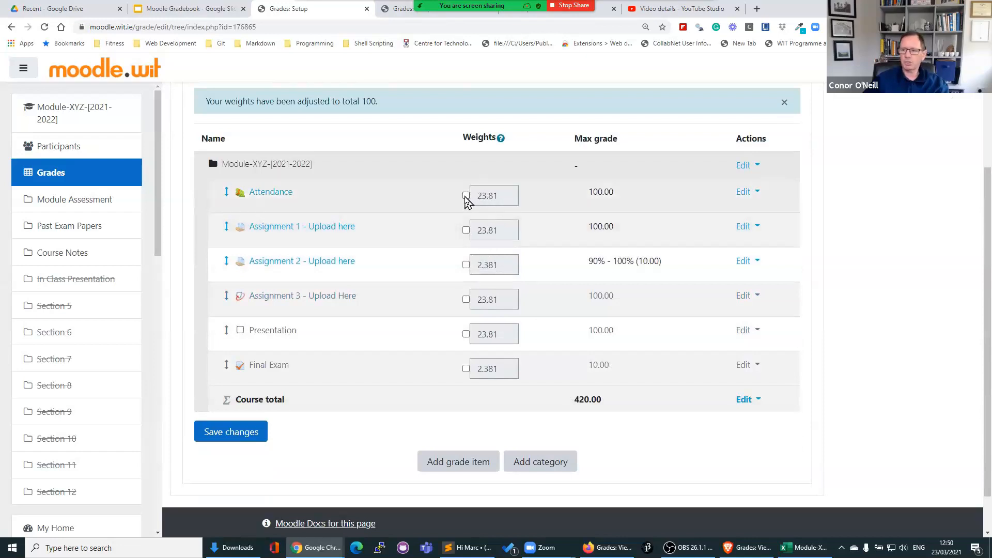
left_click_drag(462, 138, 496, 138)
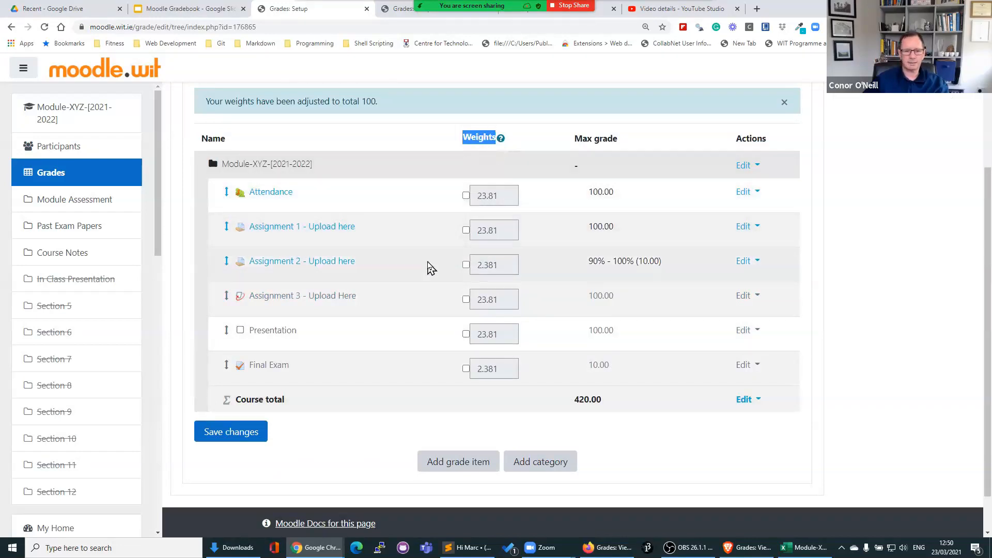
scroll(383, 270, "up", 1)
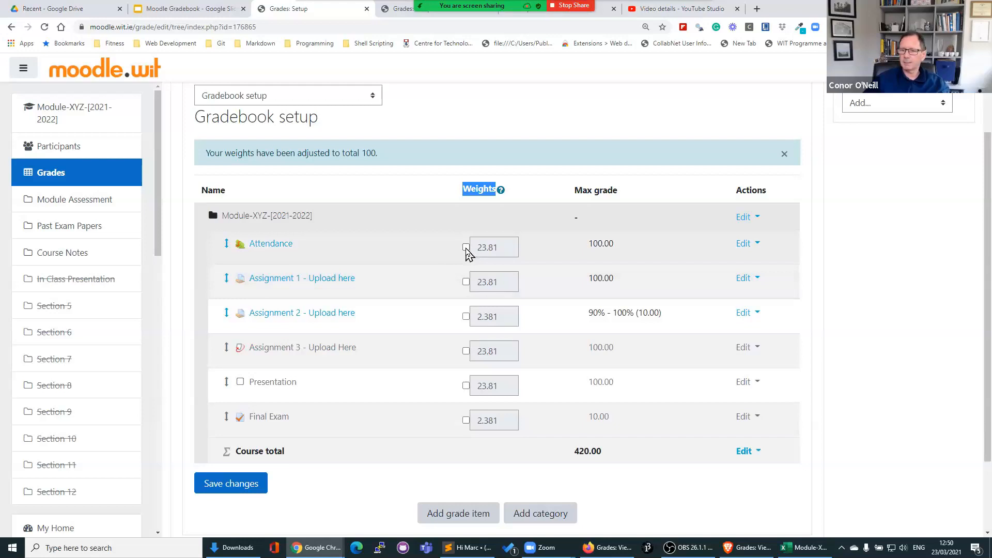
left_click(466, 248)
left_click(466, 316)
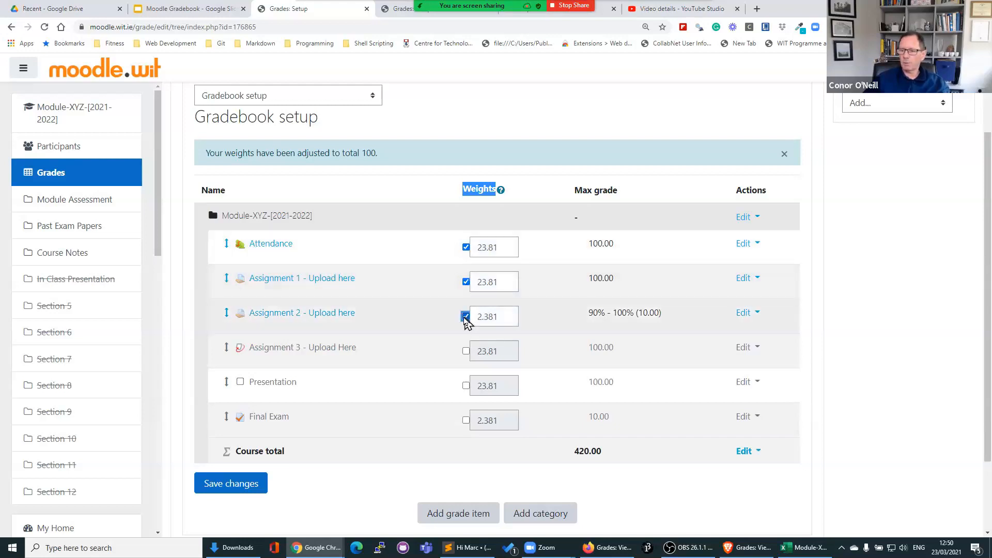
left_click(466, 351)
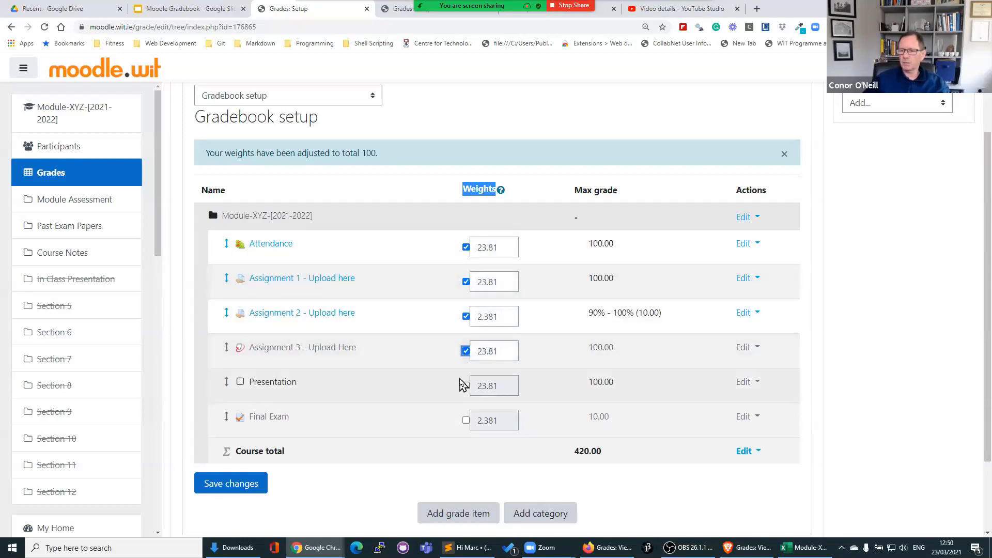
left_click(466, 386)
left_click(466, 421)
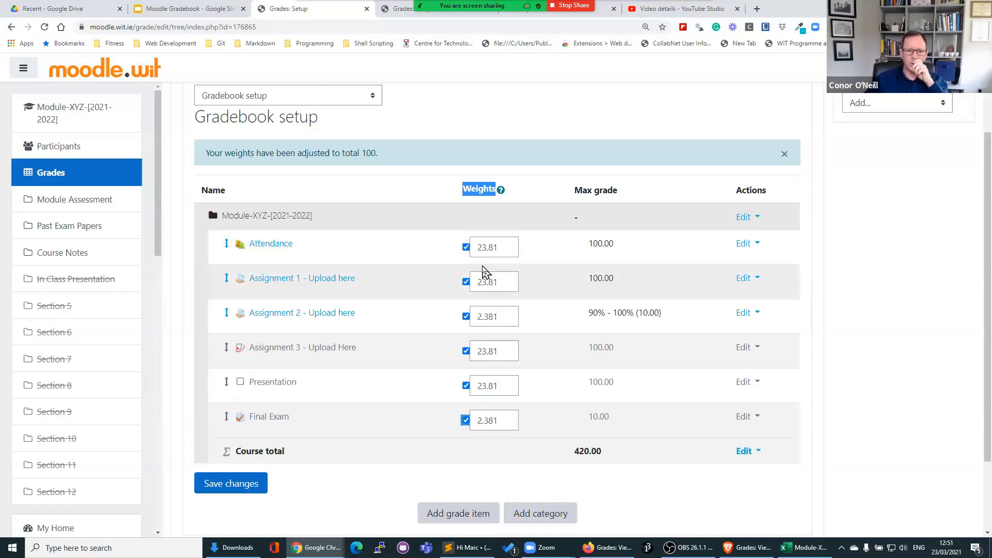
Set the Attendance weight to 5.00 and the Final Exam weight to 50.00
double_click(493, 247)
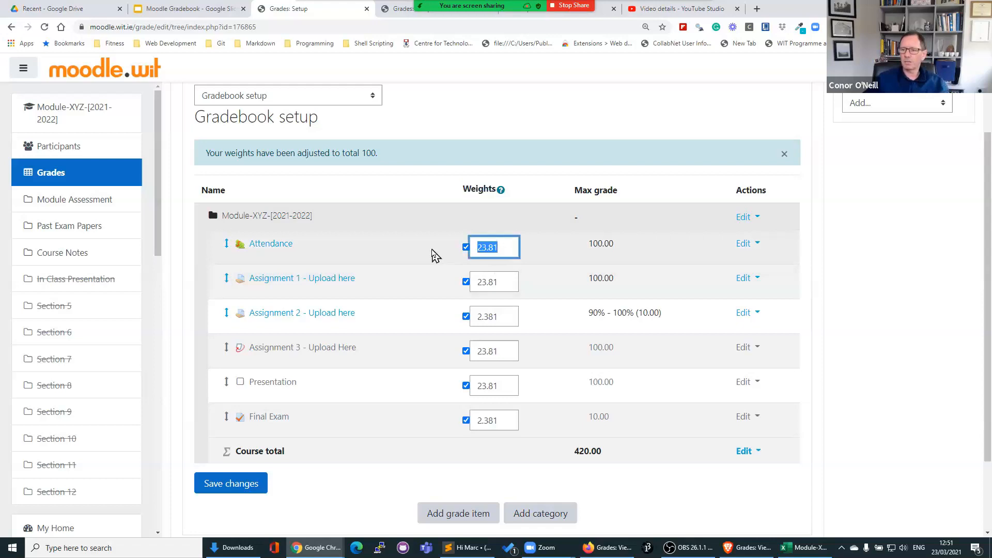
type("5.")
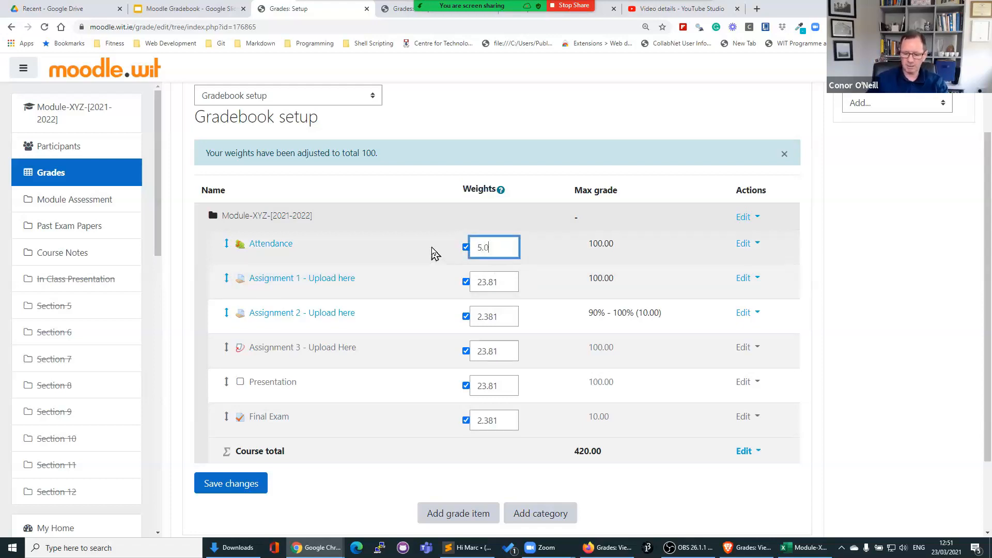
type("00")
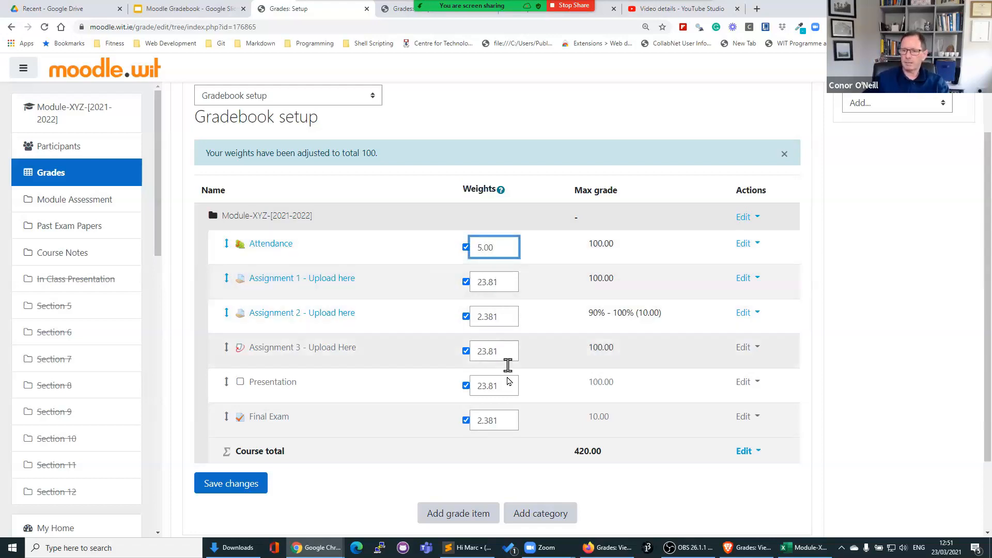
double_click(506, 425)
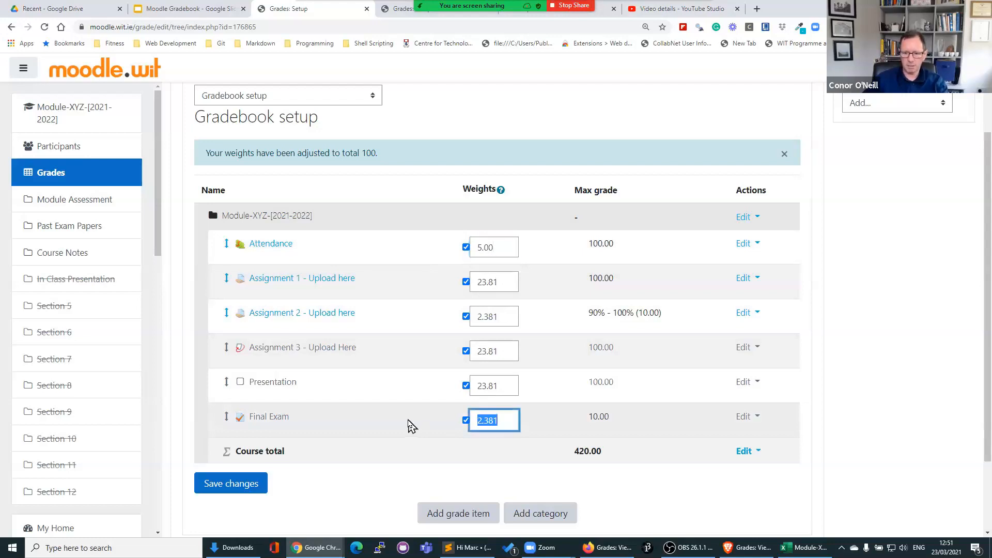
type("50")
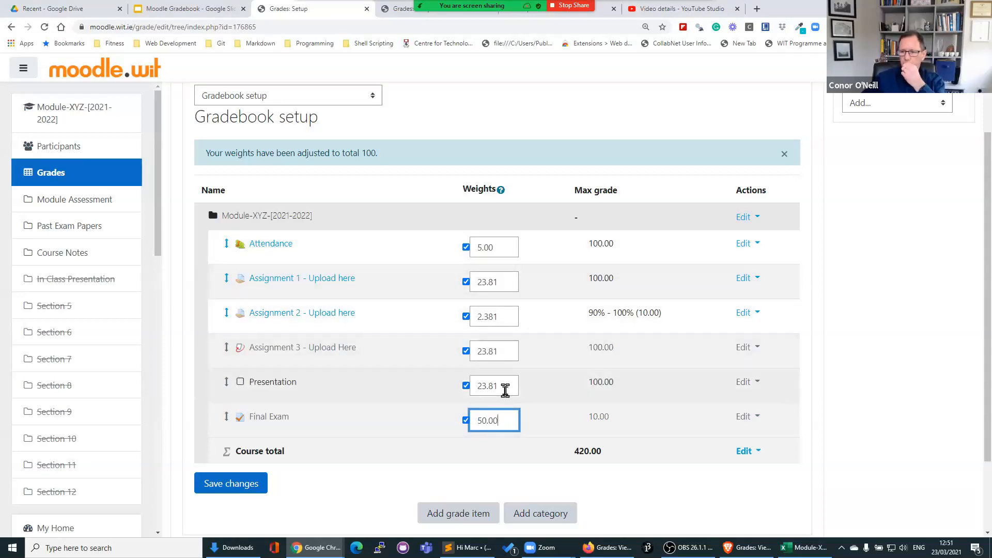
Set the weight of the Presentation grade item to 15.00
double_click(500, 385)
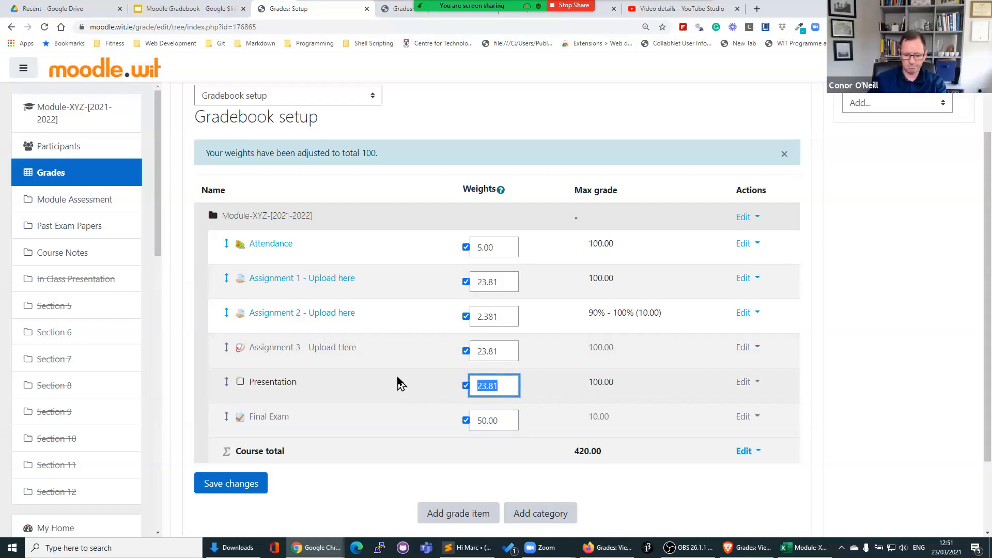
type("5")
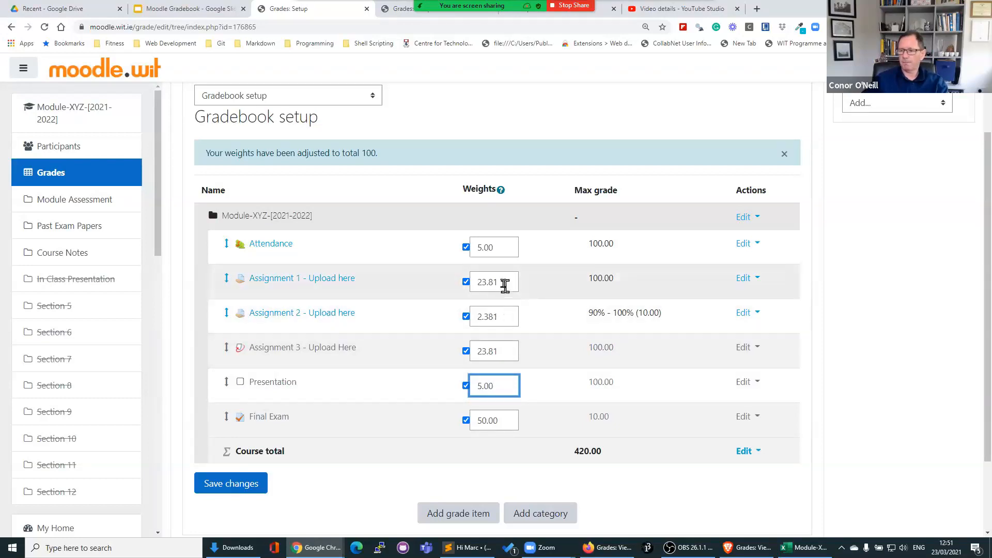
double_click(505, 283)
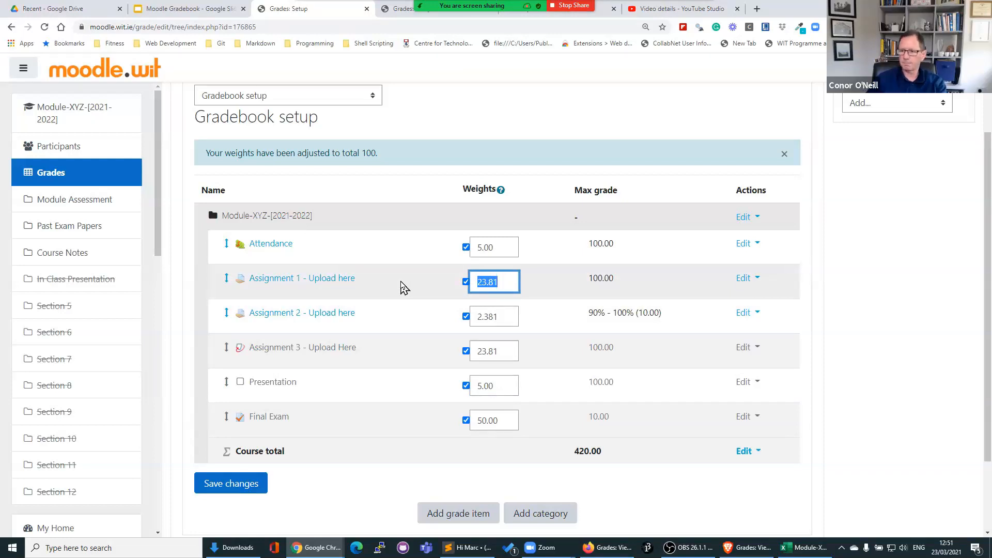
double_click(496, 386)
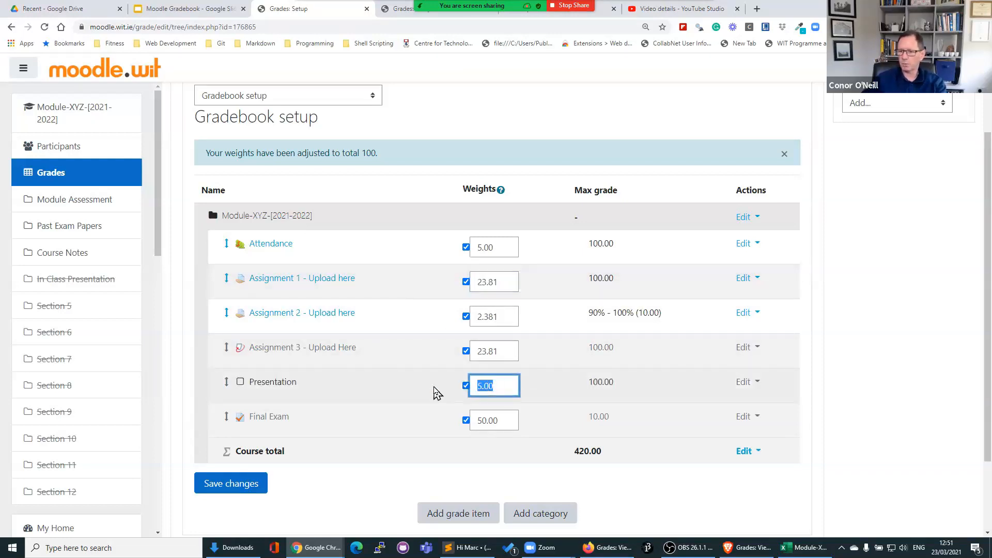
type("15.")
Set the weights of Assignments 3 and 2 to 10.00 and Assignment 1 to 100.0, and save the gradebook changes
double_click(504, 351)
type("1")
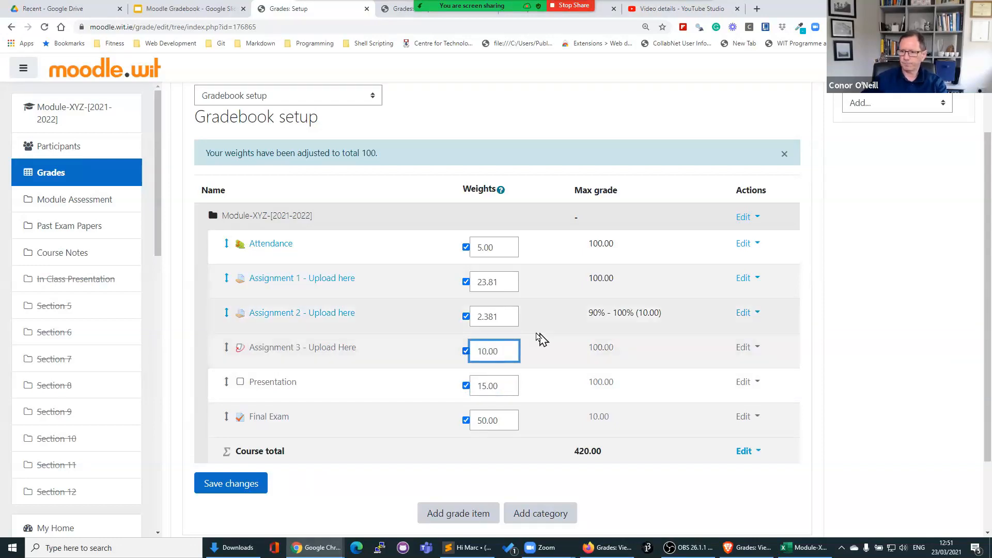
double_click(499, 317)
type("10")
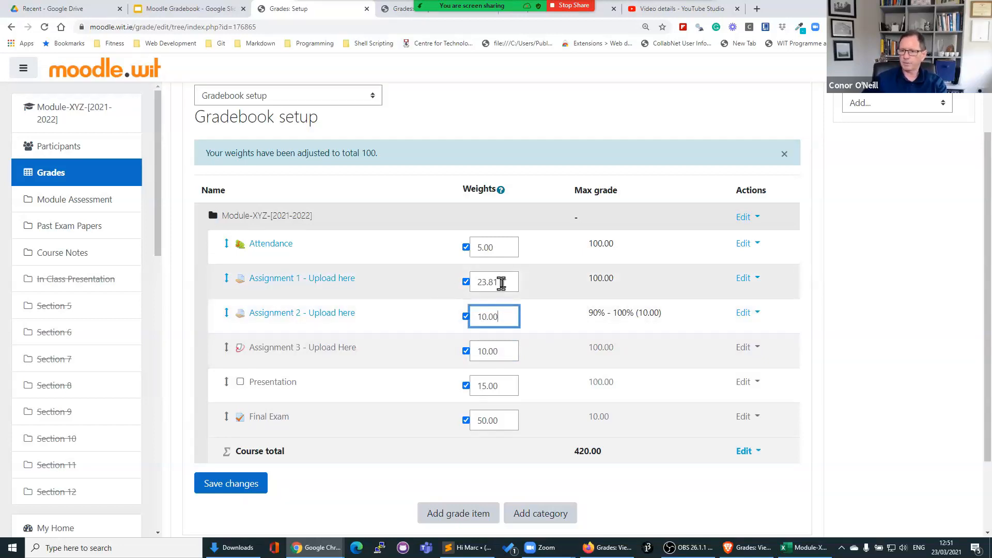
double_click(499, 283)
type("100.0")
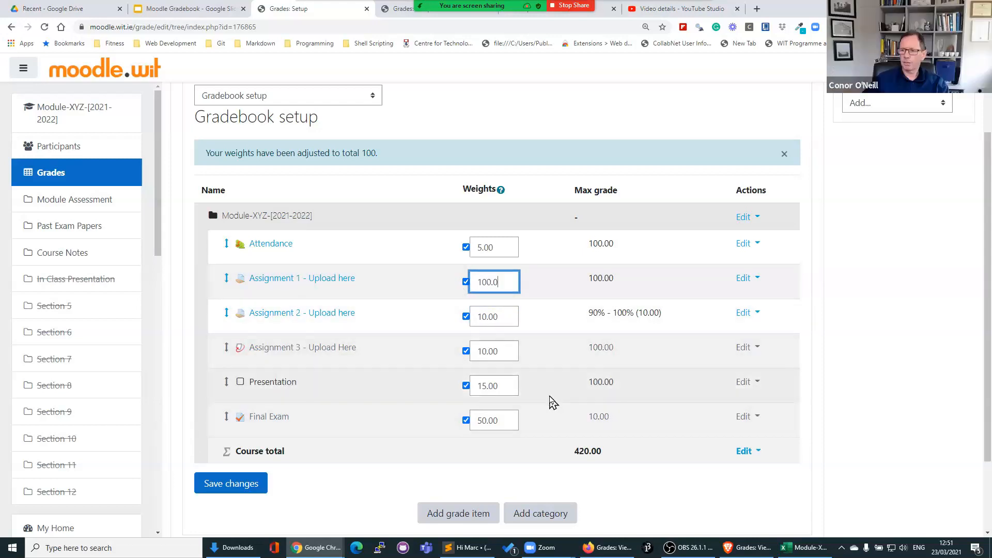
left_click(468, 463)
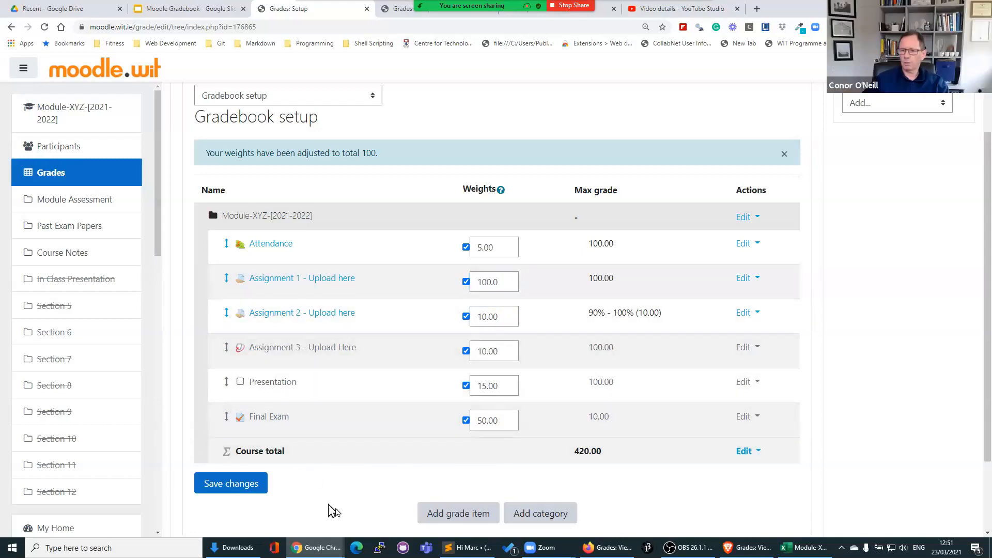
left_click(231, 486)
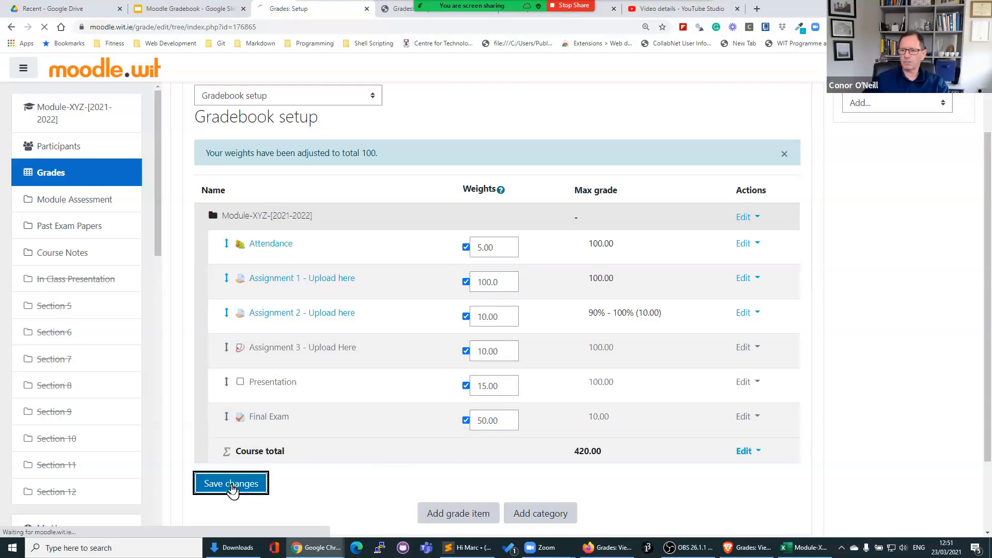
Set the Final Exam weight to 50.00 and the Assignment 1 weight to 10.00
scroll(362, 493, "down", 3)
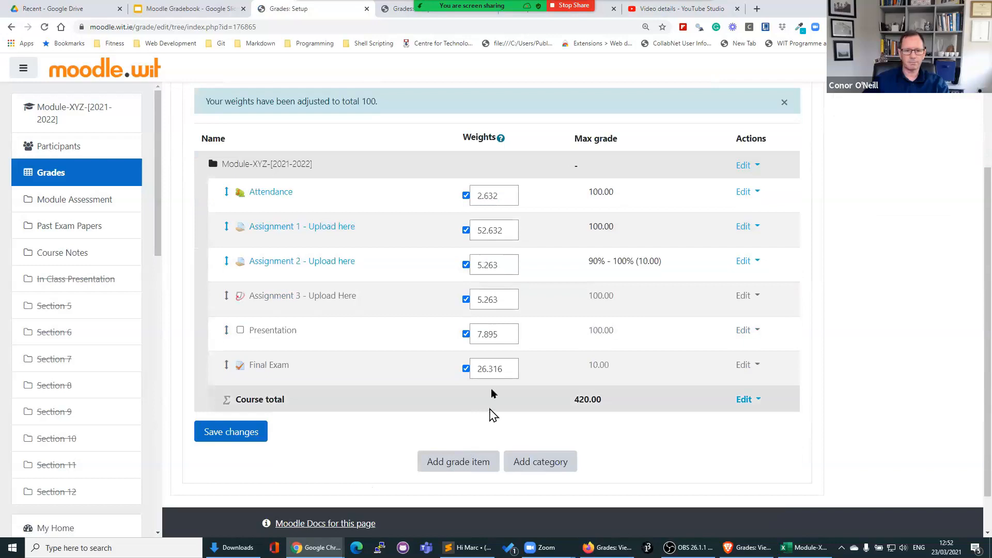
double_click(493, 372)
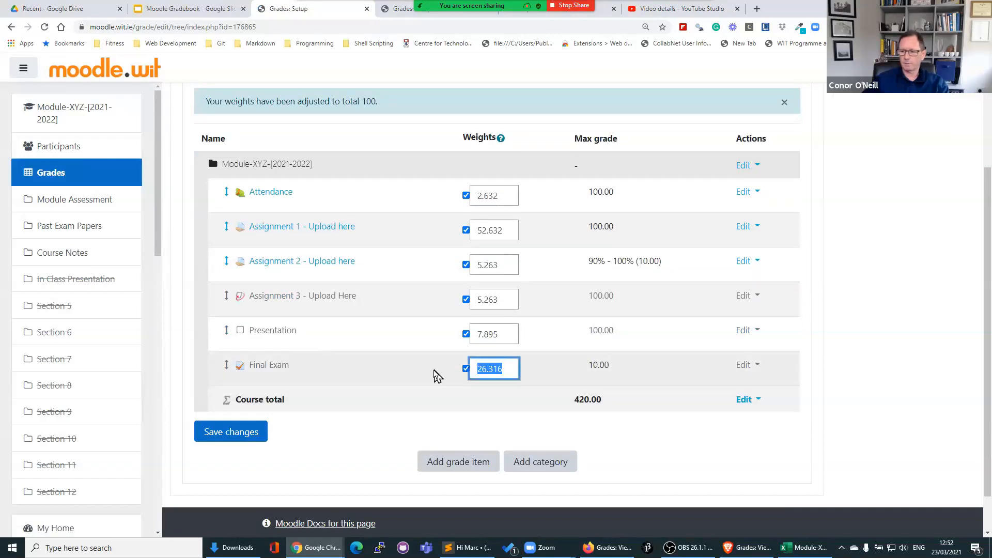
type("50")
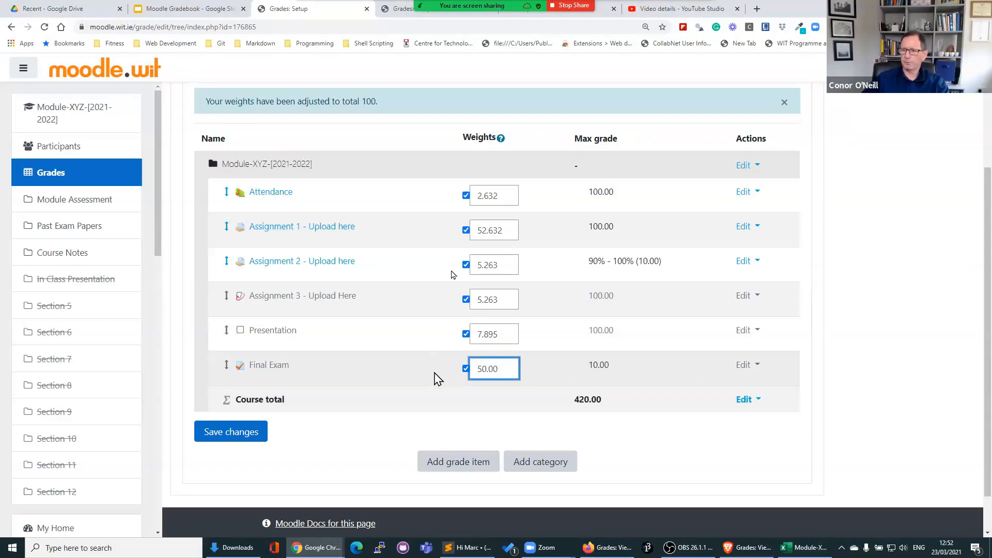
double_click(515, 231)
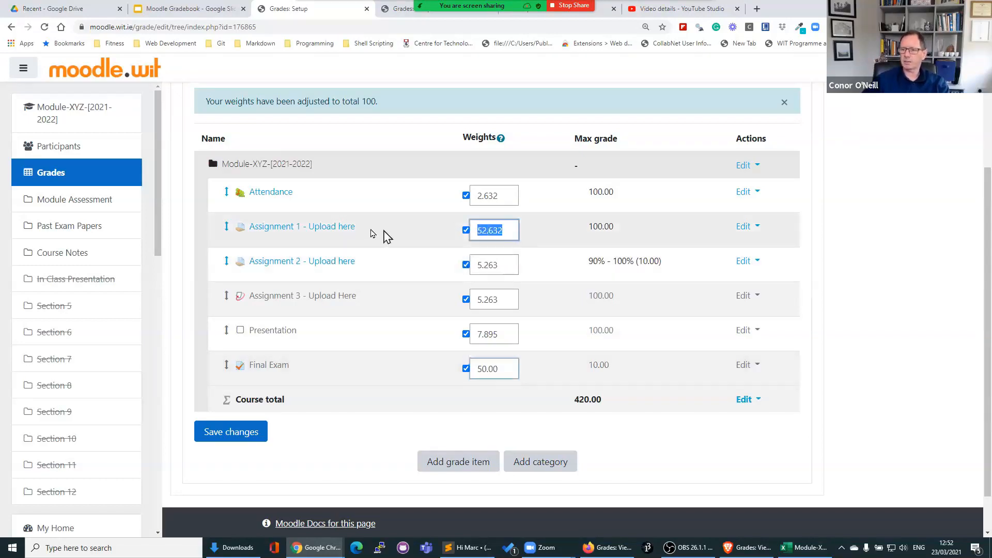
type("10.00")
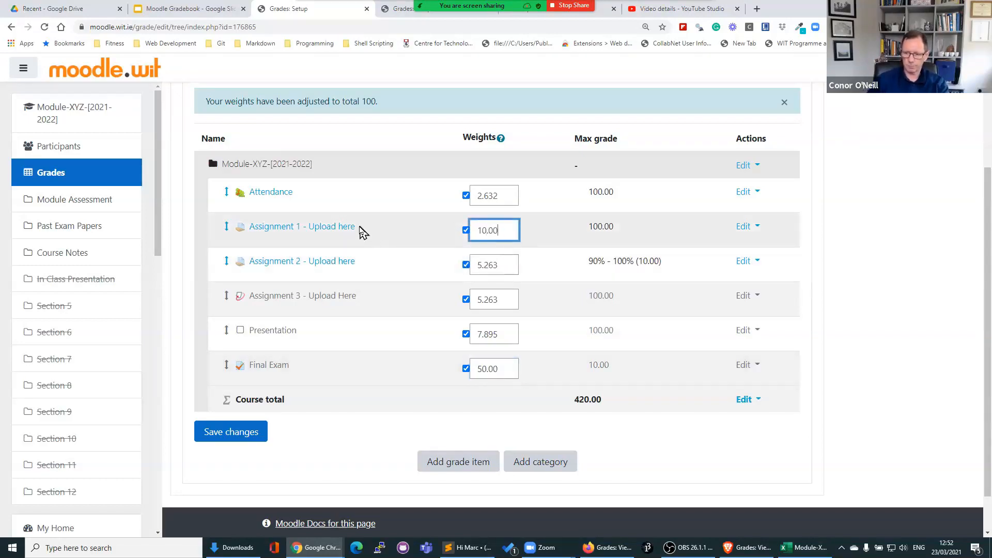
Set the weights of Assignment 2 and Assignment 3 to 10.00 each
double_click(496, 267)
type("10.00")
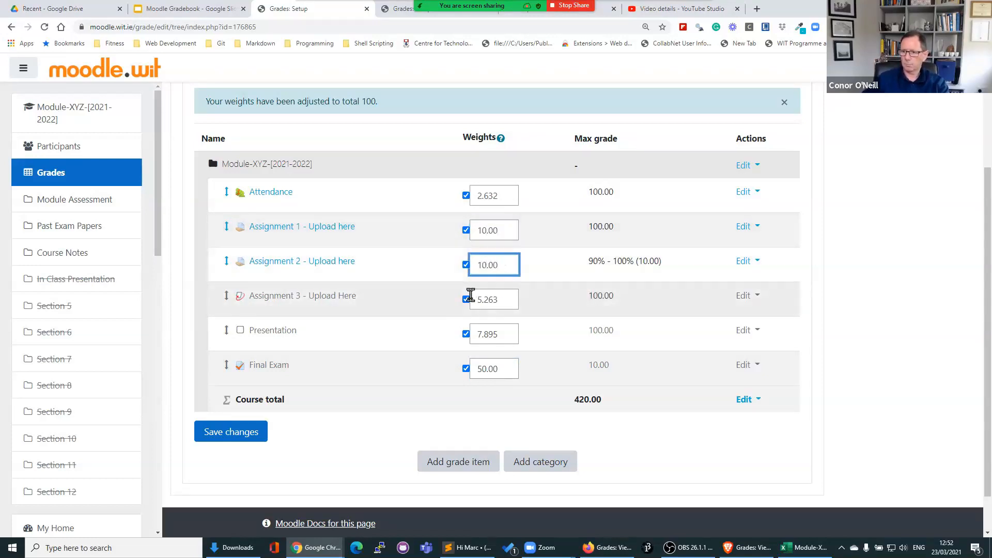
double_click(495, 303)
type("10")
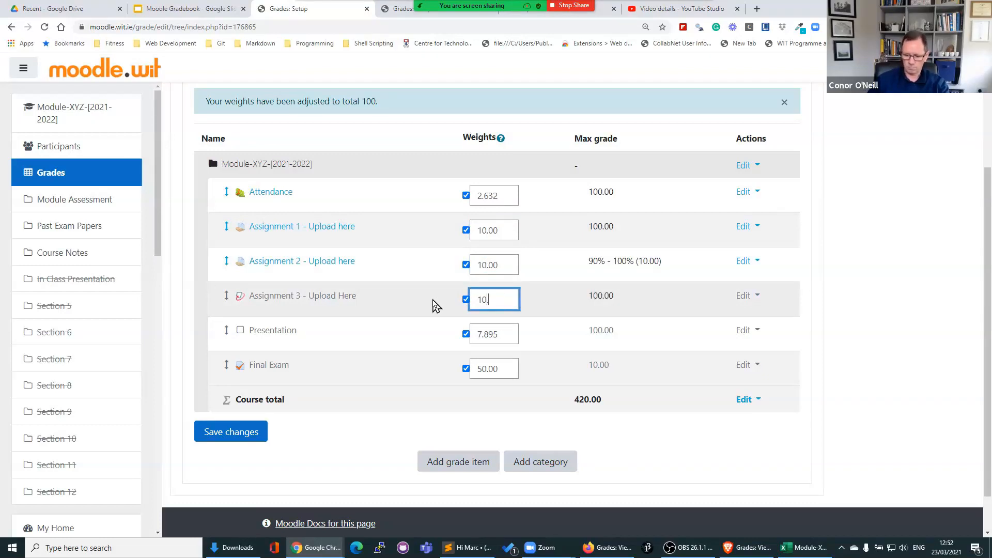
Set the Attendance weight to 5.00 and the Presentation weight to 15, and save the gradebook changes
double_click(500, 196)
type("5.00")
double_click(511, 336)
type("15")
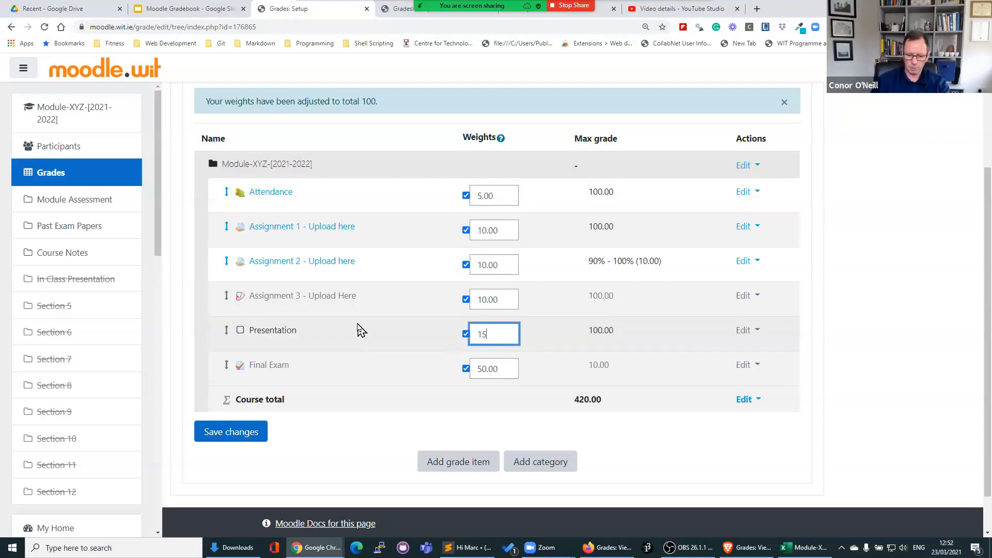
left_click(233, 434)
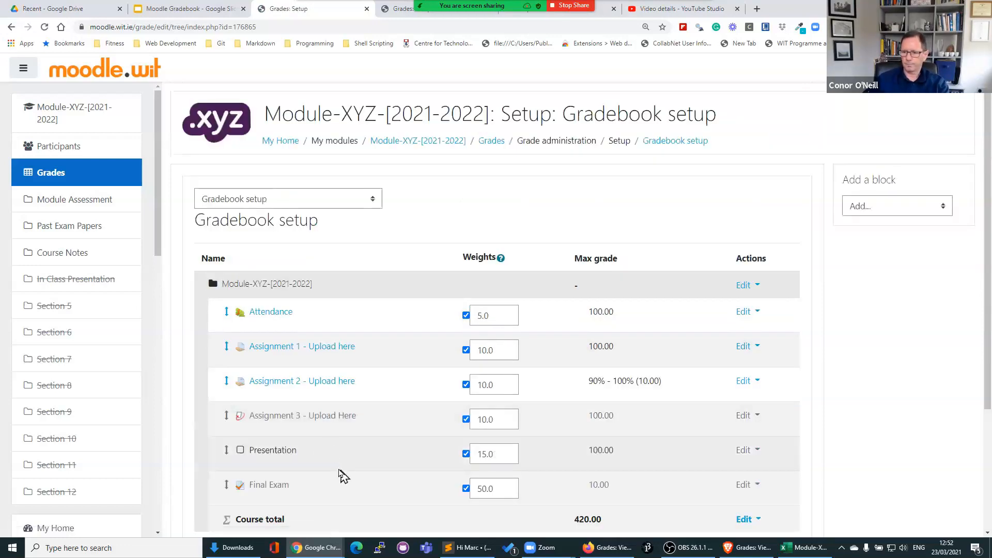
Examine the course total in the gradebook setup, and reload the student's user report in the Brave window
scroll(384, 434, "down", 2)
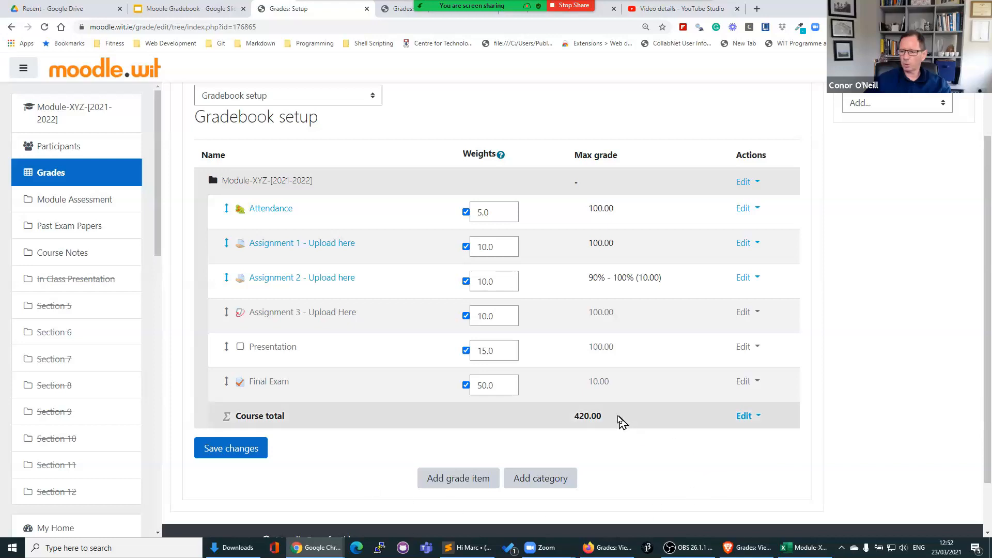
left_click_drag(613, 417, 560, 419)
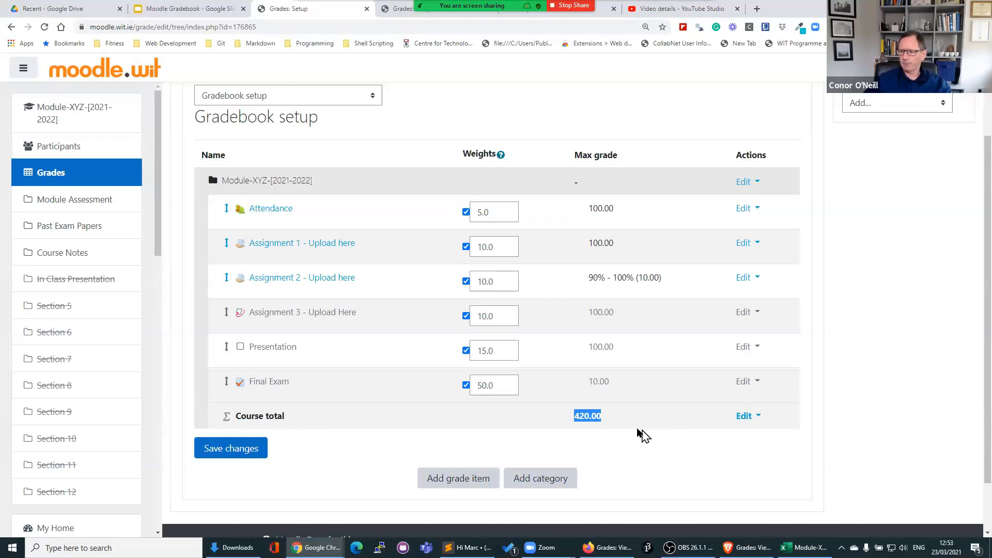
scroll(329, 467, "up", 2)
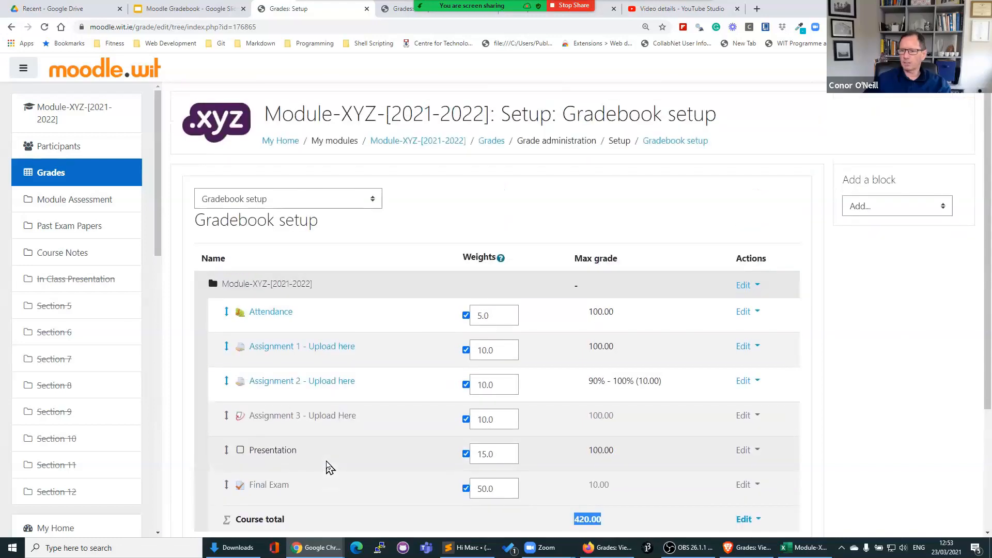
scroll(328, 467, "down", 2)
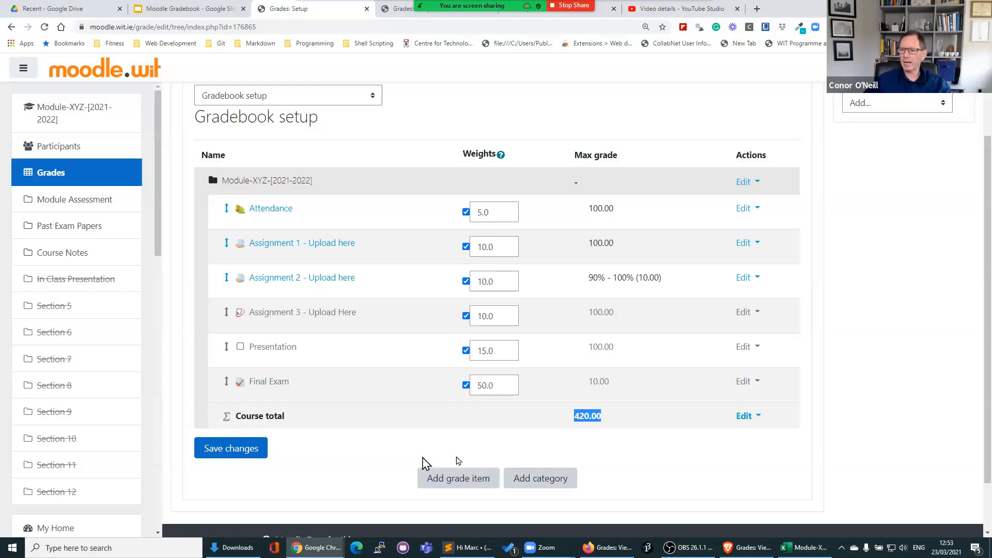
left_click(746, 551)
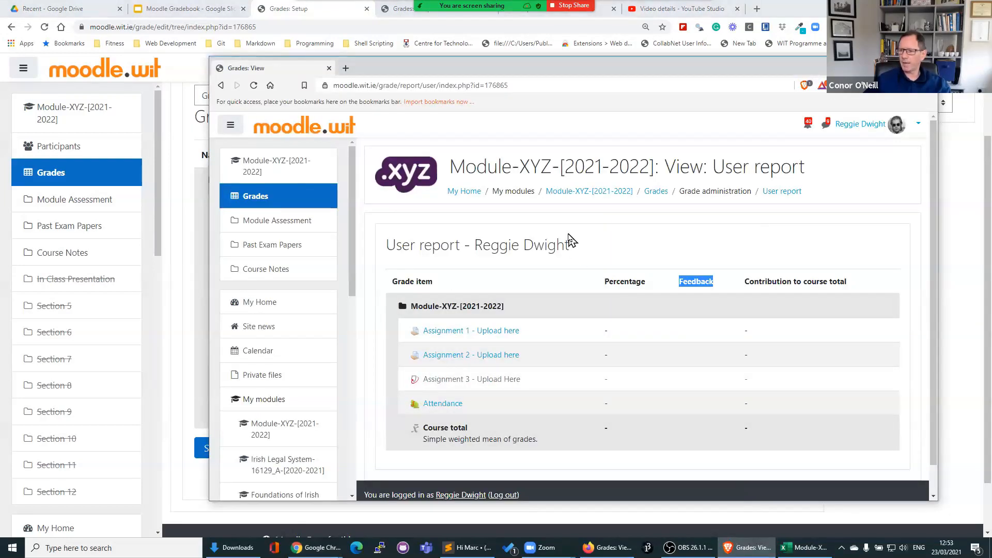
left_click(589, 195)
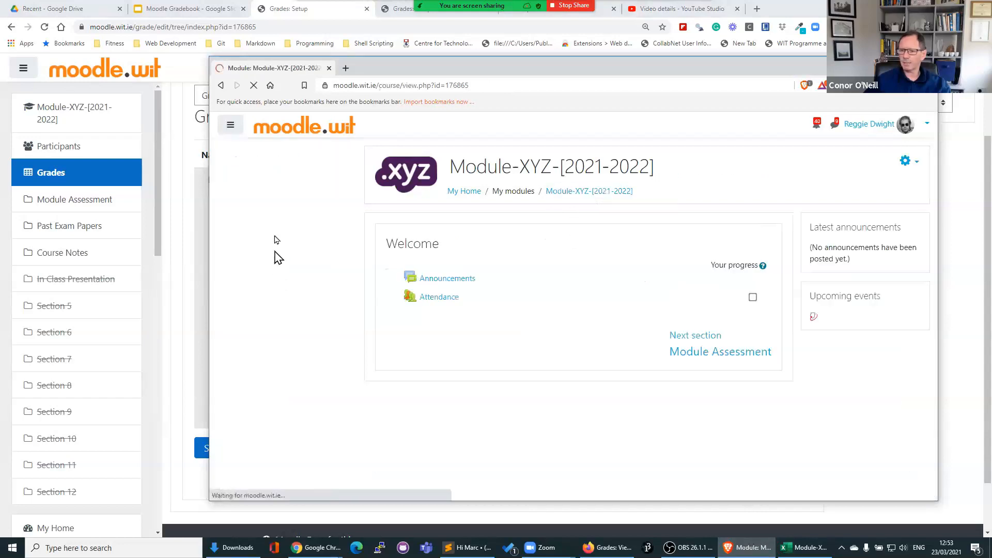
left_click(252, 196)
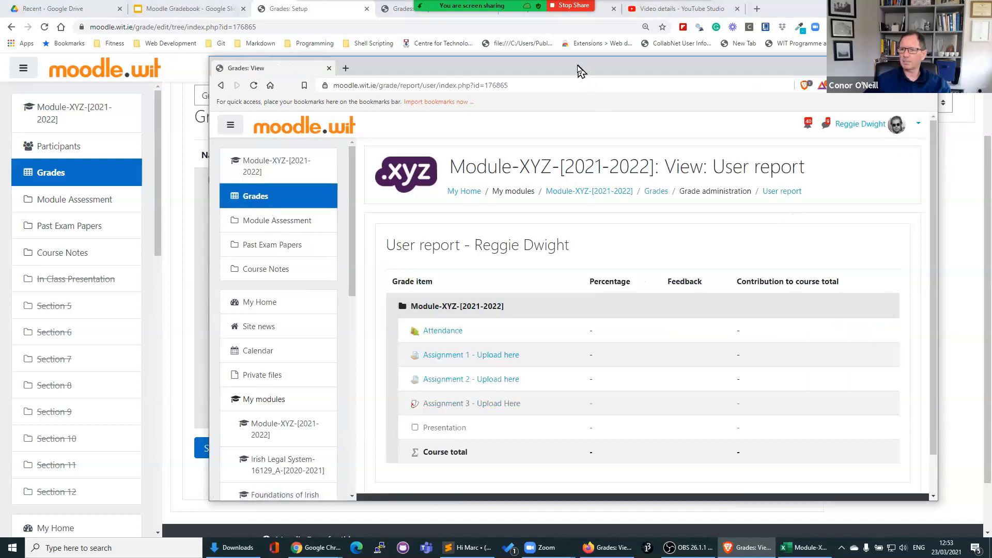
left_click_drag(578, 66, 538, 42)
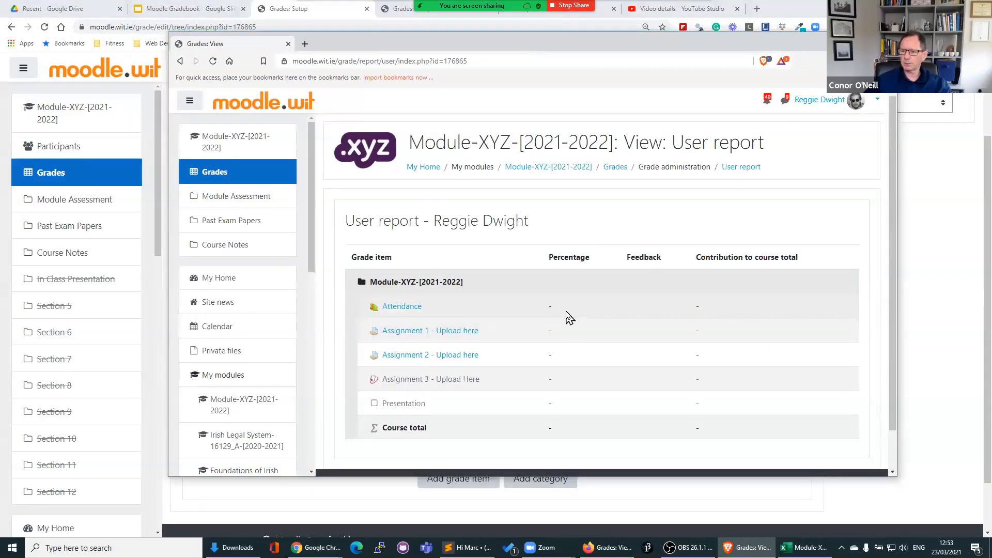
Switch back to the lecturer's Chrome window and open the Attendance activity in the module's Welcome section
left_click(362, 496)
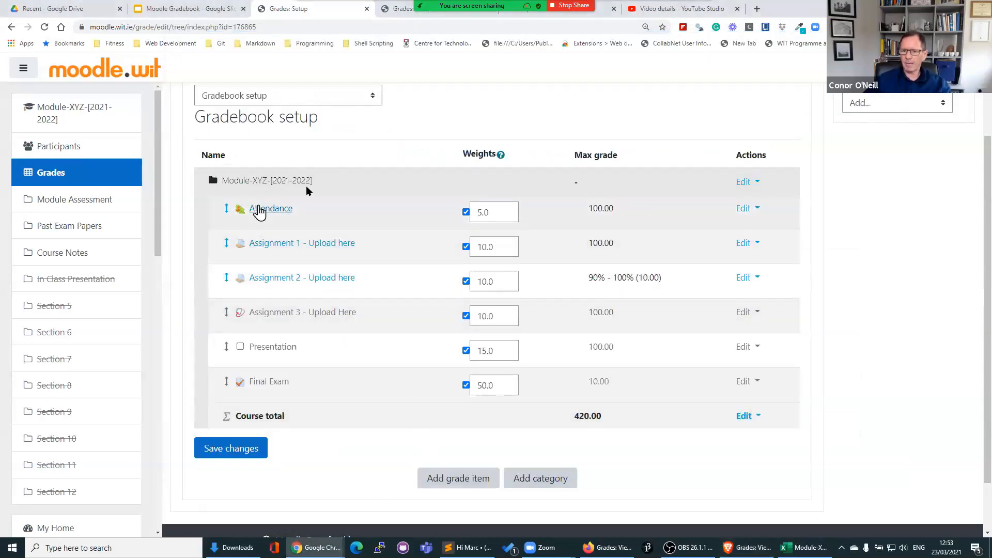
scroll(419, 192, "up", 1)
scroll(419, 193, "up", 2)
left_click(416, 141)
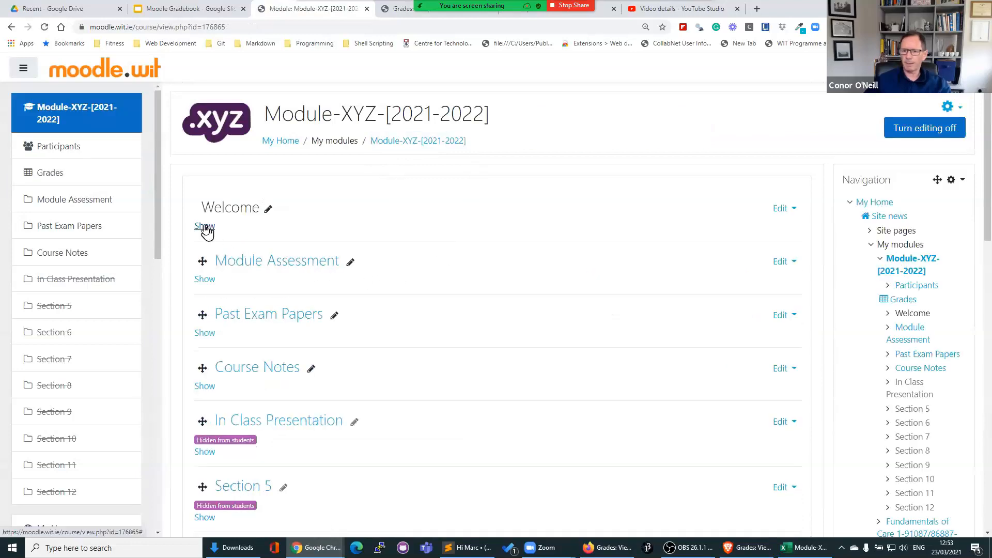
left_click(204, 229)
left_click(277, 273)
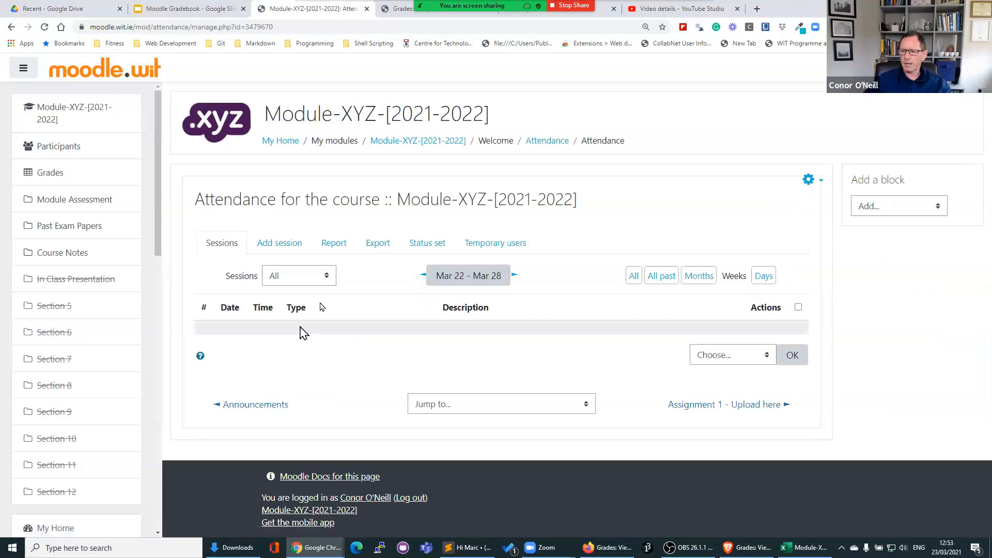
Fill in a new attendance session with the description "class", running from 10:00 to 11:00, and submit it
left_click(280, 243)
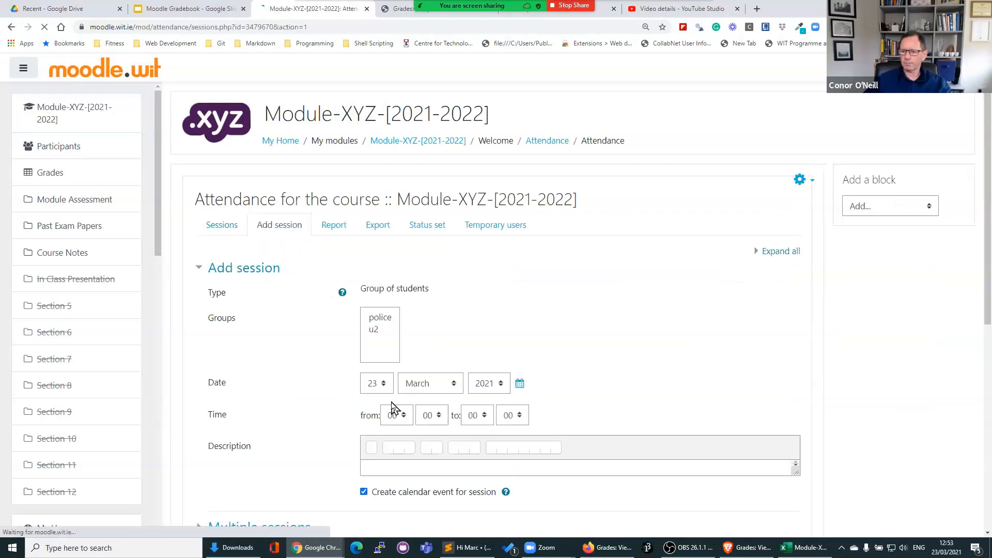
scroll(362, 403, "down", 3)
left_click(380, 317)
type("class")
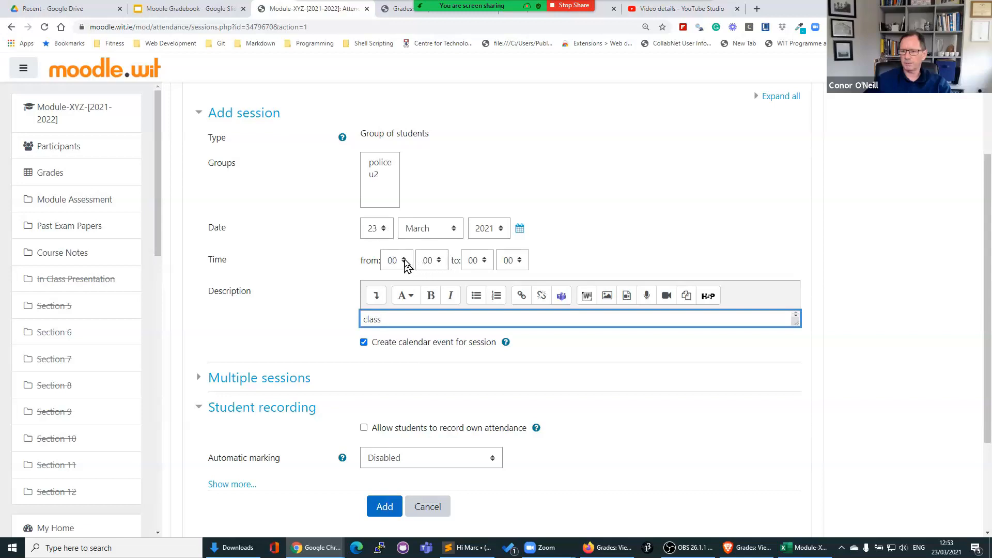
left_click(404, 262)
left_click(394, 446)
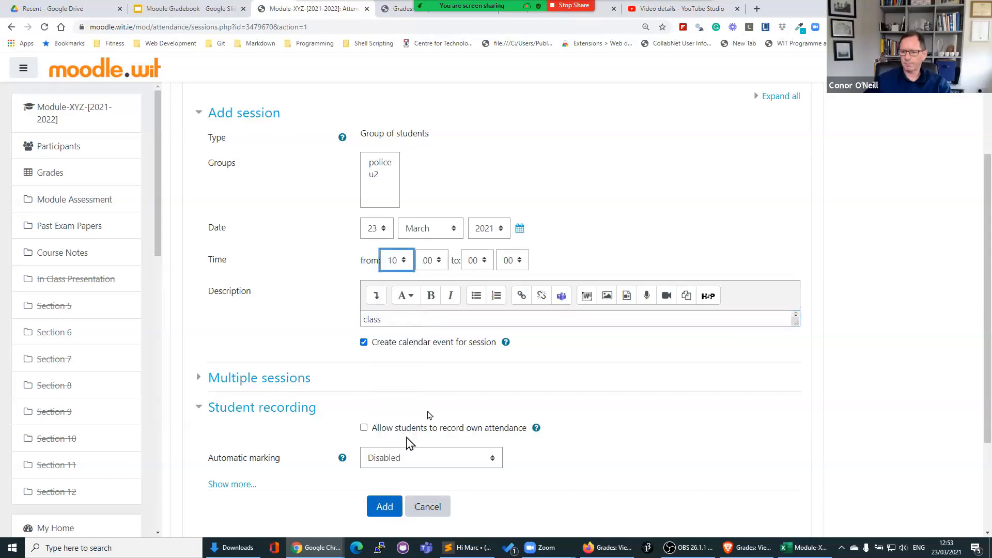
left_click(485, 261)
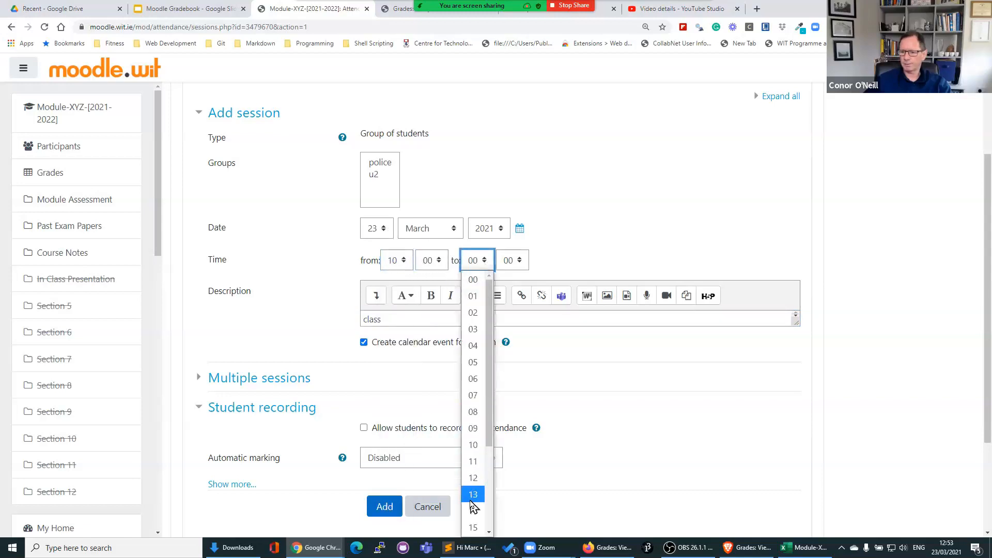
left_click(474, 462)
left_click(384, 507)
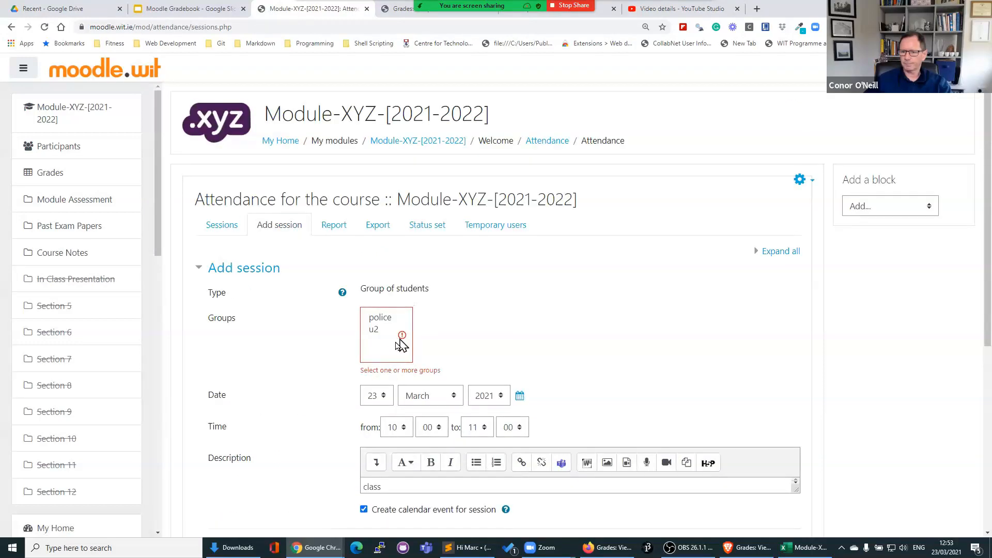
Add the attendance session for group u2 and save its attendance register without marking any students
left_click(376, 331)
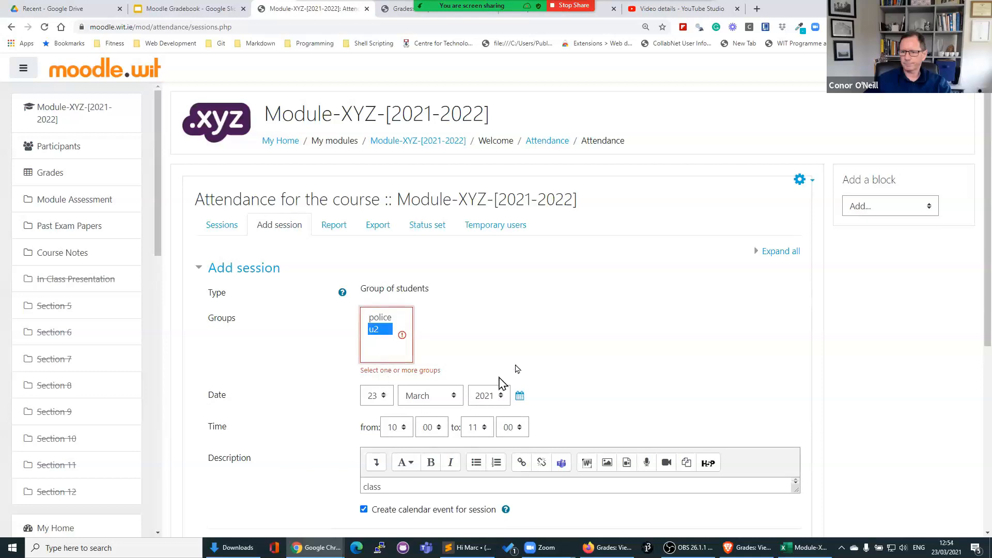
scroll(513, 370, "down", 2)
scroll(514, 368, "down", 2)
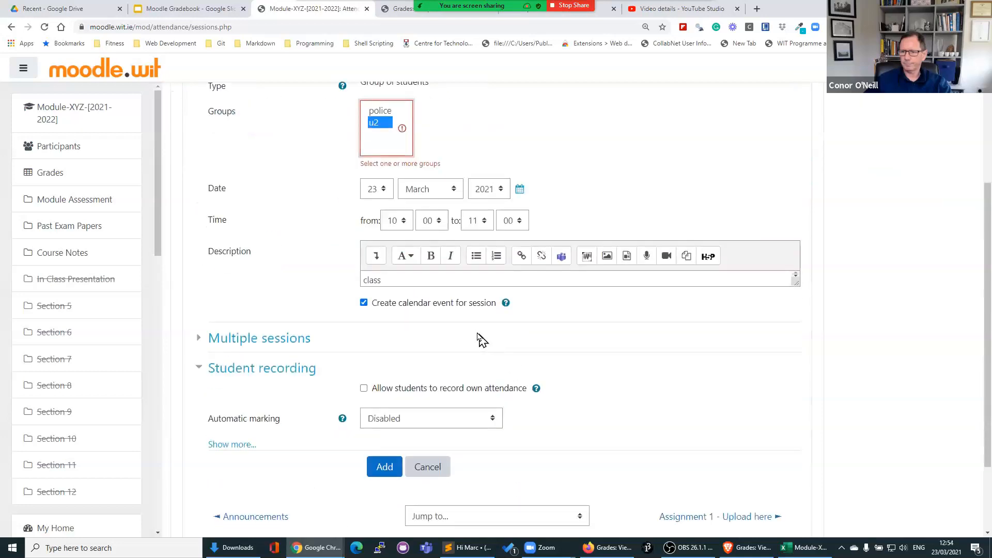
left_click(385, 468)
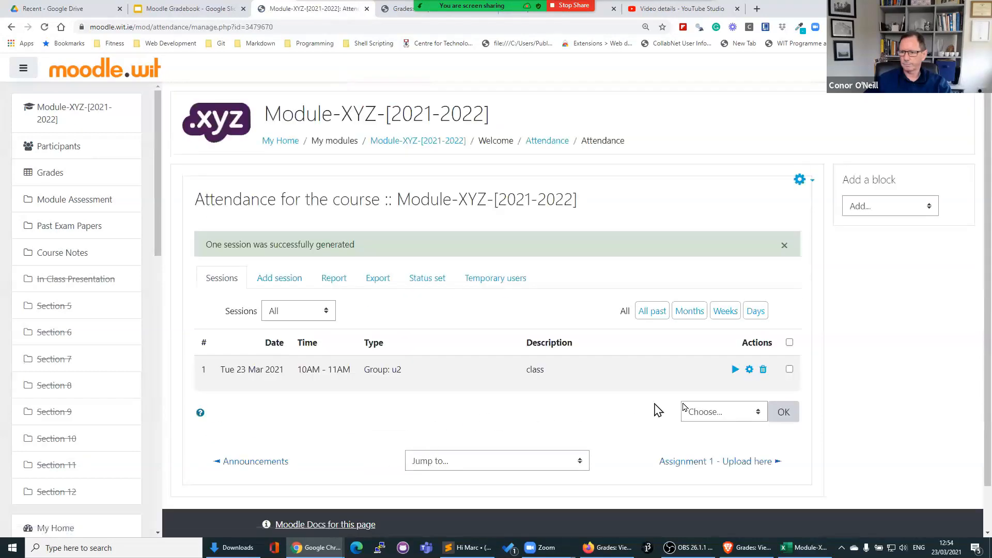
left_click(735, 370)
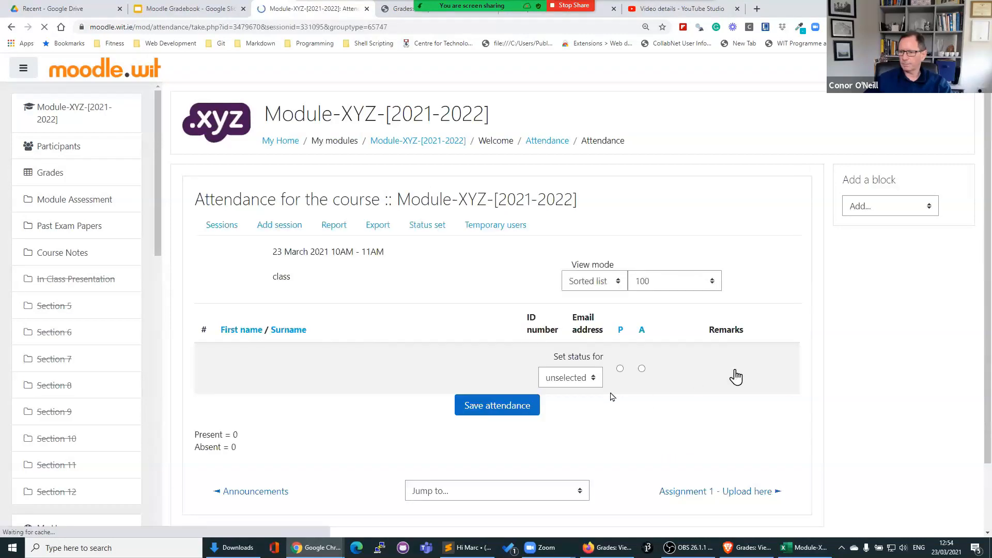
left_click(504, 405)
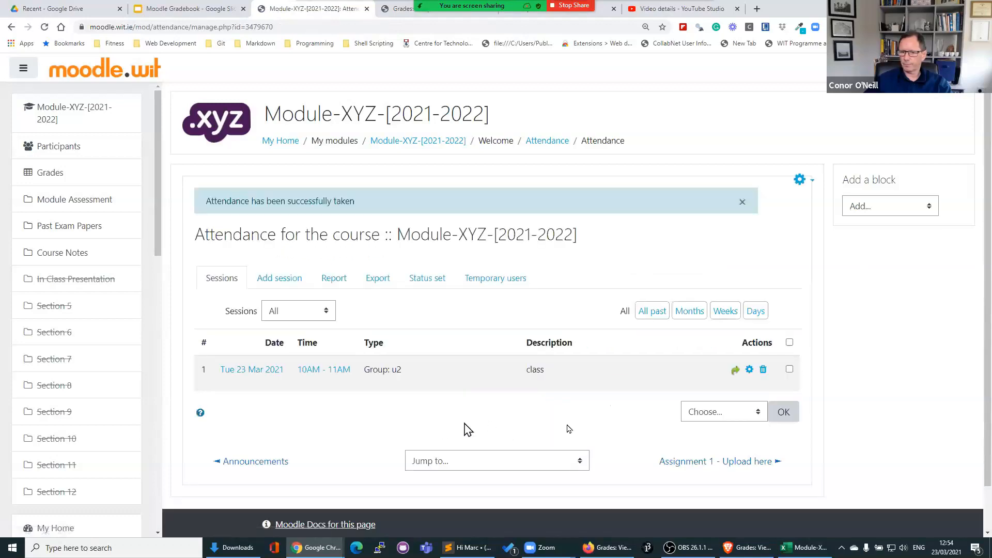
Check the members of group u2 on the module's Groups page
left_click(277, 279)
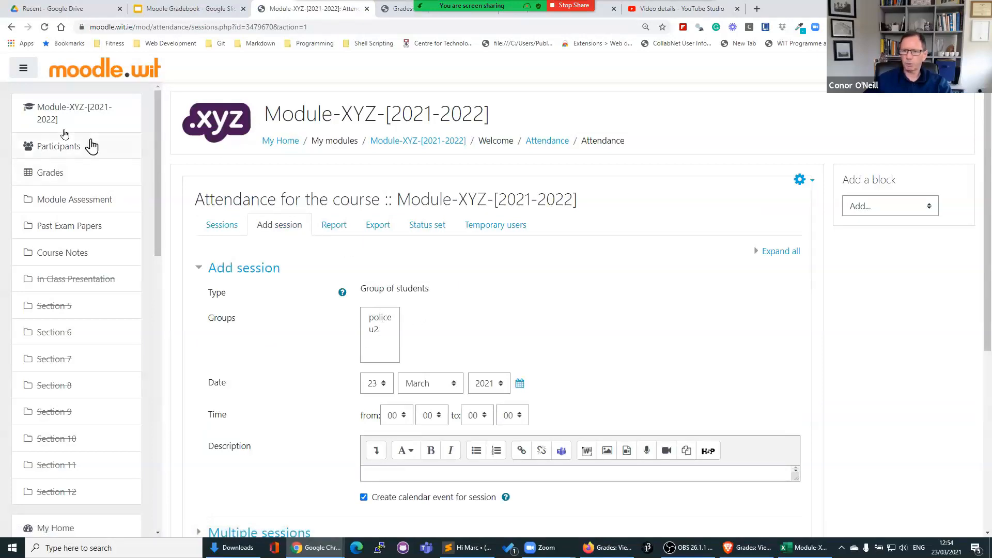
left_click(62, 149)
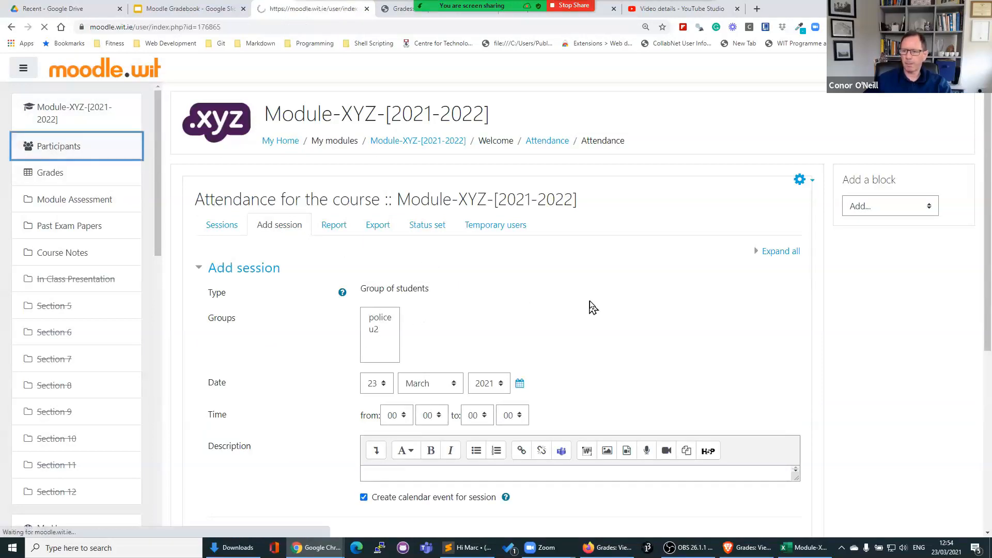
left_click(803, 192)
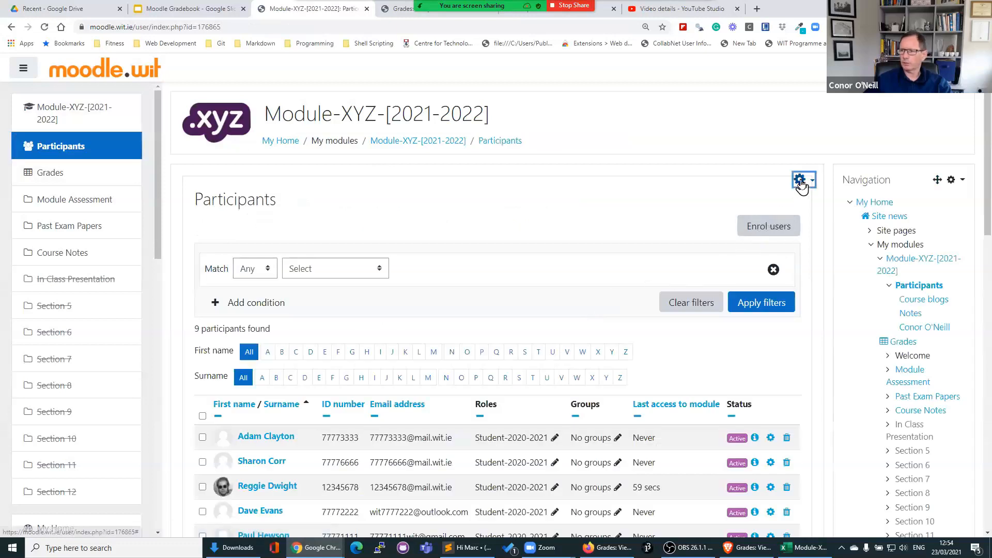
left_click(734, 253)
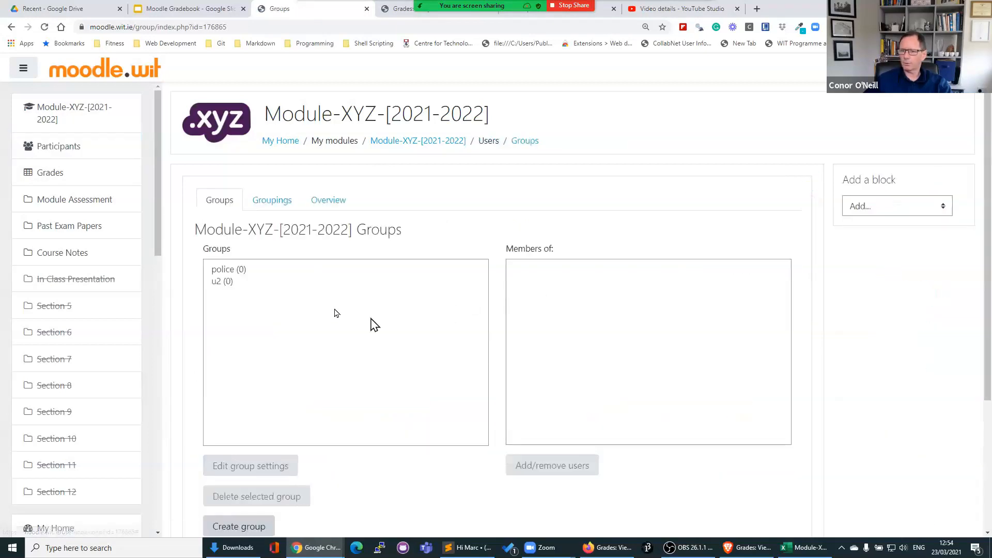
left_click(219, 282)
scroll(589, 362, "down", 4)
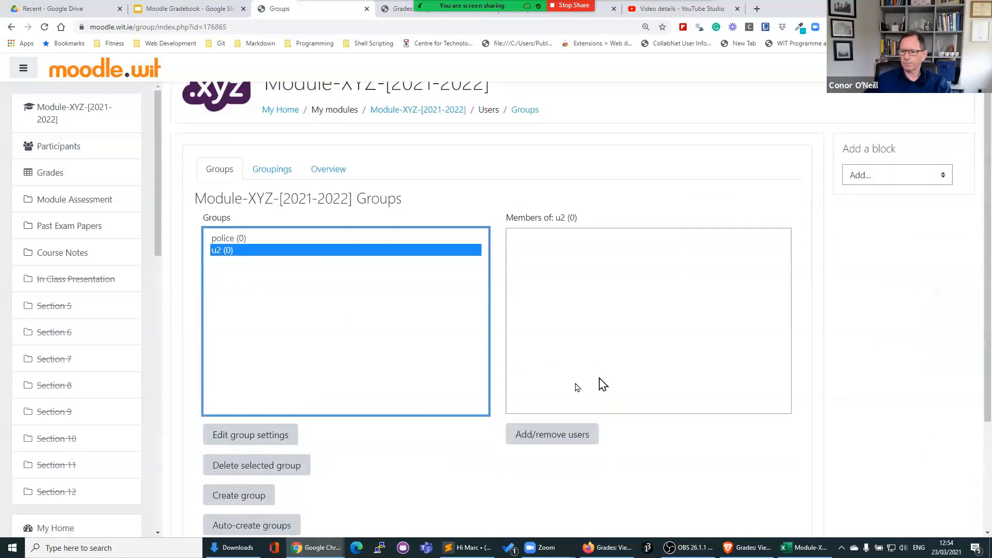
scroll(547, 362, "up", 3)
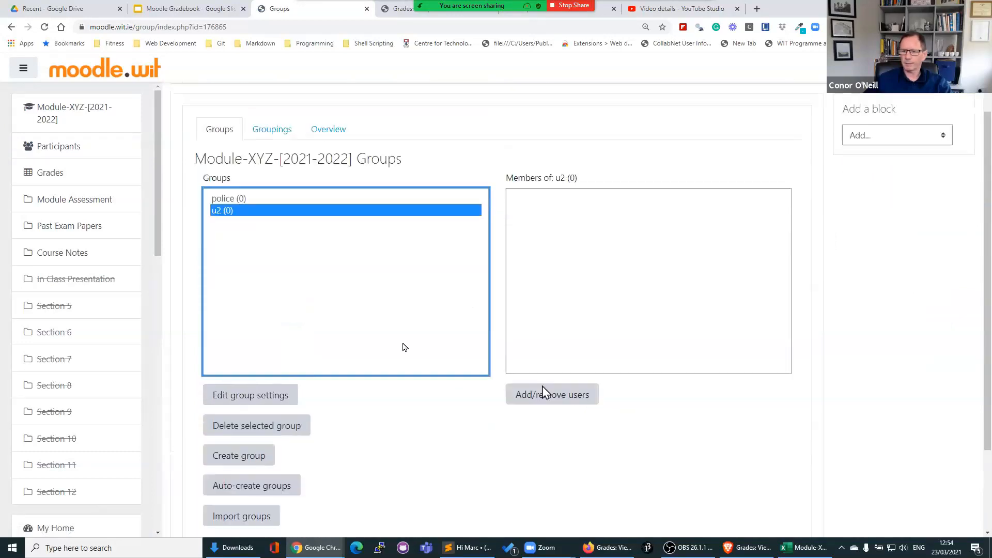
Assign the third student on the module's Participants list to group u2 and save the change
left_click(62, 151)
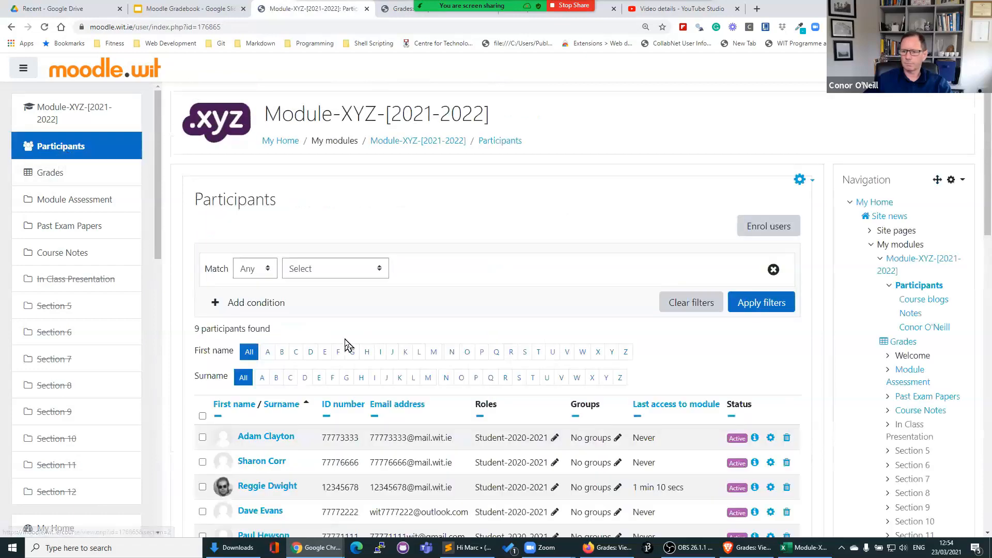
scroll(346, 345, "down", 3)
scroll(346, 346, "down", 1)
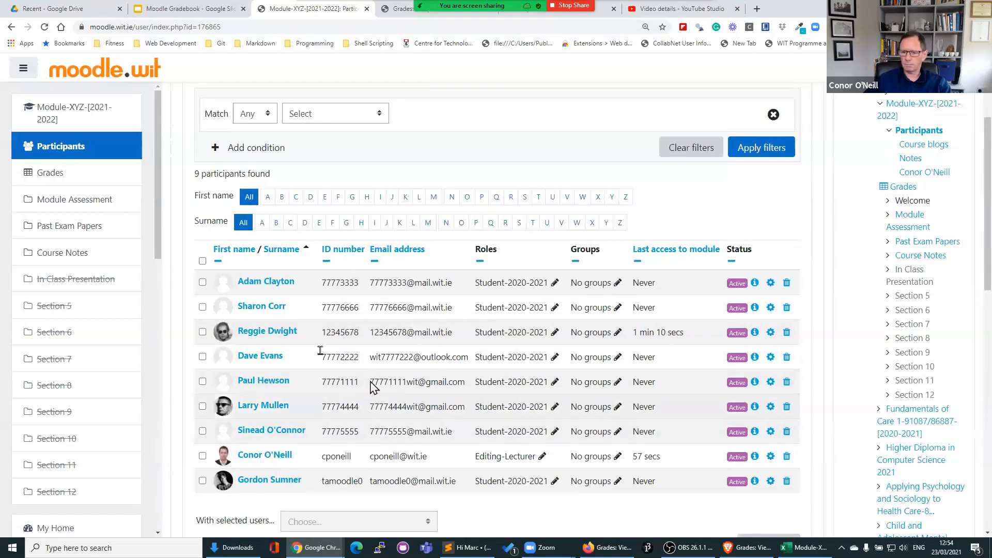
left_click(619, 332)
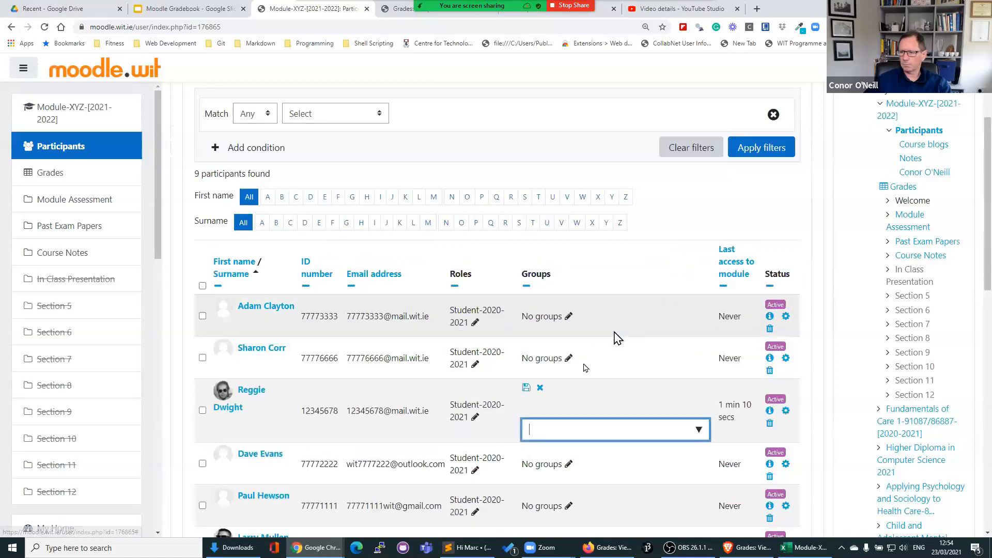
type("u")
left_click(534, 457)
scroll(579, 445, "down", 5)
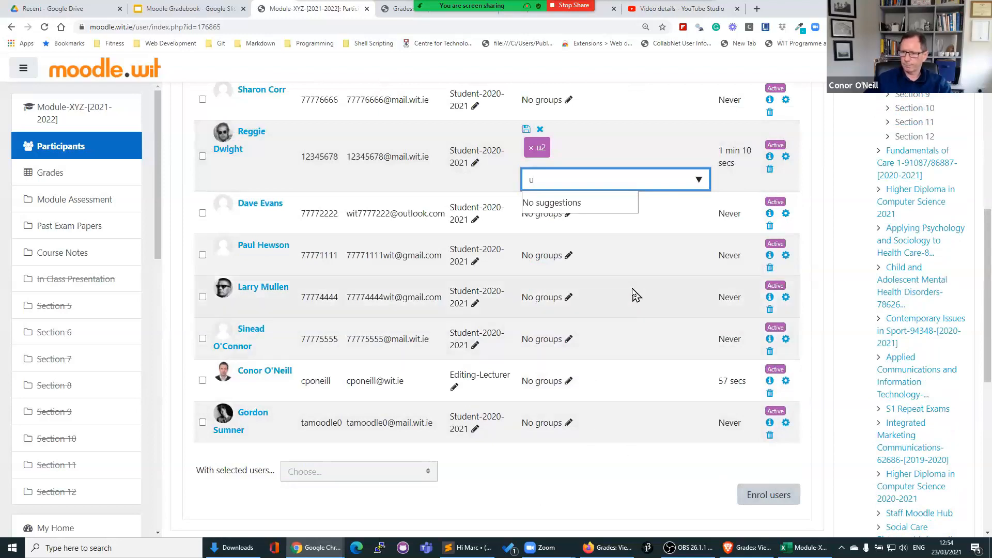
left_click(526, 129)
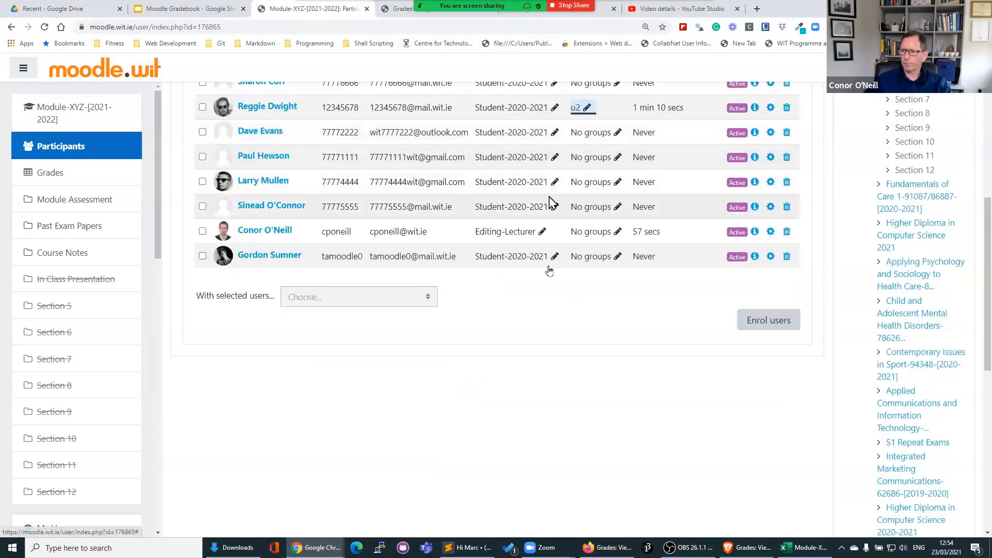
scroll(563, 339, "up", 4)
scroll(565, 339, "up", 5)
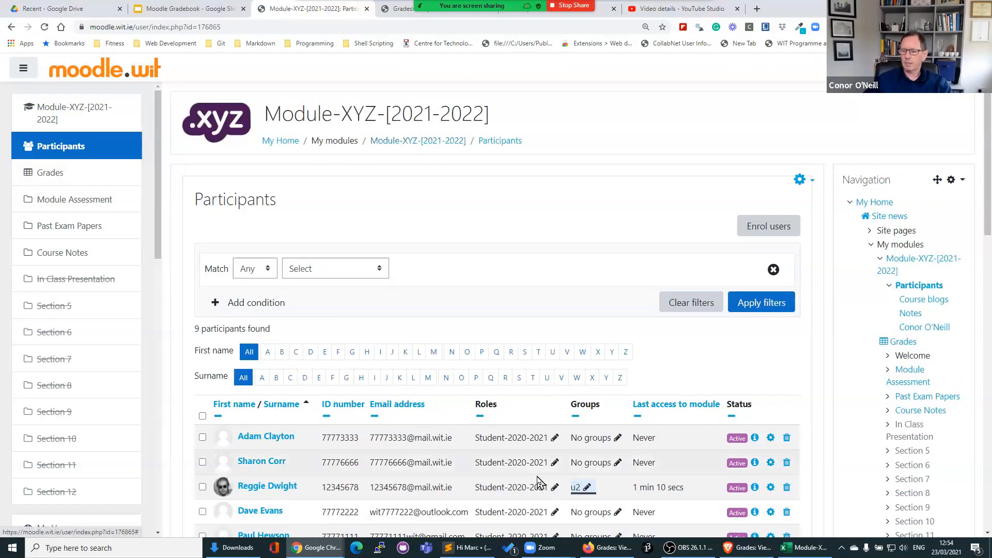
Switch to the student's Brave window and reopen the module's grades user report from the module home page
left_click(753, 549)
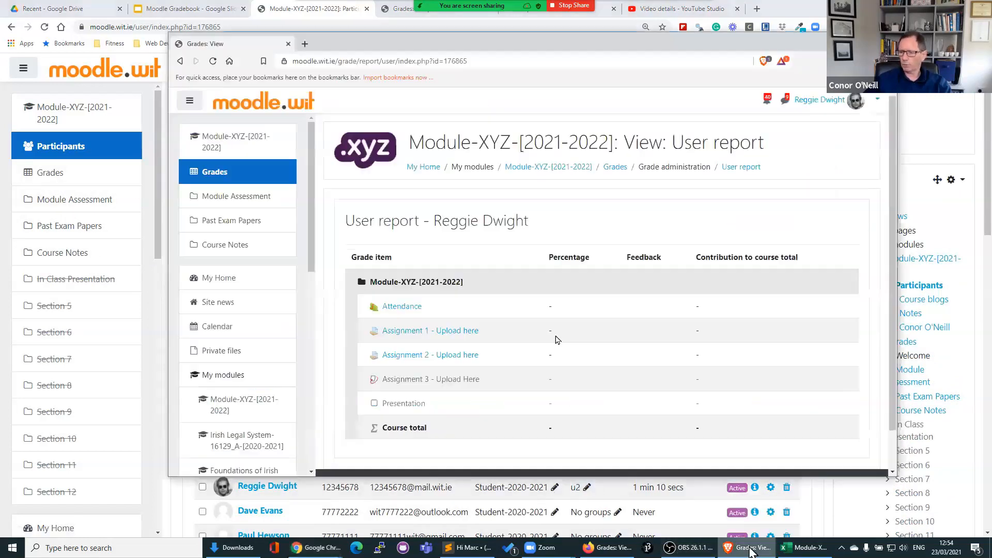
left_click(551, 171)
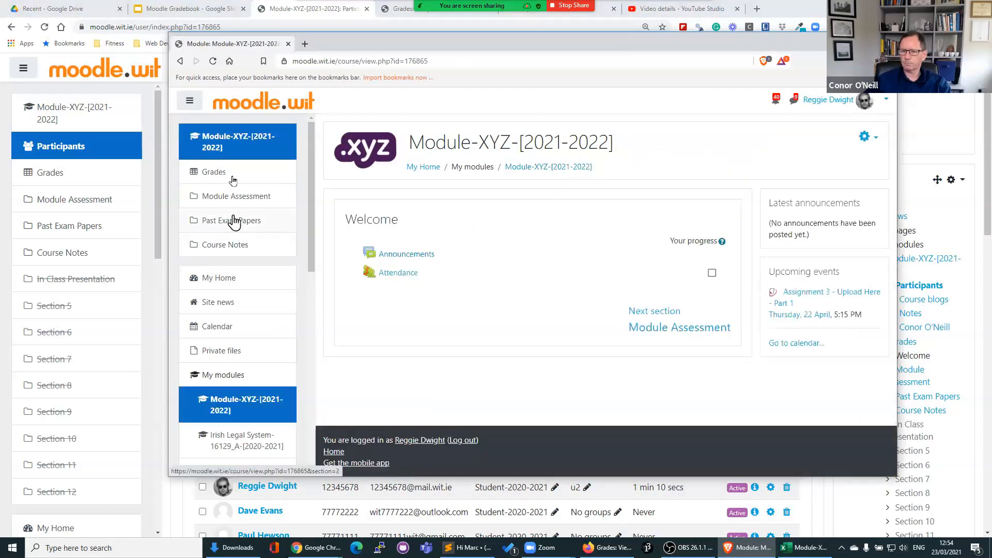
left_click(215, 176)
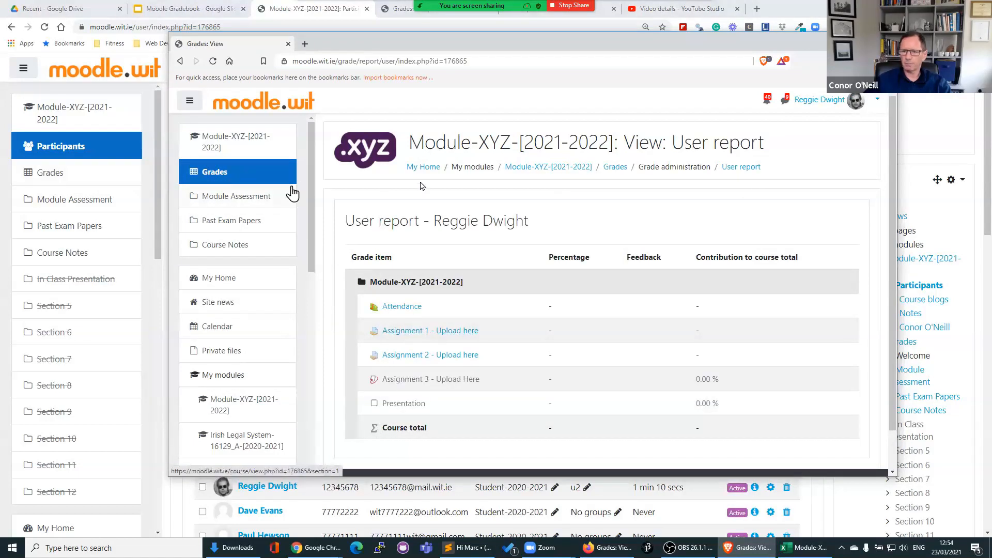
Open Assignment 1 in the Module Assessment section as the student and check when submissions become available
left_click(564, 174)
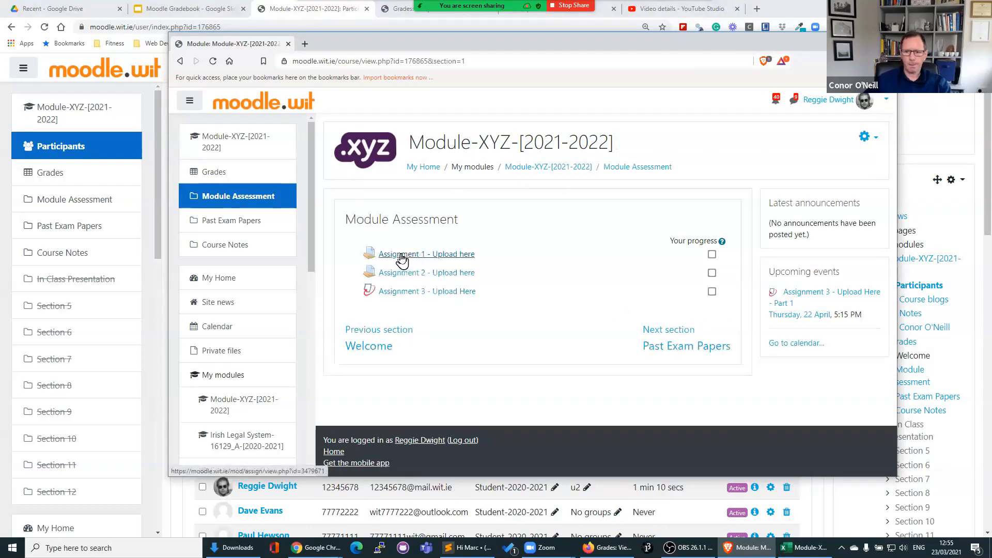
left_click(403, 255)
scroll(460, 336, "down", 5)
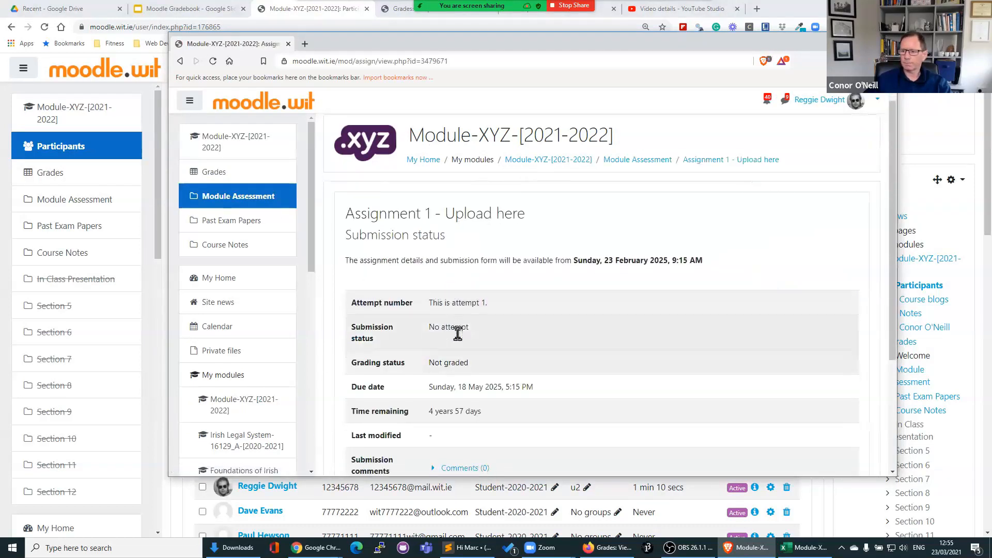
scroll(517, 351, "up", 5)
scroll(517, 355, "down", 1)
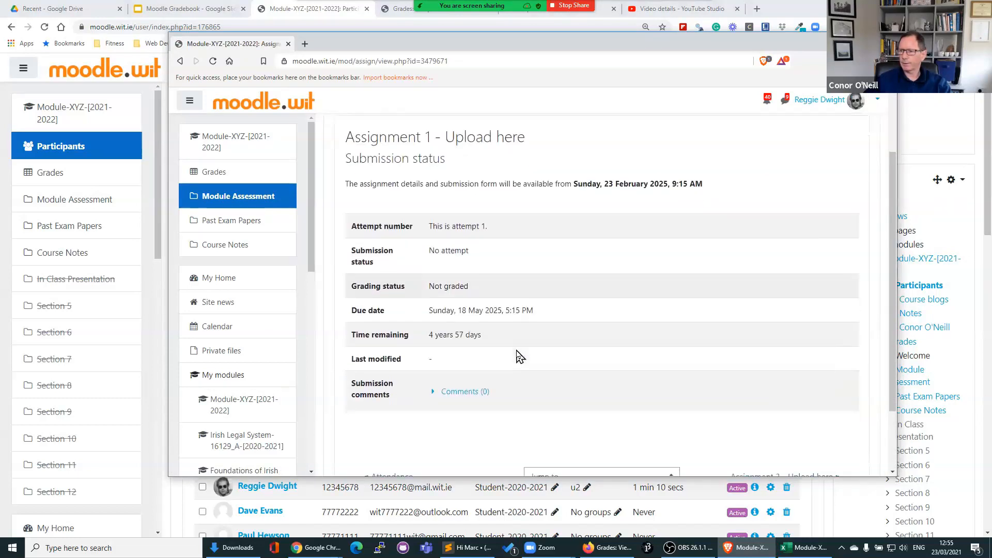
scroll(509, 321, "up", 1)
left_click_drag(382, 254, 488, 256)
left_click_drag(558, 257, 621, 257)
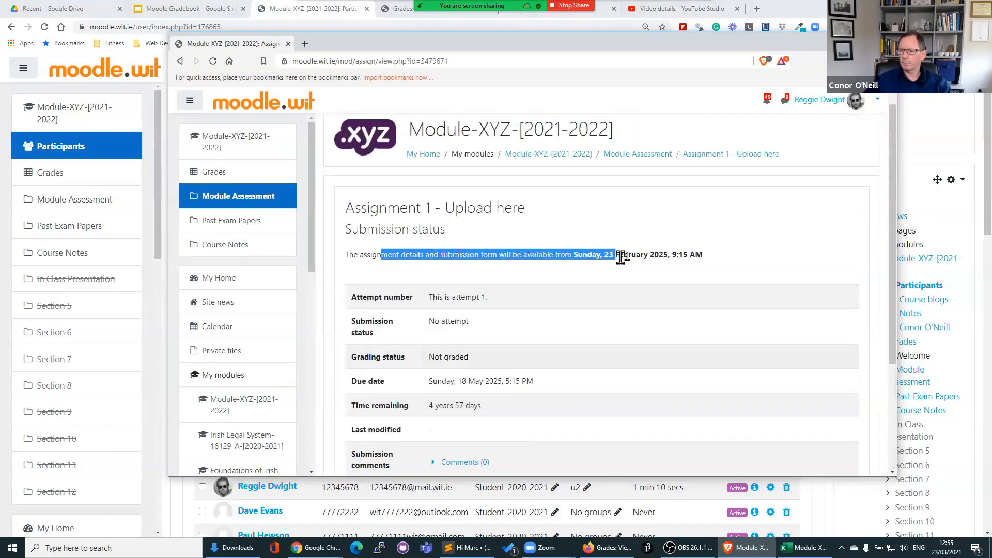
double_click(658, 256)
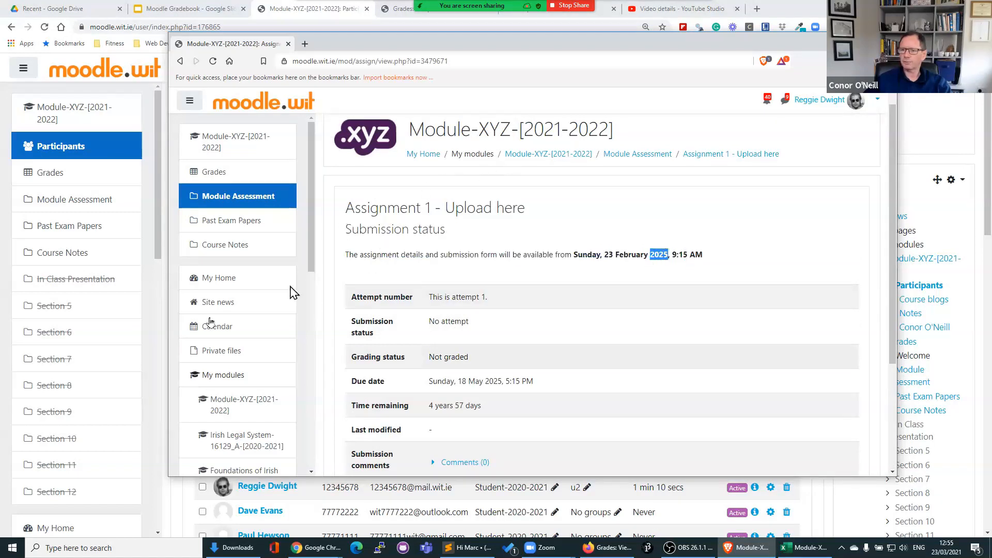
Switch back to the lecturer's Chrome window and open the settings of Assignment 1 in the Module Assessment section
left_click(155, 353)
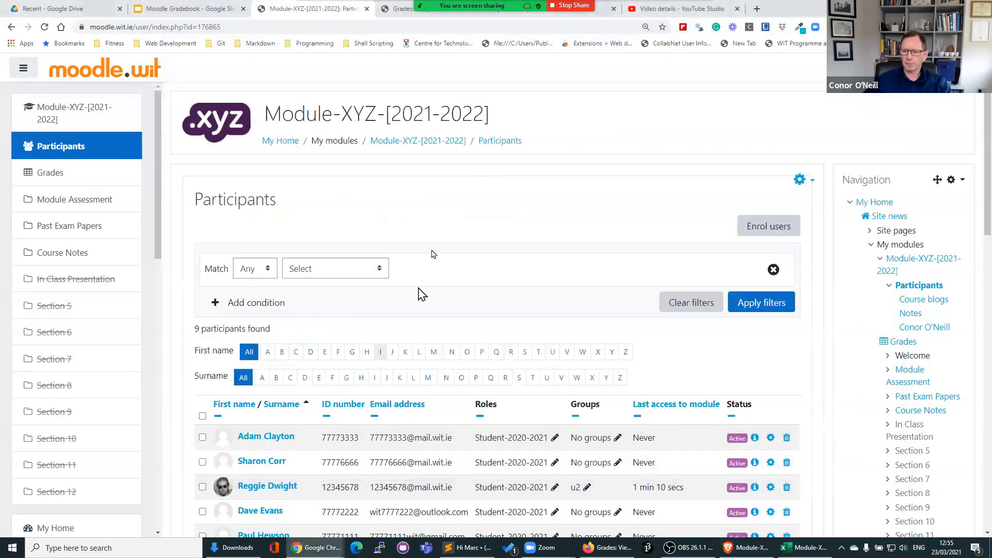
left_click(399, 147)
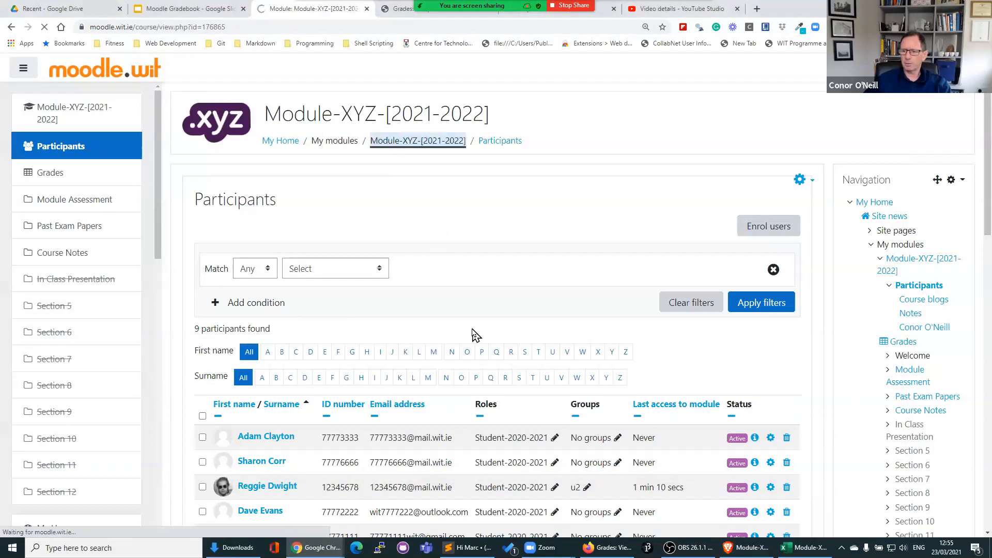
left_click(212, 281)
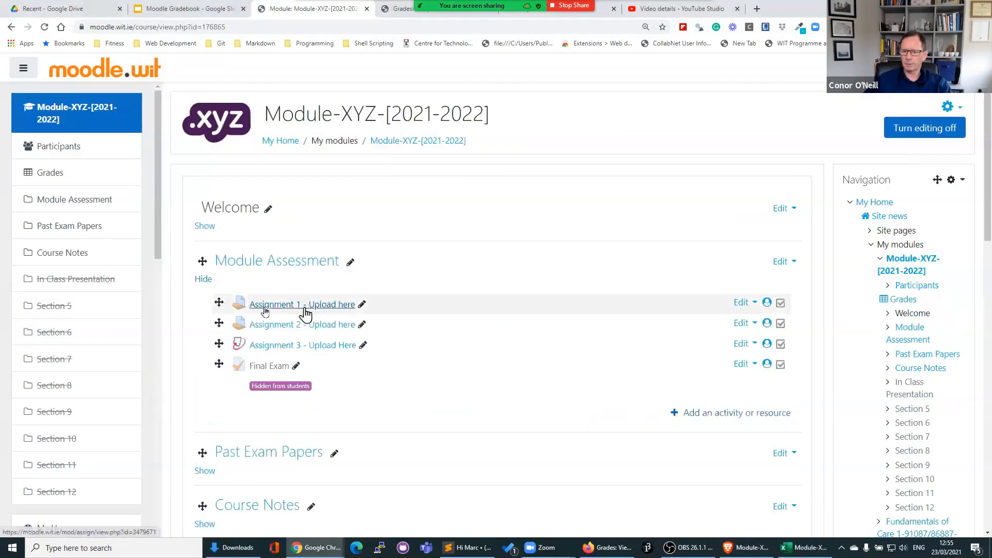
left_click(271, 312)
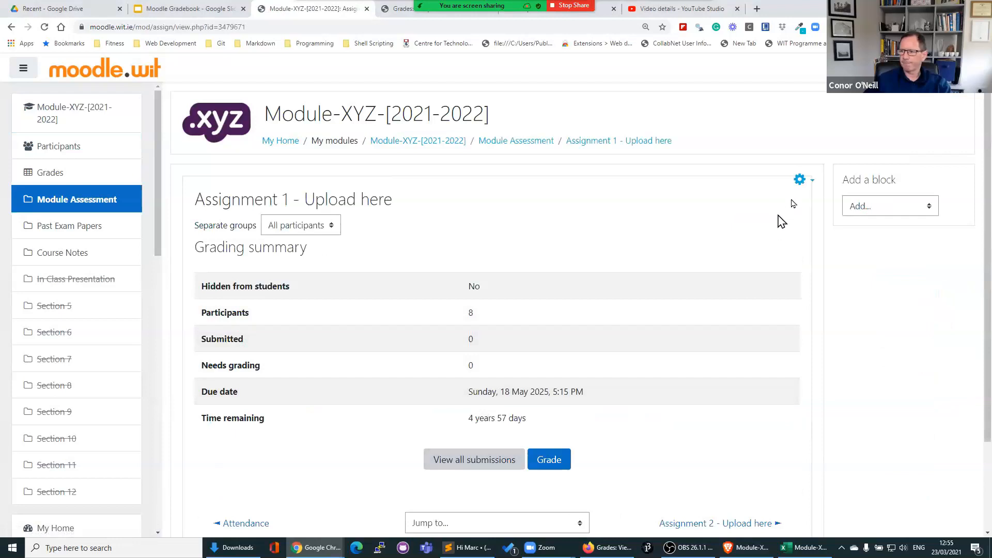
left_click(799, 182)
left_click(729, 201)
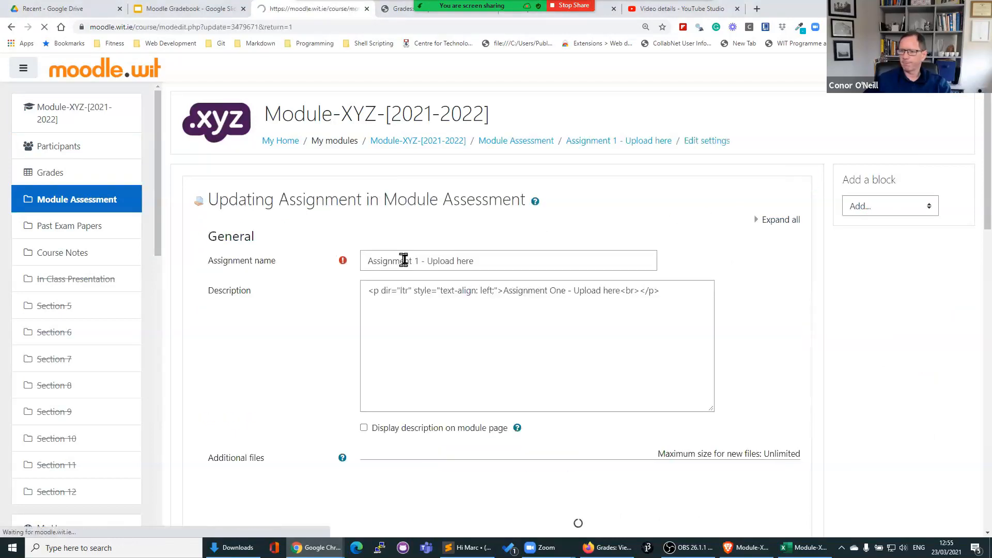
Set the year of both the submissions start date and the due date to 2021, then save and return to the module
scroll(405, 259, "down", 5)
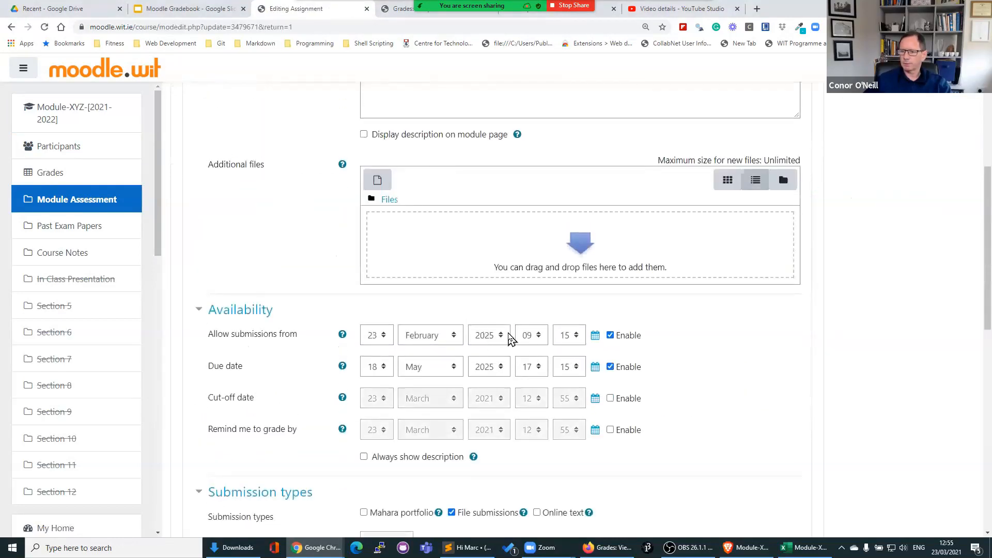
left_click(504, 341)
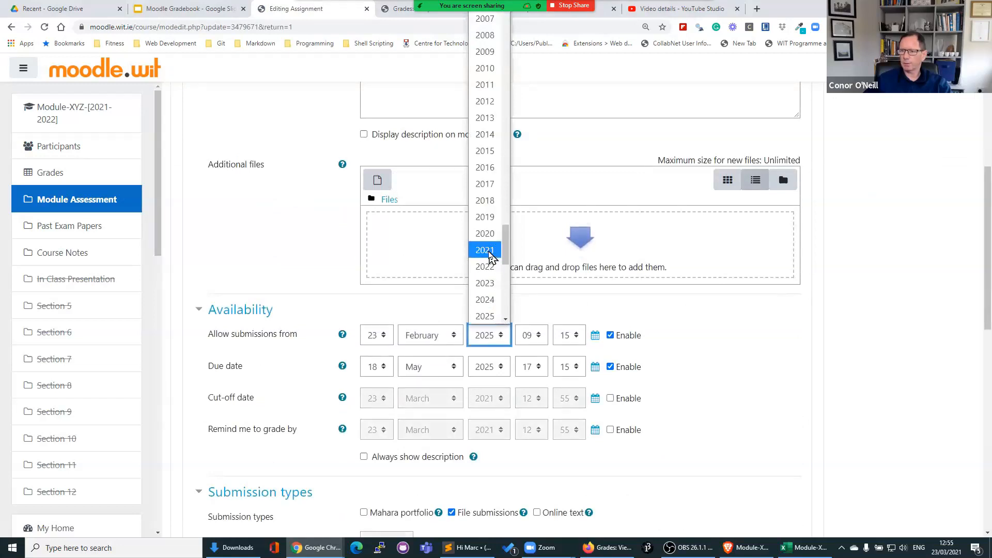
left_click(494, 254)
left_click(500, 367)
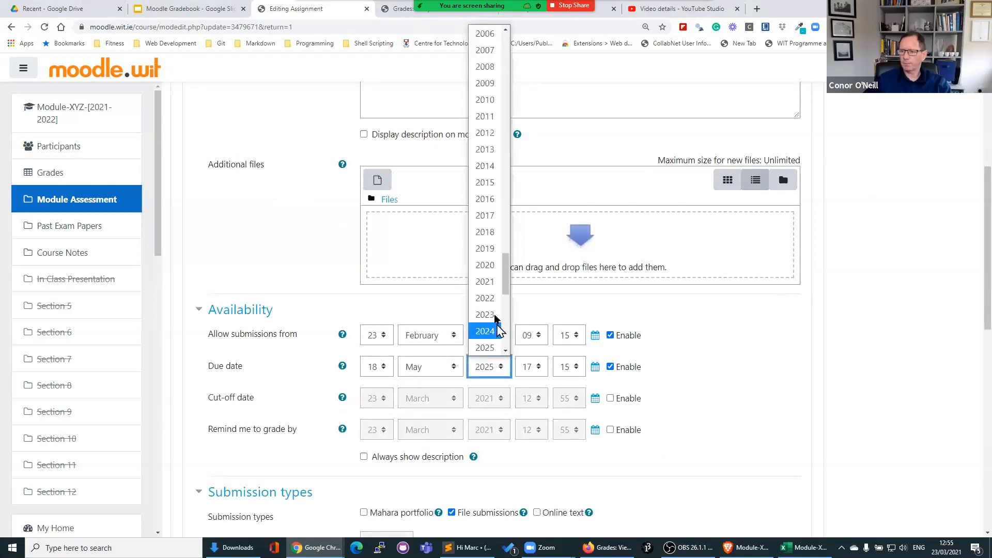
left_click(495, 282)
scroll(457, 419, "down", 6)
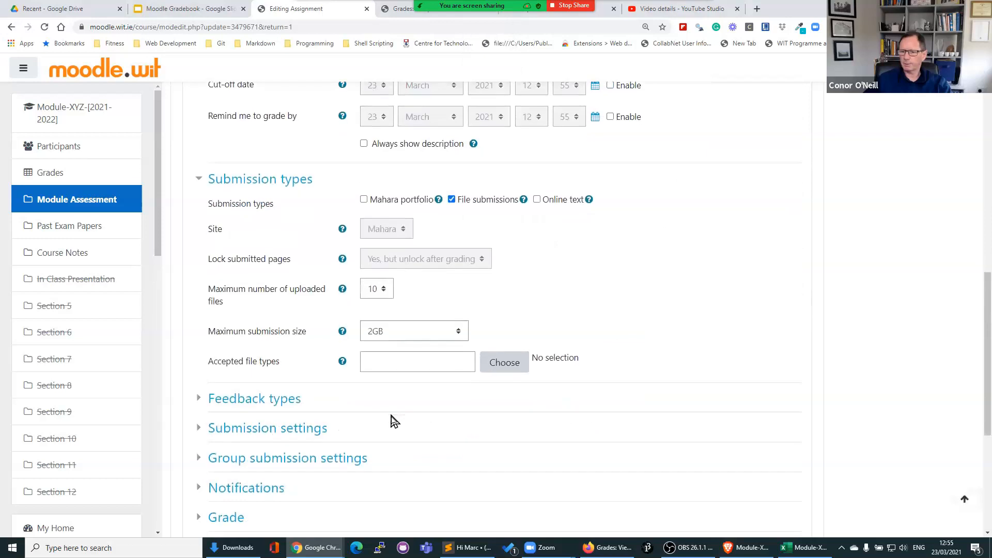
scroll(393, 420, "down", 5)
left_click(419, 392)
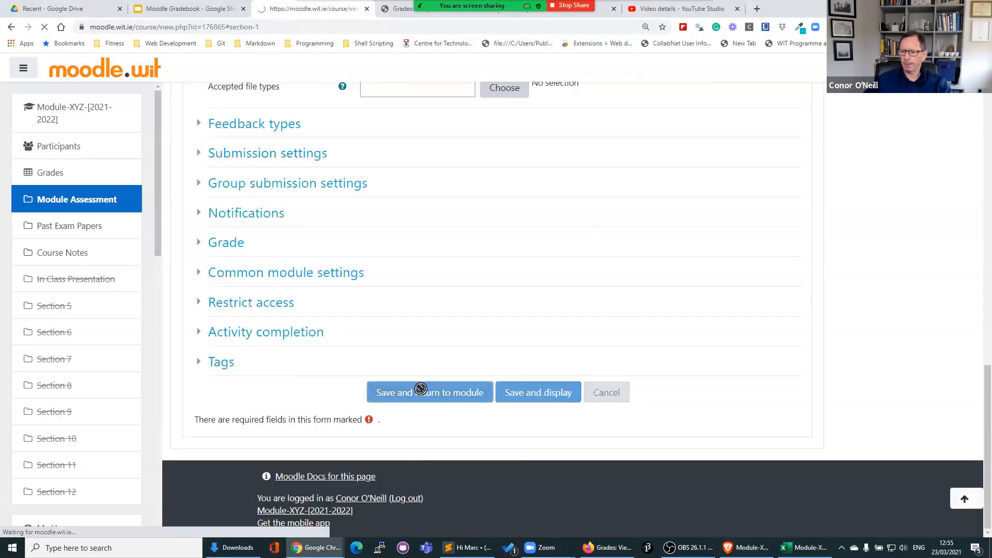
Switch to the student's Brave window, reload Assignment 1, start a new submission and review its form
left_click(734, 547)
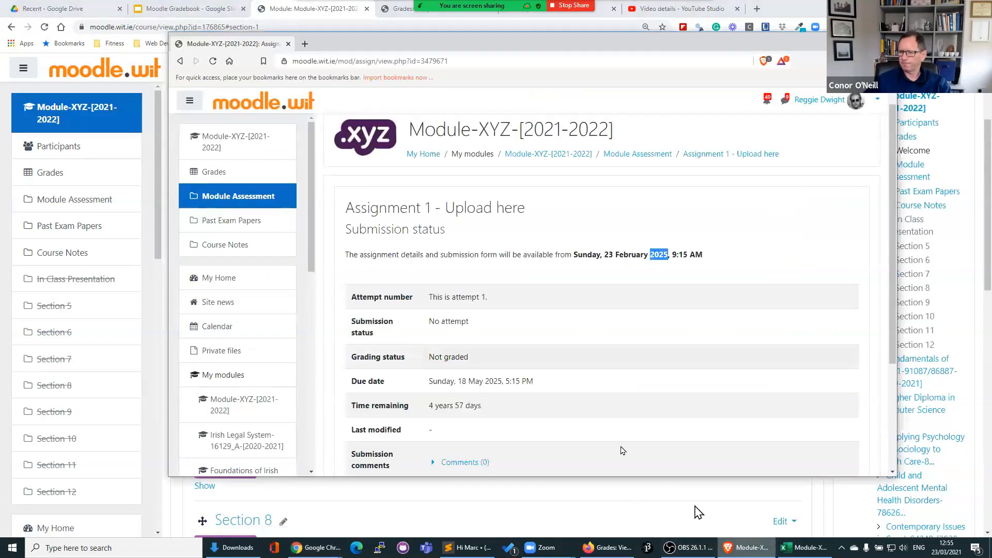
left_click(213, 61)
scroll(569, 326, "down", 4)
left_click(602, 300)
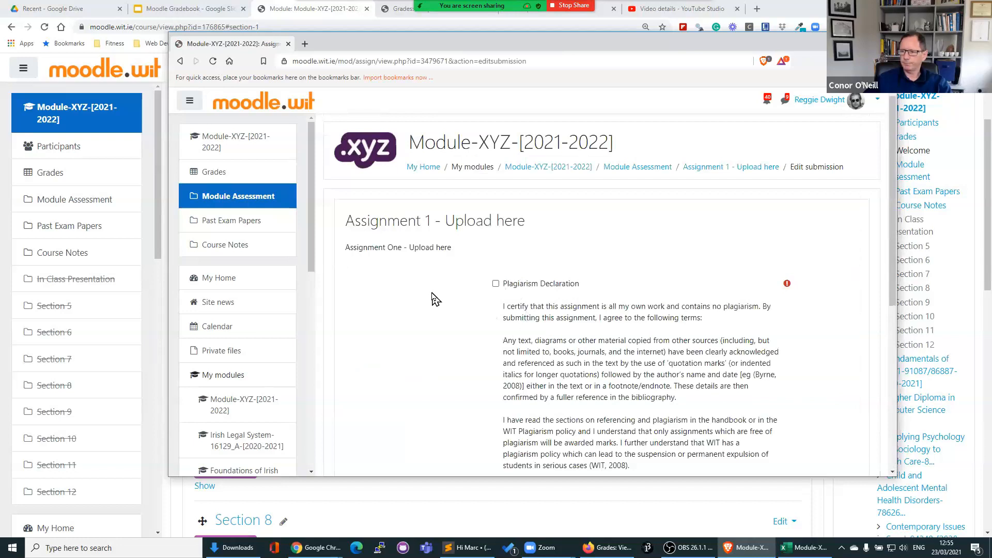
scroll(431, 300, "down", 4)
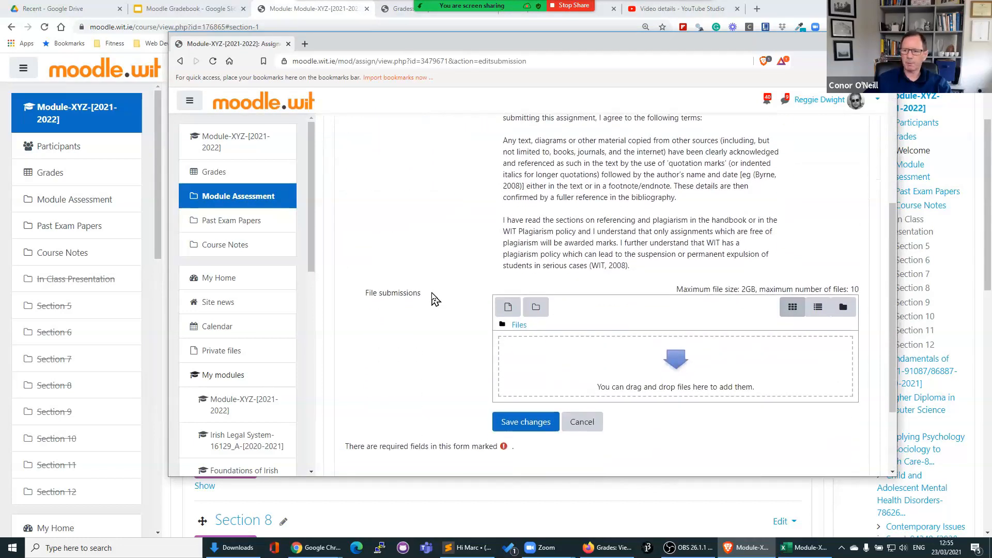
scroll(432, 299, "up", 3)
scroll(434, 300, "up", 1)
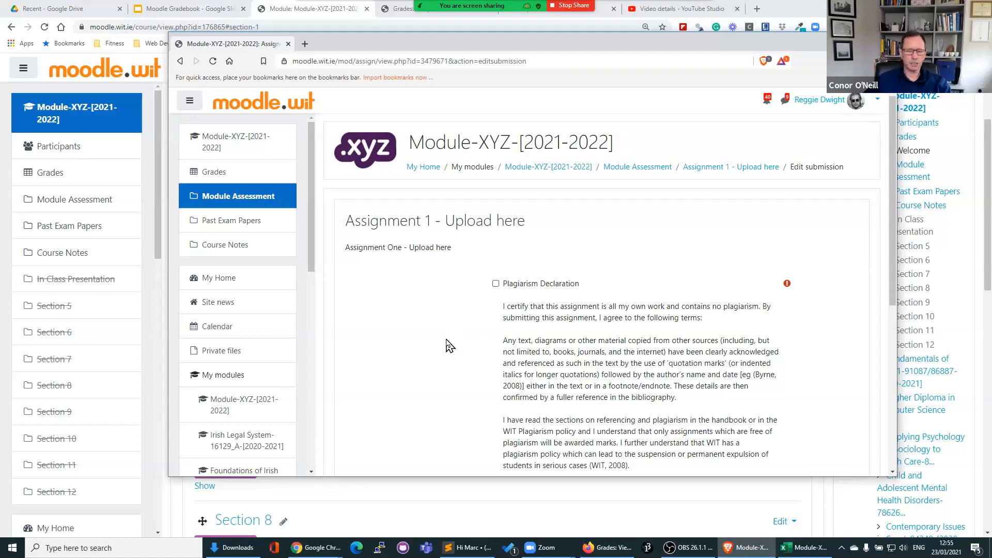
scroll(449, 346, "down", 5)
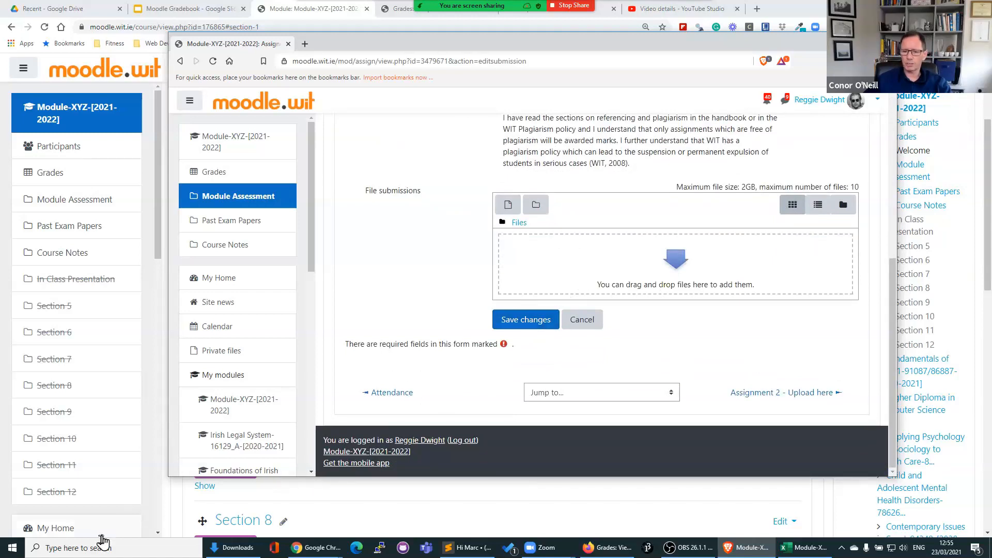
Add ePortfolio-example-upload.docx from the Documents folder to the file submission and try to save it
left_click(230, 548)
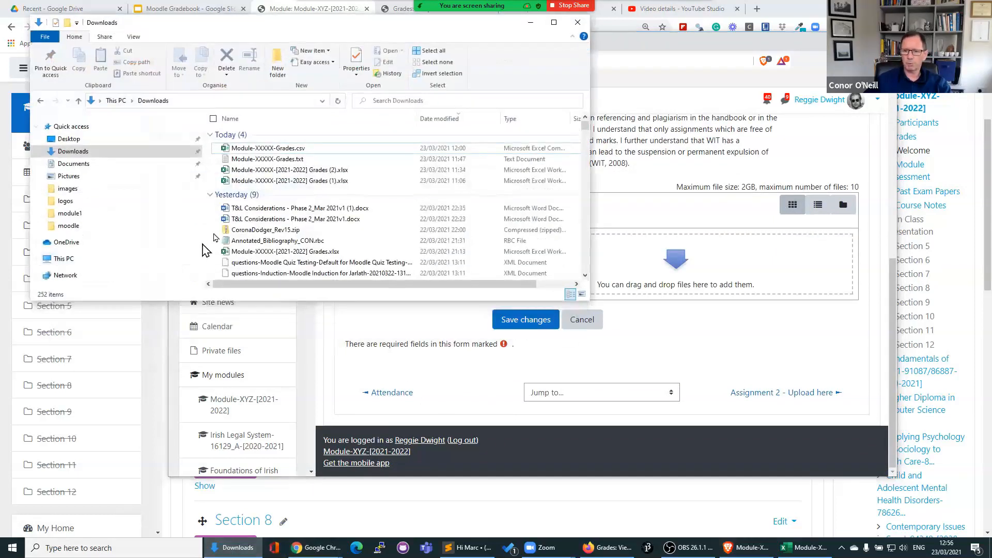
left_click(65, 164)
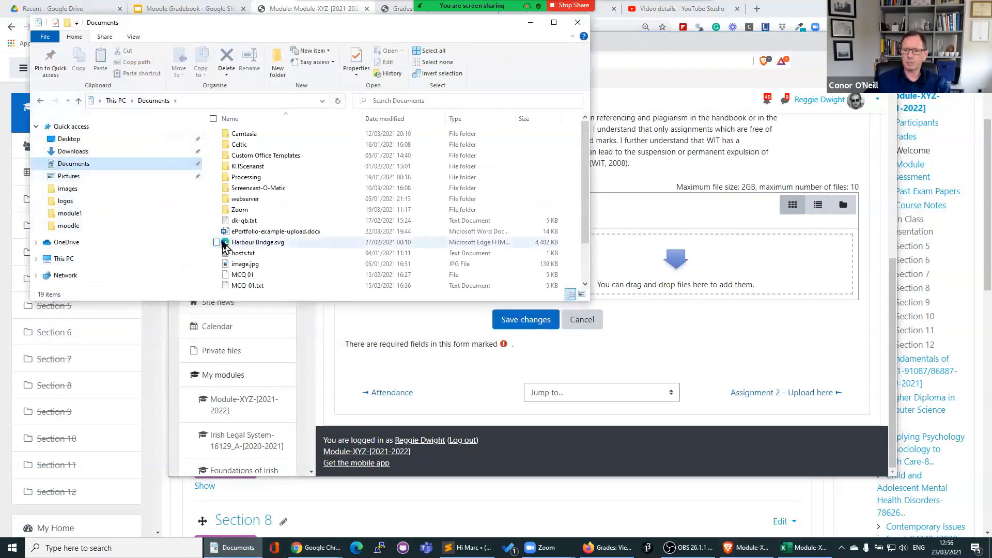
left_click_drag(259, 231, 676, 284)
left_click(524, 333)
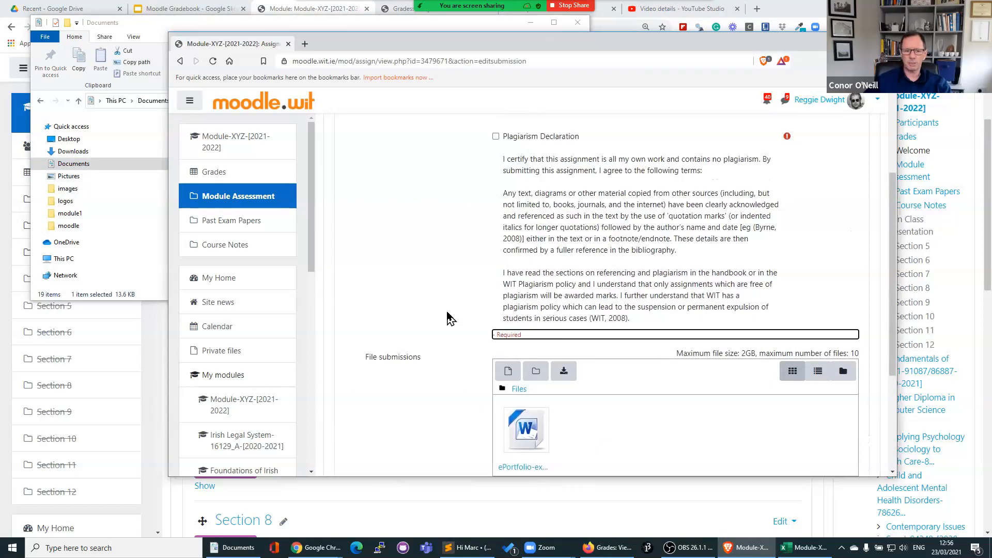
Accept the Plagiarism Declaration, save the Assignment 1 submission and review its submission status
scroll(449, 318, "up", 1)
left_click(496, 189)
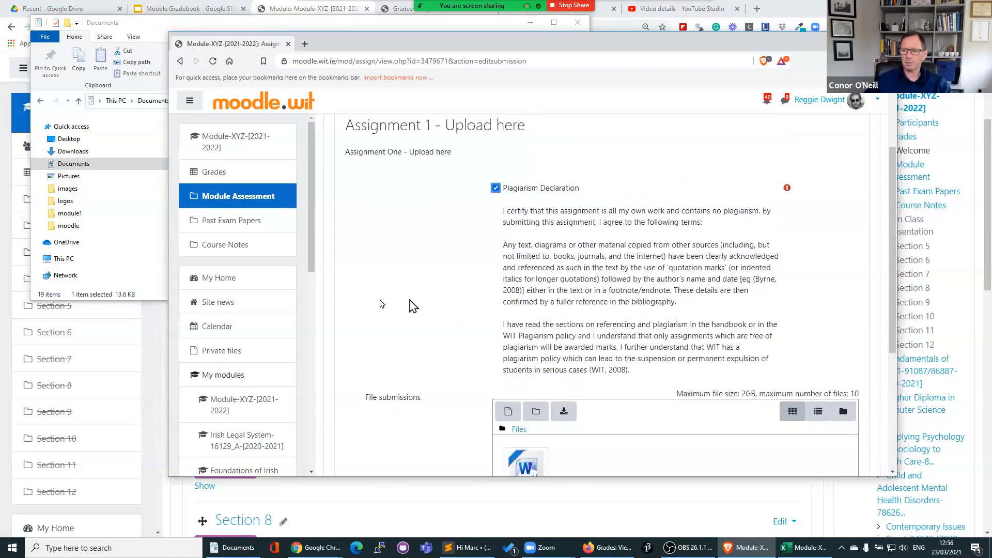
scroll(381, 306, "down", 4)
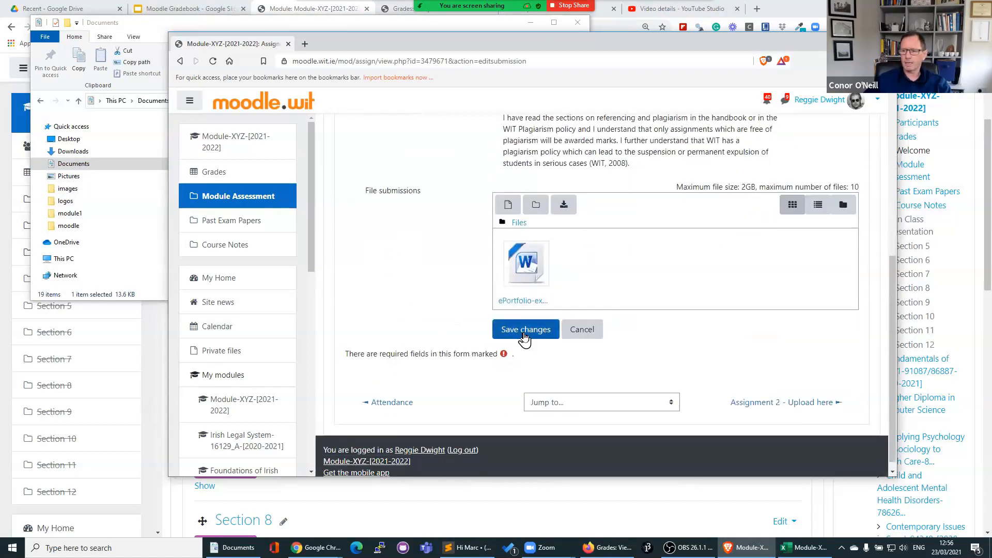
left_click(524, 330)
scroll(556, 370, "down", 4)
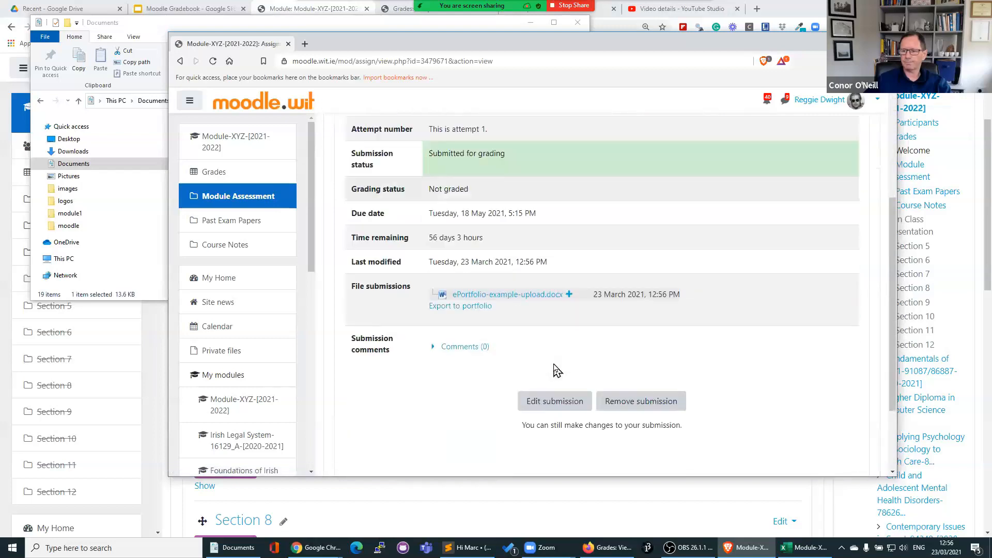
Return to the module as the student, open Assignment 2 - Upload here, and examine its availability date, submission status and grading criteria
scroll(564, 370, "up", 4)
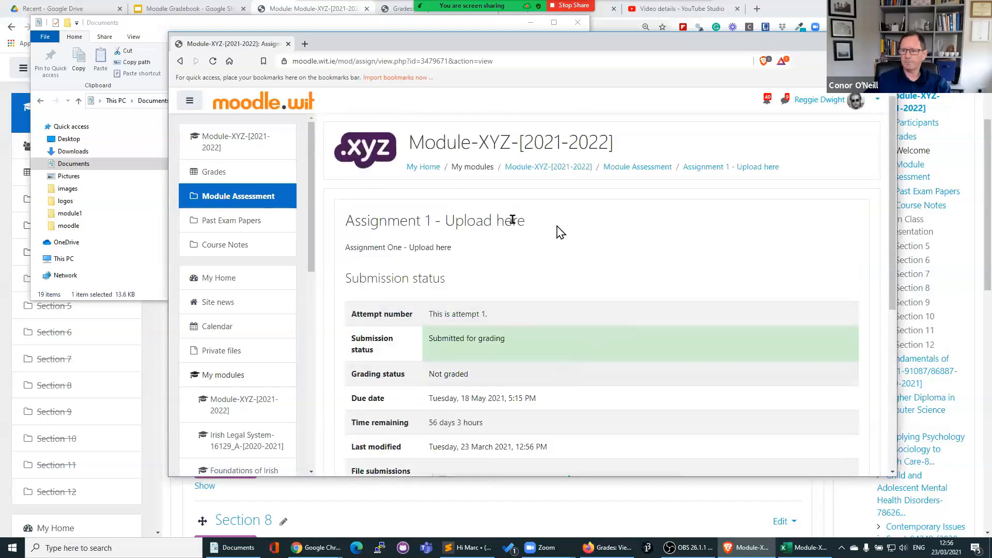
left_click(554, 169)
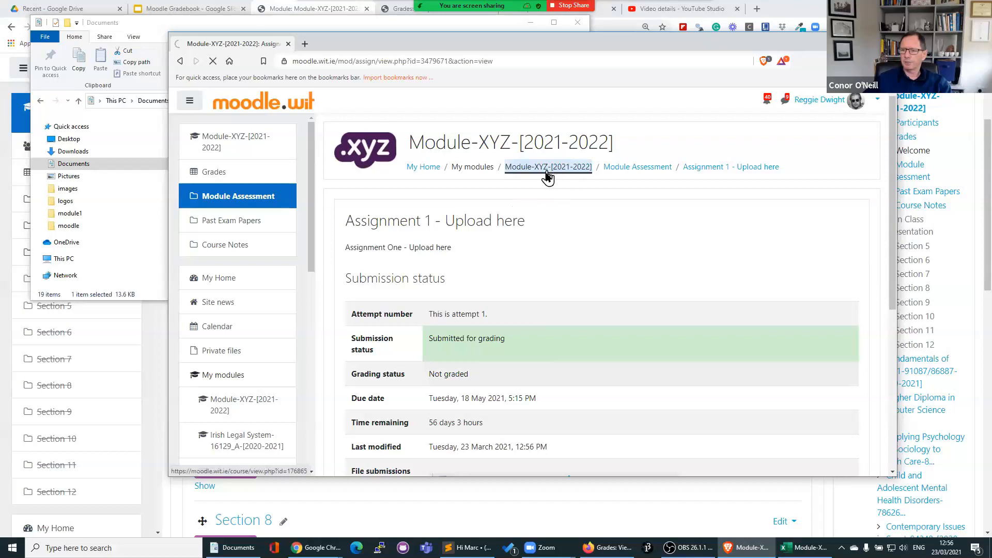
left_click(679, 328)
left_click(407, 277)
scroll(527, 351, "down", 3)
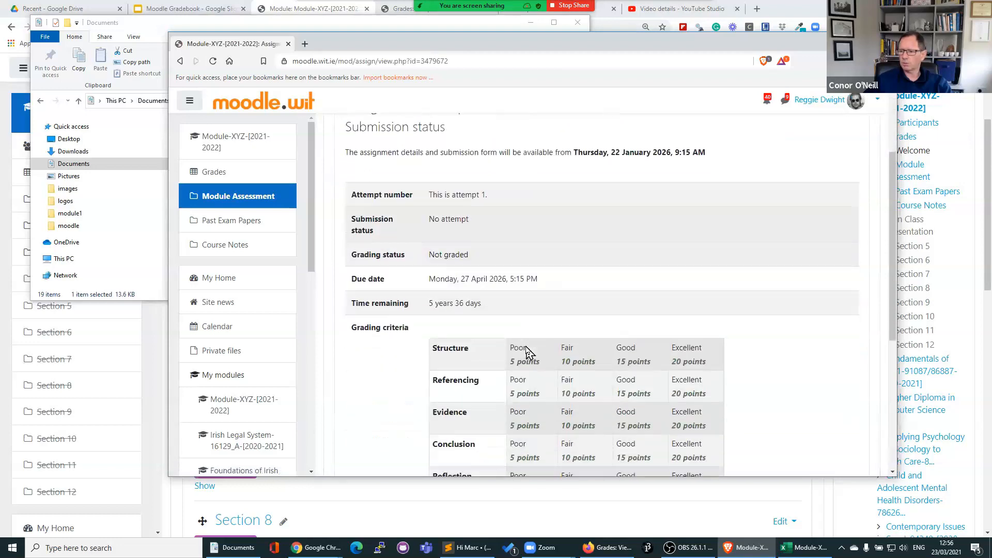
scroll(528, 353, "down", 2)
scroll(393, 364, "down", 3)
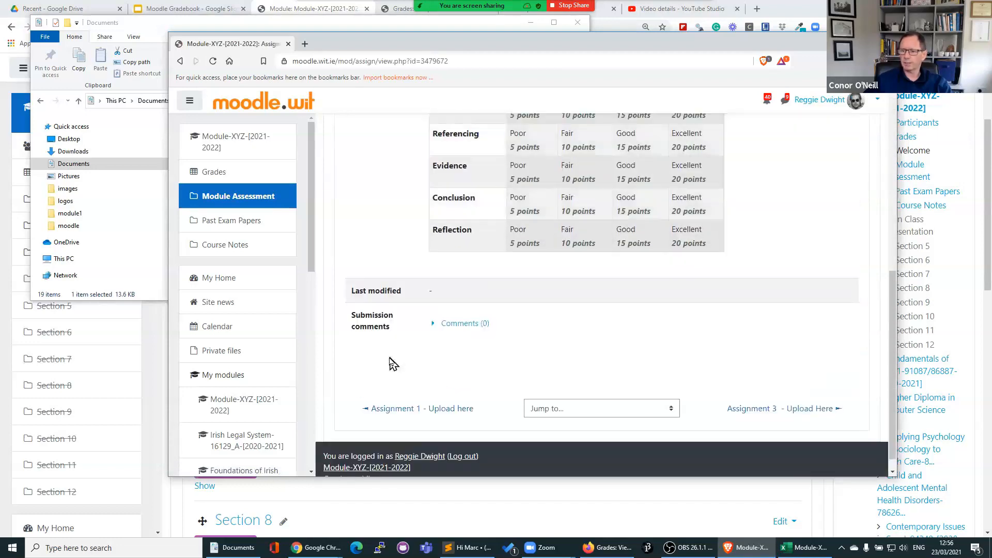
scroll(391, 362, "up", 10)
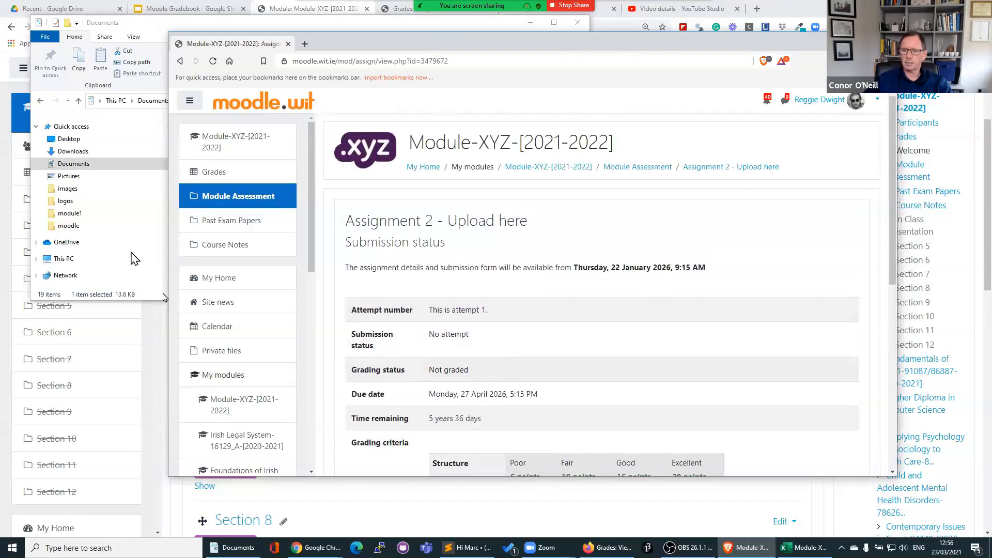
Switch to the lecturer's Chrome window and open the settings of Assignment 2 in the Module Assessment section for editing
left_click(155, 453)
scroll(361, 202, "up", 3)
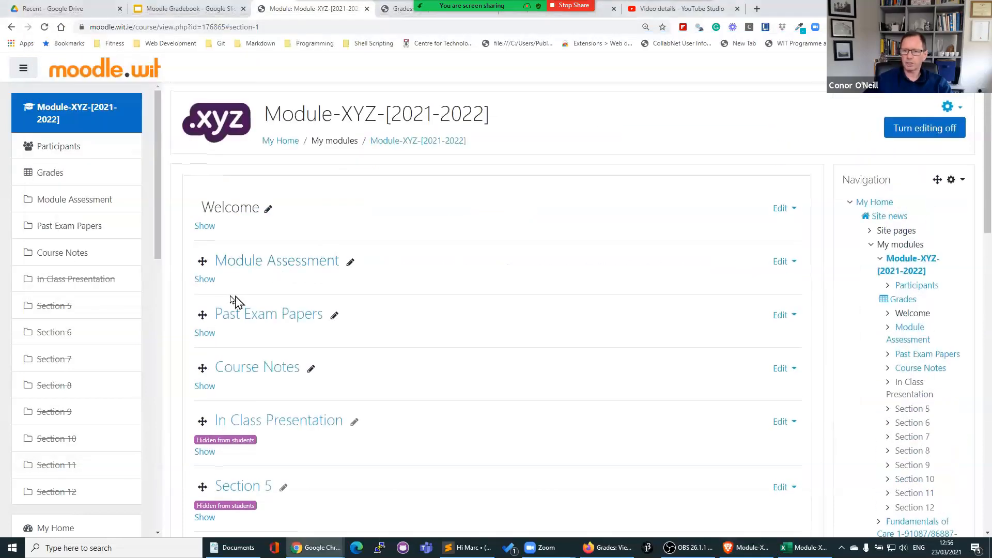
left_click(206, 280)
left_click(292, 326)
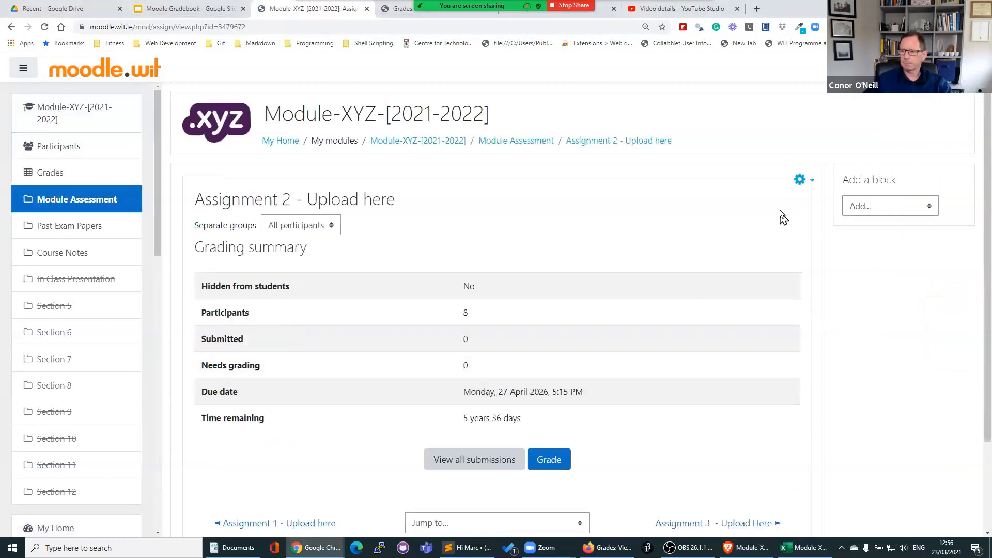
left_click(801, 181)
left_click(735, 208)
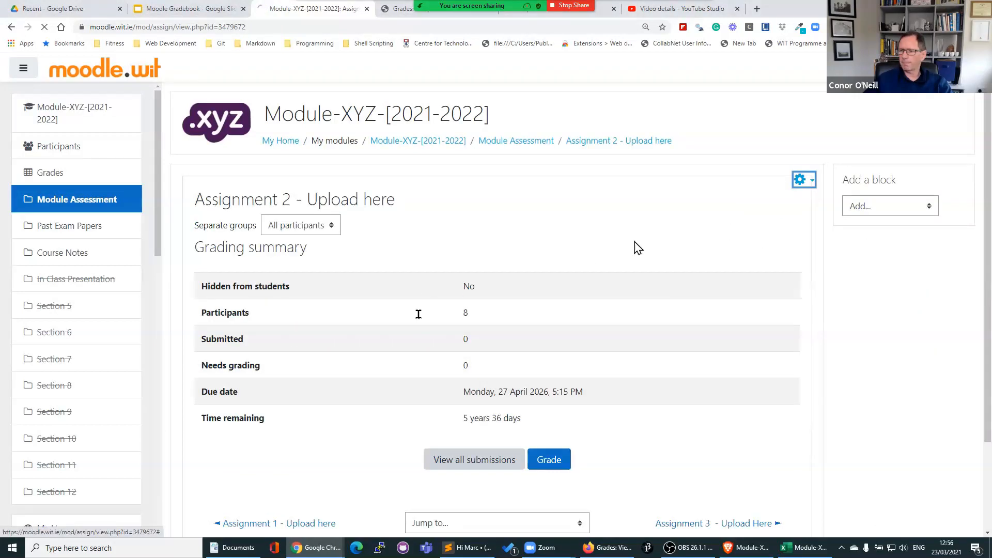
Set the year of Assignment 2's submissions start date and due date to 2021, then save and return to the module
scroll(284, 354, "down", 6)
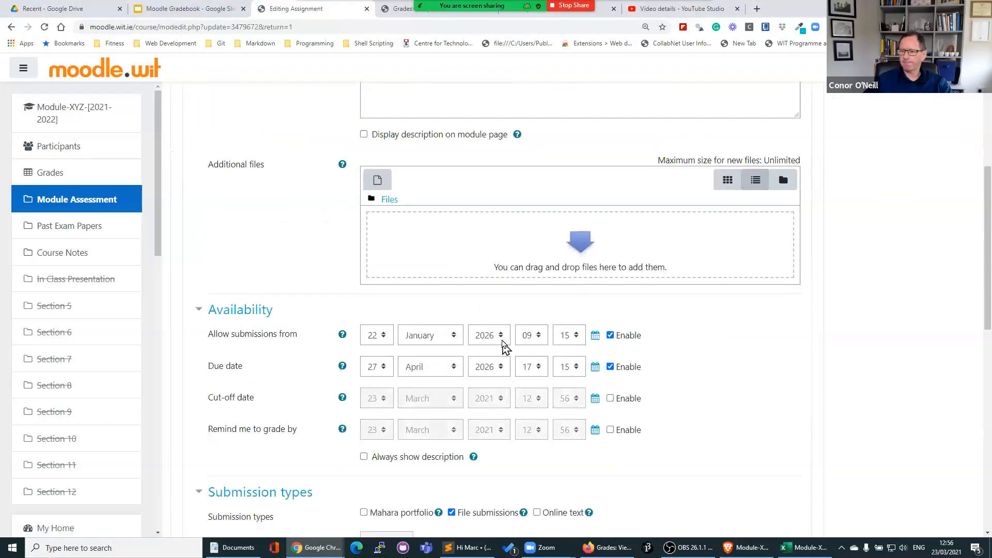
left_click(501, 336)
left_click(486, 232)
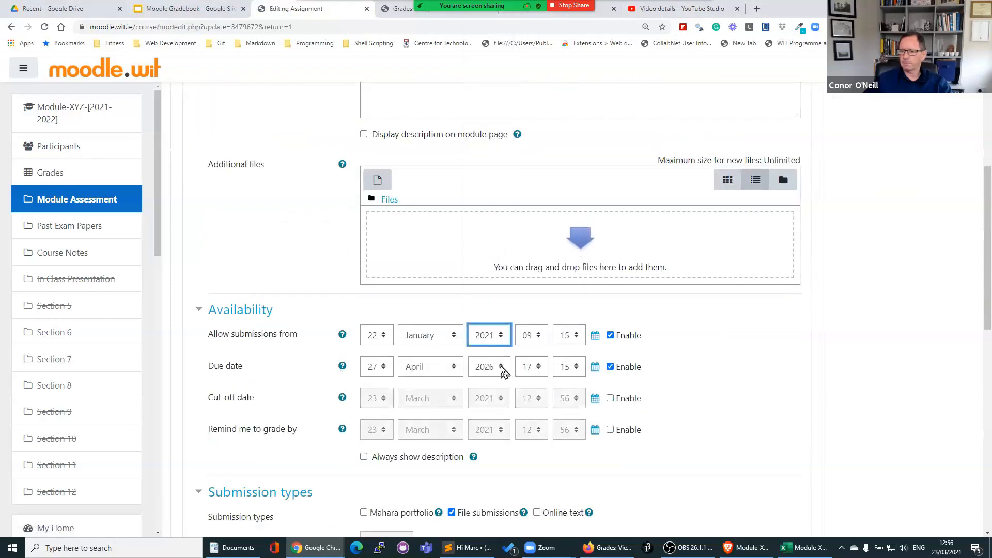
left_click(501, 367)
left_click(483, 264)
scroll(651, 401, "down", 5)
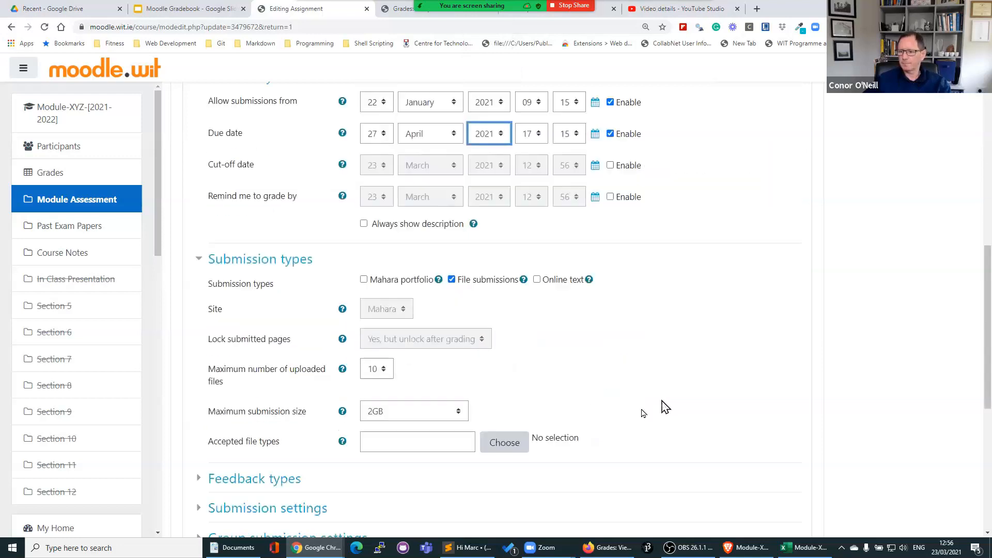
scroll(516, 413, "down", 7)
left_click(431, 393)
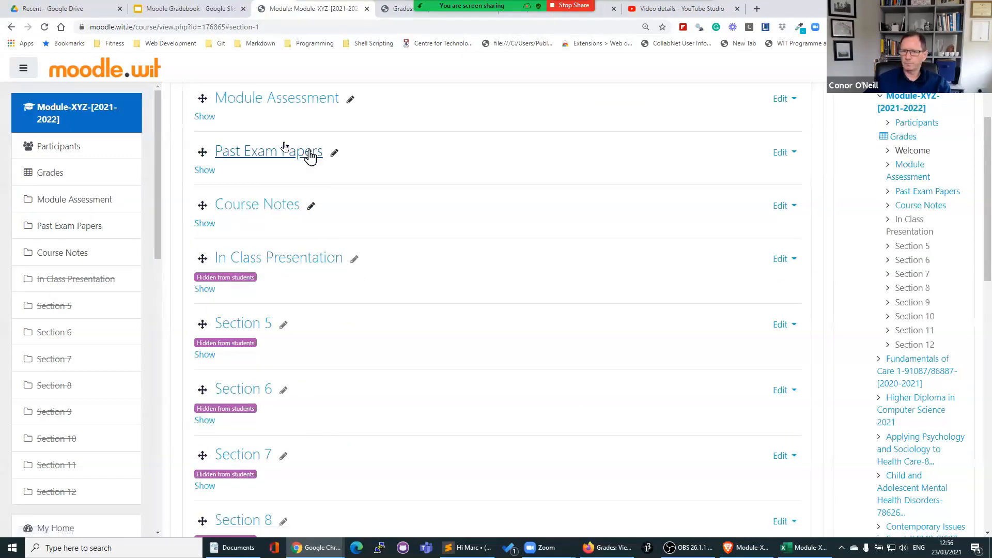
Open Assignment 2 from the Module Assessment section and check its due date in the grading summary
scroll(279, 155, "up", 2)
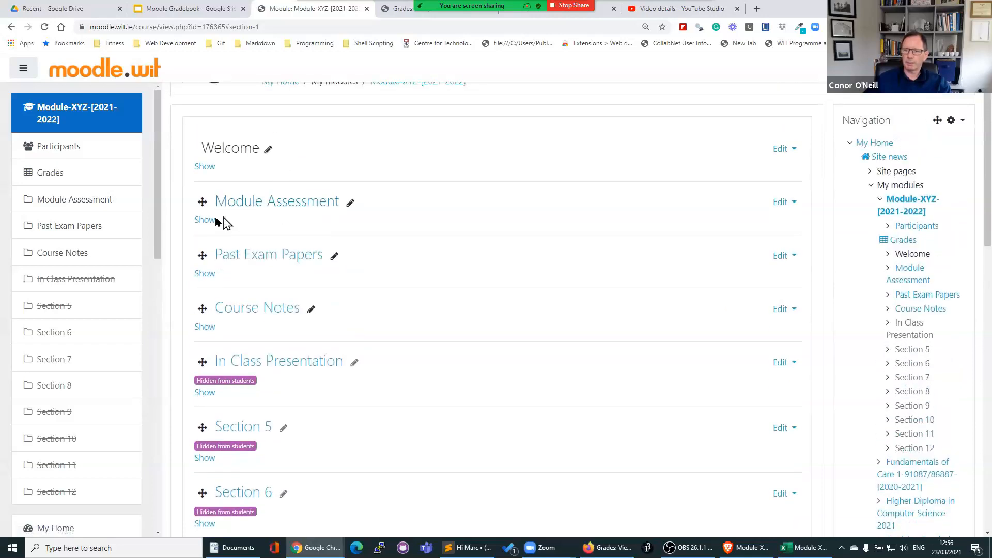
left_click(207, 219)
left_click(297, 265)
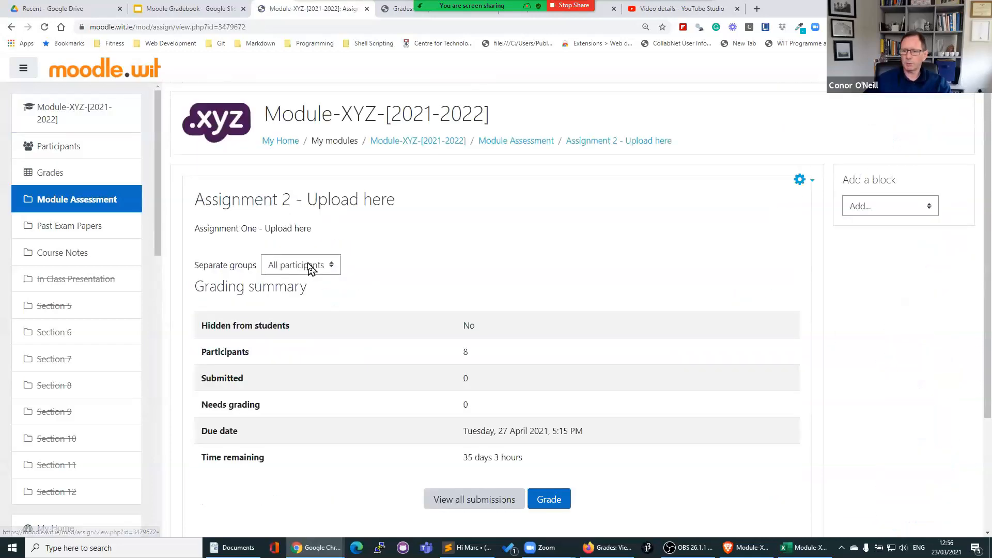
scroll(540, 407, "down", 3)
scroll(519, 377, "up", 3)
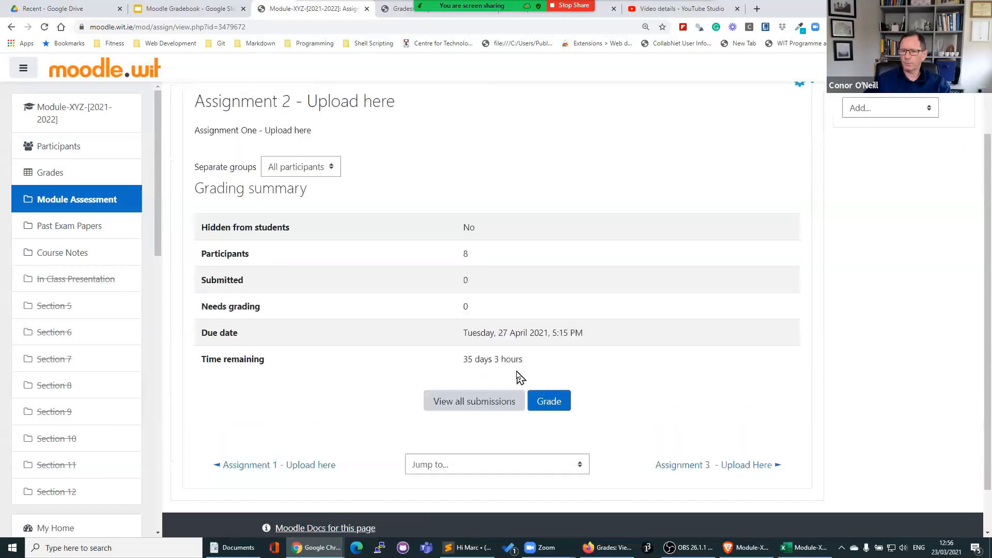
Switch to the student's Brave window, reload Assignment 2 and start a new submission
left_click(745, 547)
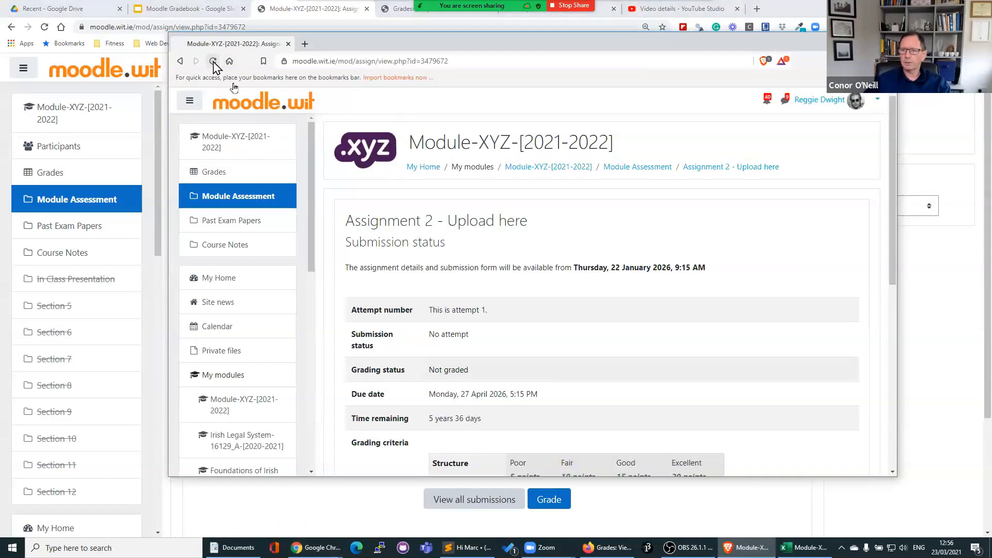
scroll(547, 332, "down", 10)
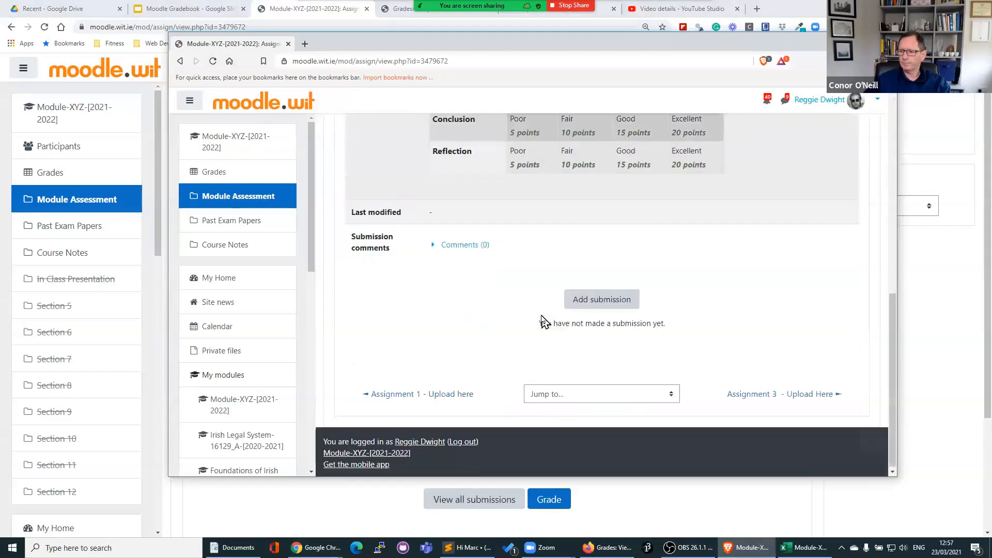
left_click(602, 302)
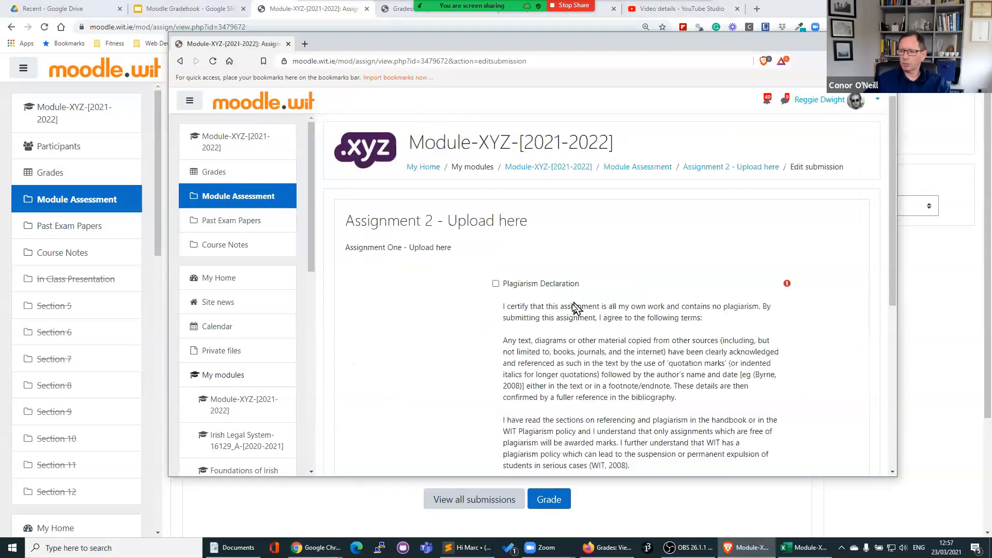
scroll(480, 391, "down", 5)
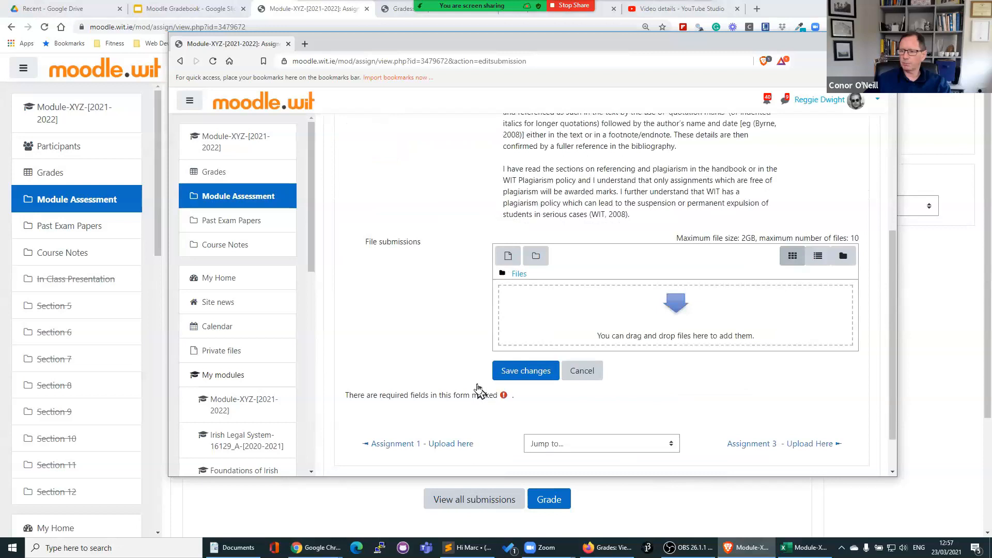
Add ePortfolio-example-upload.docx from the Documents folder to Assignment 2's file submission and save the submission
left_click(233, 548)
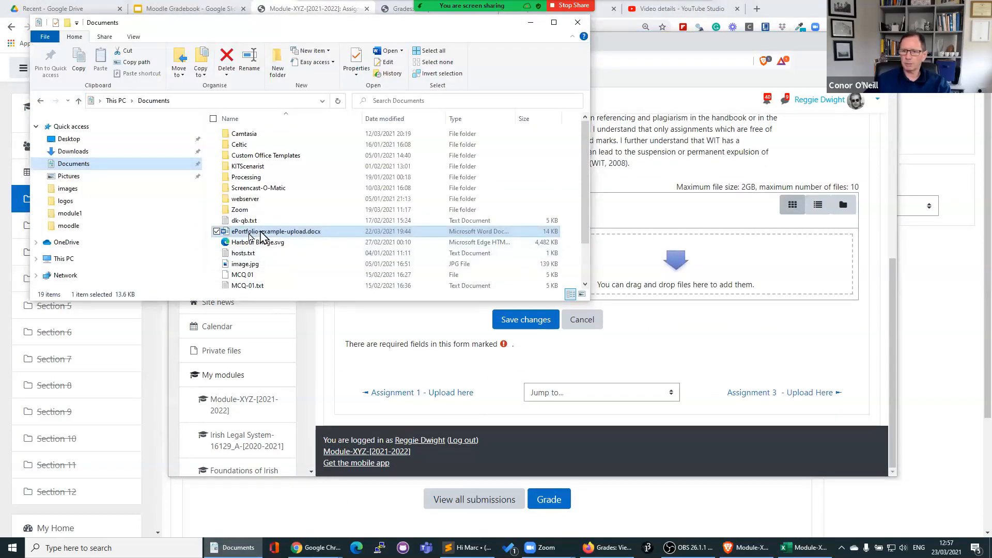
left_click_drag(252, 238, 712, 288)
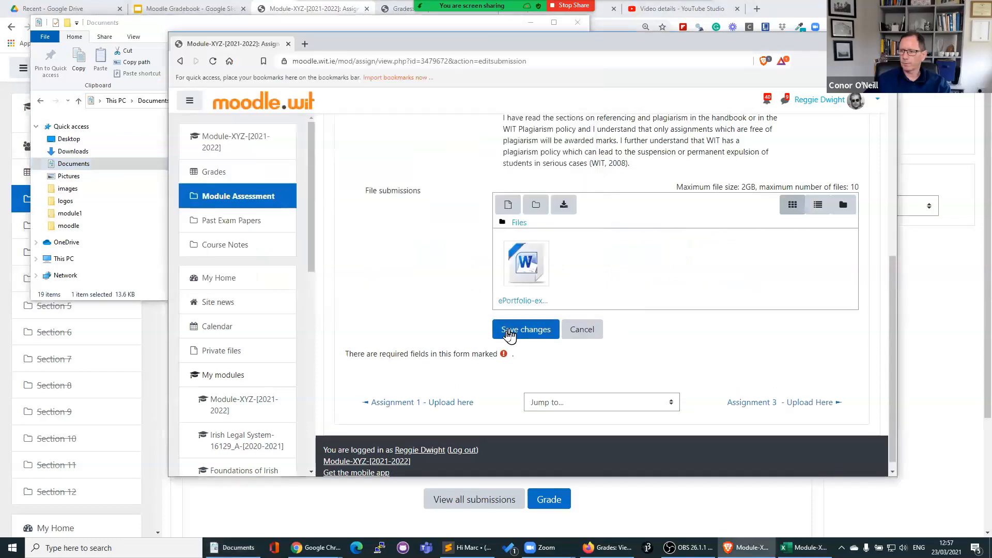
left_click(527, 331)
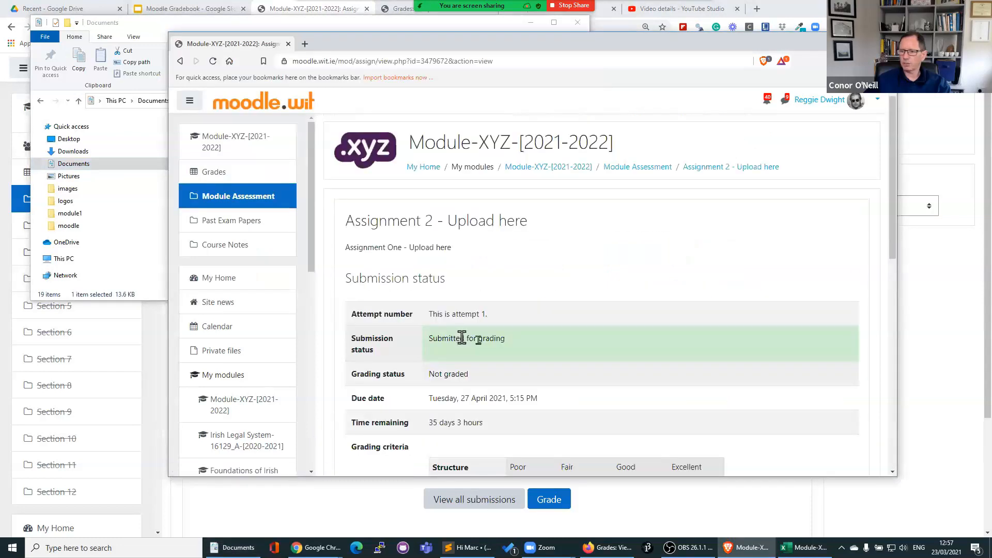
Review the Assignment 2 submission page, including its status, uploaded file and submission comments
scroll(569, 368, "down", 8)
scroll(569, 368, "down", 1)
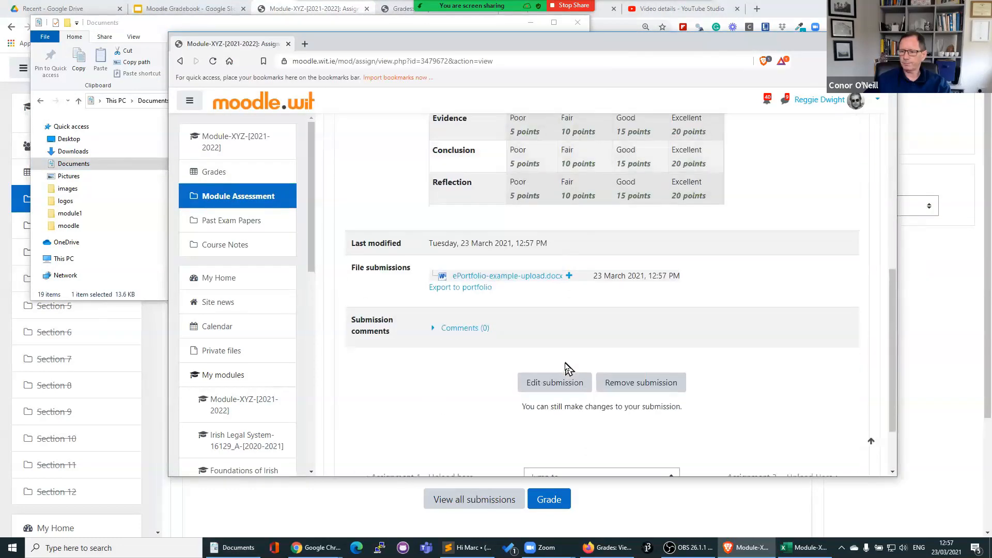
scroll(494, 341, "down", 1)
scroll(485, 356, "up", 10)
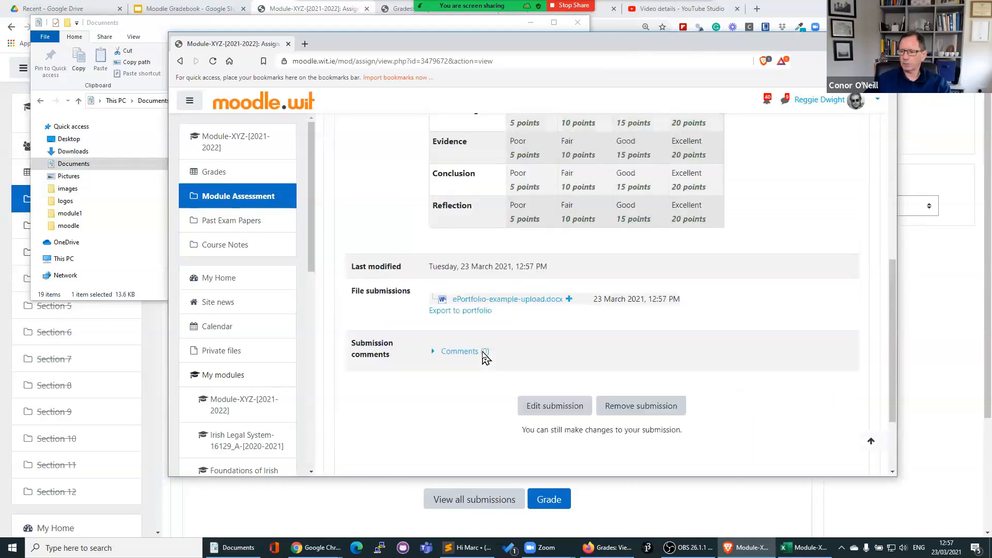
Open the paper submission form for Assignment 3 in the Module Assessment section of Module-XYZ
left_click(545, 168)
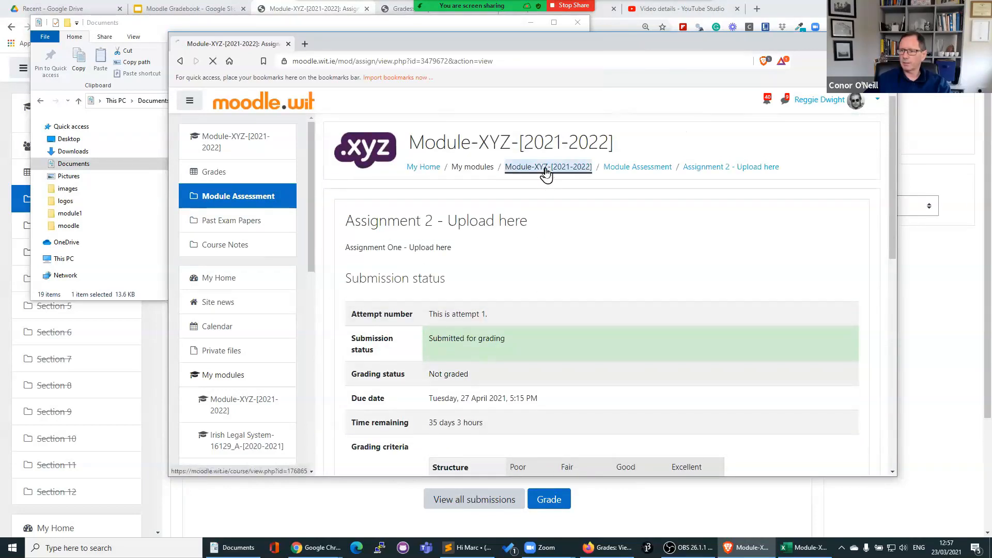
left_click(234, 199)
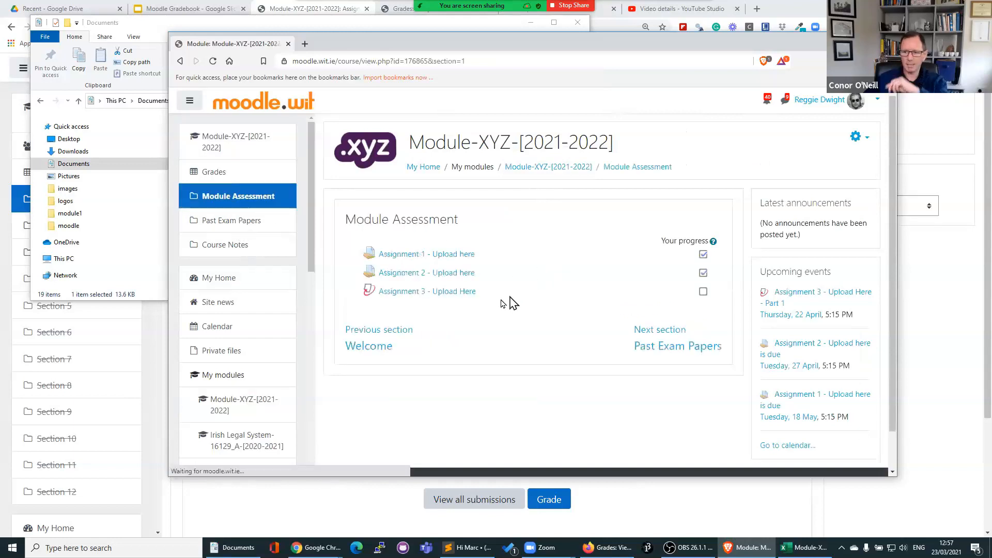
left_click(407, 292)
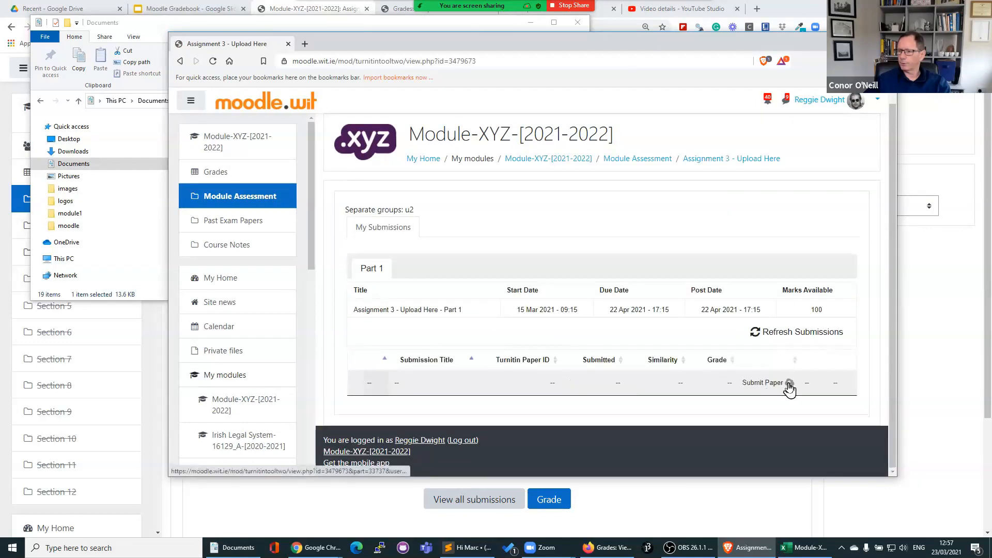
left_click(790, 385)
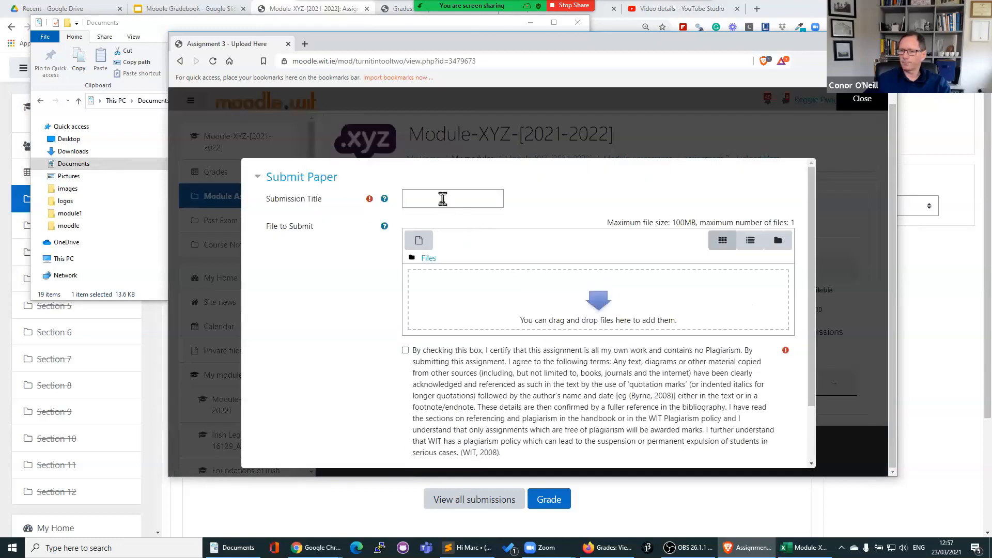
Enter a first name as the submission title and add the ePortfolio Word document from the Documents folder as the file
left_click(443, 199)
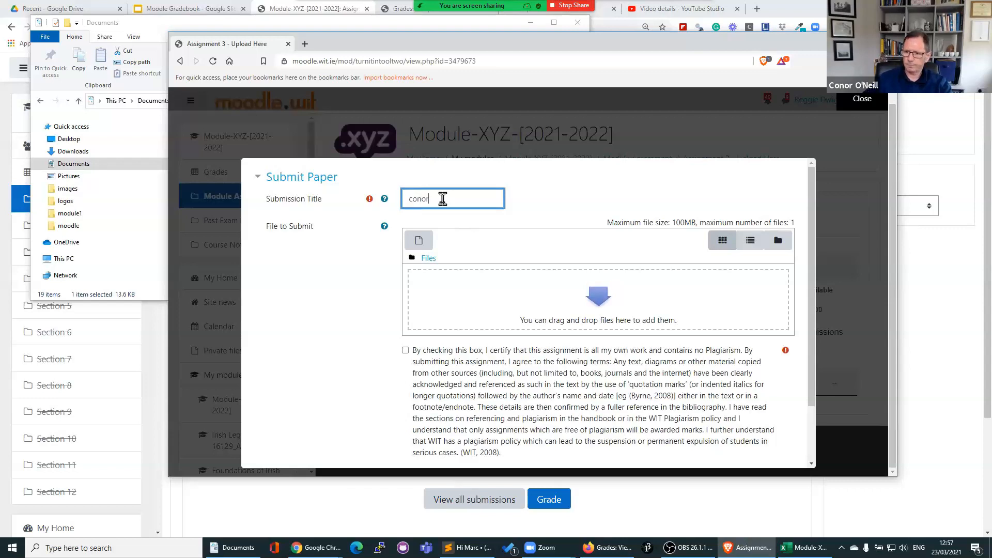
left_click(232, 548)
left_click_drag(252, 231, 660, 324)
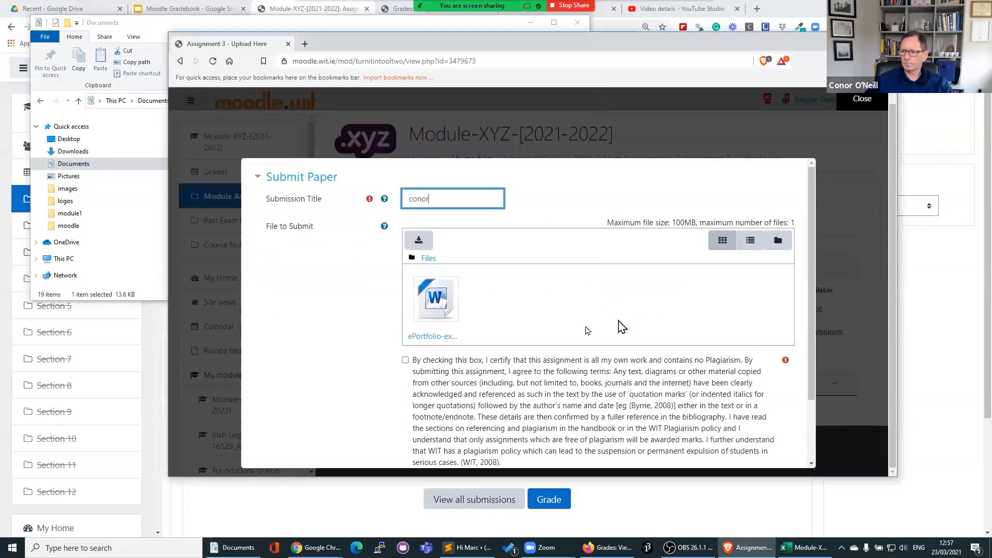
Tick the plagiarism declaration, read through its full terms, and clear the tick again
left_click(405, 361)
scroll(331, 350, "down", 2)
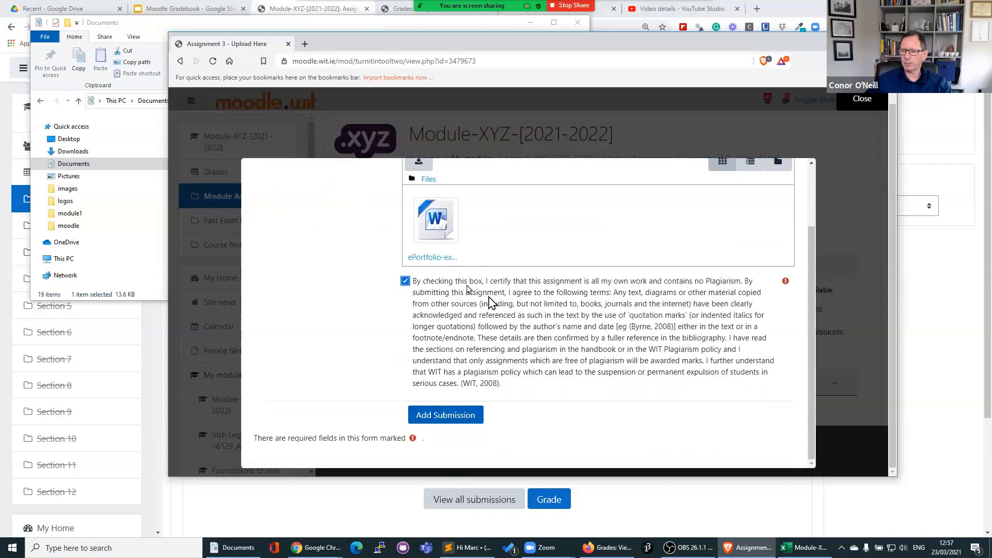
left_click_drag(450, 296, 563, 377)
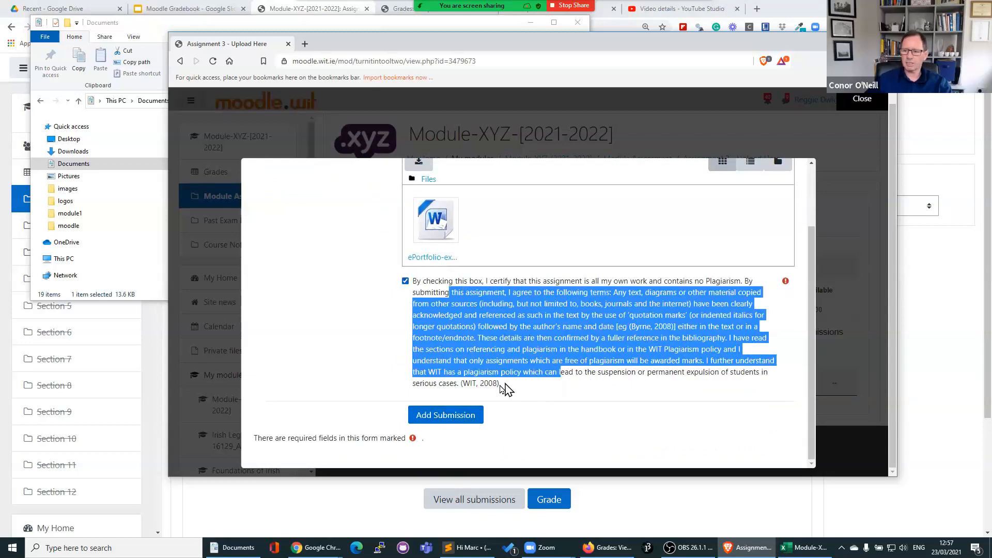
left_click(505, 385)
left_click_drag(505, 385, 417, 286)
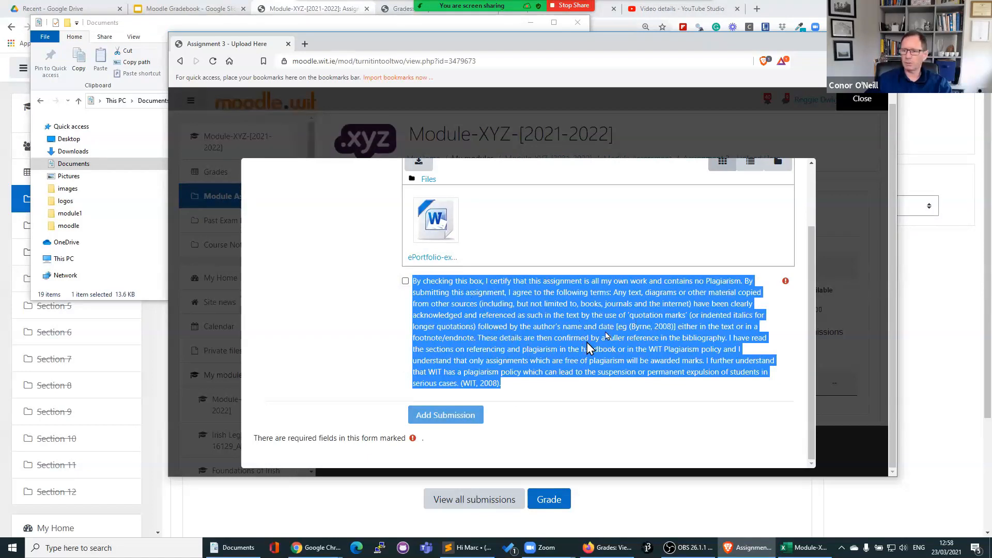
left_click(535, 398)
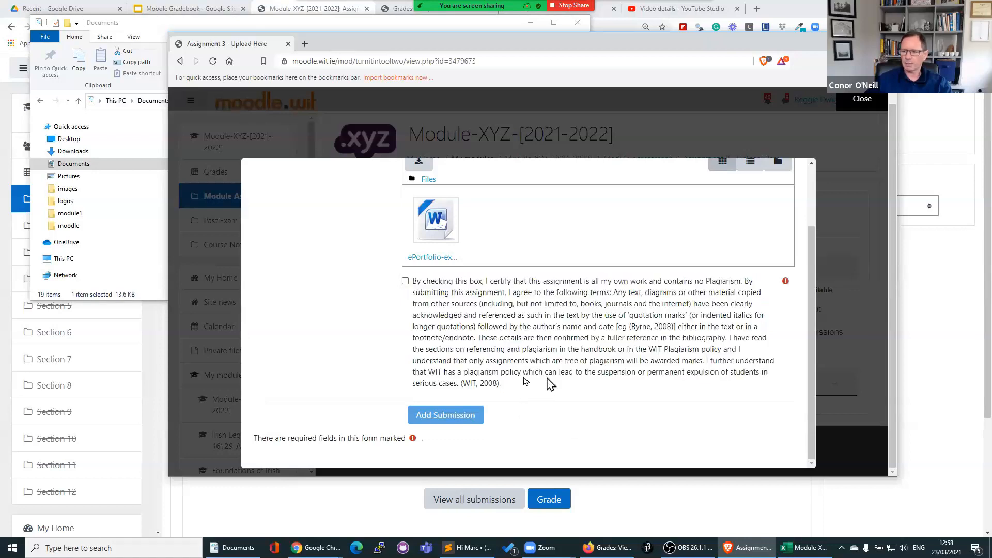
Accept the plagiarism declaration and submit the paper, closing the digital receipt
left_click(405, 281)
left_click(443, 417)
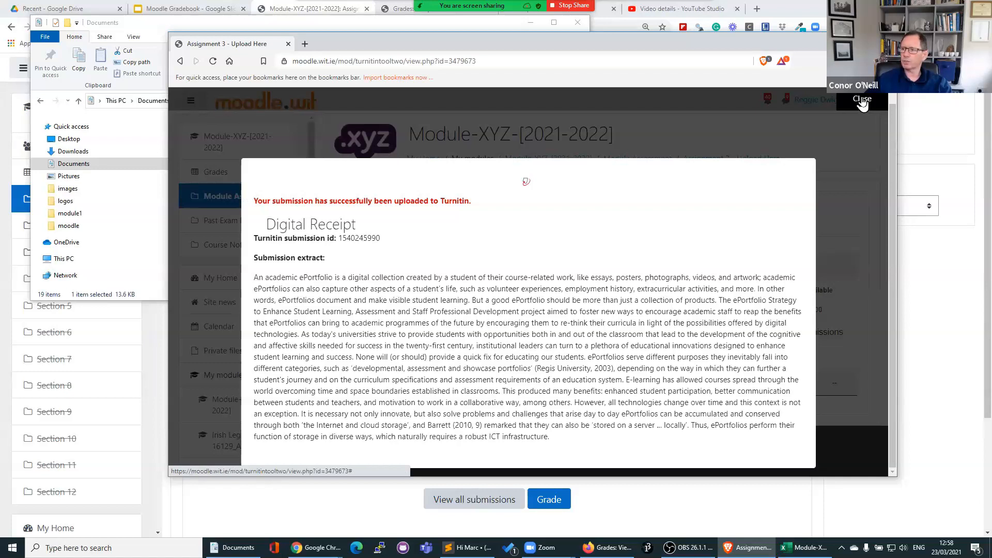
left_click(862, 100)
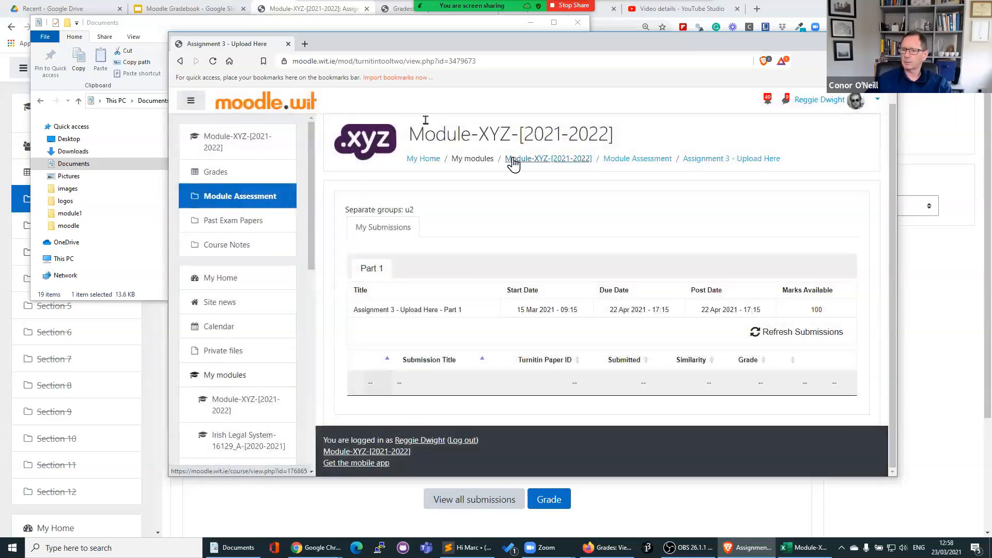
Switch to the teacher's session in Chrome and open Assignment 1 from the Module Assessment section of Module-XYZ
left_click(158, 399)
left_click(157, 398)
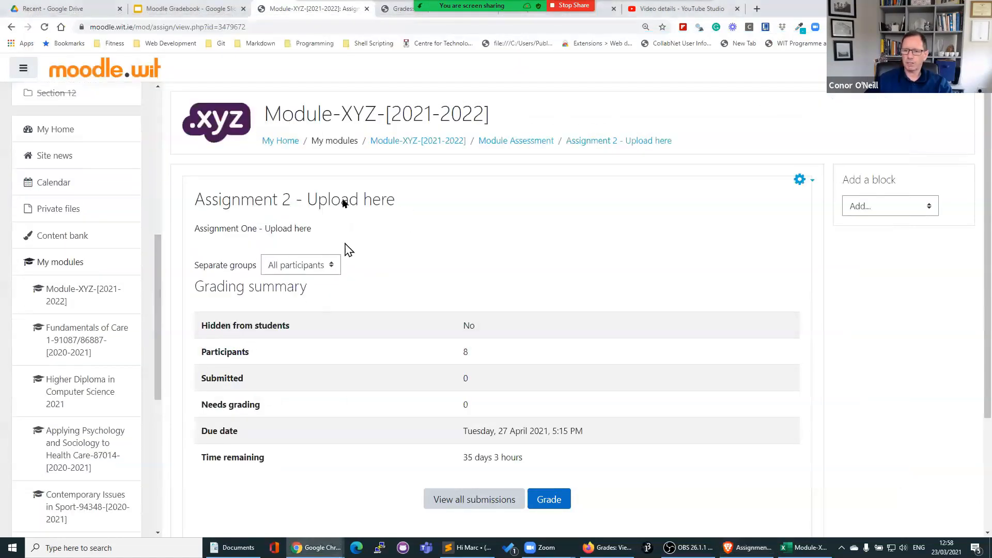
left_click(408, 140)
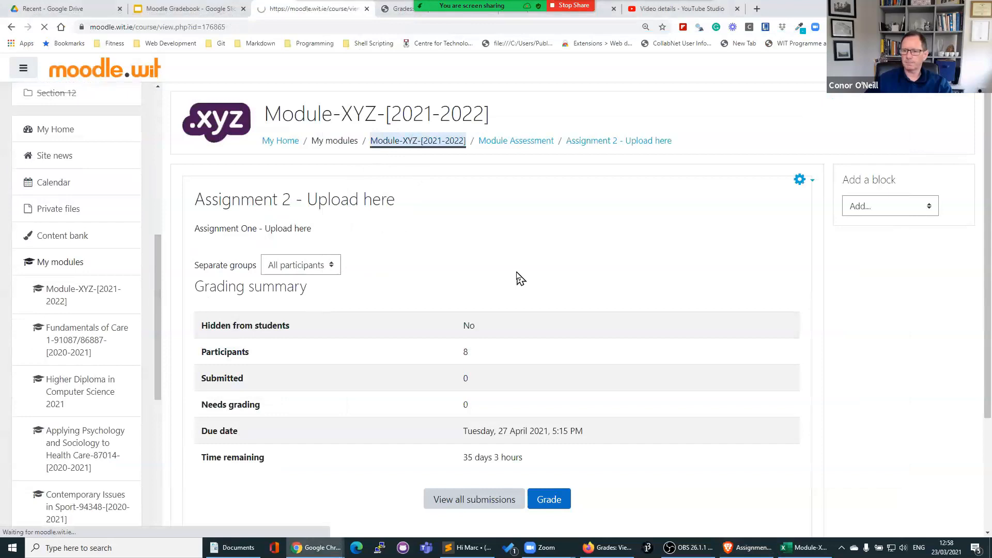
scroll(518, 273, "down", 1)
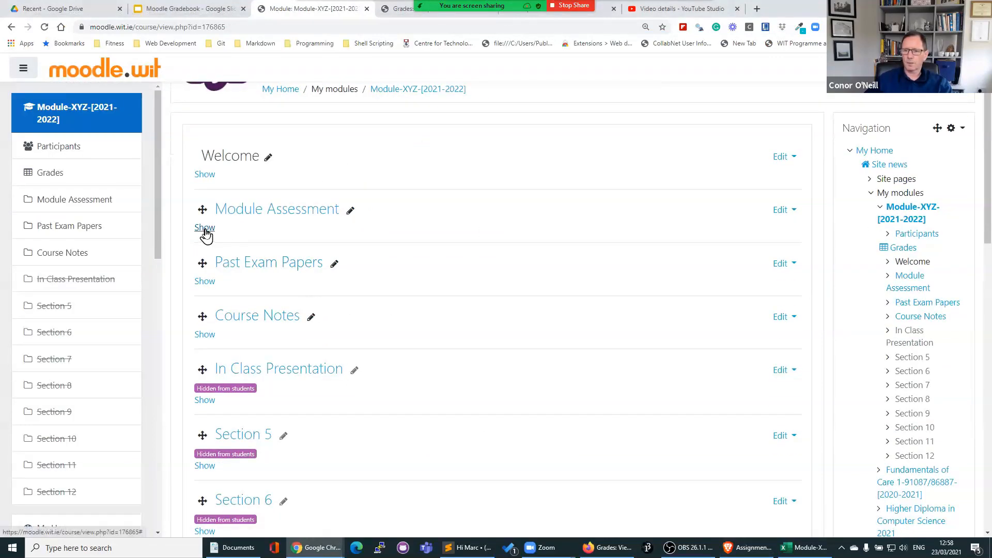
left_click(205, 230)
left_click(279, 257)
Show all submissions for Assignment 1 and find the student whose work is submitted for grading
scroll(436, 308, "down", 3)
left_click(475, 396)
scroll(406, 391, "down", 4)
scroll(406, 390, "down", 4)
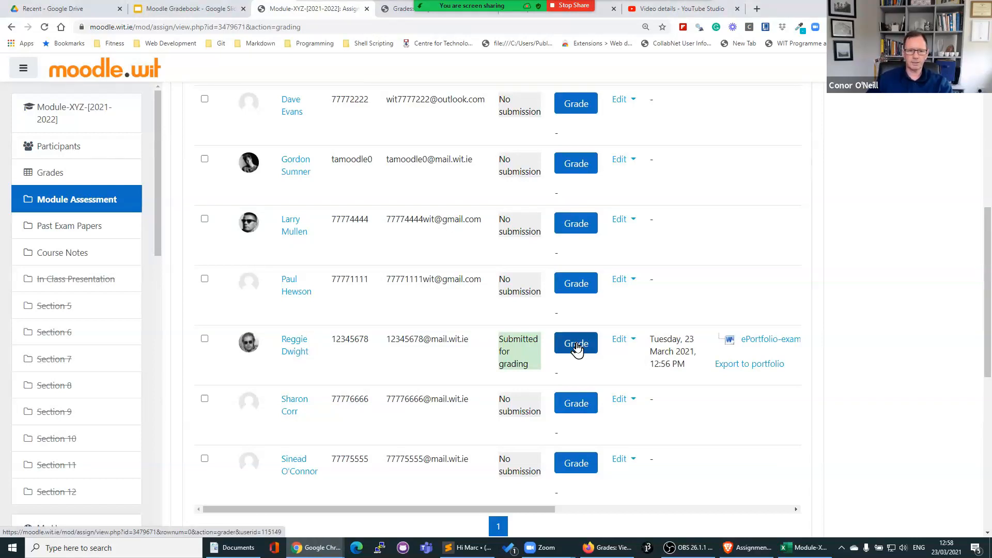
Open the submitted student work for grading and set the grade to 66 out of 100
left_click(577, 347)
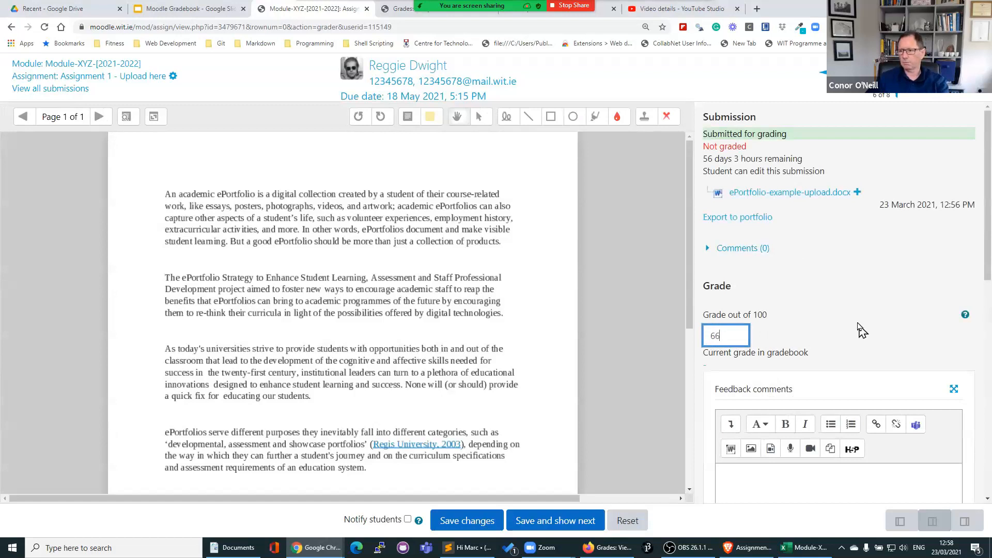
scroll(827, 320, "down", 3)
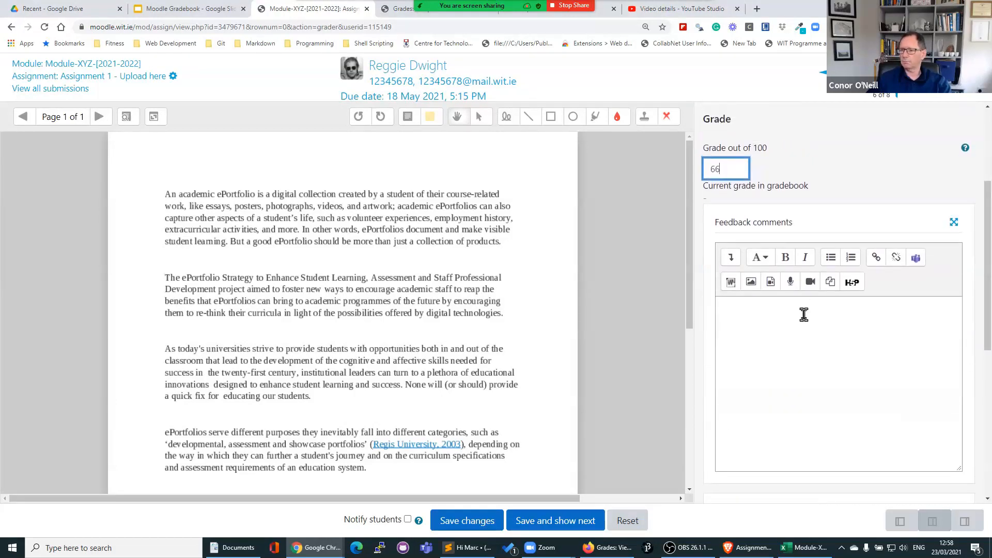
scroll(804, 315, "up", 1)
Underline "student learning. But a good ePortfolio" and "light of the possibilities offered" with red lines, and circle the "Regis University, 2003" citation with a red ellipse
left_click(529, 117)
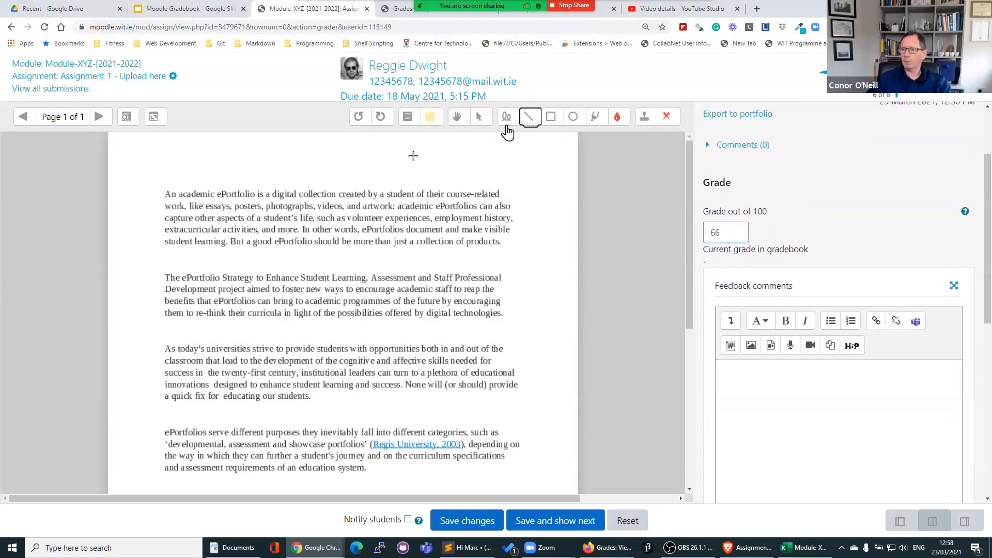
left_click_drag(184, 247, 309, 247)
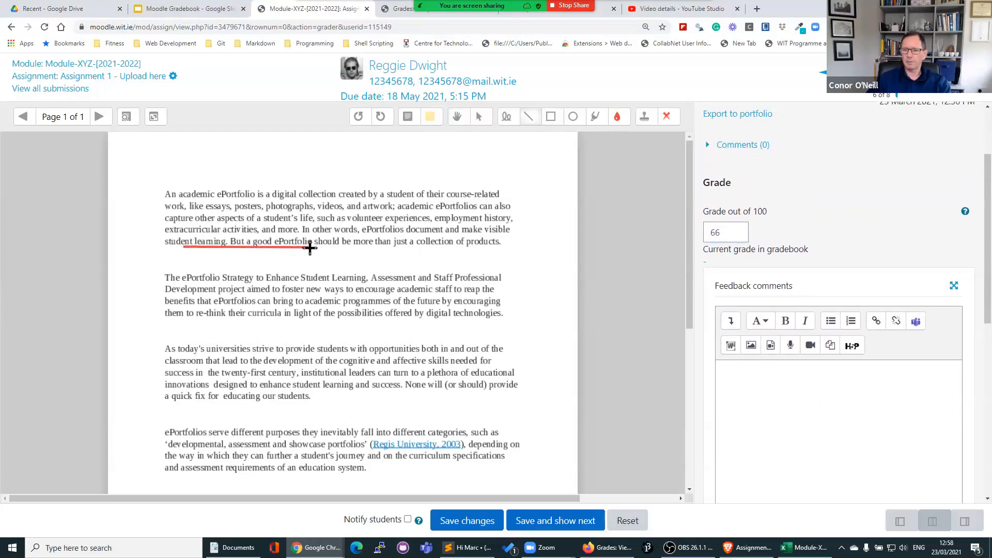
left_click_drag(300, 318, 408, 319)
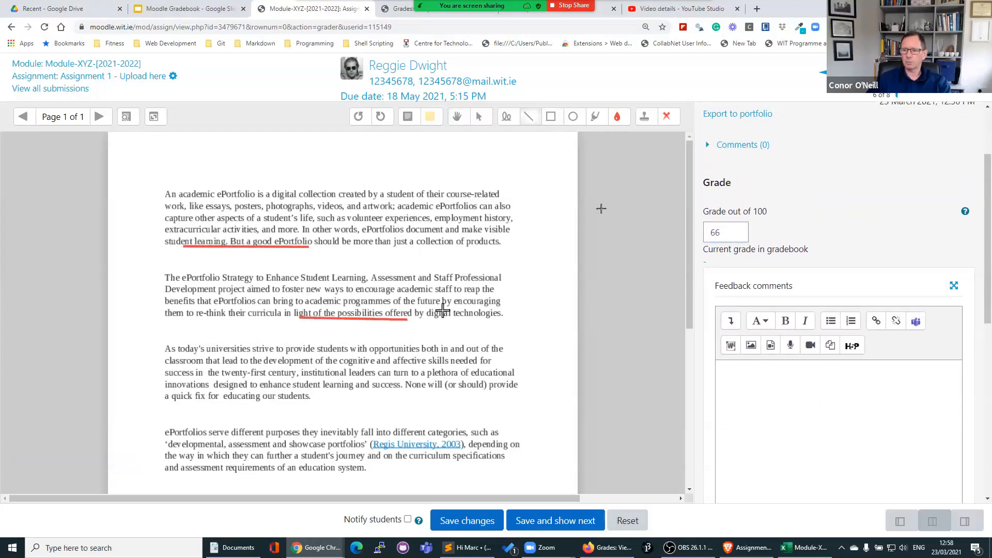
left_click(573, 119)
mouse_move(369, 423)
left_mouse_down()
mouse_move(420, 461)
mouse_move(469, 457)
left_mouse_up()
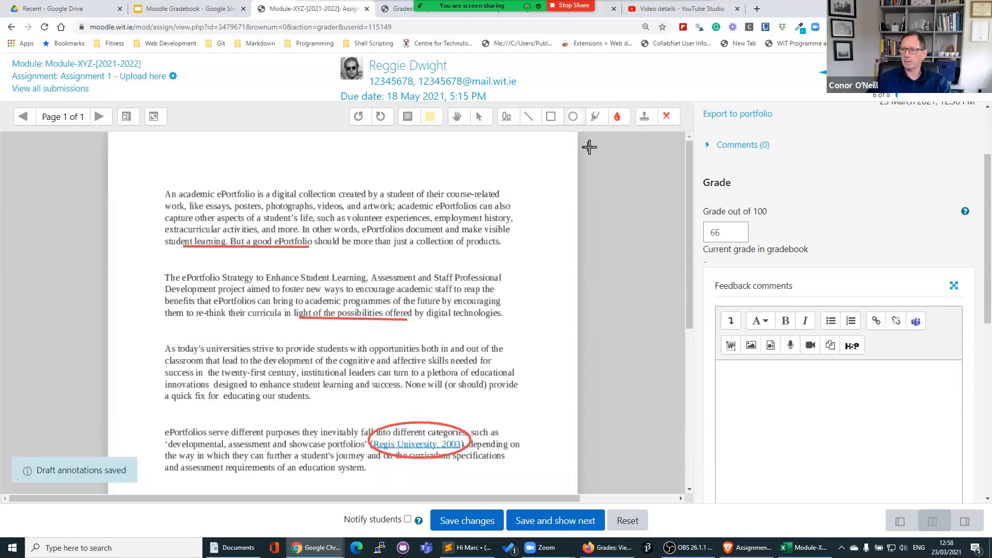
Add a yellow comment reading "sdasdsadsdfsad" above the first paragraph of the submission
left_click(431, 117)
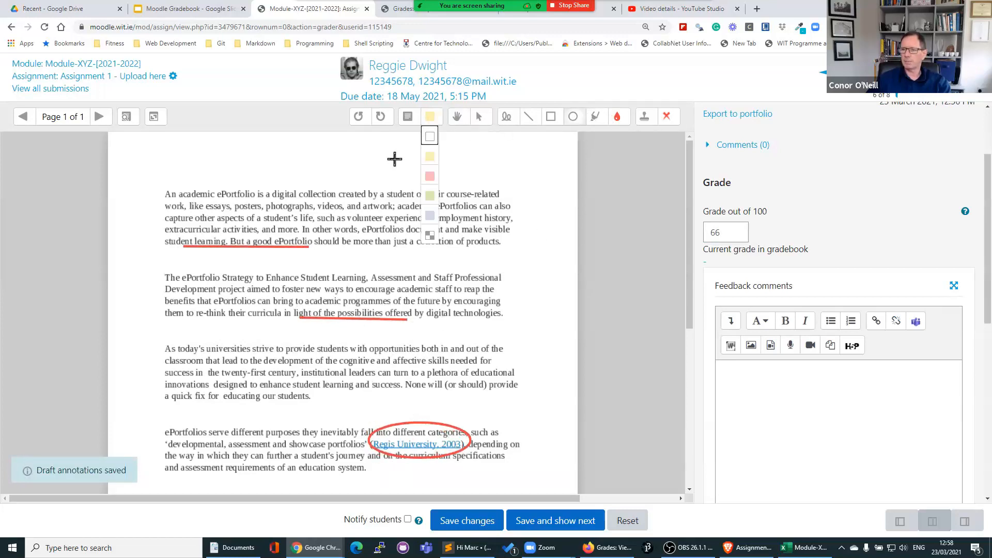
left_click(430, 156)
mouse_move(409, 155)
left_mouse_down()
mouse_move(526, 202)
mouse_move(552, 229)
left_mouse_up()
type("sdasdsadsdfsad")
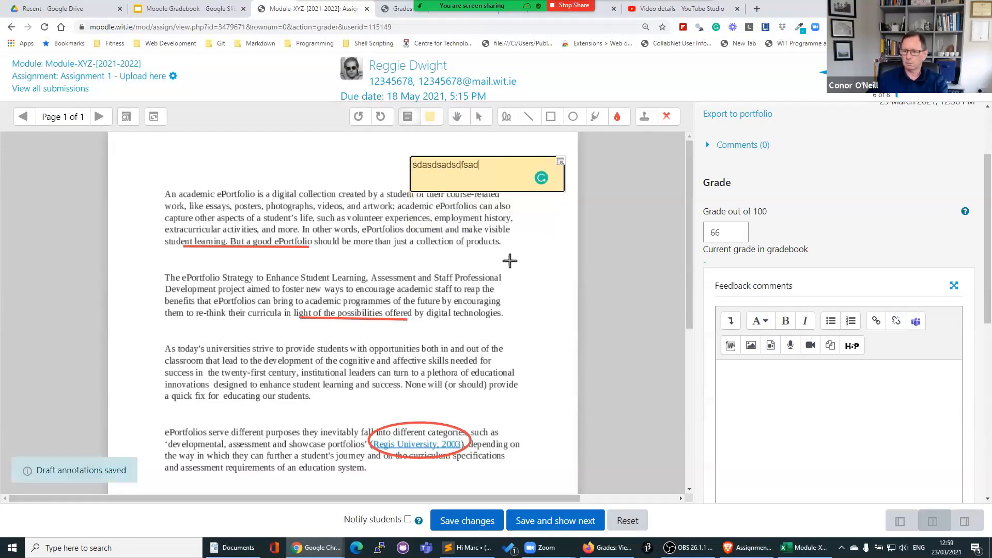
left_click(518, 264)
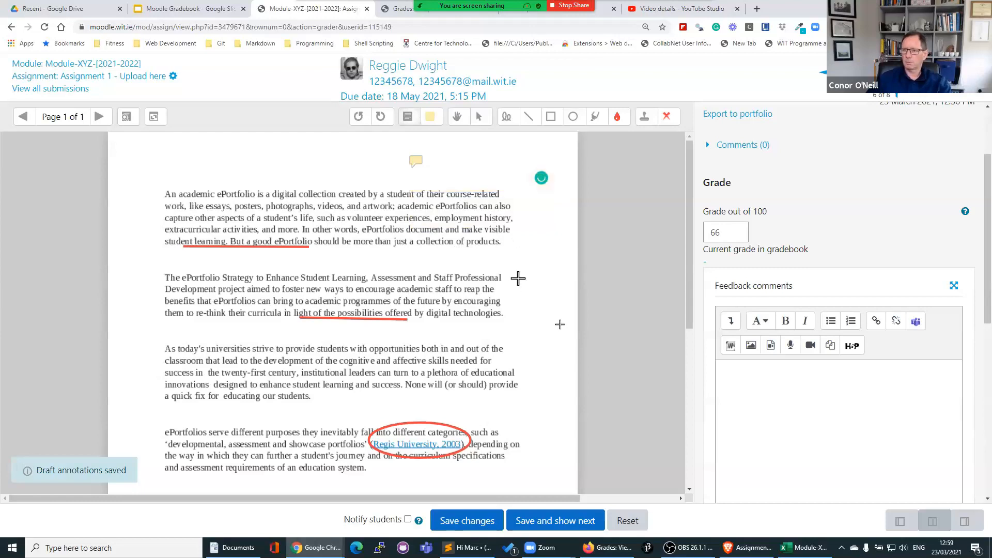
Enter "feedback will appear here" as the feedback comment, correcting the misspelled first word
scroll(166, 398, "down", 3)
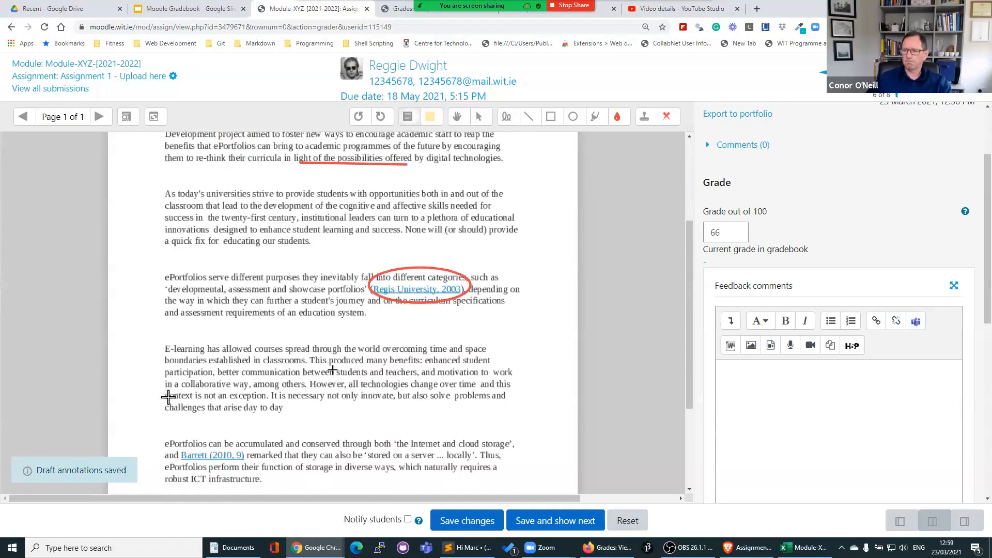
left_click(739, 389)
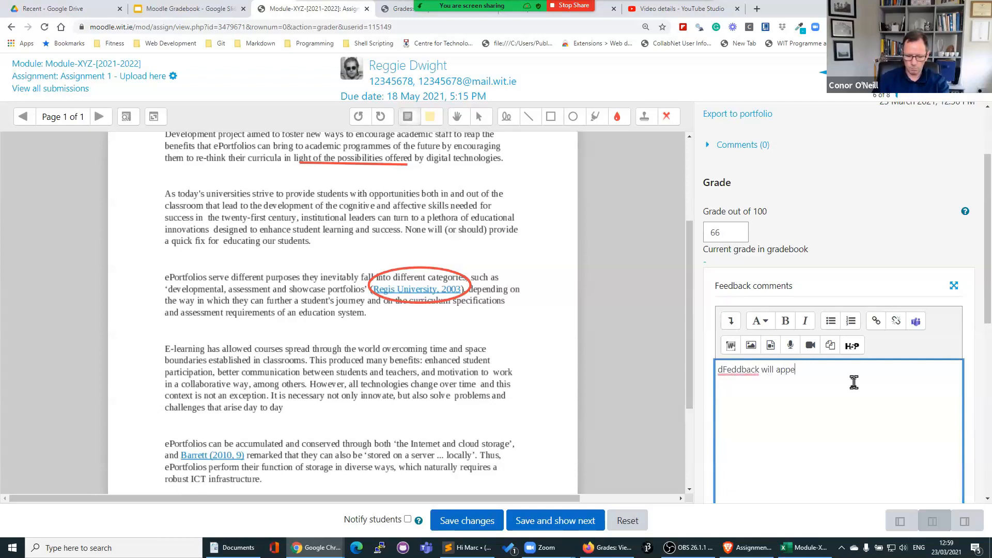
type("ere")
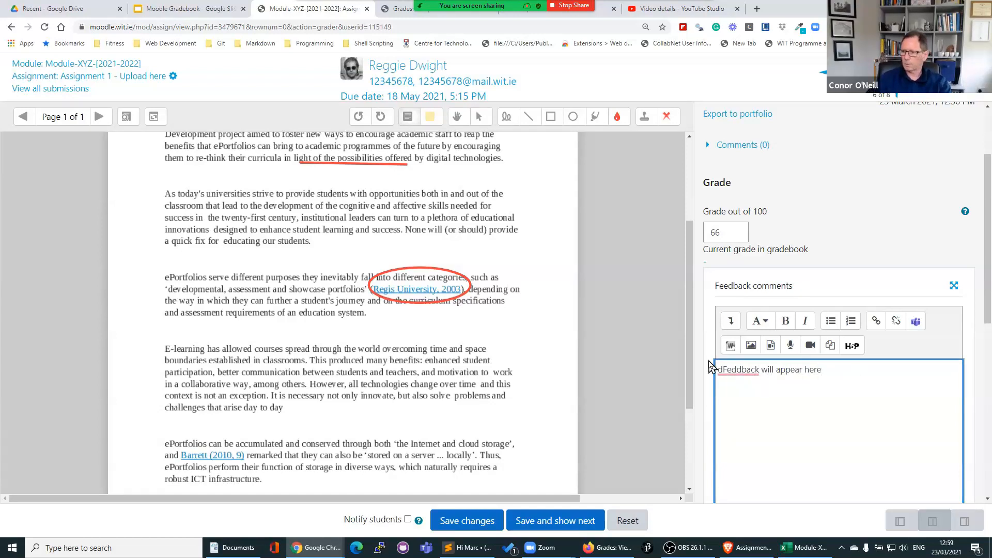
right_click(731, 368)
left_click(739, 391)
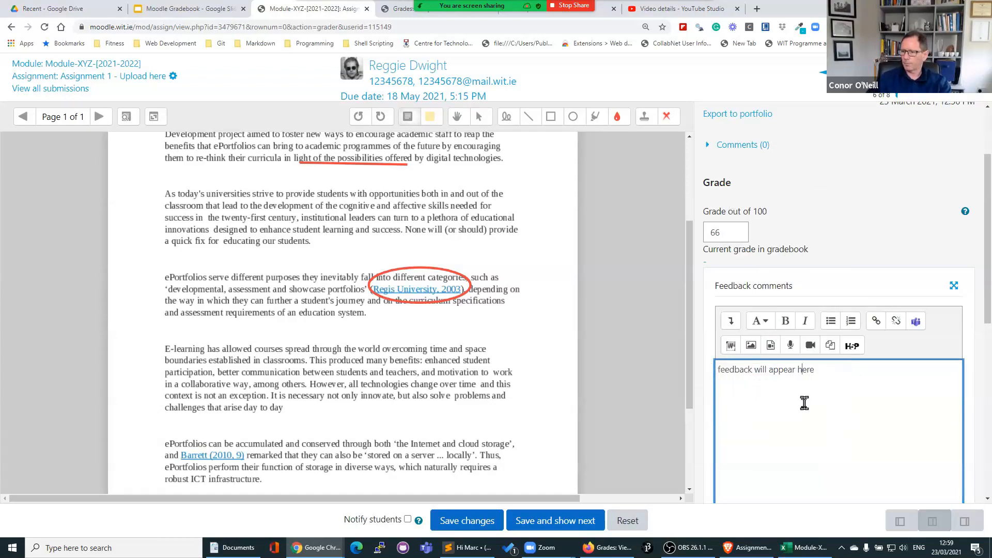
Look over the feedback files area, the written feedback comment and the annotations on the document
scroll(805, 404, "down", 5)
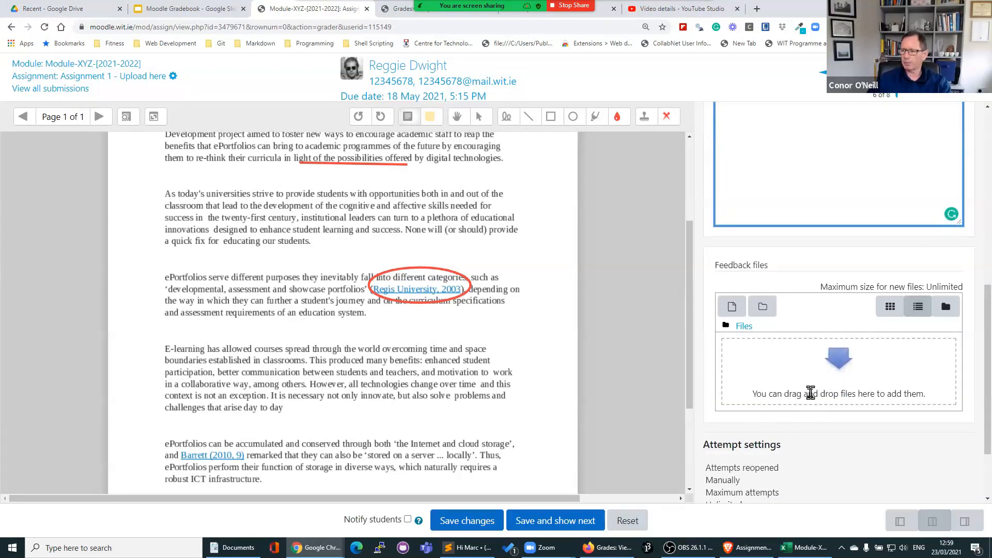
scroll(813, 401, "down", 2)
scroll(843, 406, "up", 9)
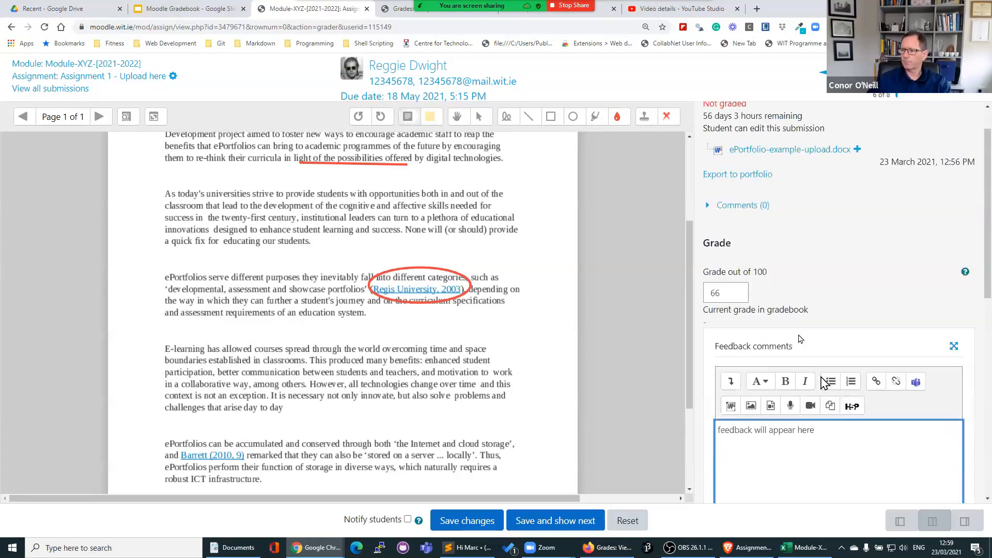
left_click_drag(833, 437, 658, 445)
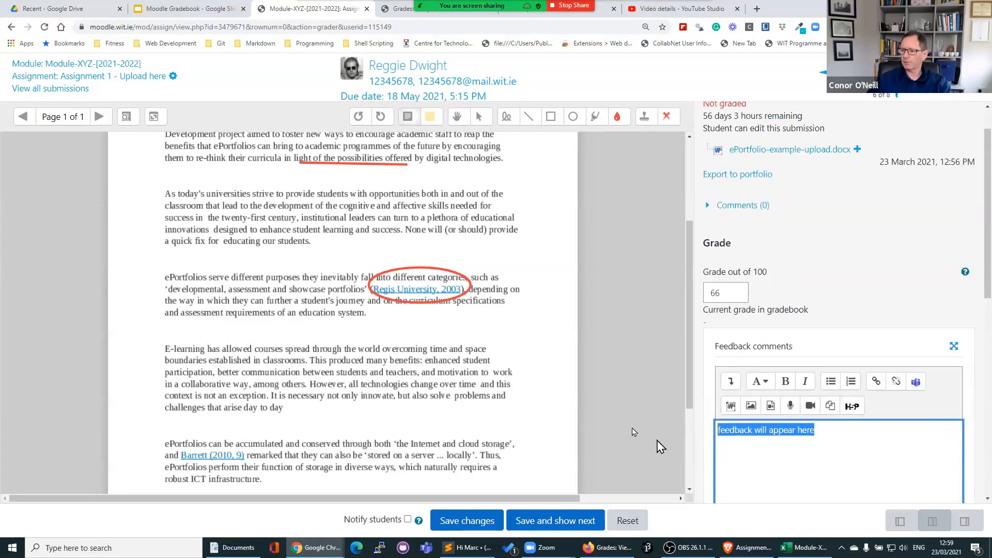
scroll(354, 280, "up", 3)
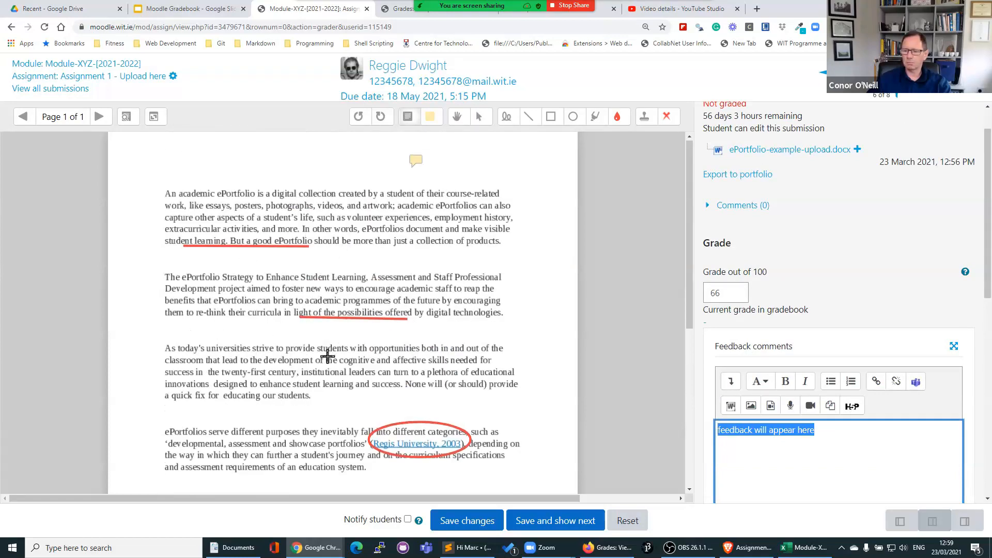
Save the grade and feedback for the student's Assignment 1 submission and close the confirmation
scroll(328, 356, "down", 5)
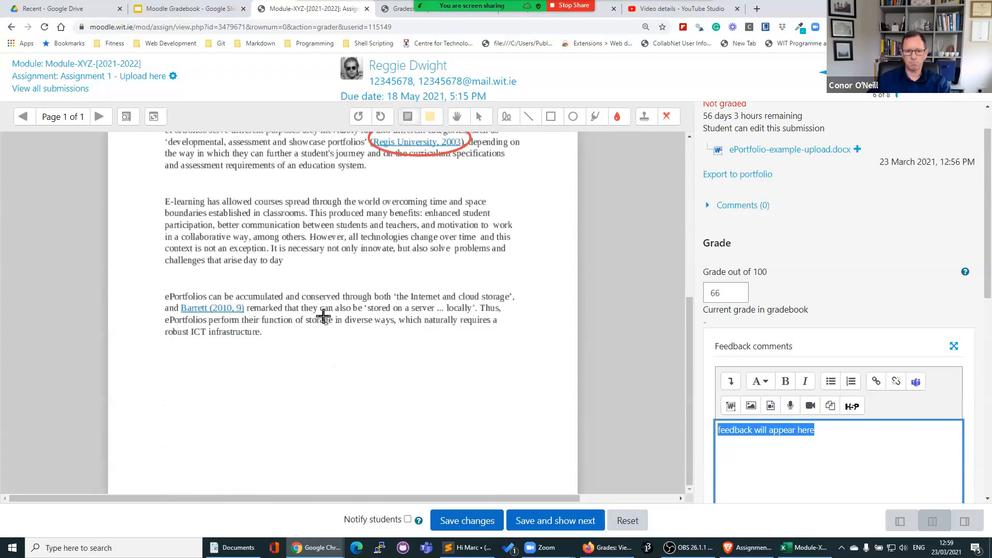
left_click(472, 526)
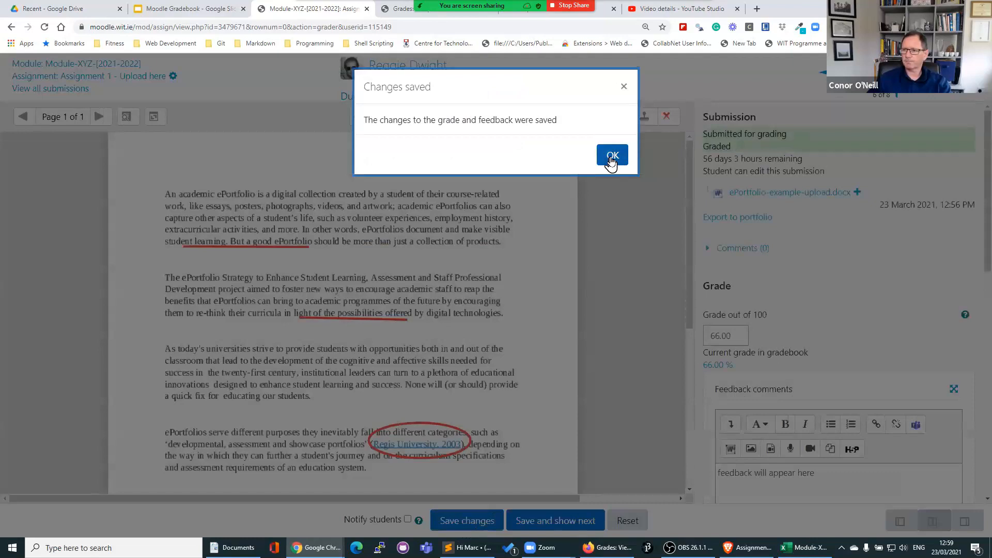
left_click(612, 156)
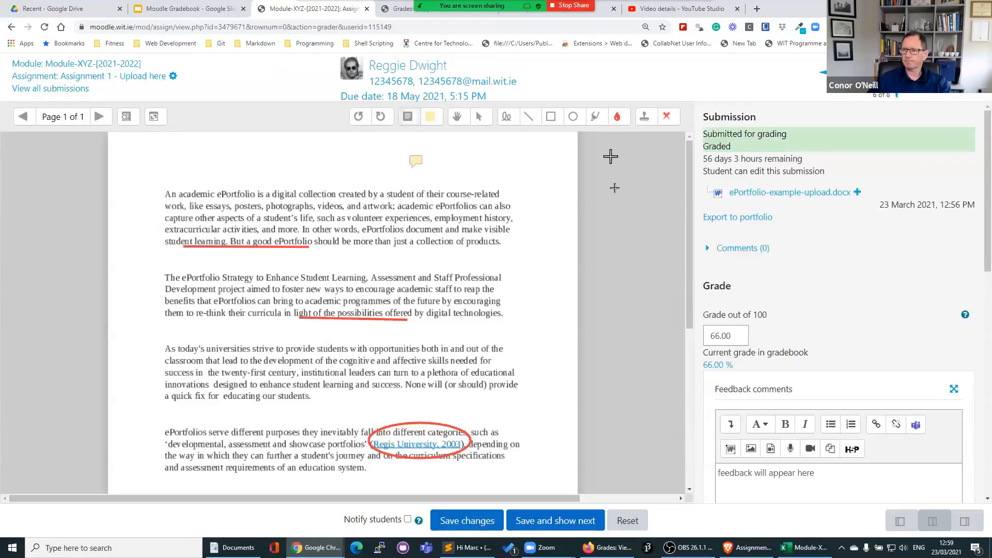
Open the grader report for Module-XYZ-[2021-2022] at the student grades table, dismissing the alarm notification
left_click(101, 69)
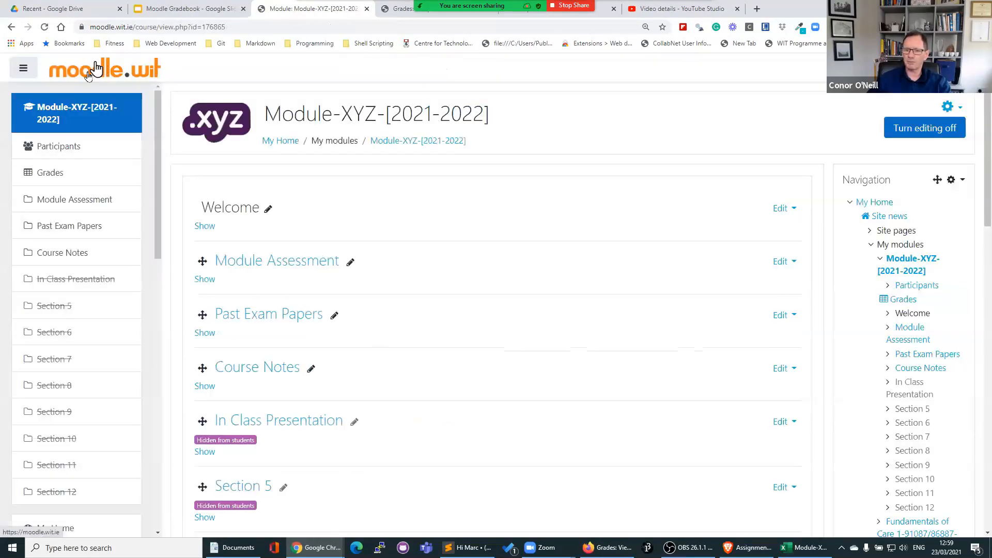
left_click(41, 180)
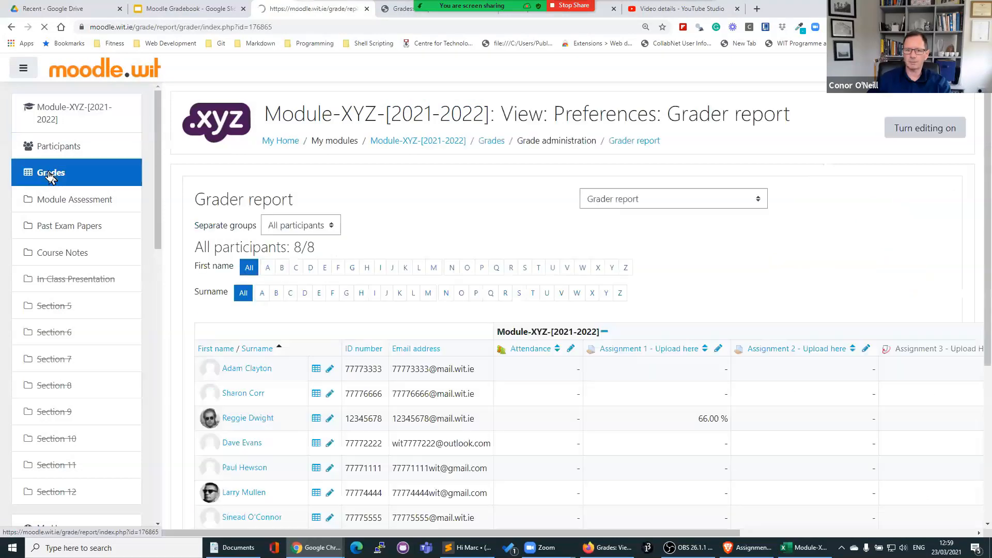
scroll(658, 448, "down", 1)
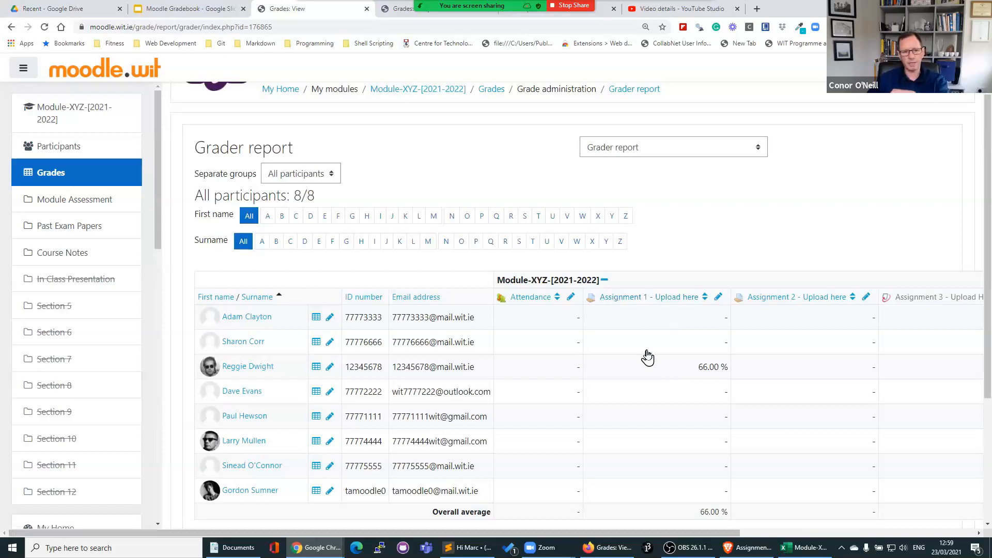
scroll(665, 454, "down", 2)
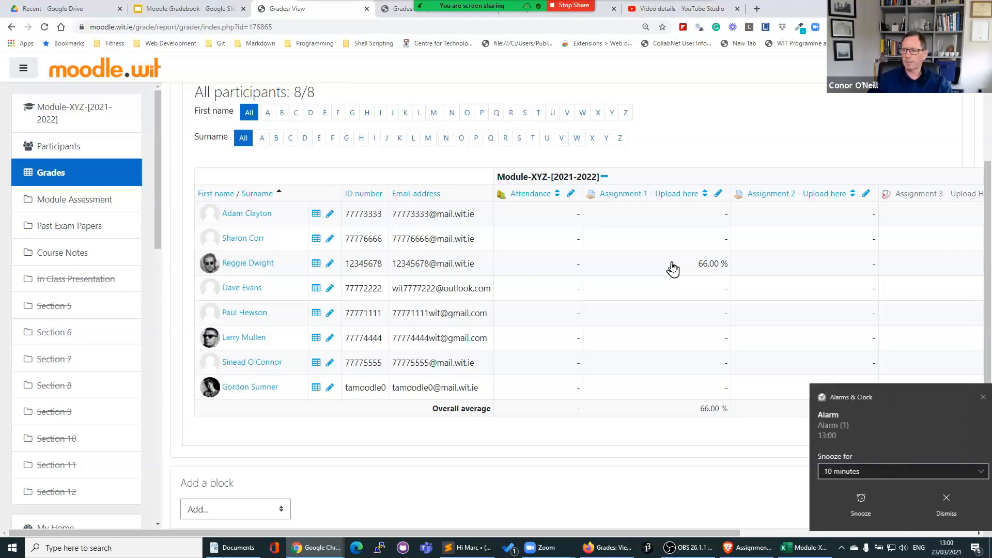
left_click(934, 506)
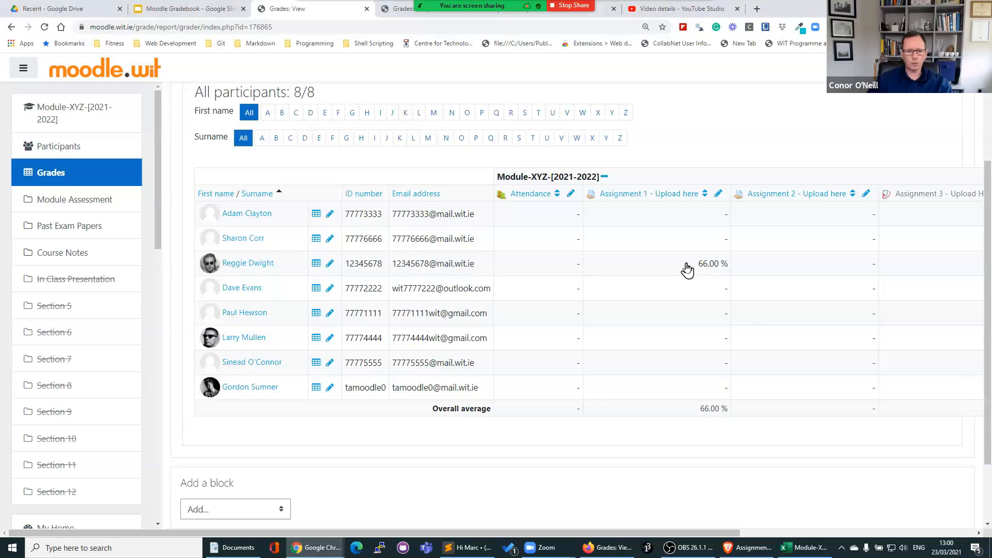
Override the graded student's Assignment 1 mark with 77 directly in the grader report
left_click(687, 267)
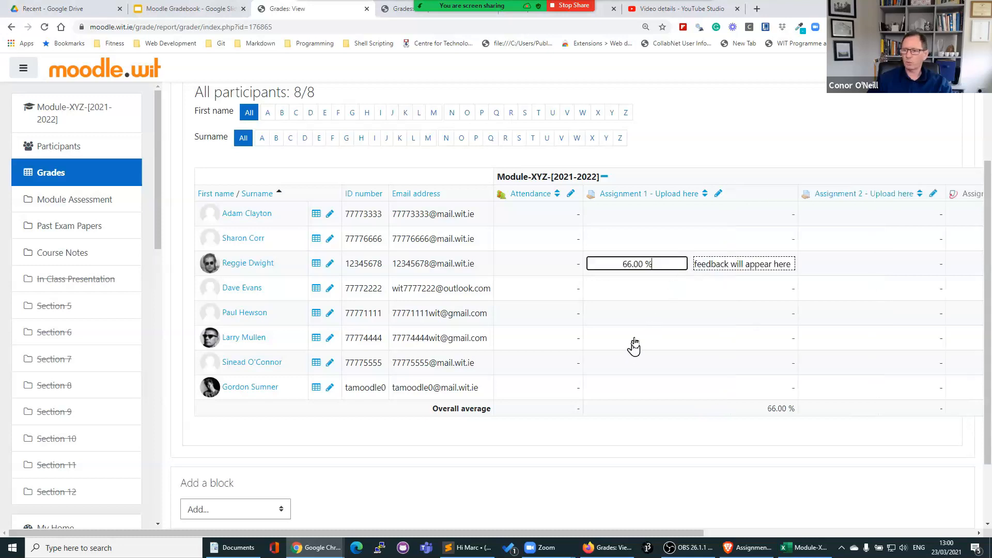
left_click(739, 264)
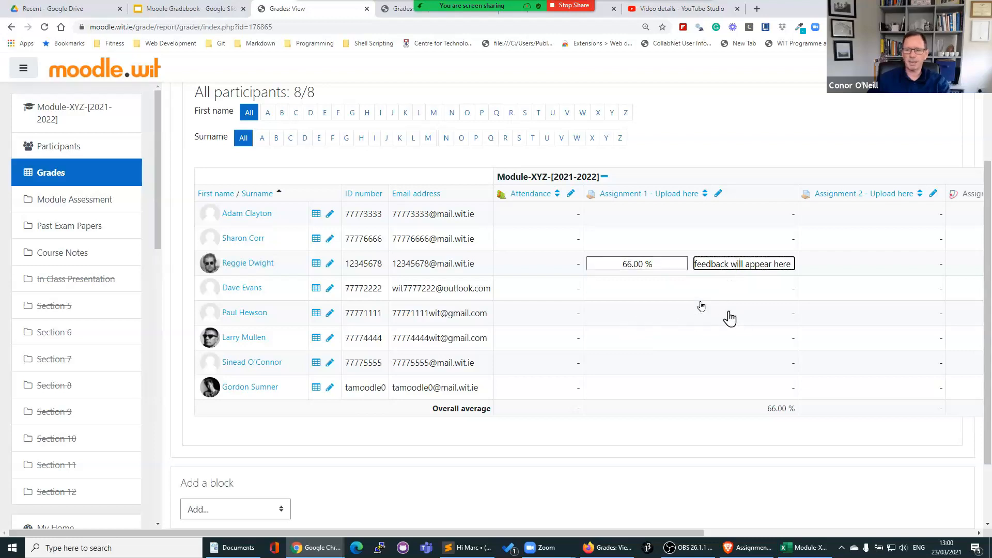
left_click(636, 264)
left_click_drag(666, 263, 528, 268)
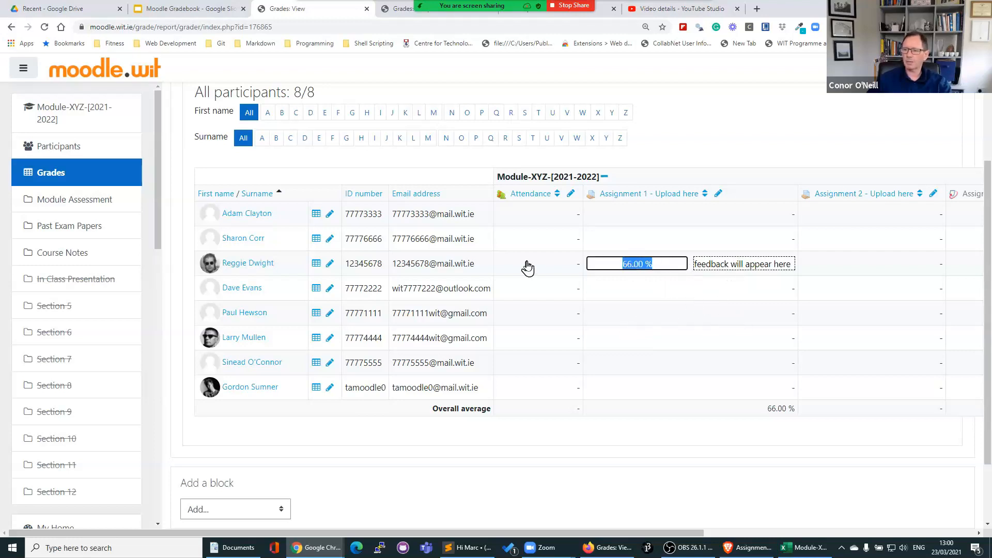
type("77")
key("Return")
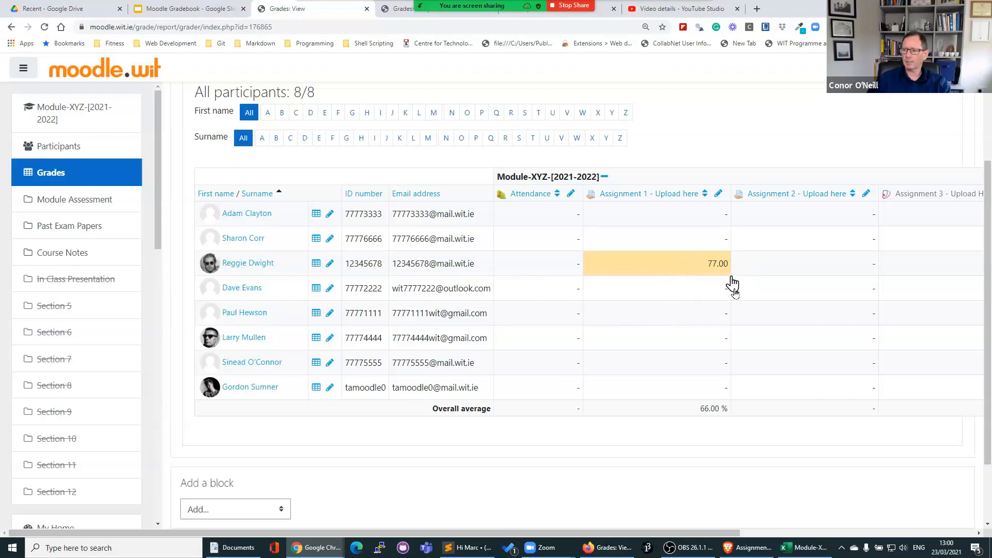
scroll(642, 388, "up", 3)
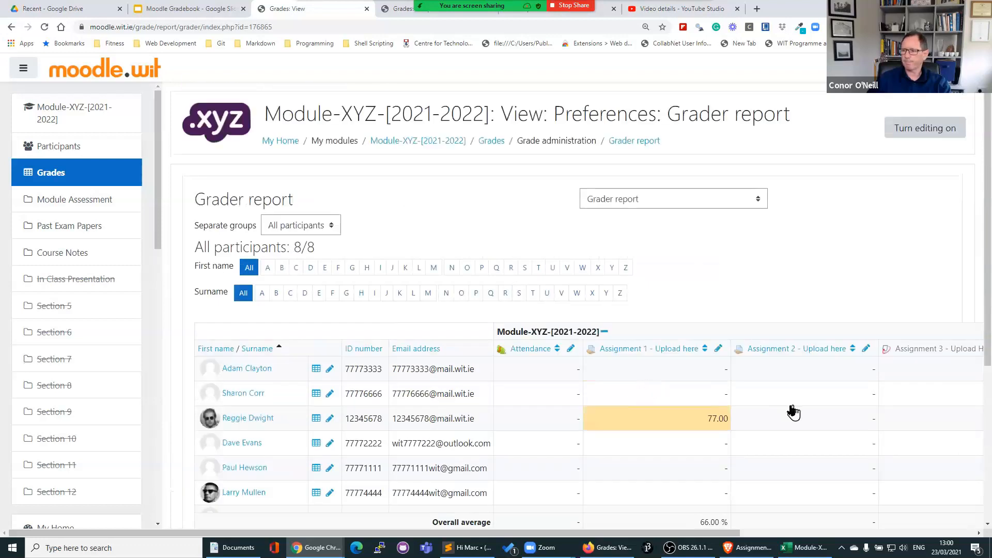
scroll(786, 416, "down", 2)
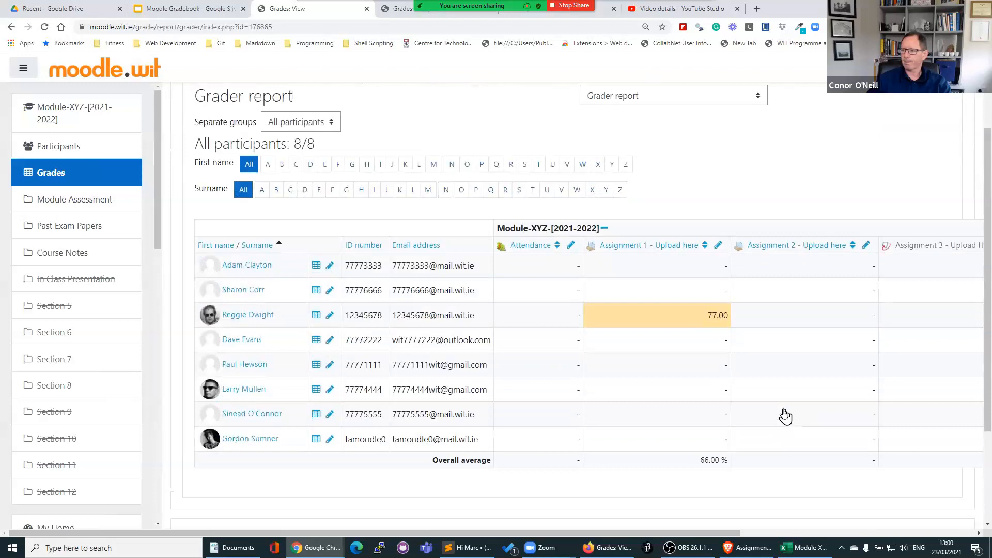
Expand the Module Assessment section, and open the Assignment 1 - Upload here page in the student's Brave window
left_click(62, 200)
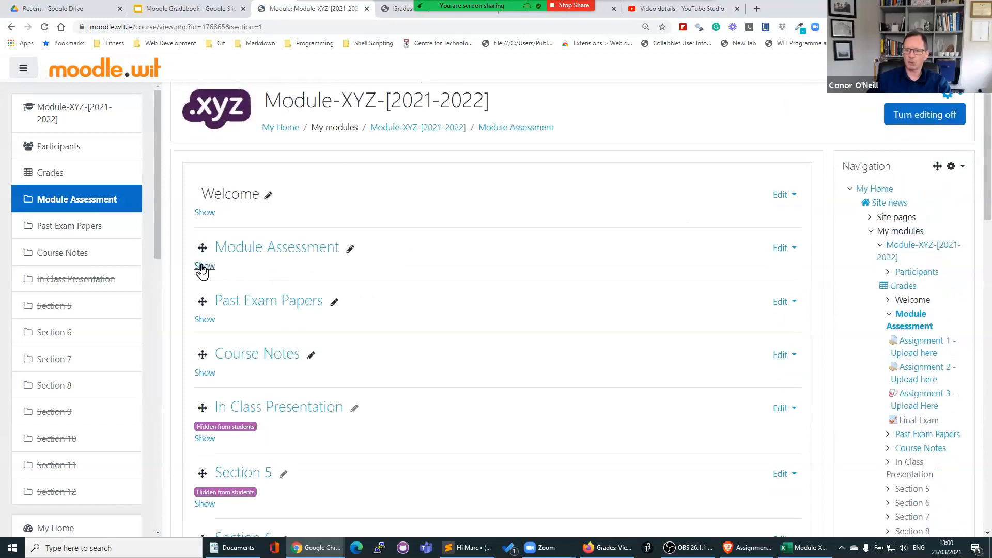
left_click(203, 266)
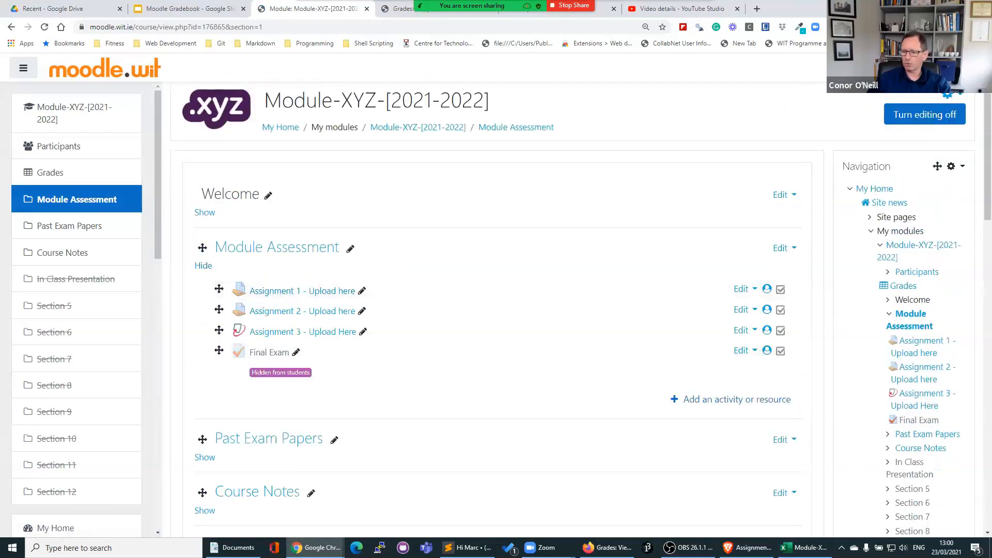
left_click(748, 548)
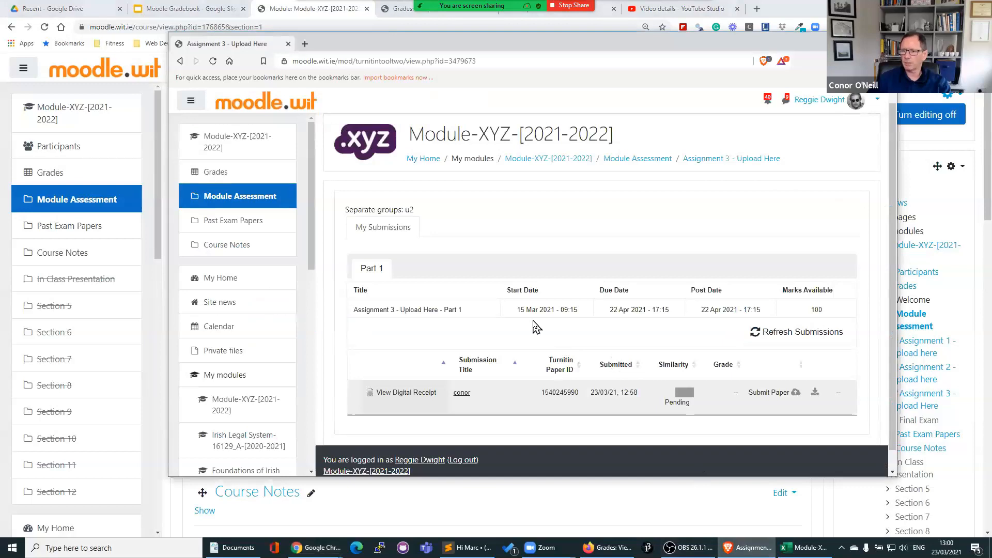
left_click(557, 160)
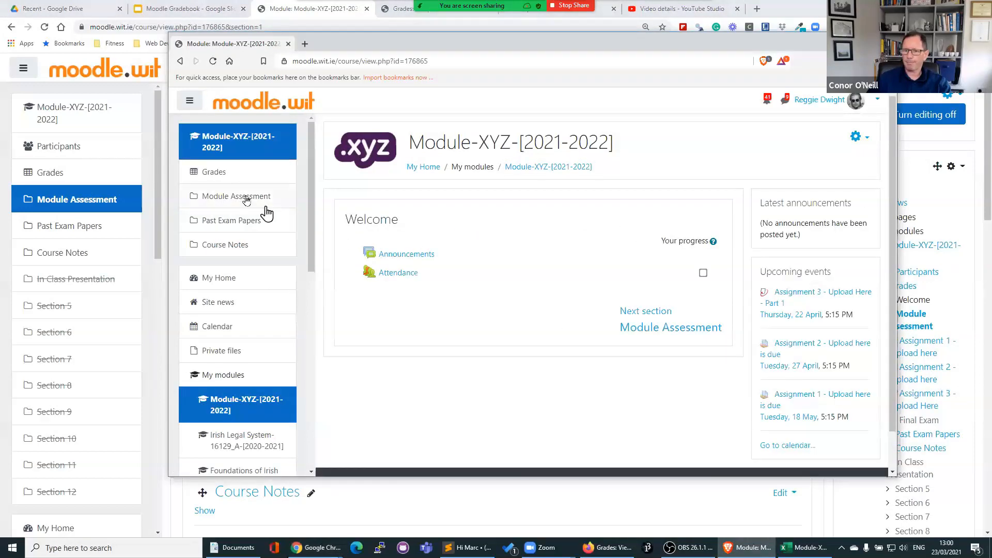
left_click(247, 198)
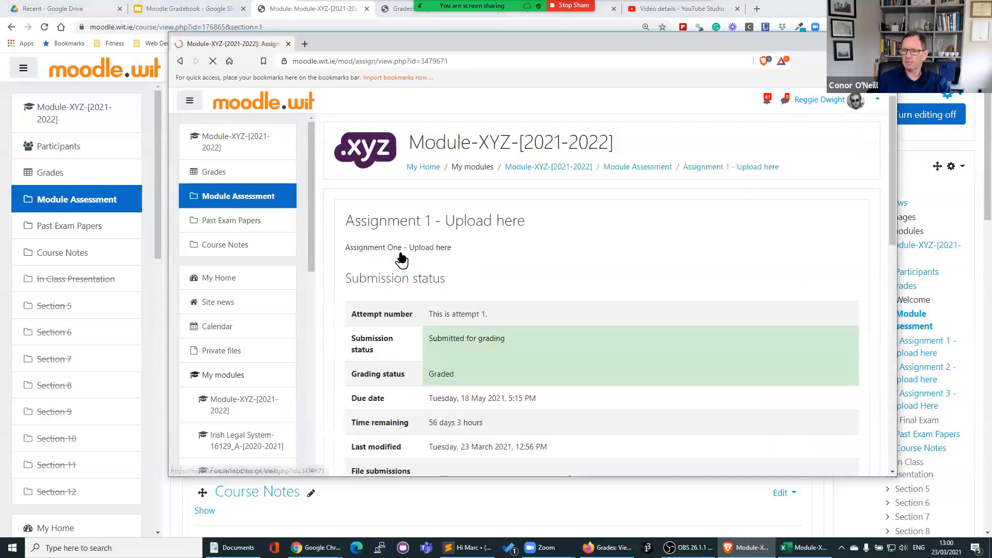
Highlight the grade and the feedback comment in the Feedback section of the student's Assignment 1 page
scroll(453, 293, "down", 5)
scroll(457, 299, "down", 5)
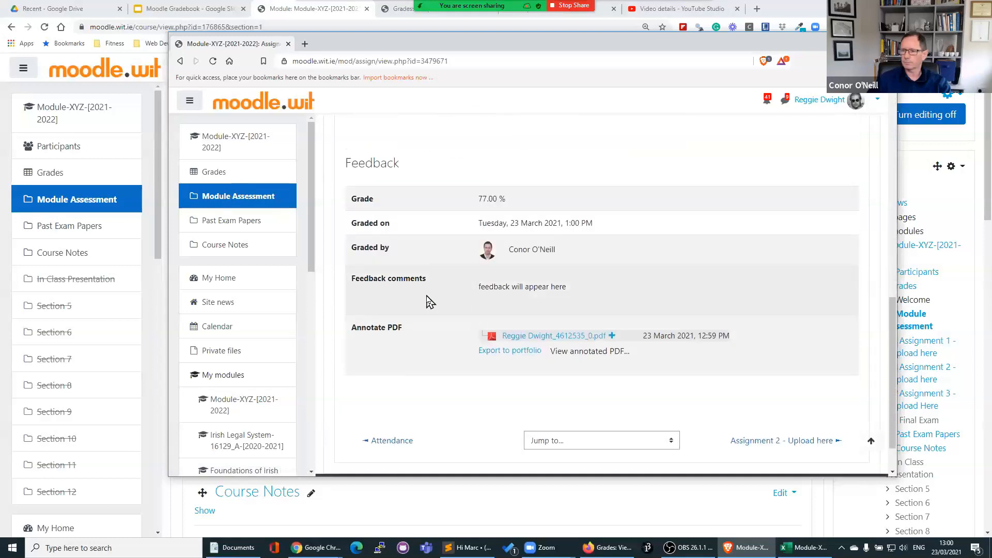
left_click_drag(518, 201, 468, 201)
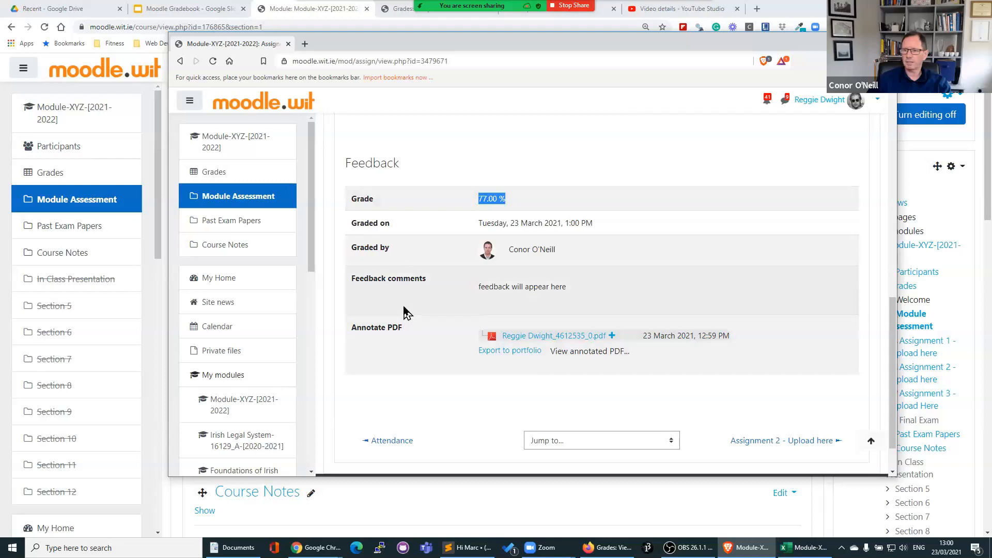
left_click_drag(567, 288, 475, 287)
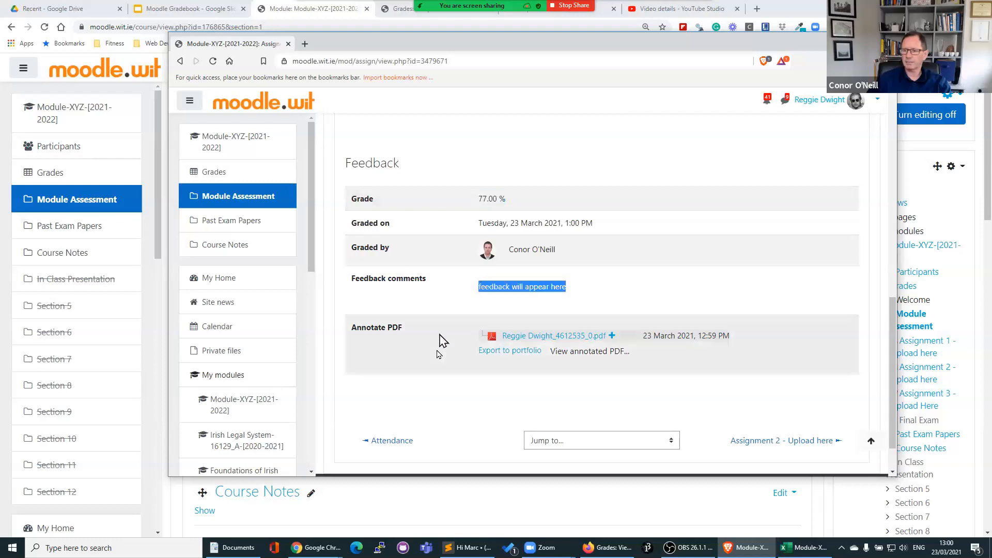
Download the annotated PDF of the submission to the Downloads folder and open it
left_click(536, 336)
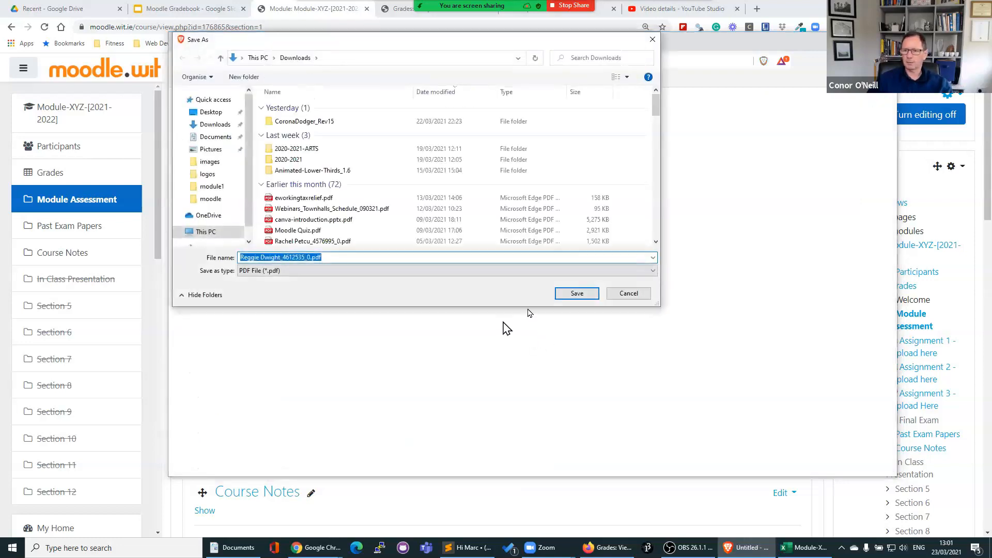
left_click(629, 292)
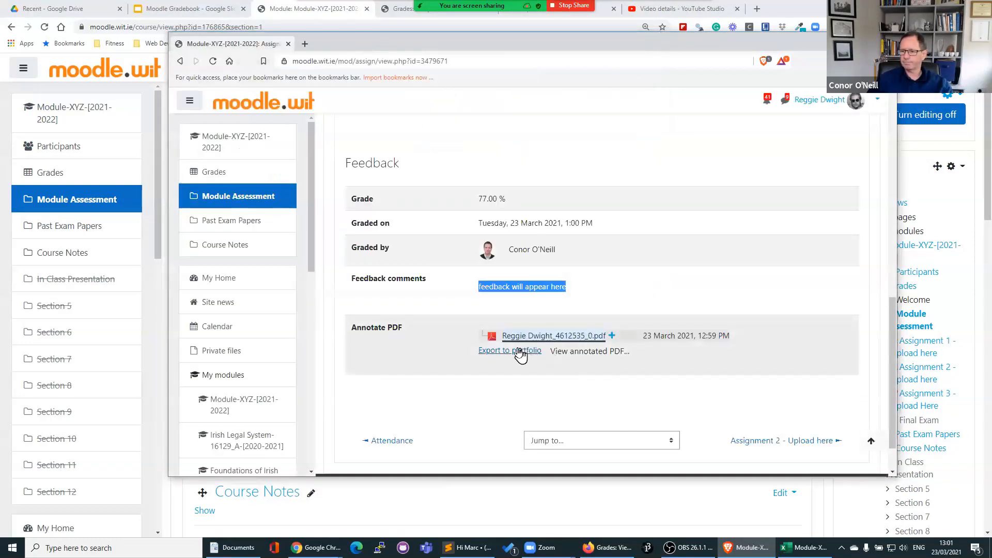
left_click(541, 337)
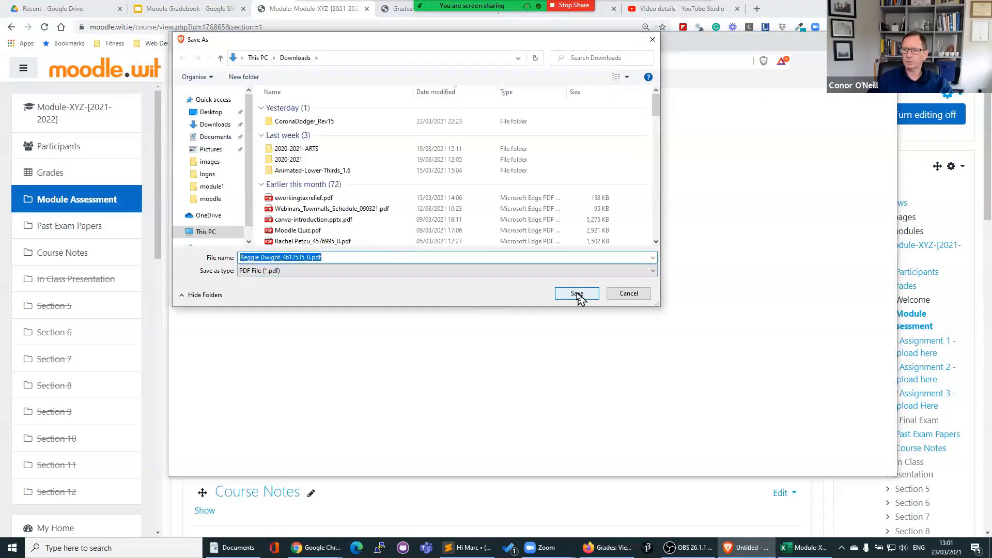
left_click(578, 295)
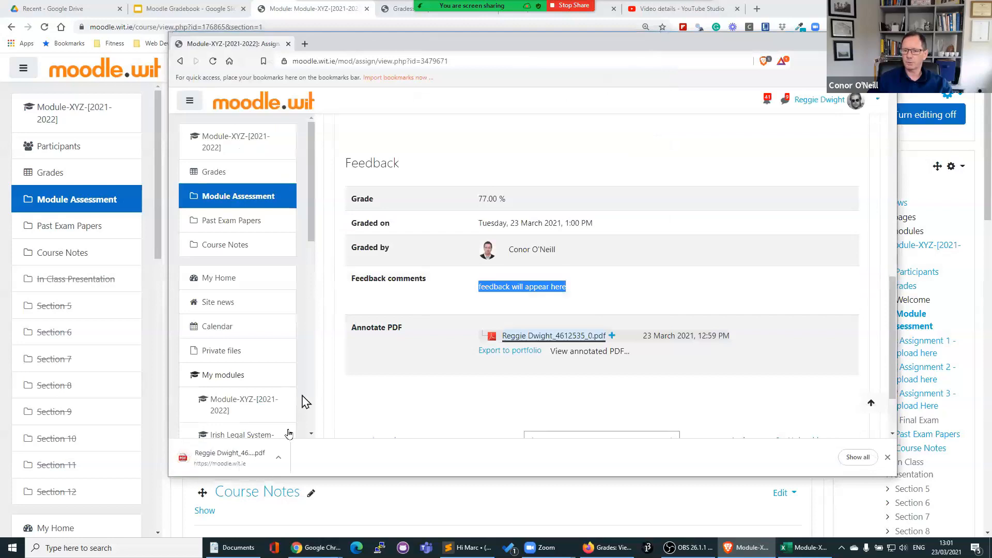
left_click(281, 462)
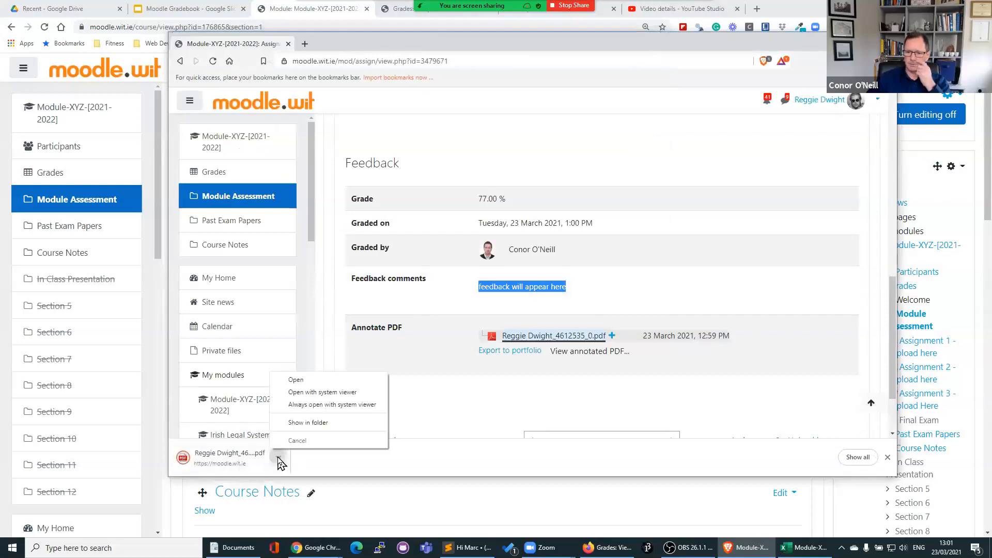
left_click(312, 383)
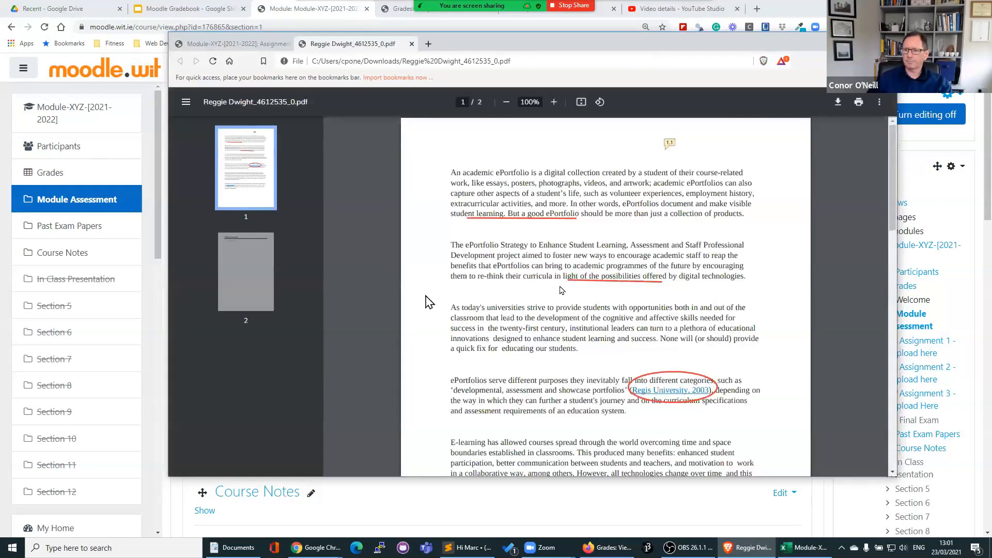
Look over the teacher's annotations in the downloaded PDF and close it
scroll(641, 383, "down", 2)
scroll(641, 385, "up", 2)
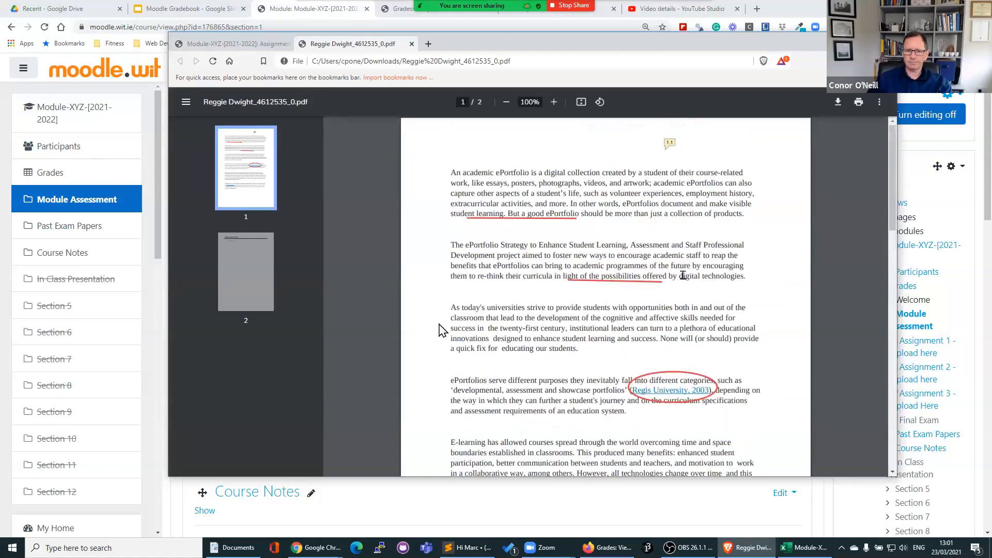
left_click(412, 44)
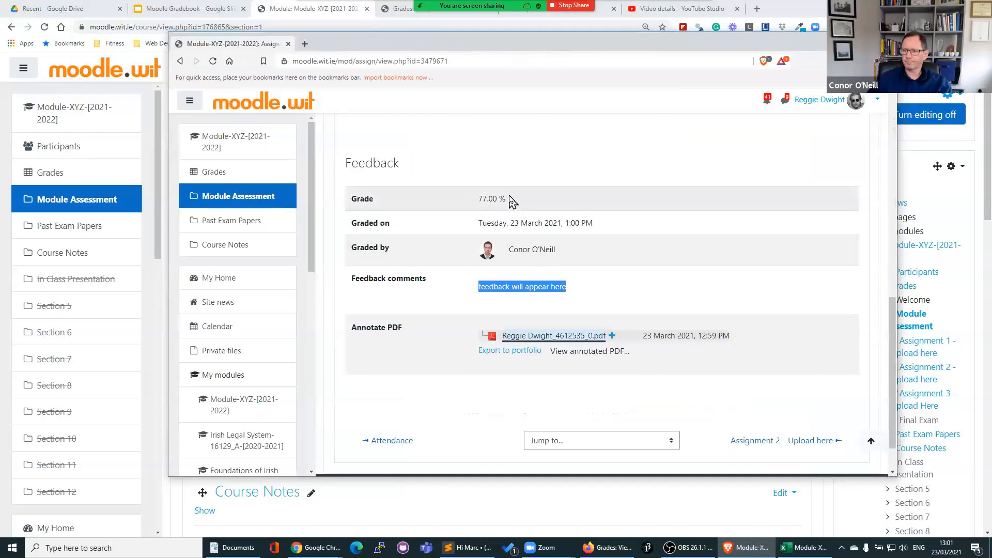
Open the student's own grades report for the module and highlight the Assignment 1 percentage
scroll(522, 248, "up", 3)
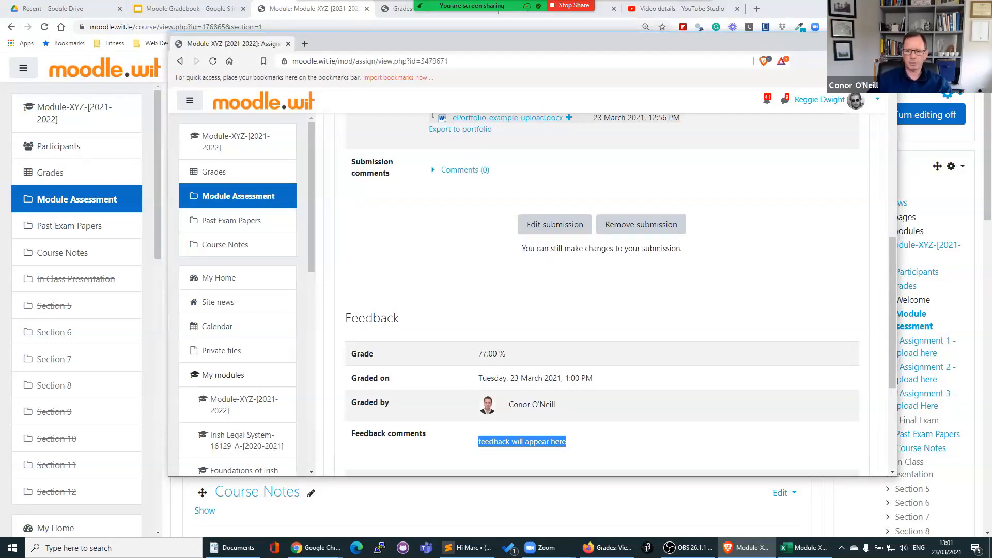
left_click(215, 175)
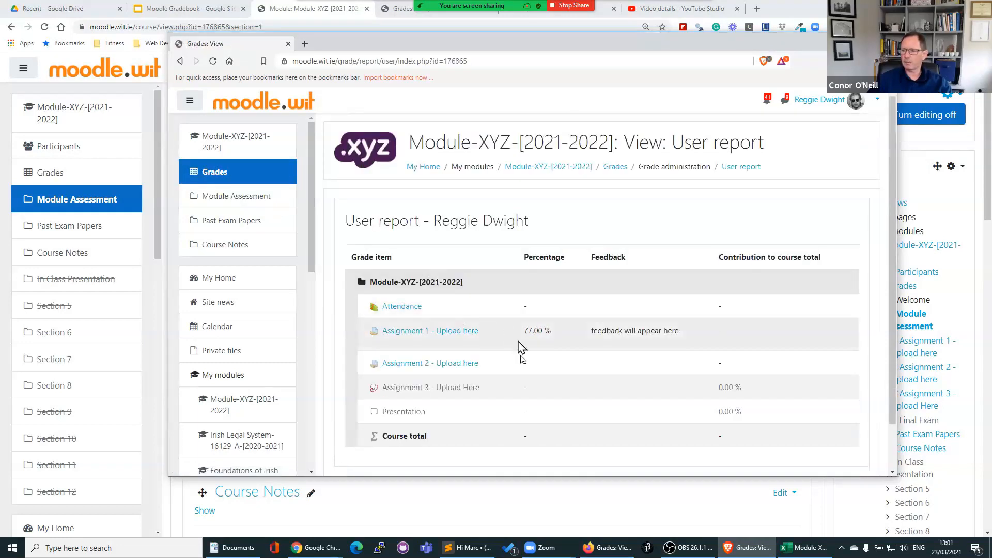
left_click_drag(526, 331, 544, 331)
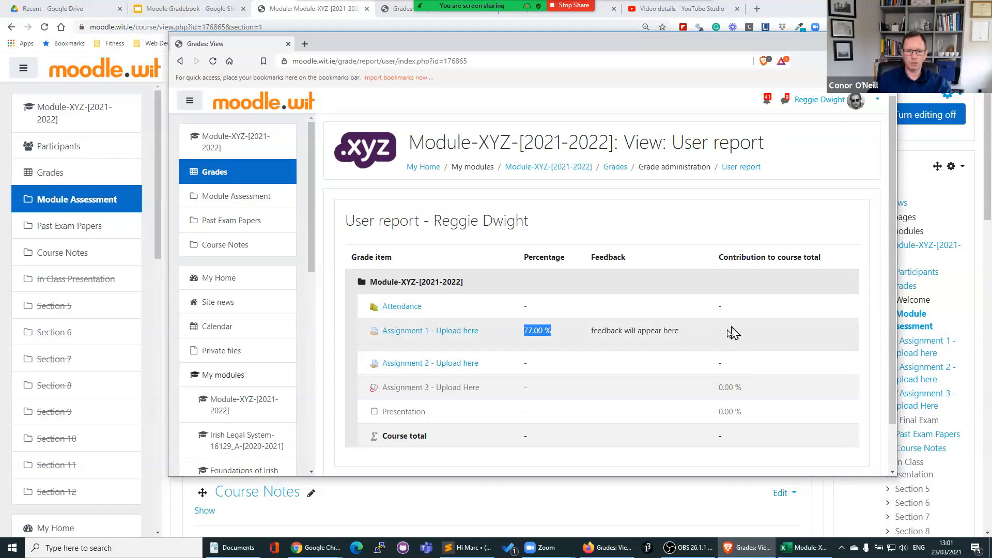
Return to the teacher's Chrome window and open the main page of Module-XYZ-[2021-2022]
left_click(159, 293)
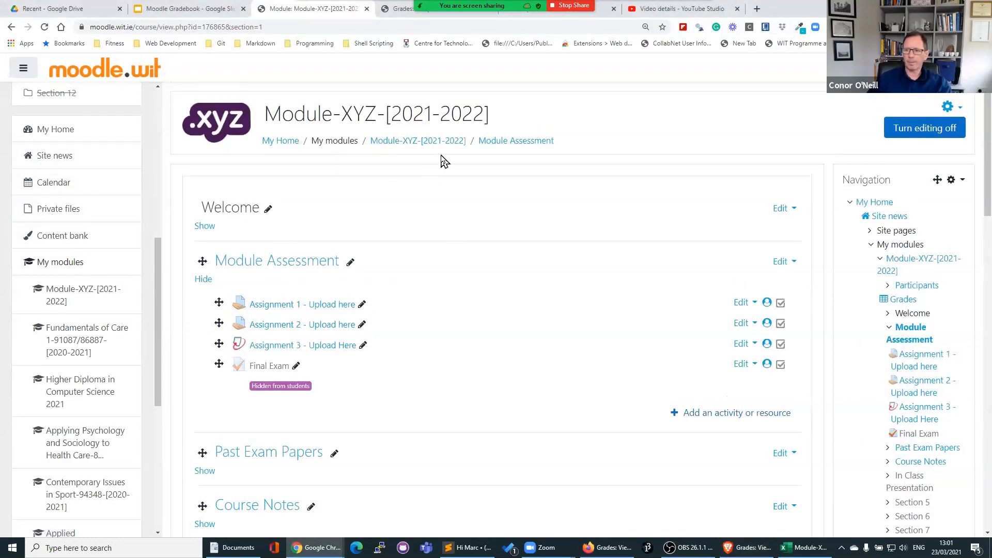
left_click(409, 145)
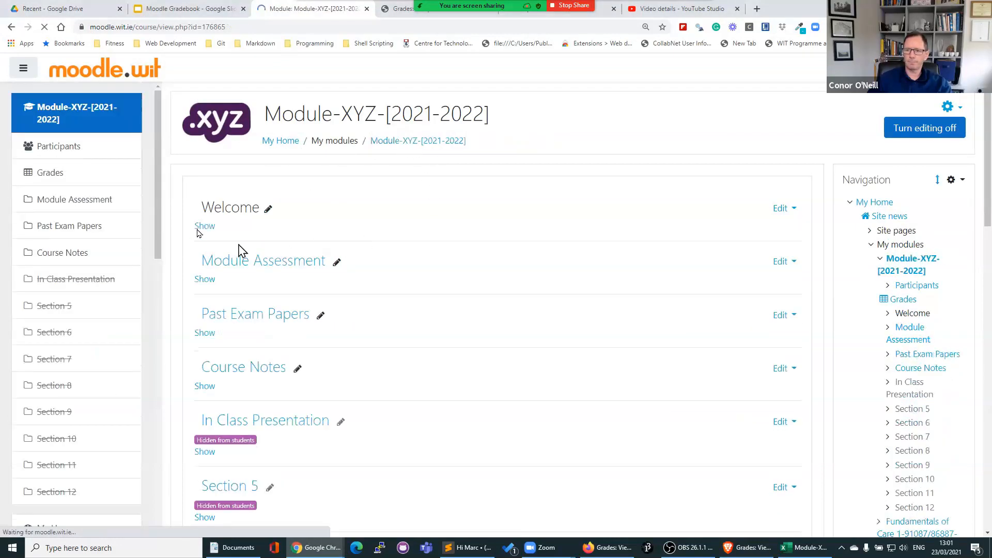
Open the Gradebook setup page from the grades of Module-XYZ-[2021-2022]
left_click(55, 176)
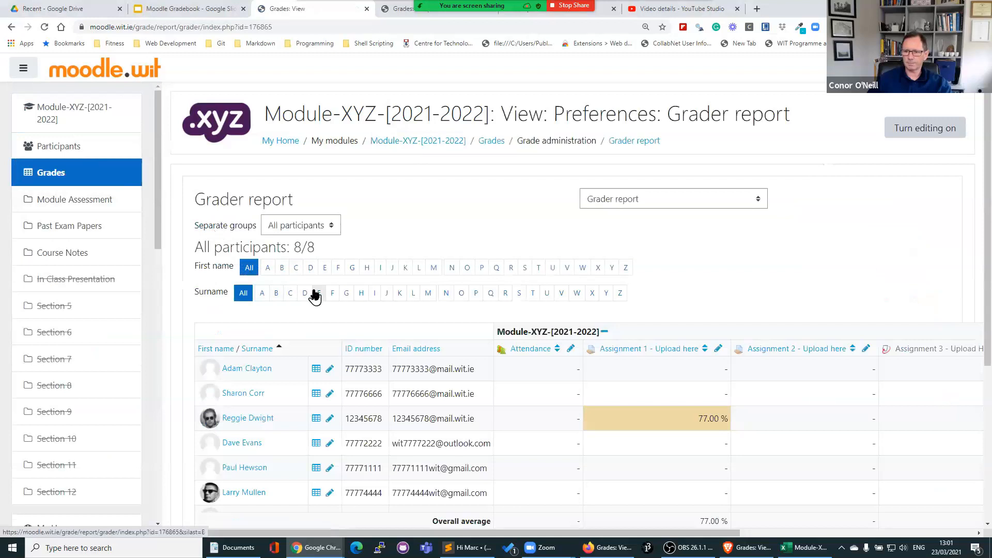
left_click(637, 201)
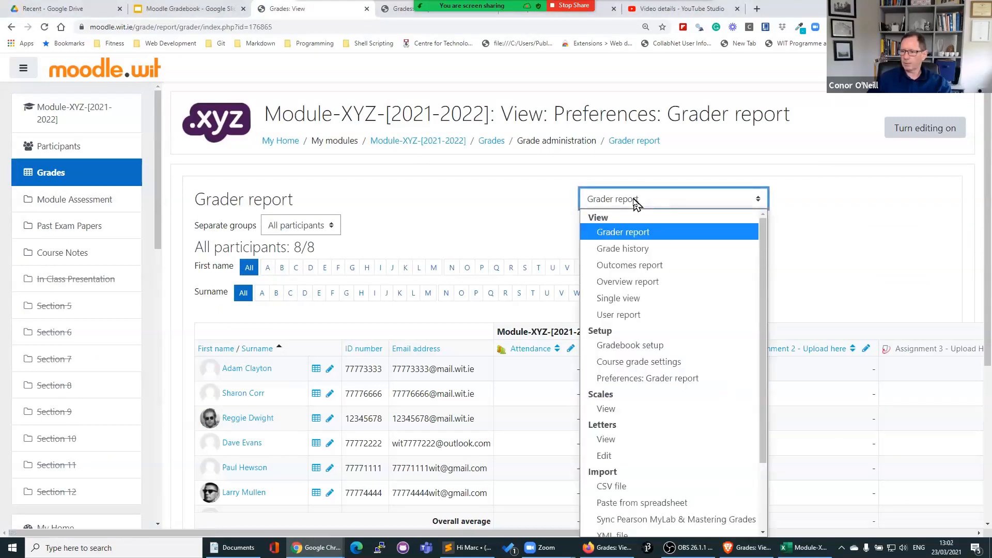
left_click(625, 346)
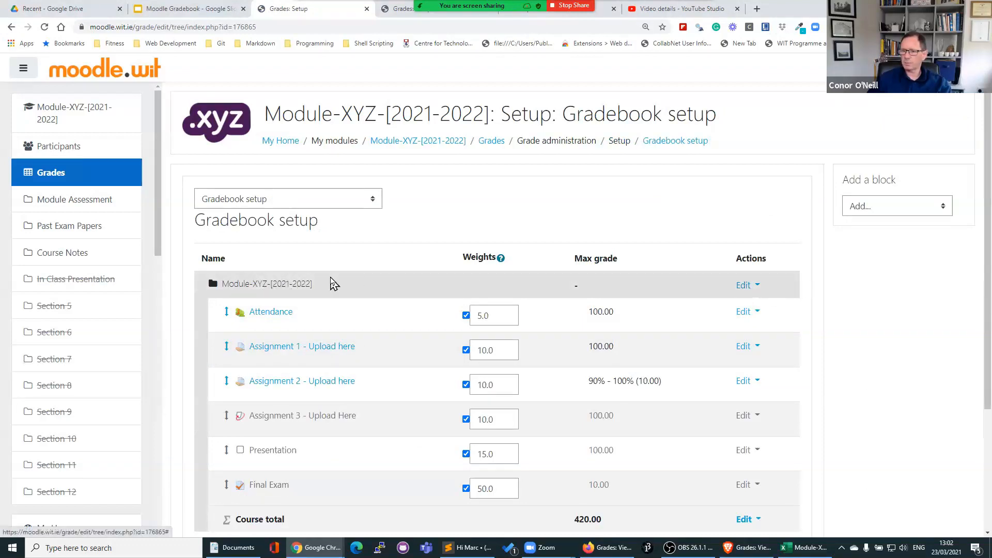
Open the settings of the Module-XYZ-[2021-2022] grade category and keep its aggregation method as Natural
left_click_drag(323, 285, 220, 285)
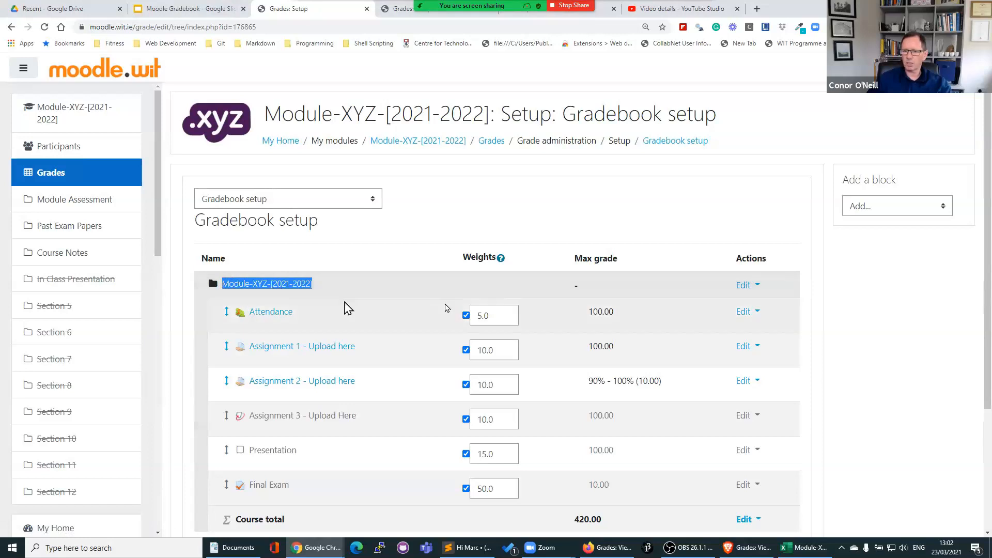
left_click(744, 287)
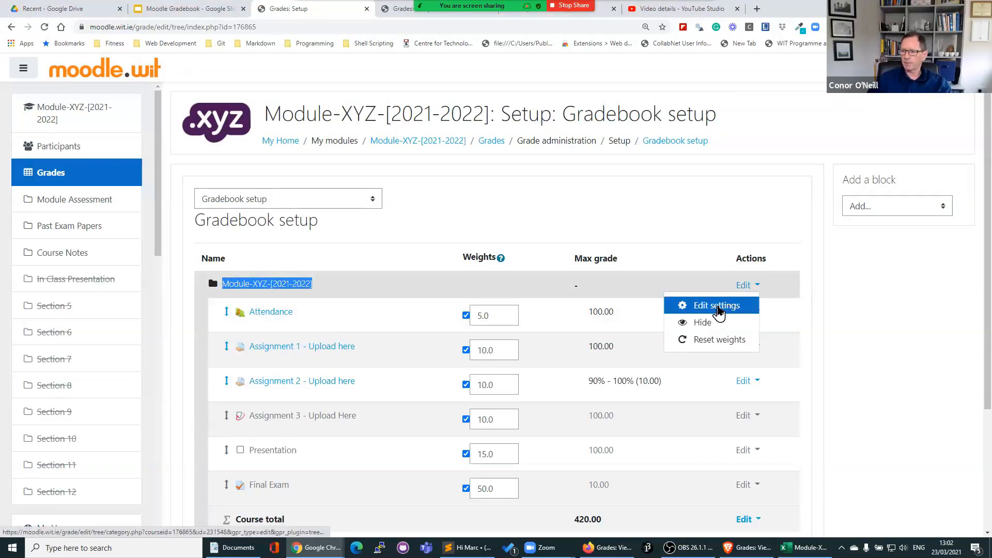
left_click(718, 309)
left_click(393, 269)
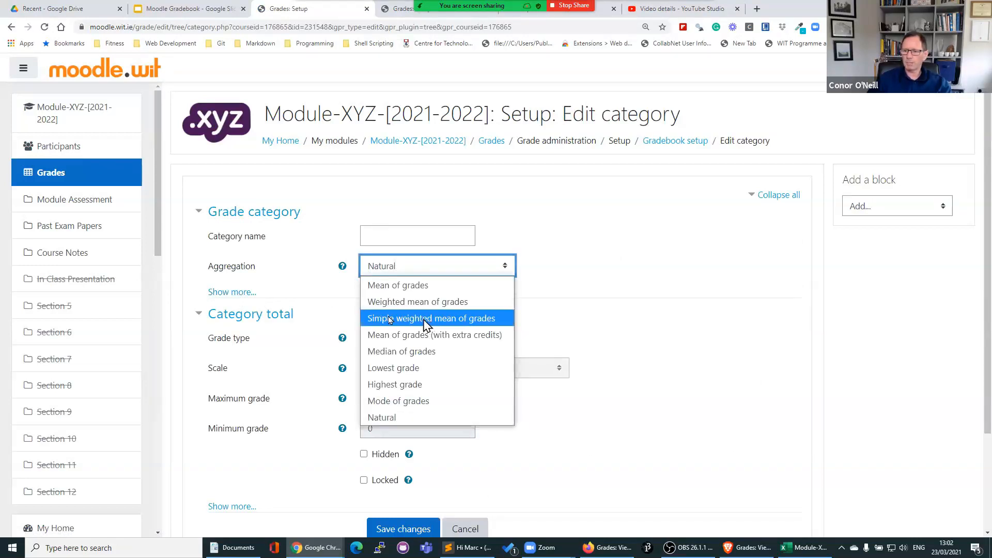
left_click(380, 418)
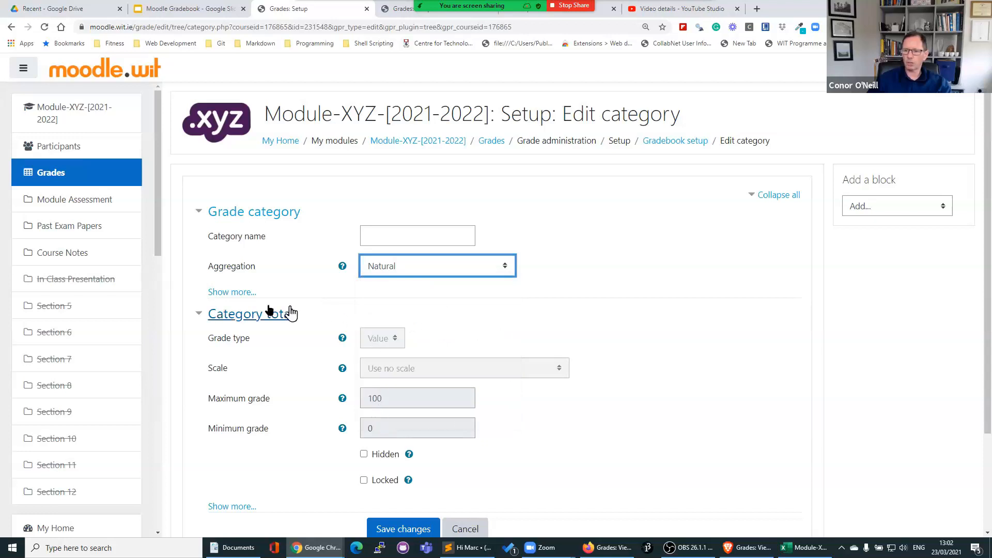
Show the grade category's extra options, turn off Exclude empty grades and save the changes
left_click(241, 292)
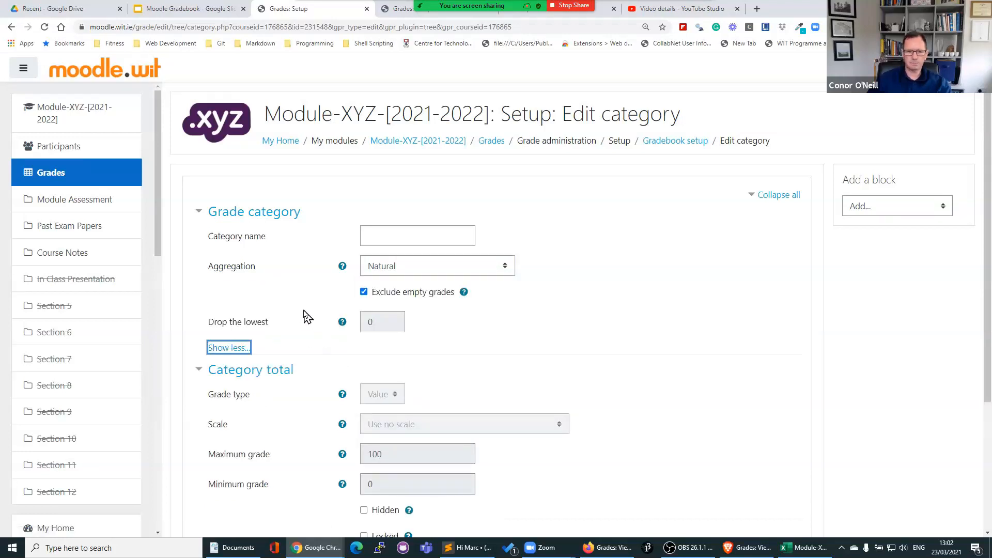
left_click(365, 294)
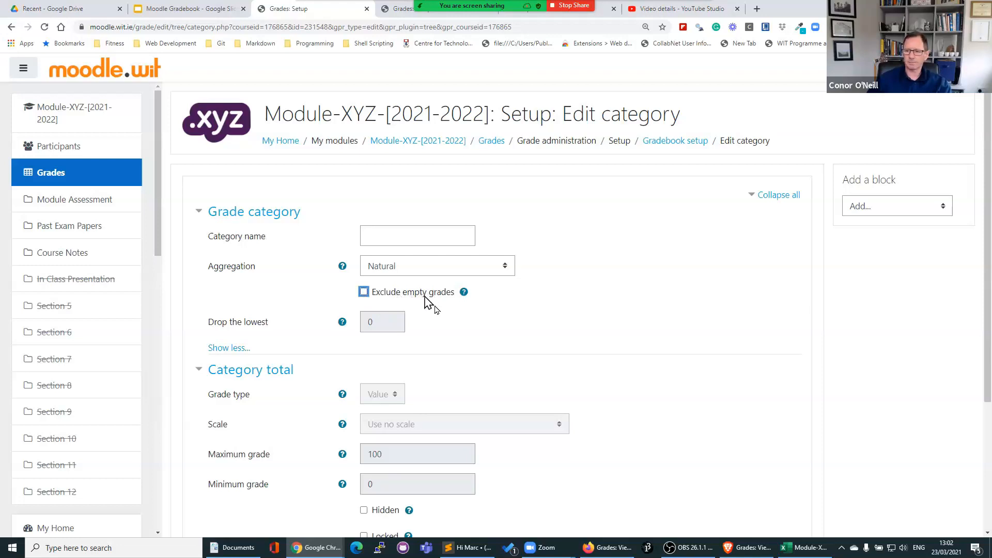
scroll(594, 374, "down", 4)
left_click(401, 406)
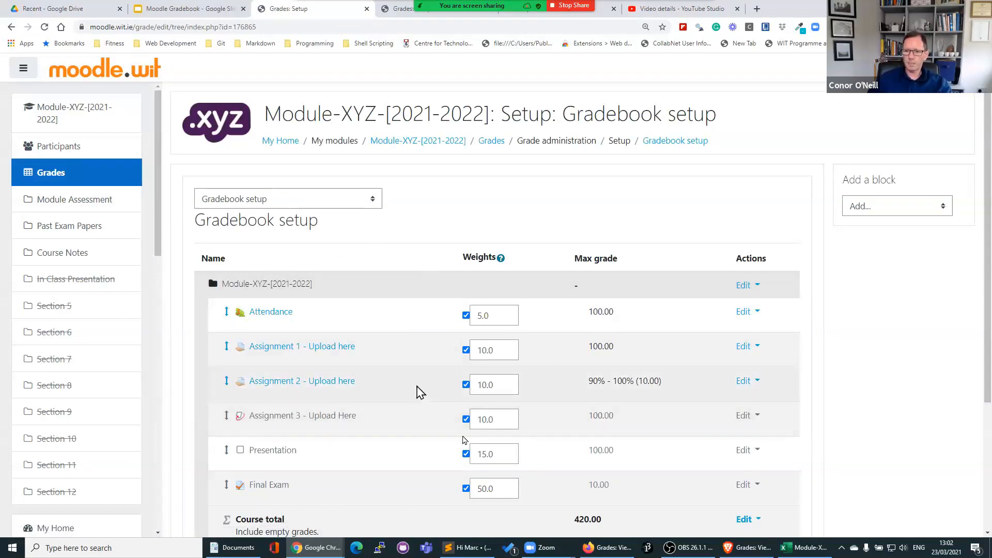
Switch to the student's browser window, reload the user report and look at the Contribution to course total column
left_click(753, 551)
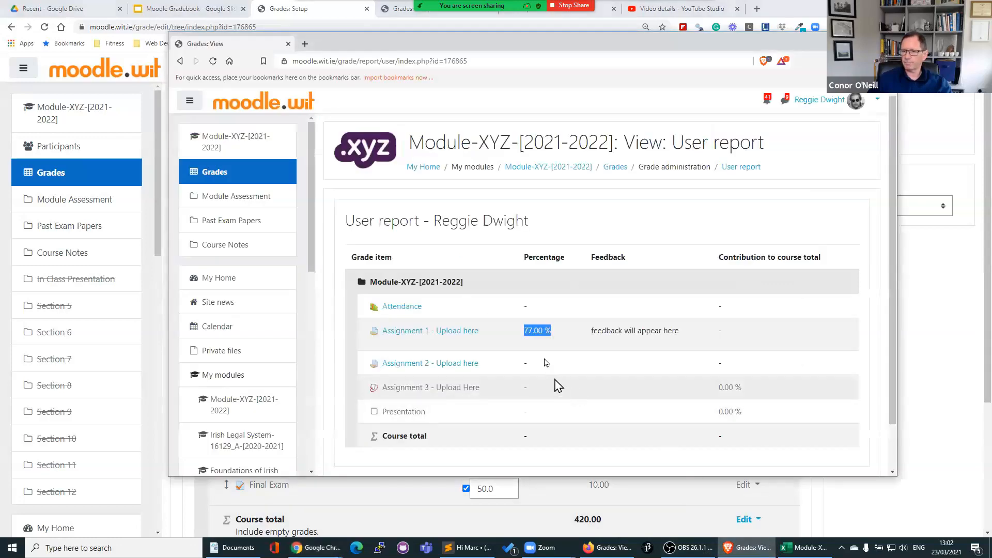
left_click(213, 62)
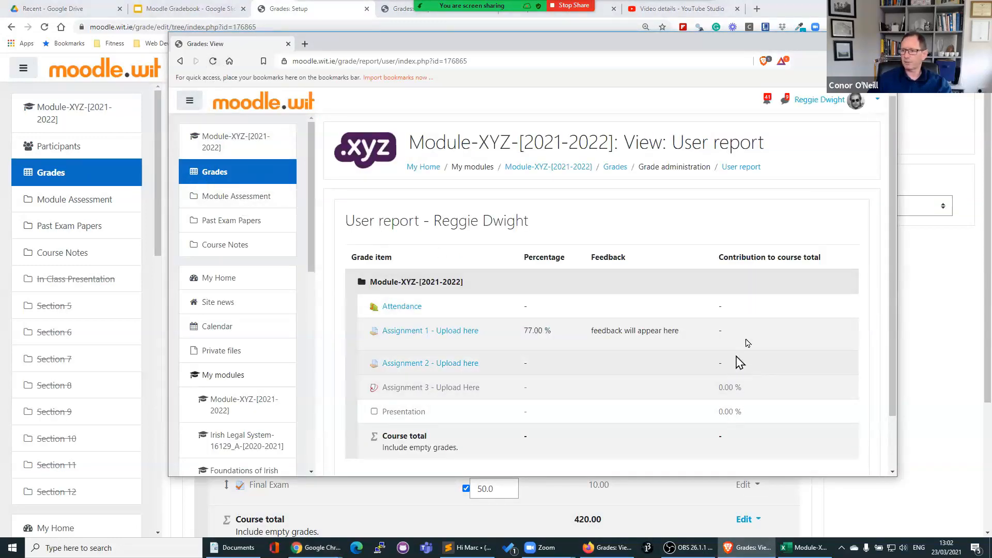
left_click(369, 515)
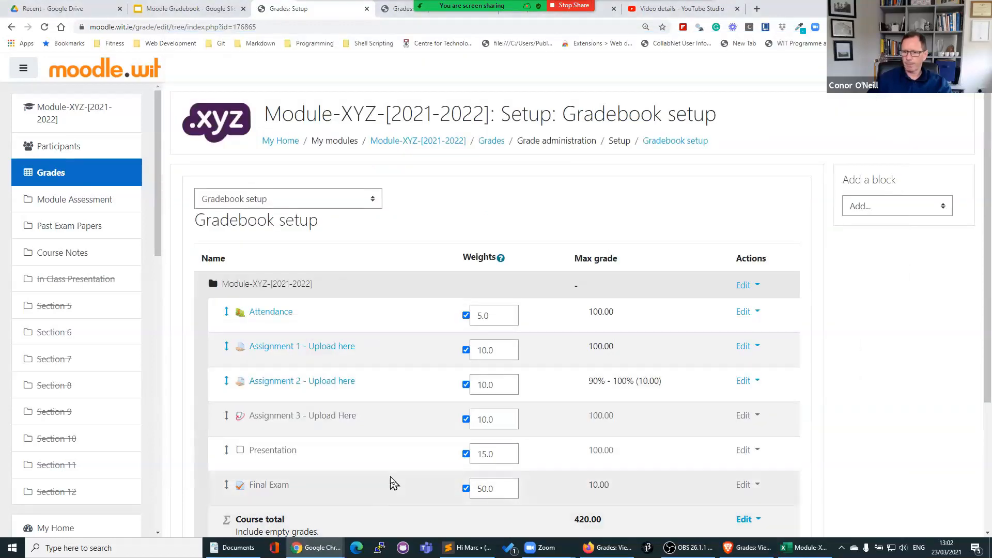
Recheck the Exclude empty grades option in the module category's settings and save them again
left_click(743, 285)
left_click(698, 306)
left_click(223, 291)
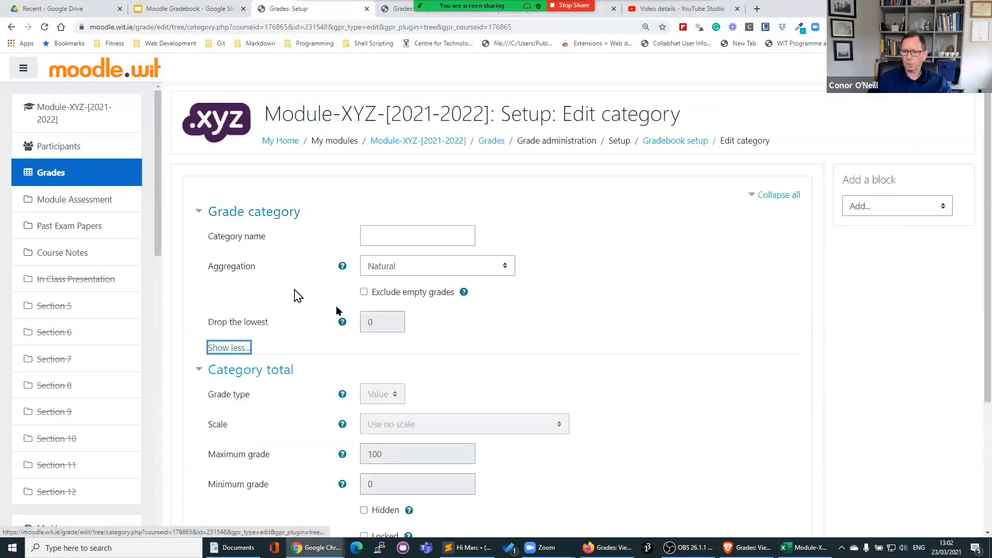
scroll(582, 374, "down", 1)
scroll(582, 375, "down", 3)
left_click(393, 406)
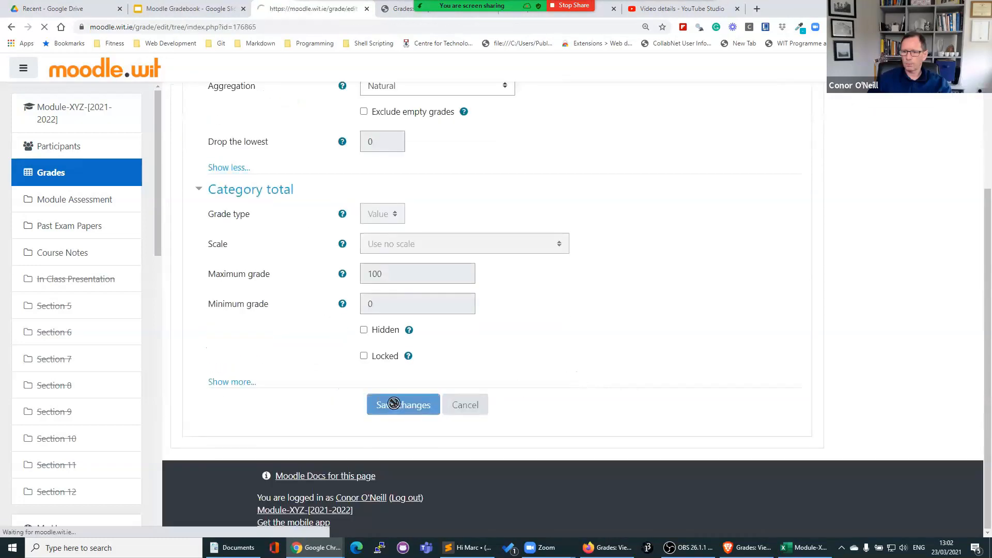
Refresh the student's user report again and check the contributions and the course total
left_click(765, 549)
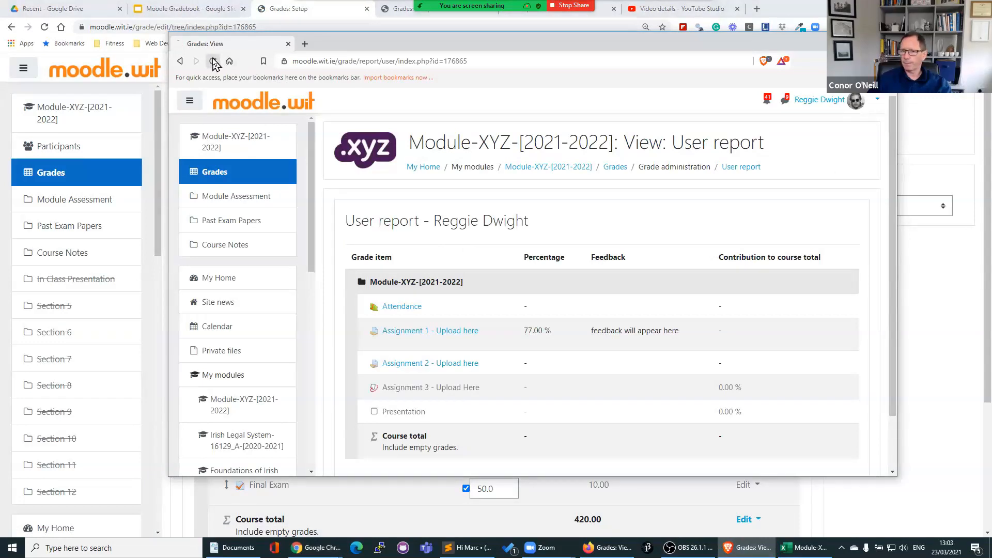
scroll(756, 365, "down", 2)
scroll(752, 373, "up", 2)
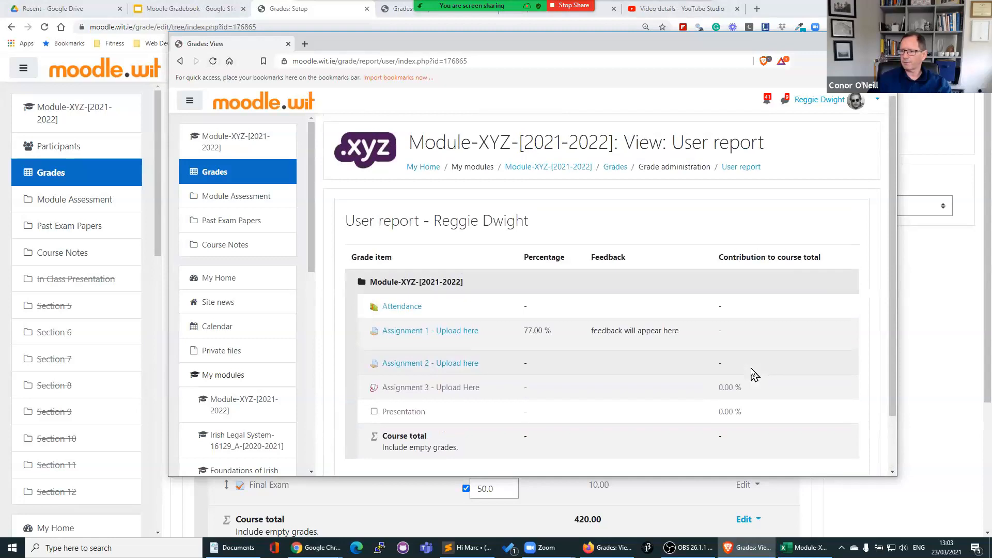
In the teacher's Course grade settings, set Hide totals if they contain hidden items to Show totals including hidden items and save
left_click(158, 324)
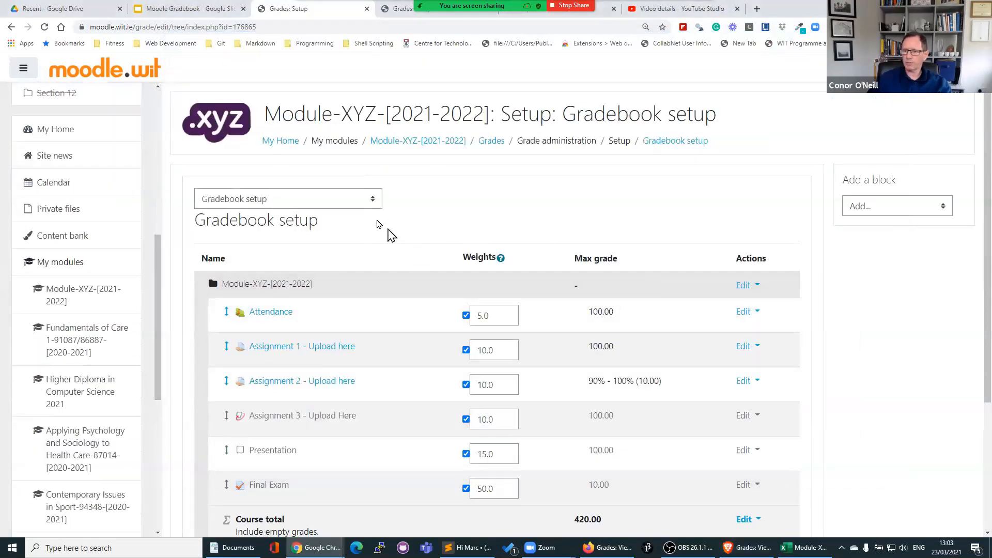
left_click(372, 199)
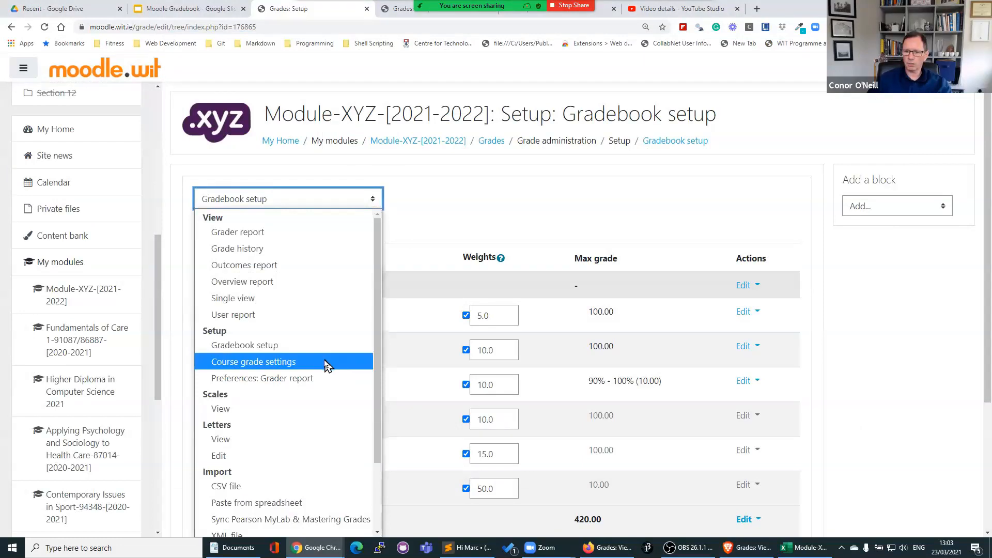
left_click(288, 362)
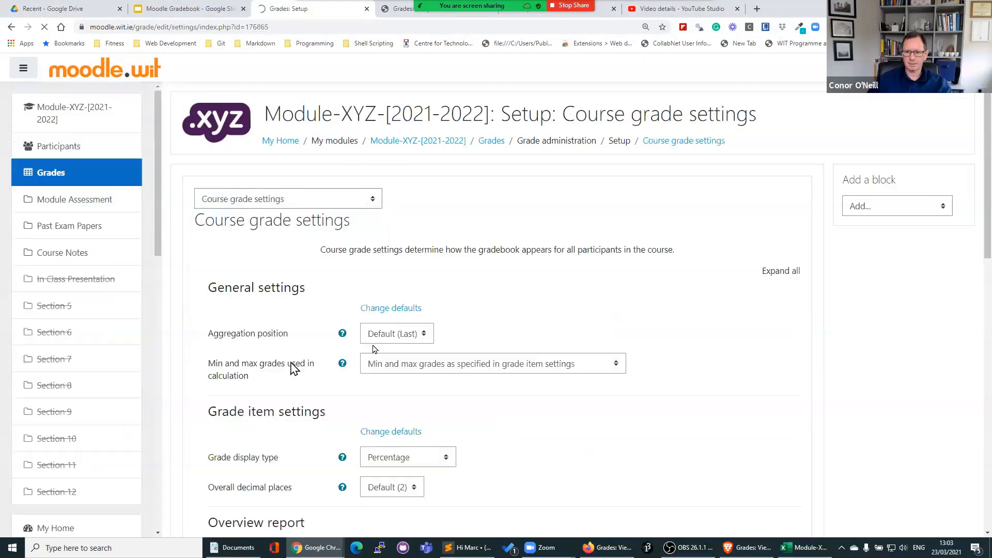
scroll(323, 340, "down", 3)
scroll(320, 341, "down", 10)
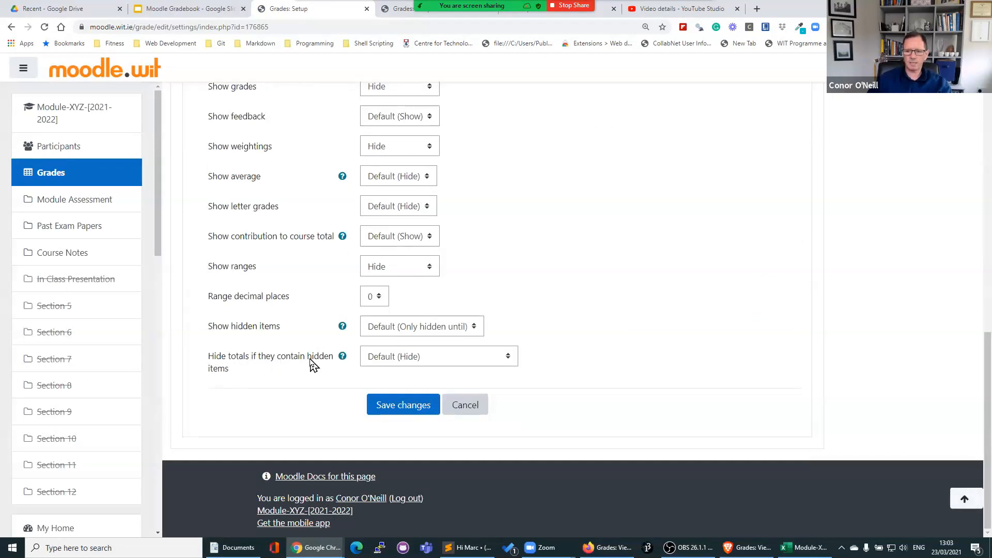
left_click(391, 362)
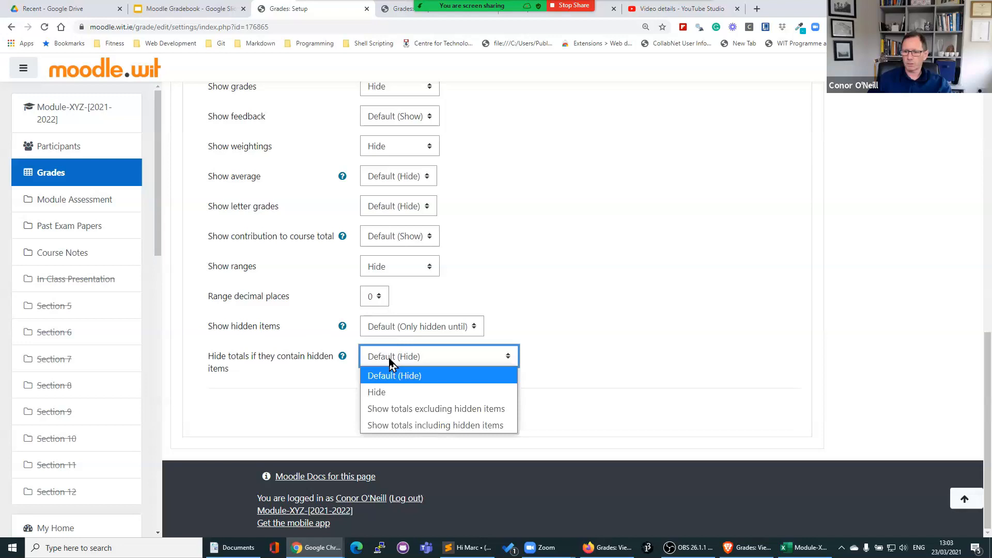
left_click(433, 425)
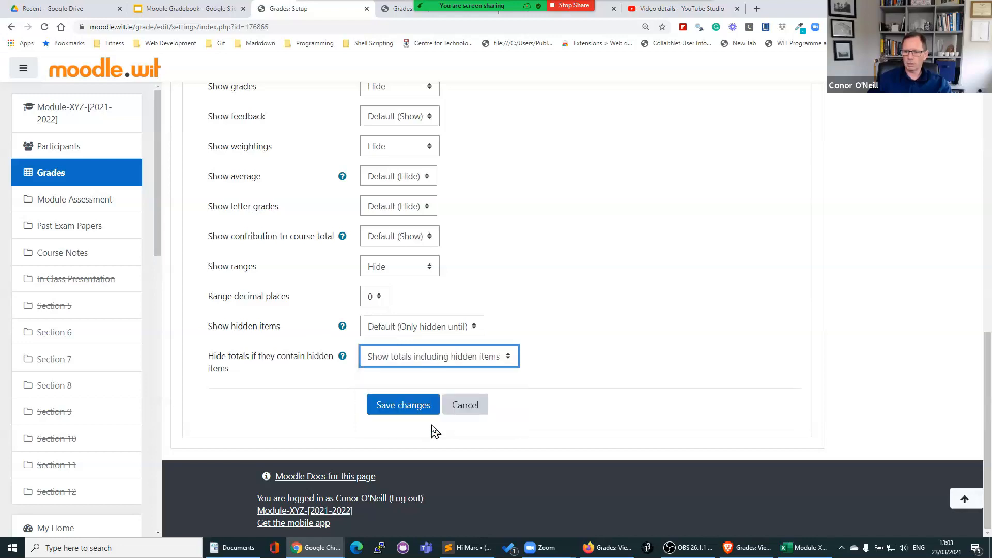
left_click(403, 407)
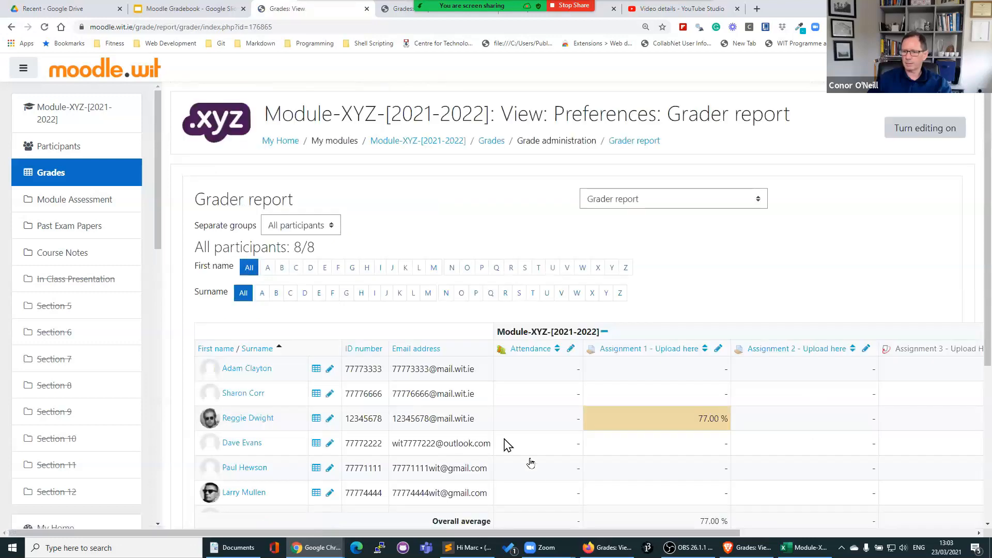
In the student's user report, highlight the Contribution to course total heading and the Assignment 1 percentage
left_click(746, 549)
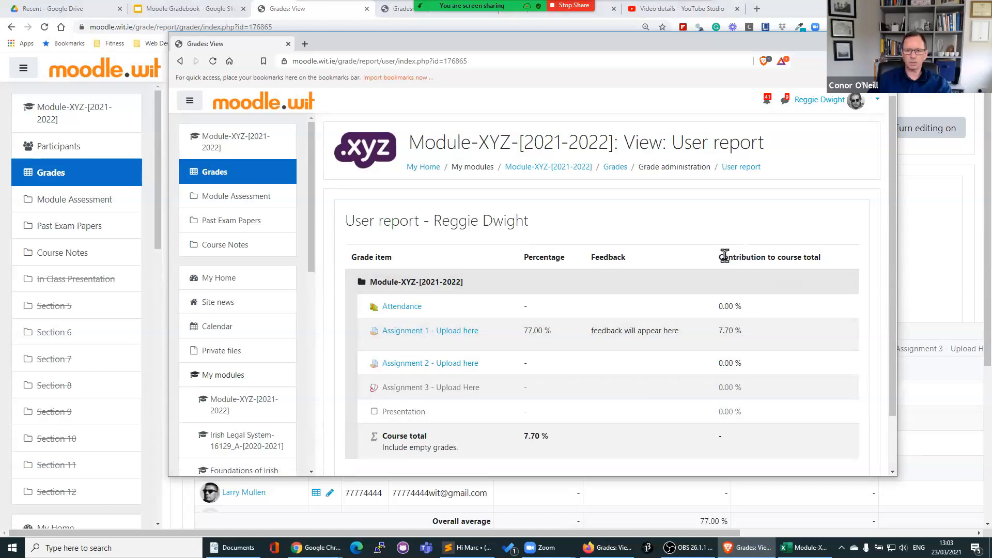
left_click_drag(722, 257, 834, 263)
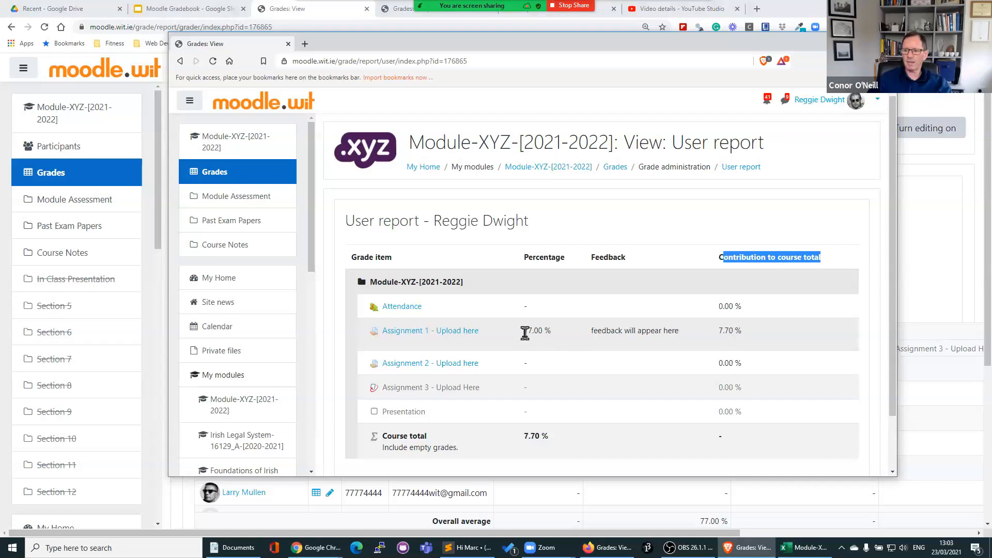
left_click_drag(525, 333, 547, 333)
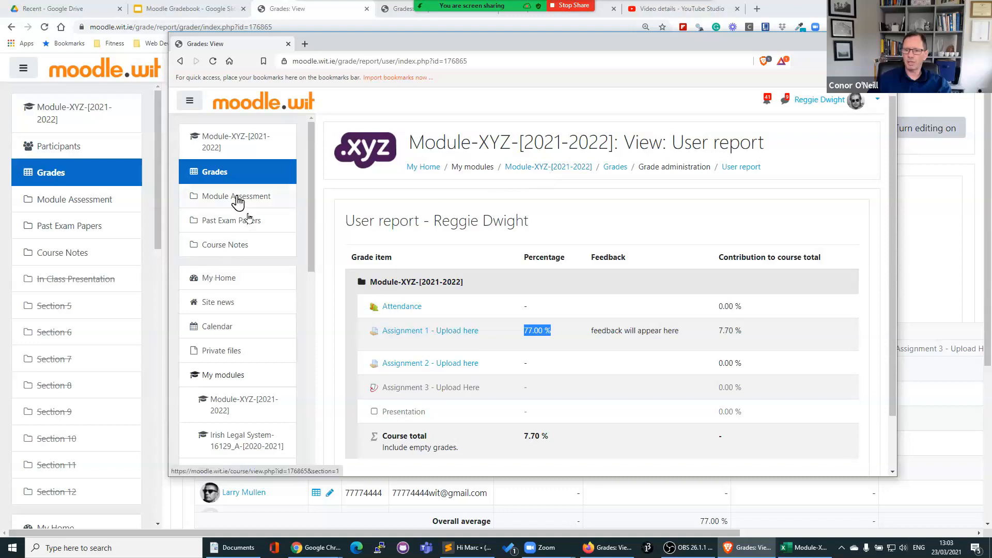
Reload the student's Grades page for Module-XYZ-[2021-2022] to view the user report again
left_click(220, 177)
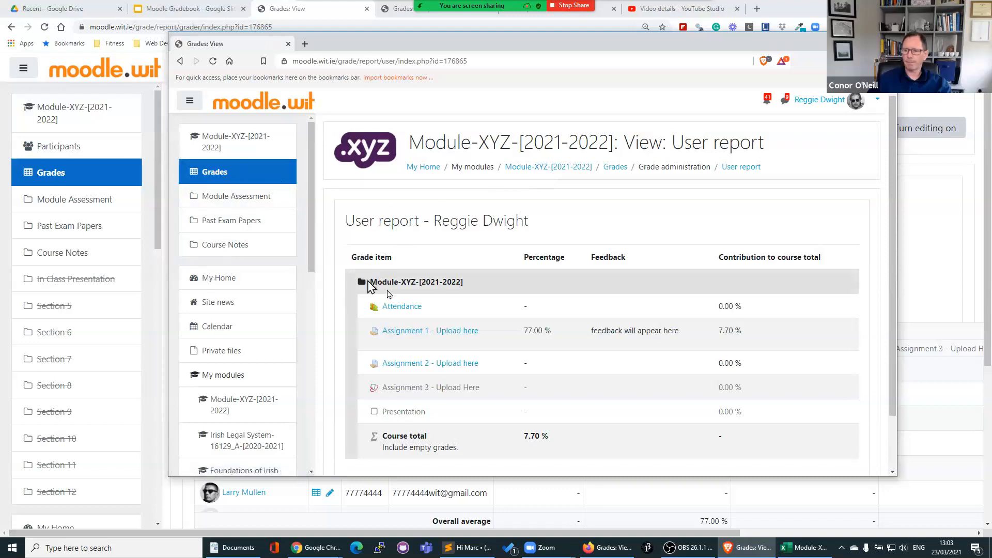
left_click(549, 168)
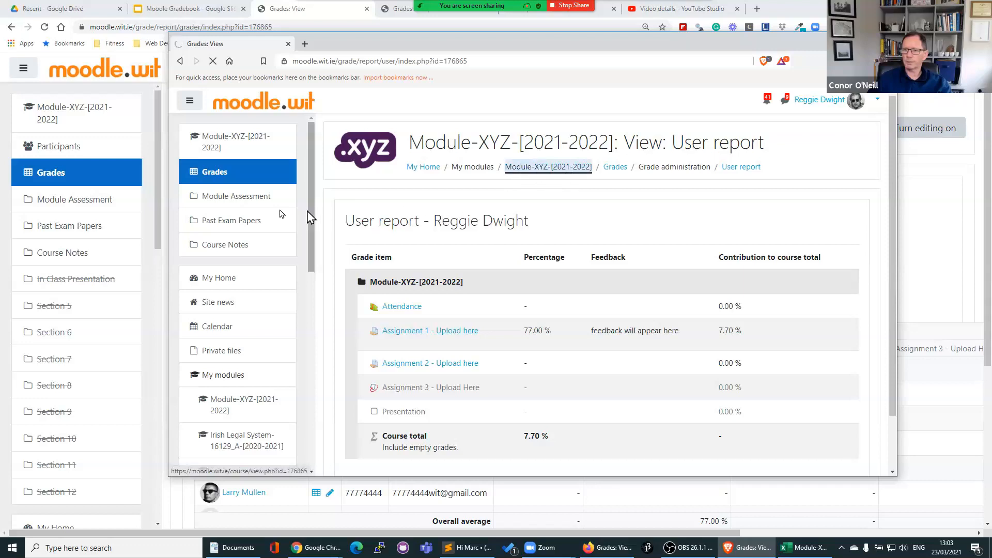
left_click(254, 174)
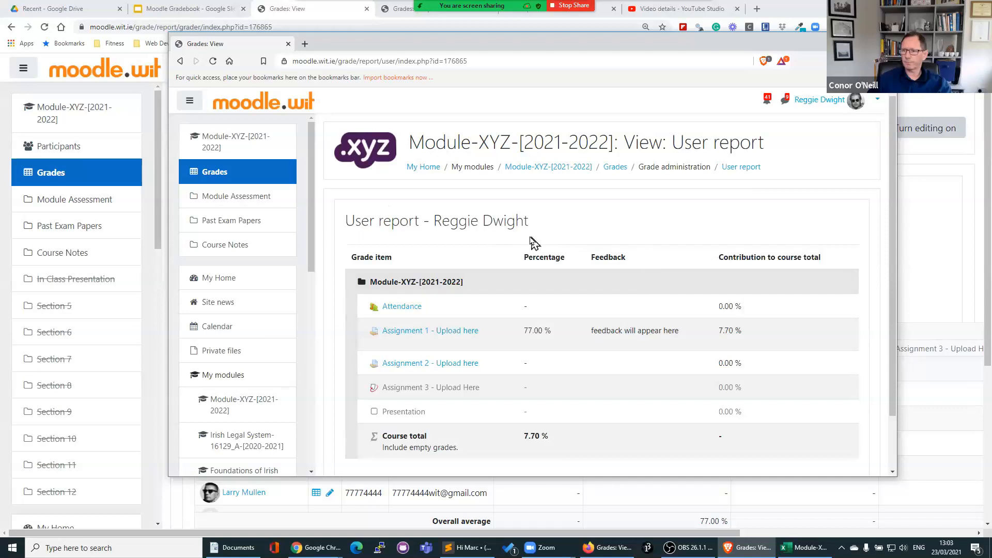
Compare Assignment 1's weight in the teacher's Gradebook setup with its contribution to the course total in the student's report by highlighting both
left_click(158, 310)
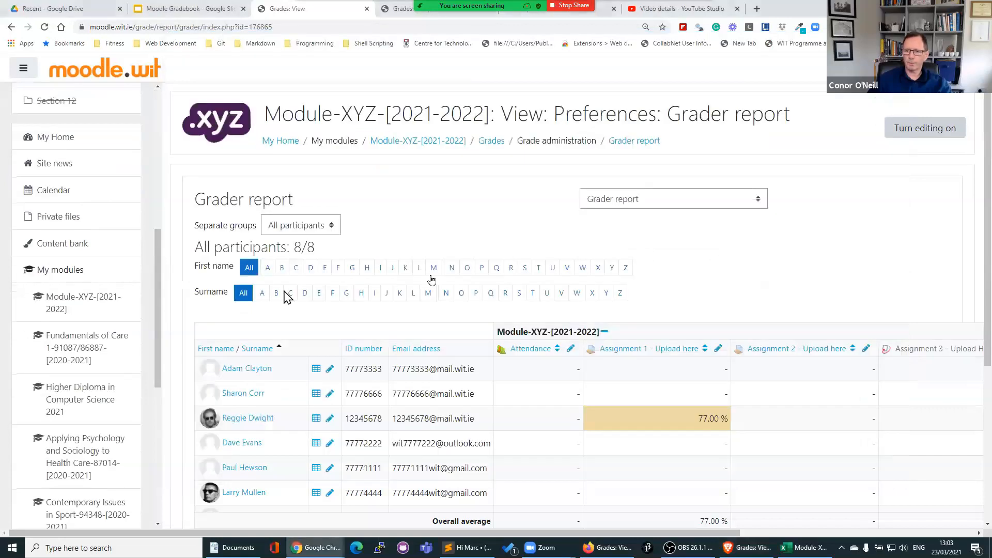
left_click(661, 200)
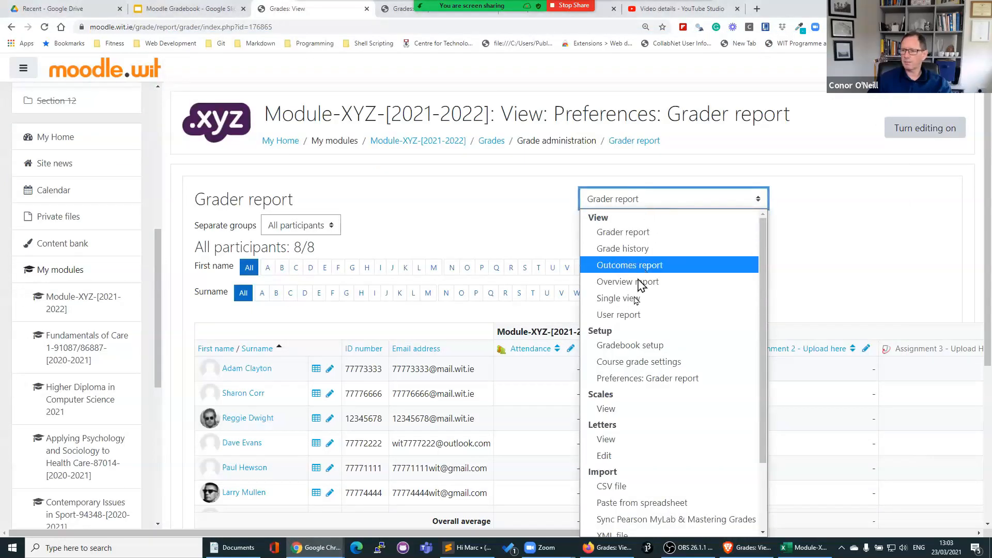
left_click(627, 346)
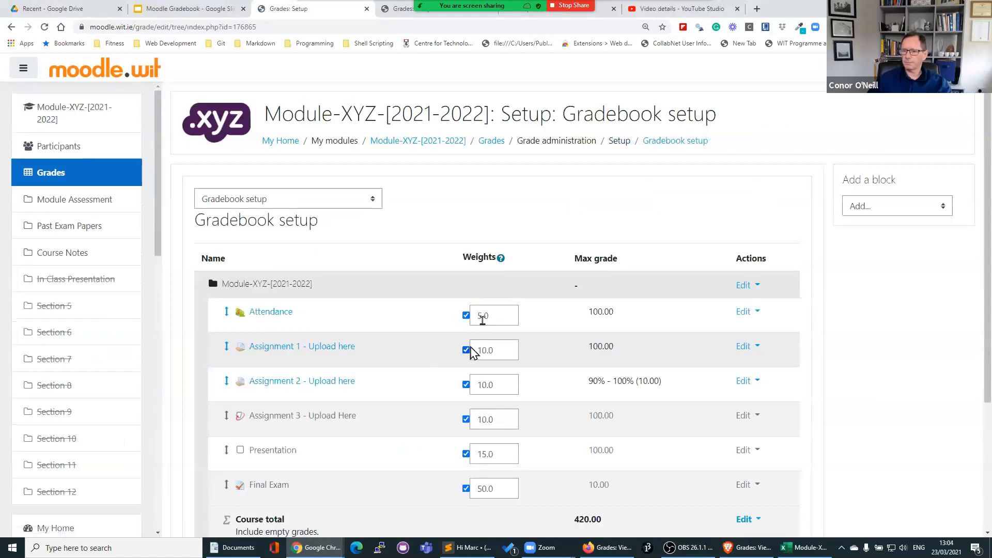
left_click_drag(501, 350, 452, 356)
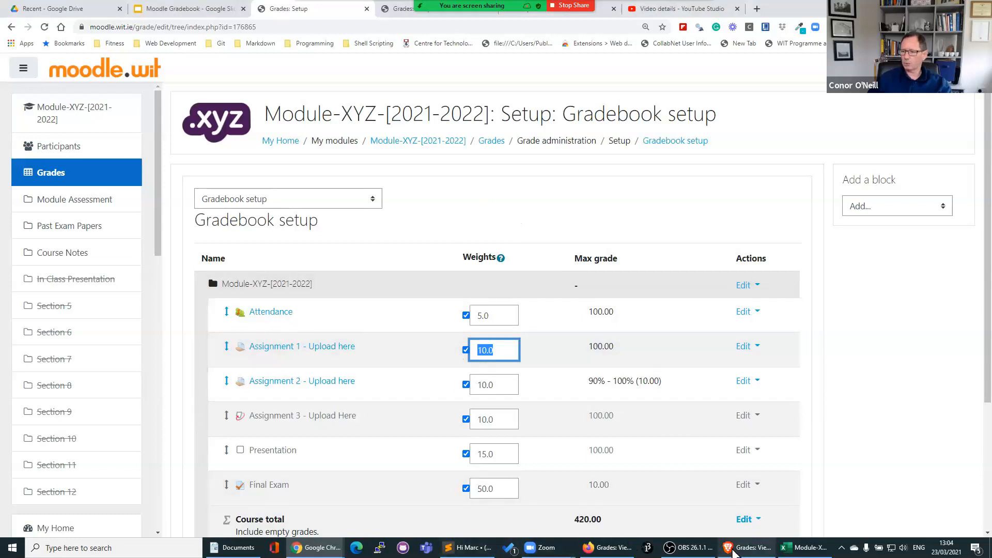
left_click(748, 548)
left_click_drag(744, 332, 709, 337)
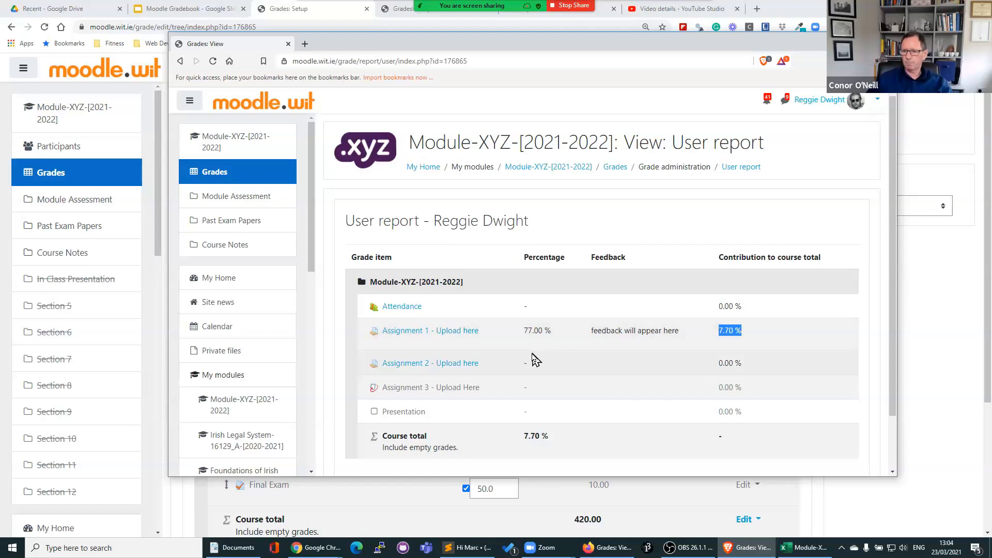
Switch to the teacher's window and open all submissions for Assignment 2 - Upload here in the Module Assessment section
left_click(154, 374)
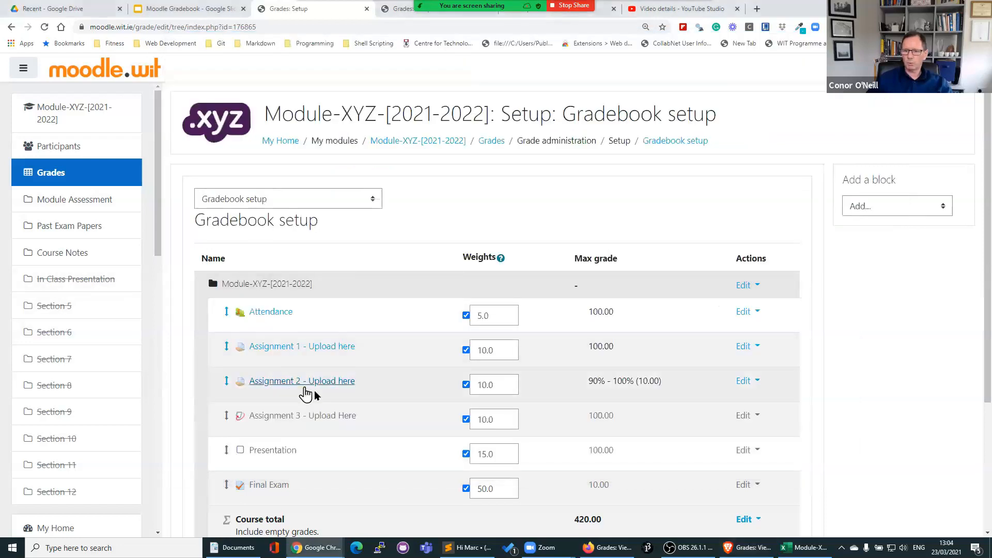
left_click(418, 144)
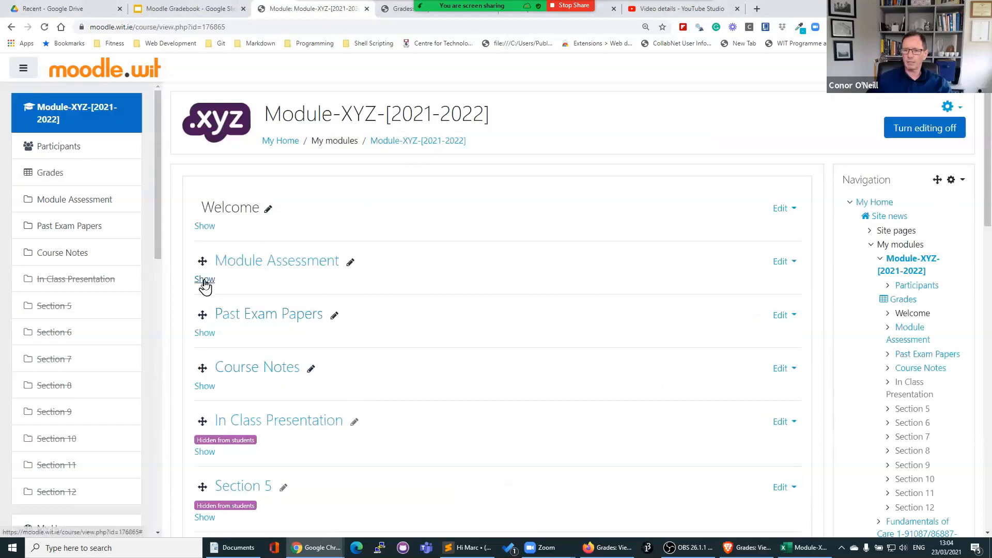
left_click(205, 280)
left_click(279, 324)
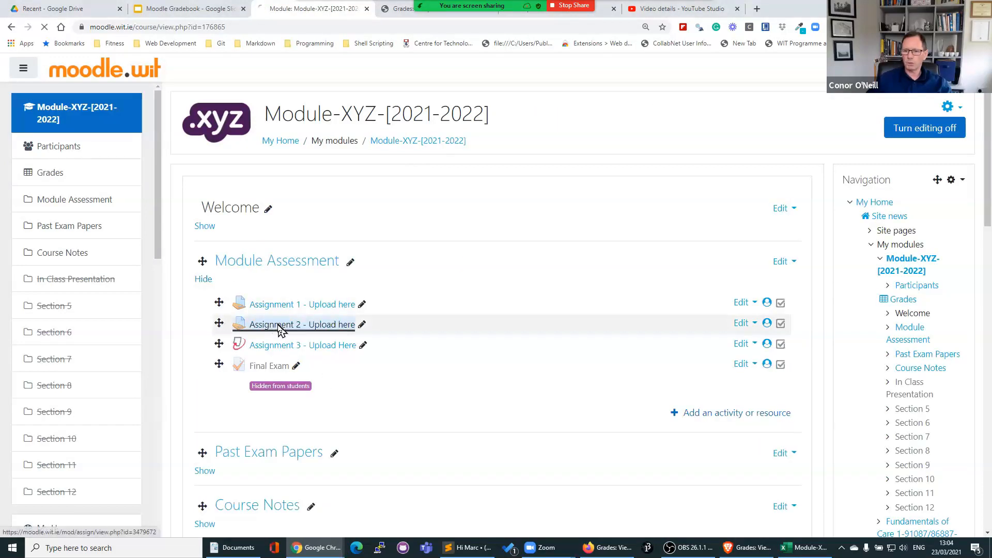
scroll(445, 364, "down", 2)
scroll(424, 368, "down", 1)
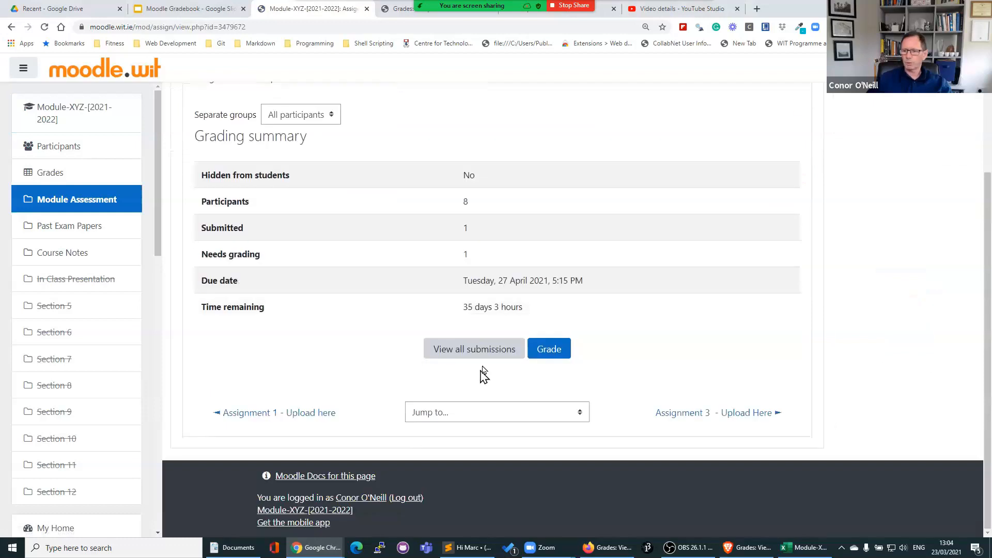
left_click(483, 357)
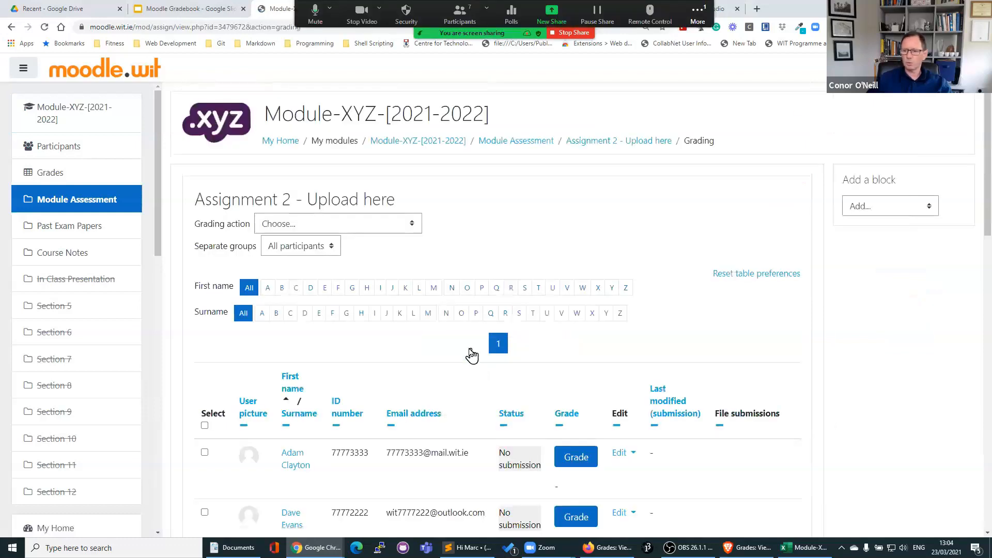
Open the grading page for the student who has submitted Assignment 2
scroll(360, 375, "down", 1)
scroll(360, 375, "down", 8)
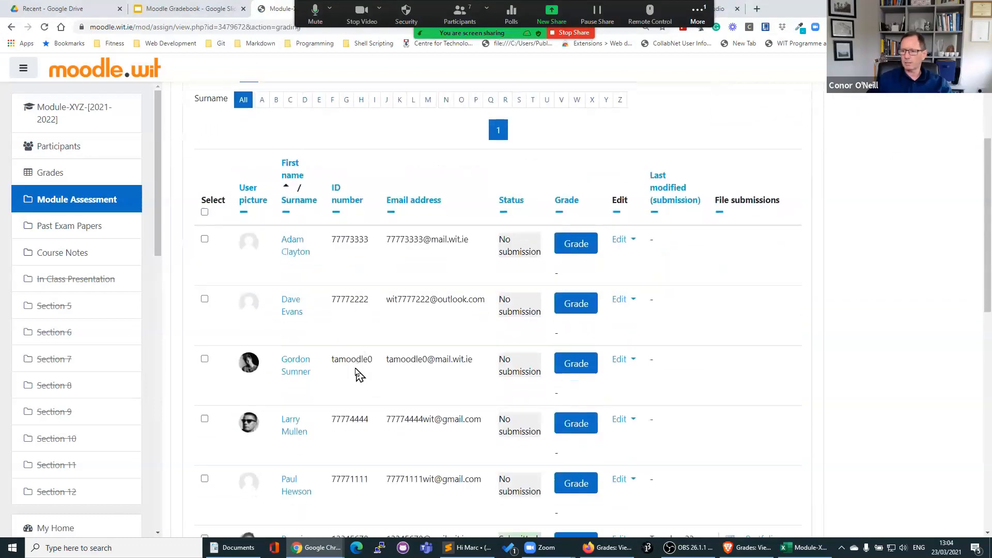
left_click(576, 294)
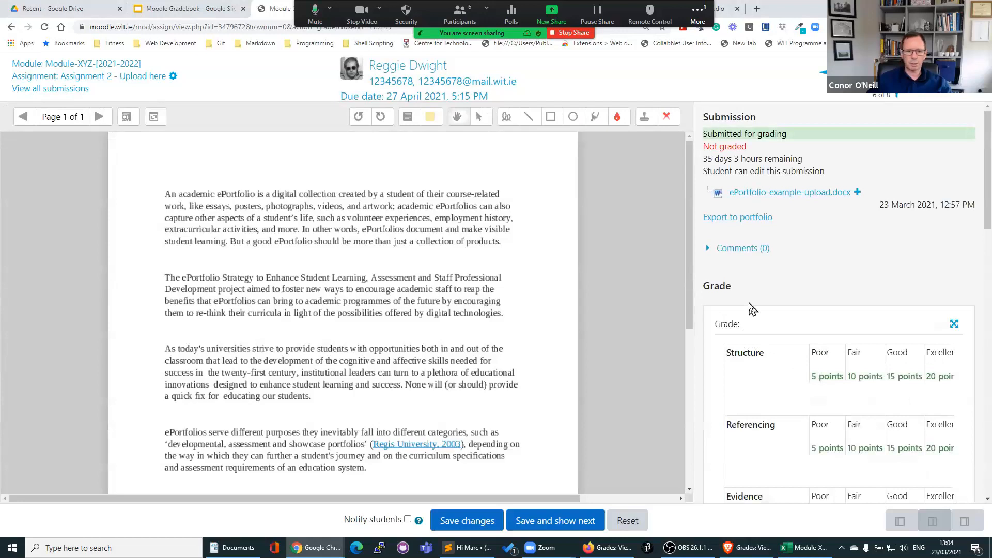
Mark the rubric: Structure Fair 10, Referencing Good 15, Evidence Poor 5, Conclusion Excellent 20 and Reflection Excellent 20 points
scroll(752, 309, "down", 3)
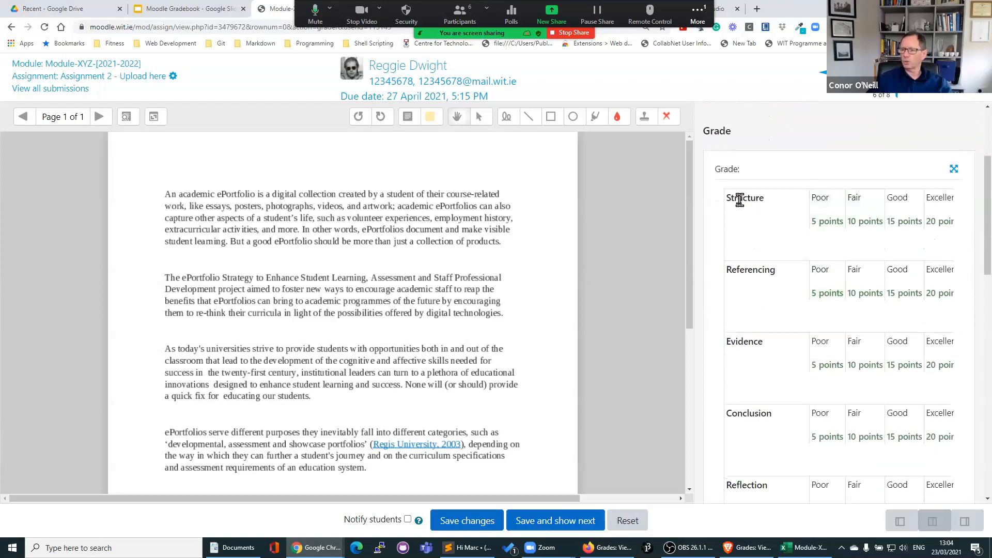
left_click_drag(729, 197, 790, 252)
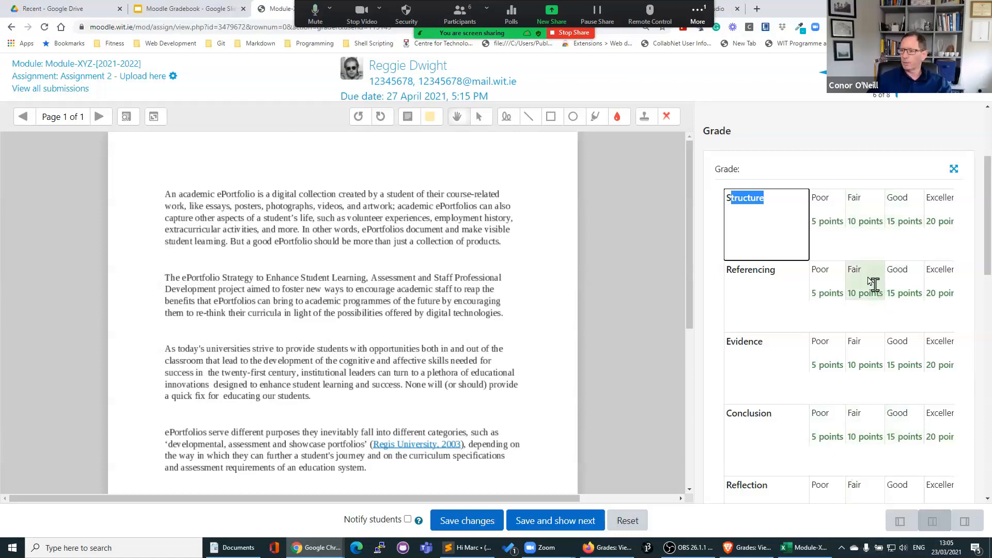
left_click(855, 222)
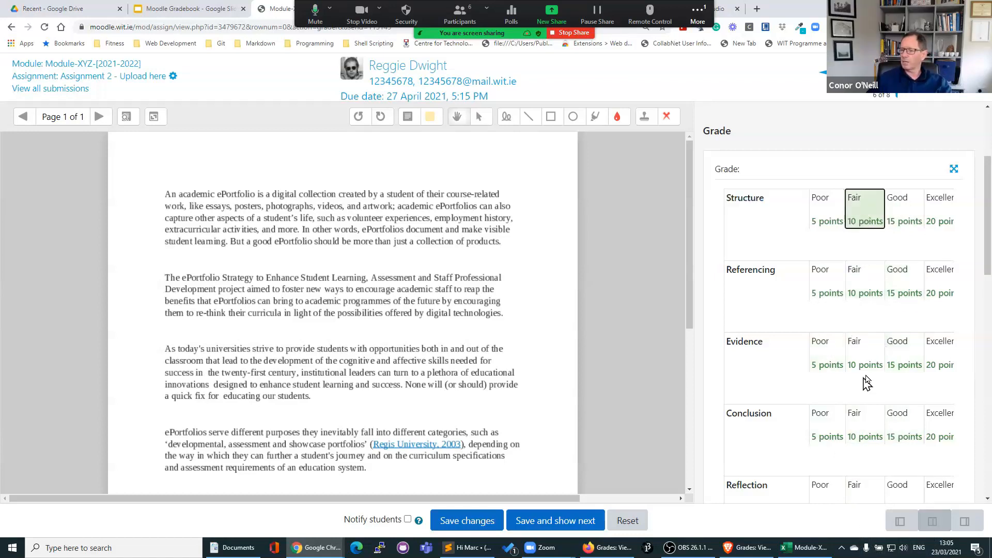
left_click(900, 292)
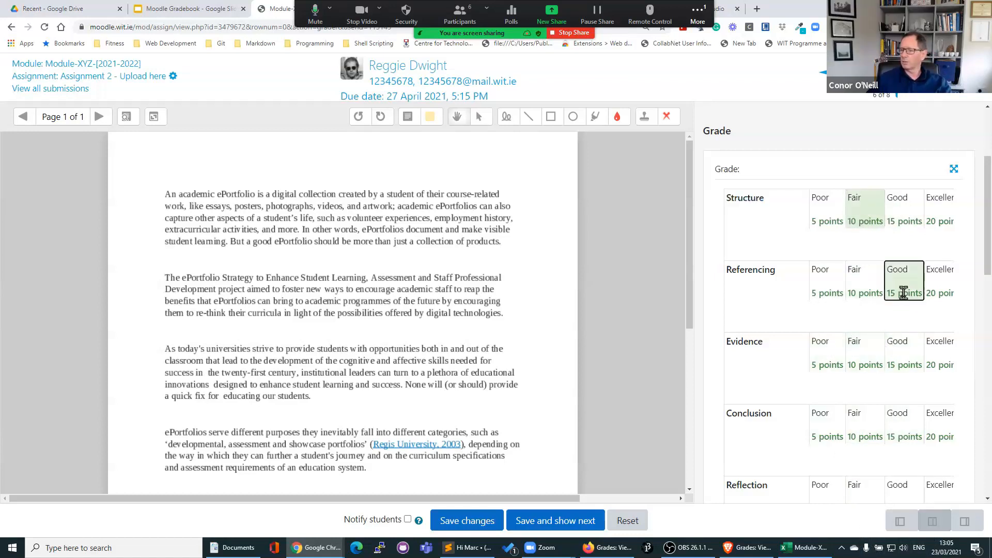
left_click(825, 364)
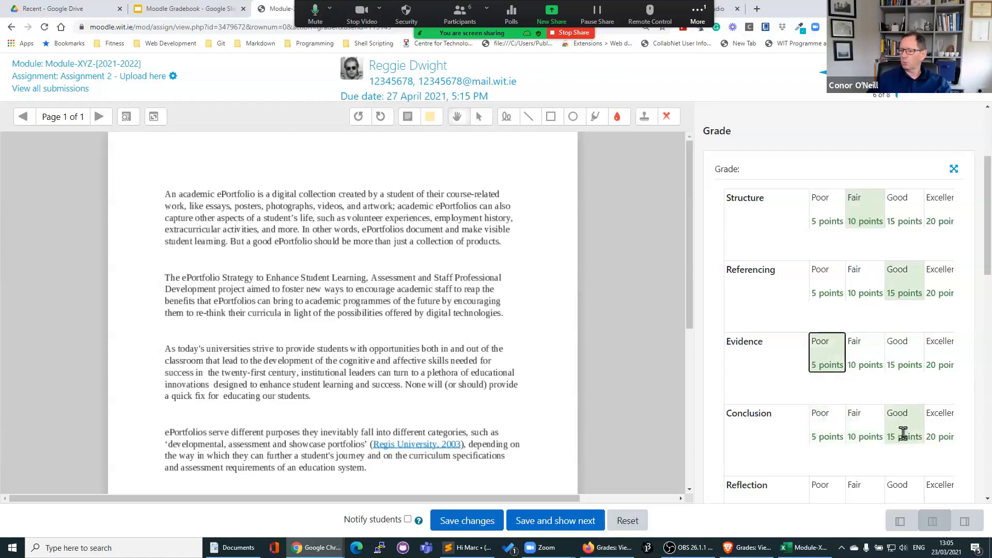
left_click(941, 435)
scroll(859, 347, "down", 3)
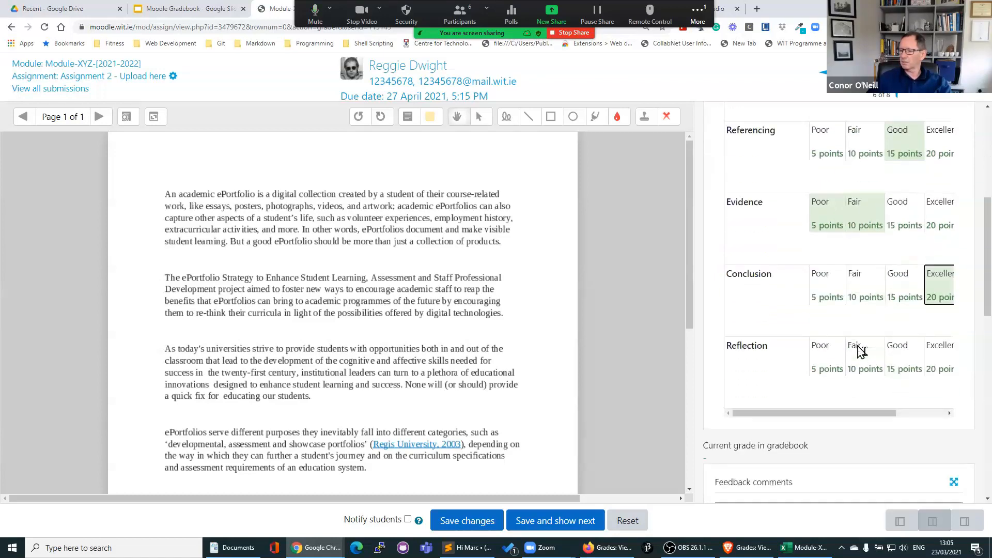
left_click(939, 356)
Enter "some feedback . . ." as the feedback comment and save the grade and feedback
scroll(817, 439, "down", 3)
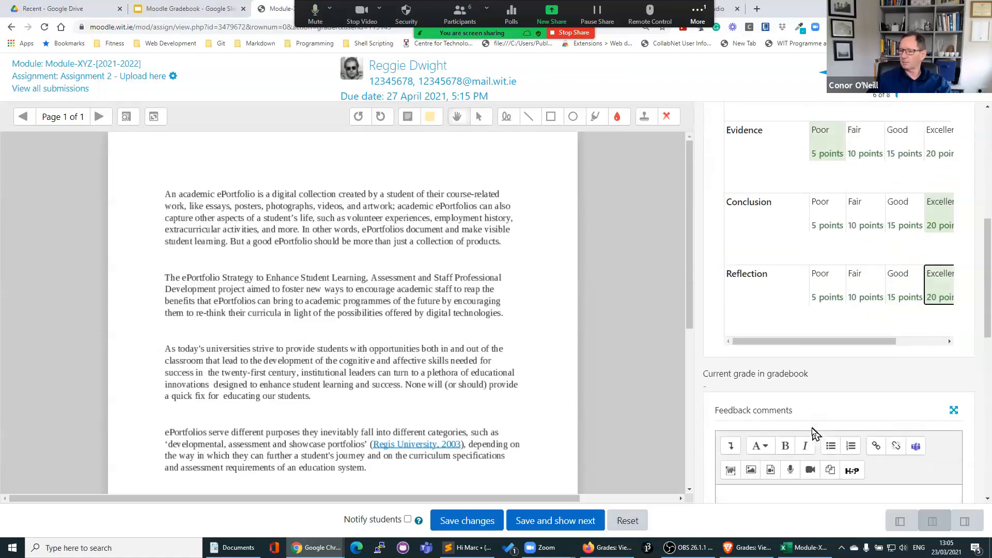
left_click(751, 413)
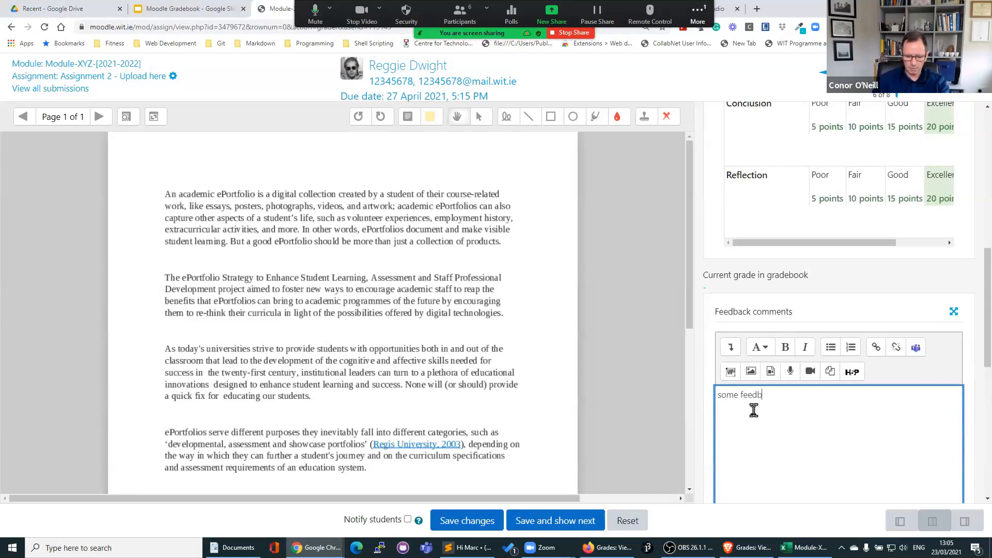
type("some feedback . ")
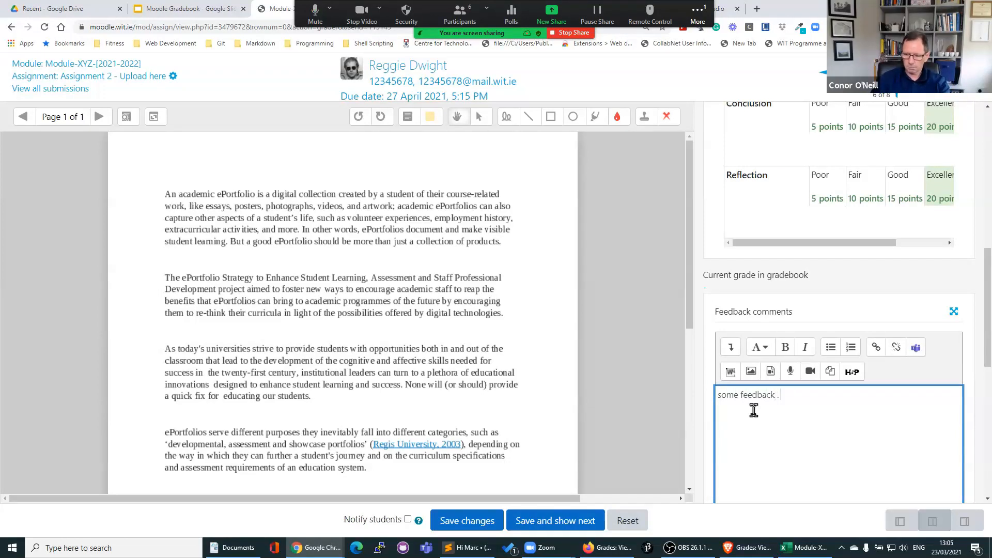
type(". .")
scroll(796, 434, "down", 5)
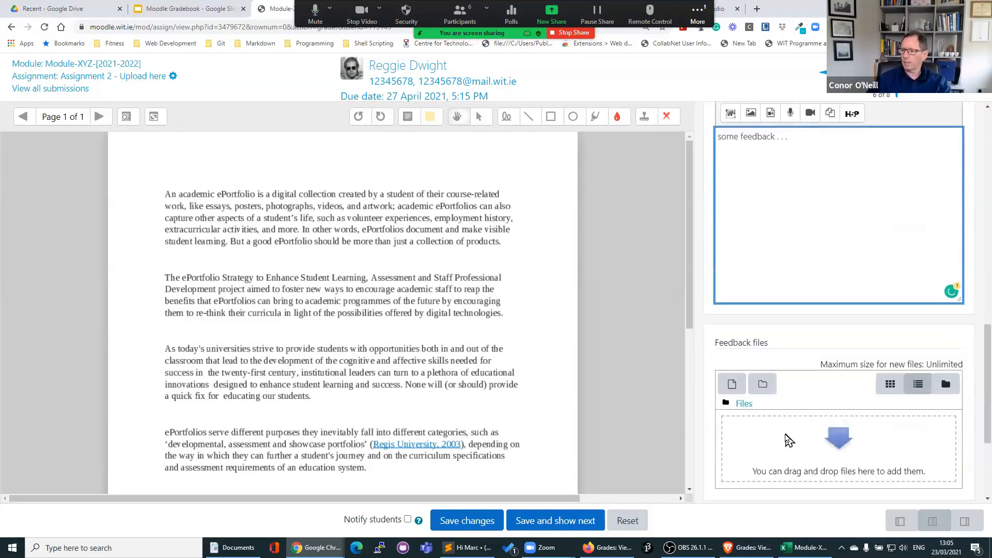
scroll(789, 440, "down", 4)
left_click(468, 522)
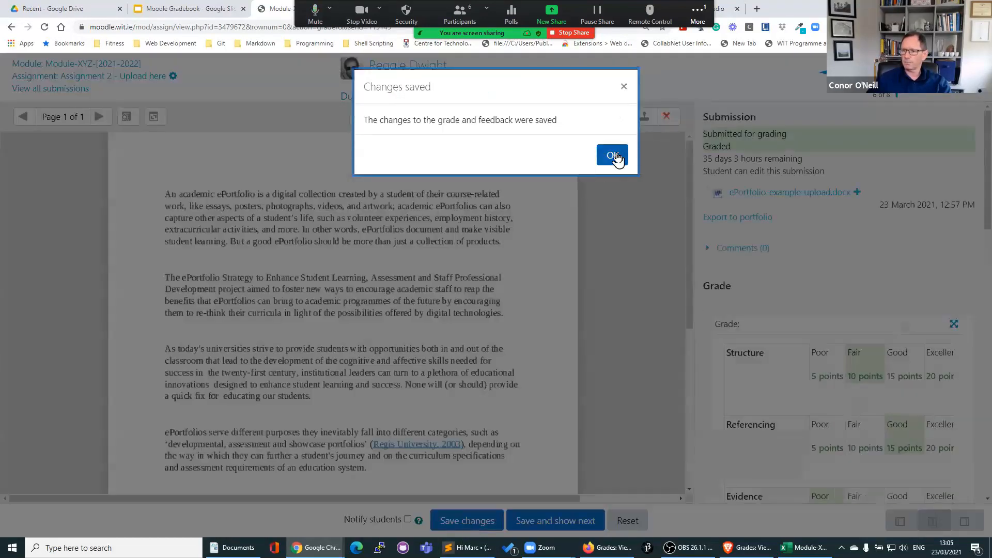
left_click(613, 156)
In the student's user report, highlight Assignment 2's percentage and its contribution to the course total
left_click(750, 547)
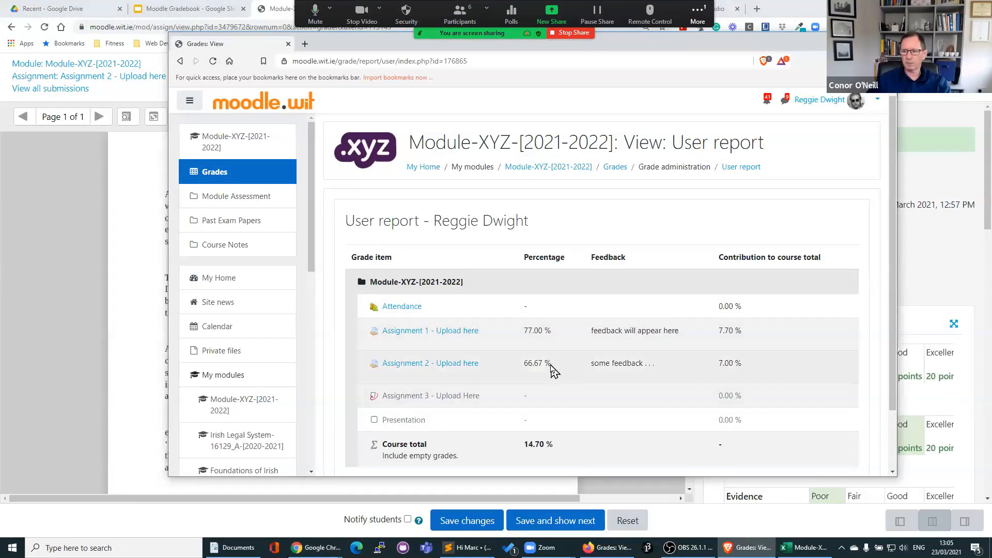
left_click_drag(551, 364, 525, 365)
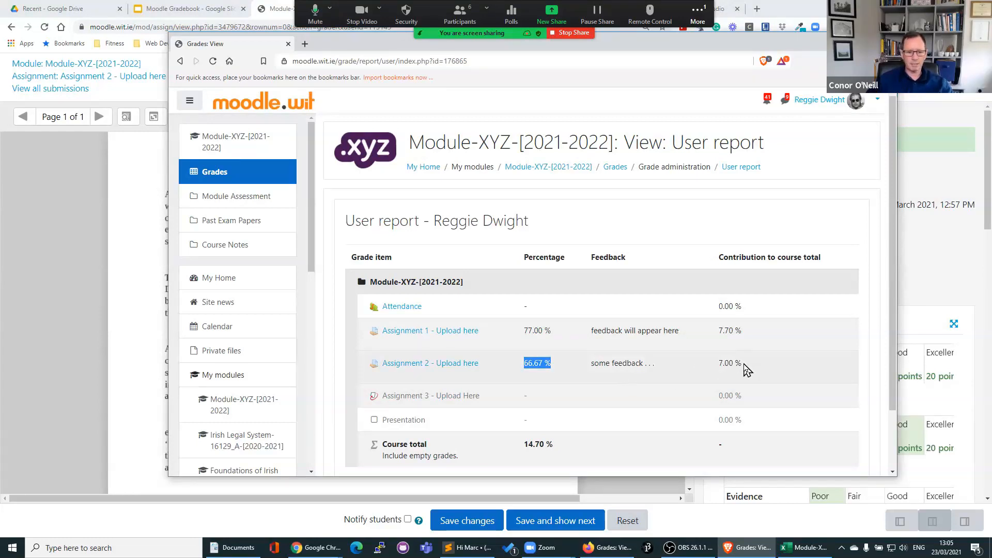
left_click_drag(748, 368, 717, 364)
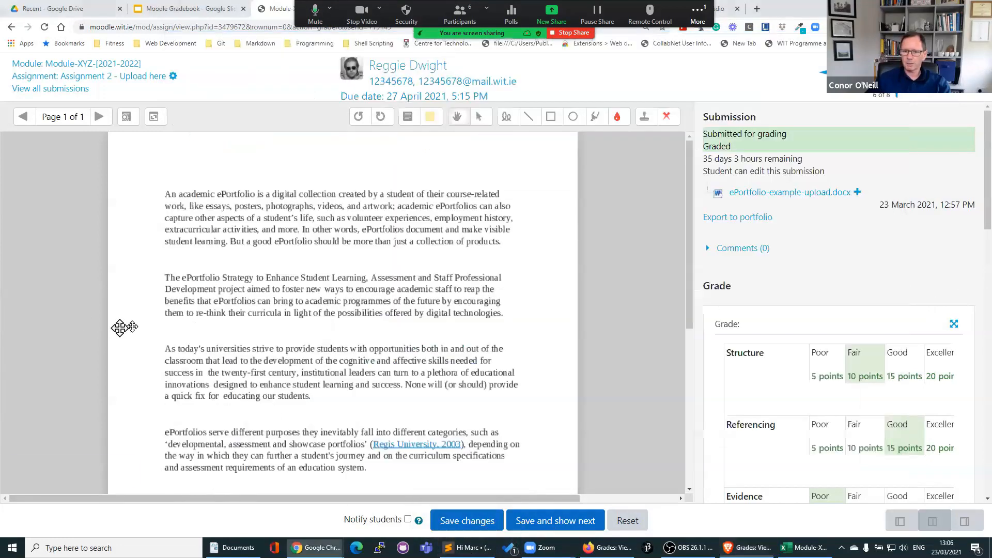
In the teacher's window, return to the Module-XYZ-[2021-2022] course, open its Grader report and look across the grade columns
left_click(121, 327)
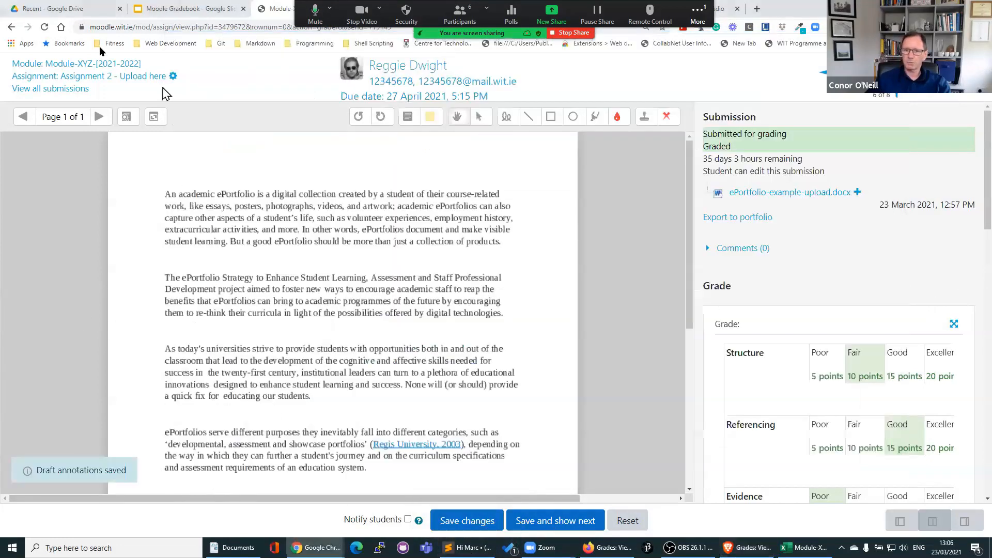
left_click(75, 64)
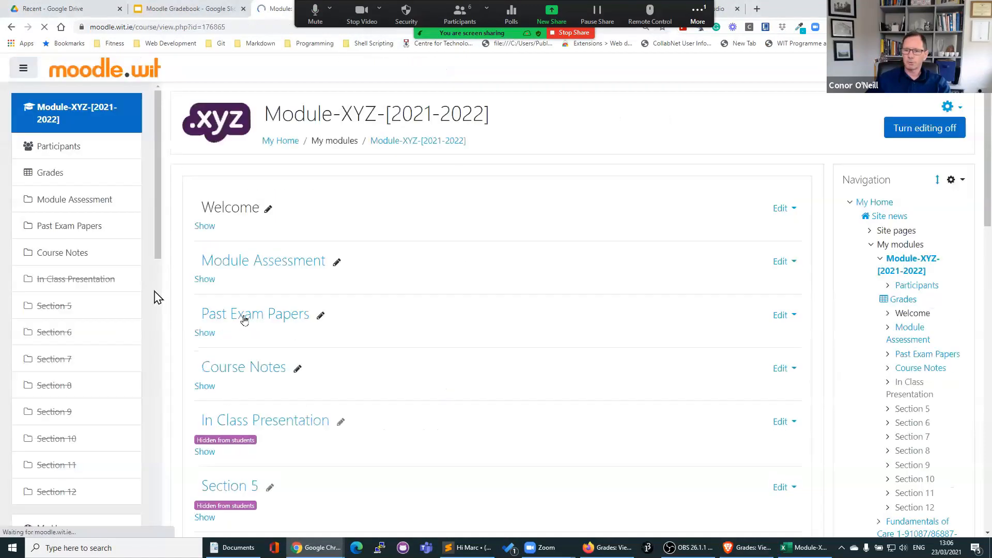
left_click(51, 174)
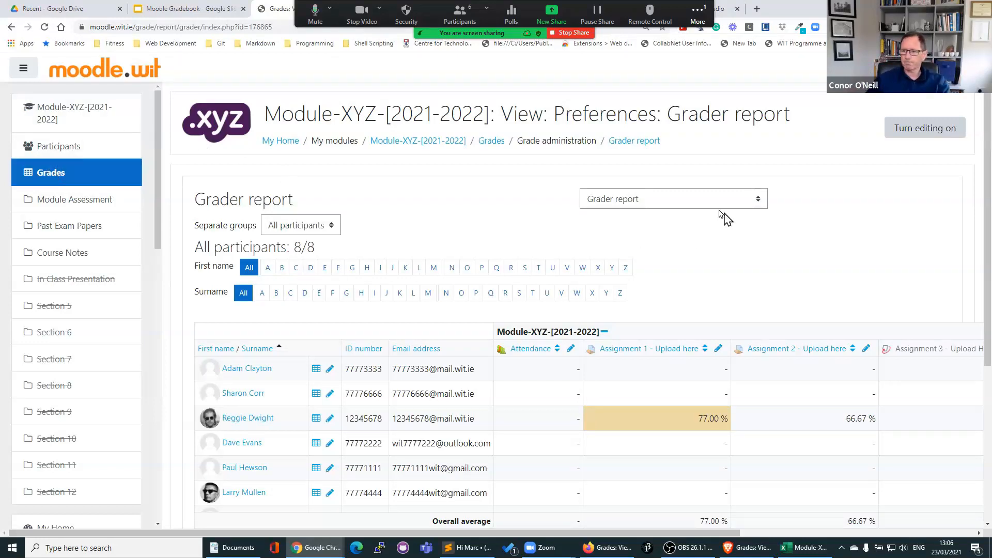
left_click(651, 201)
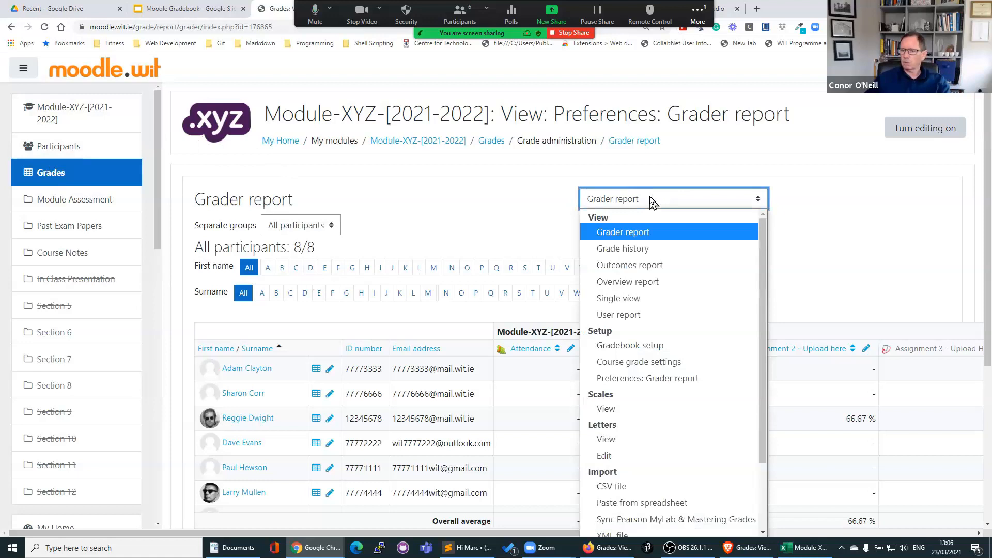
left_click(537, 211)
left_click(615, 201)
left_click(622, 233)
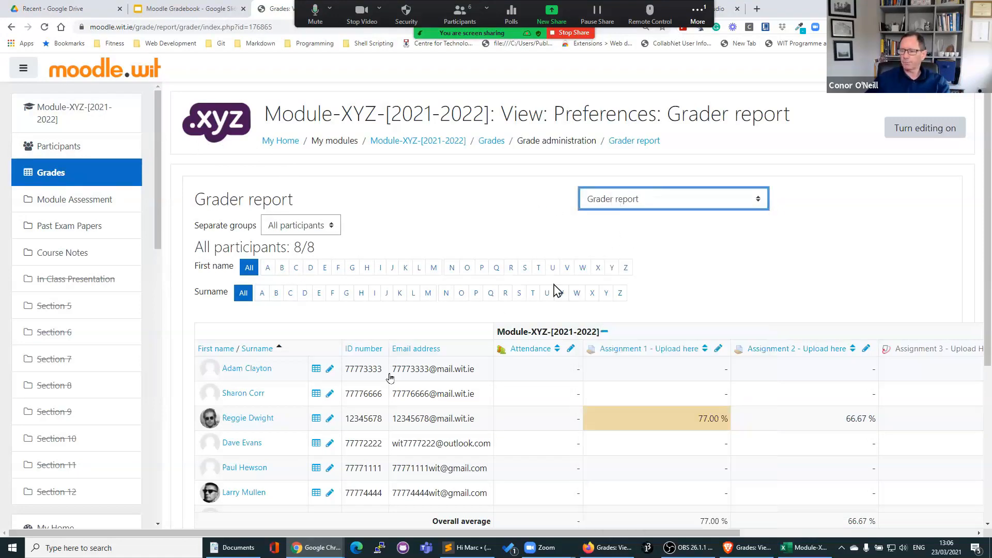
left_click_drag(326, 536, 507, 535)
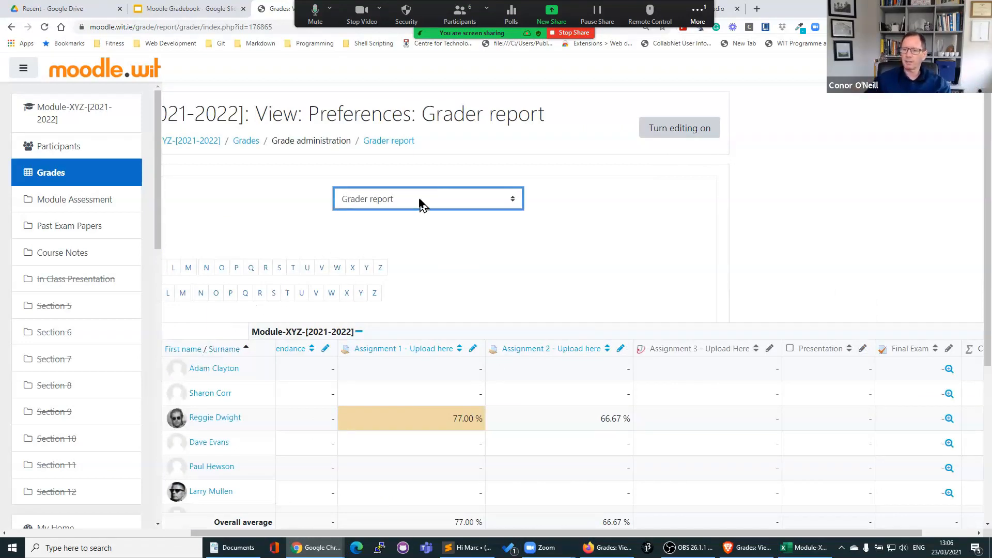
Open Gradebook setup to view the item weights, and Course grade settings to review the User report display options
left_click(422, 205)
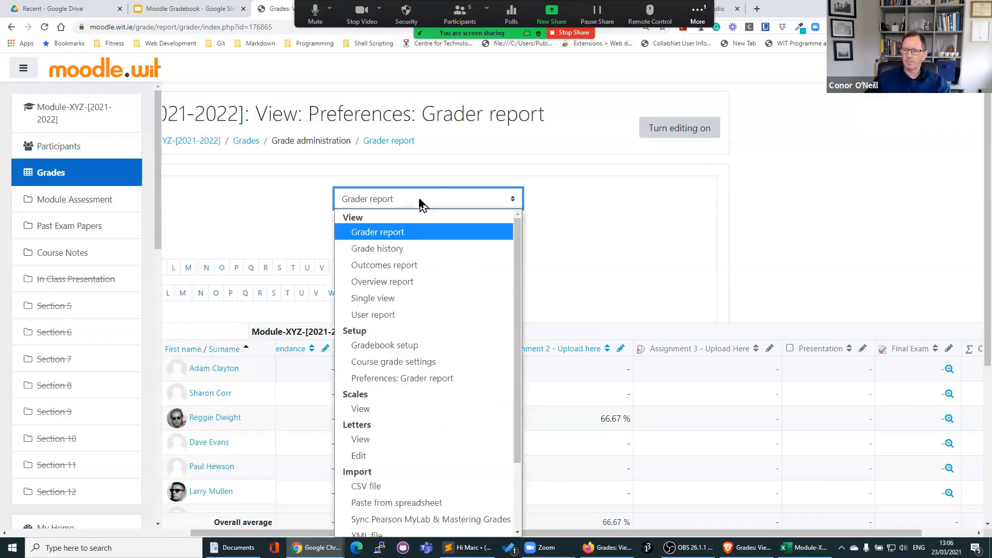
left_click(409, 347)
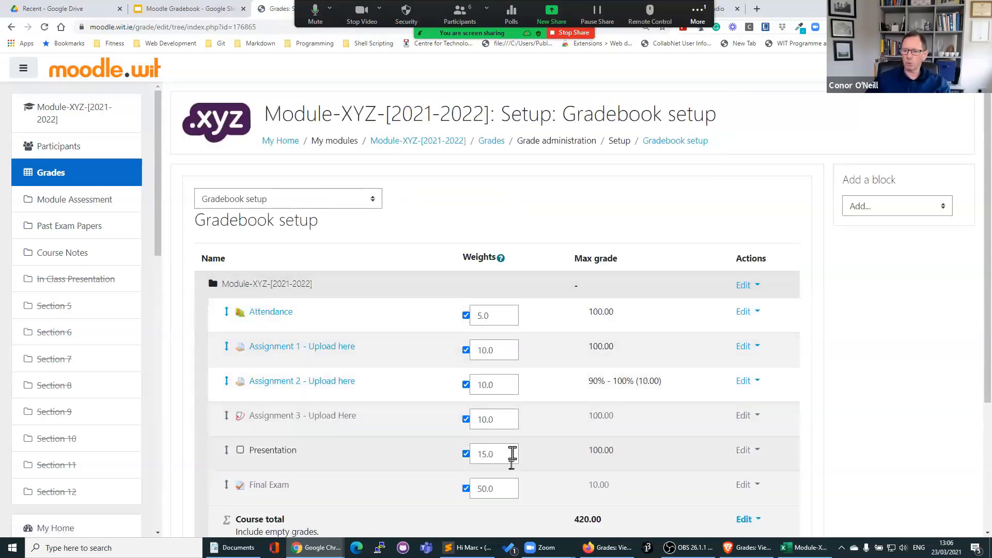
left_click(320, 203)
left_click(282, 363)
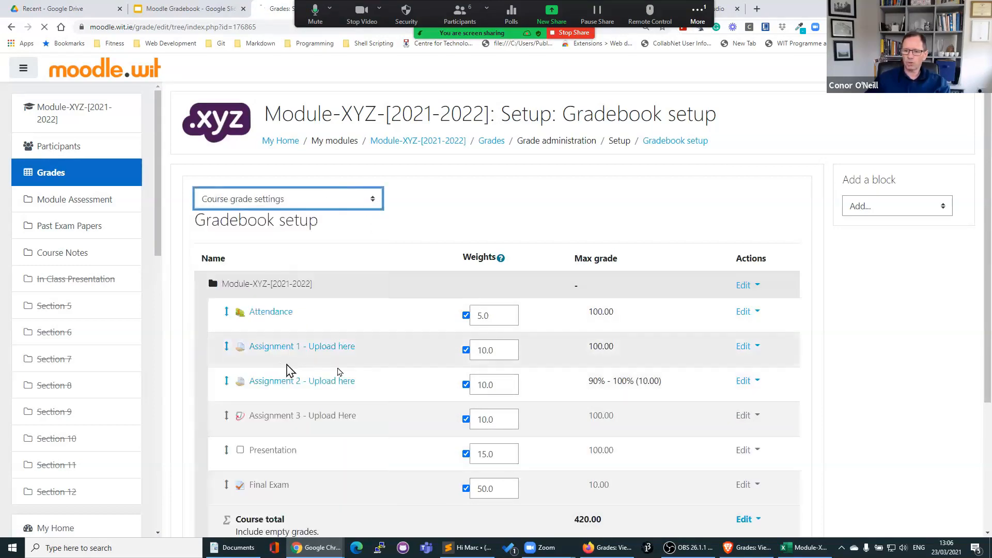
scroll(314, 381, "down", 6)
scroll(314, 384, "down", 5)
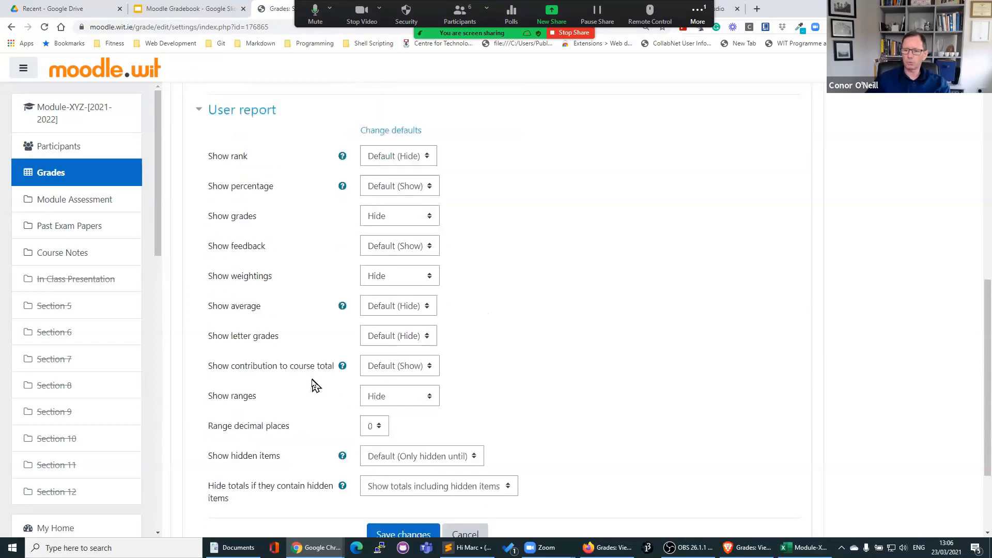
scroll(512, 294, "up", 2)
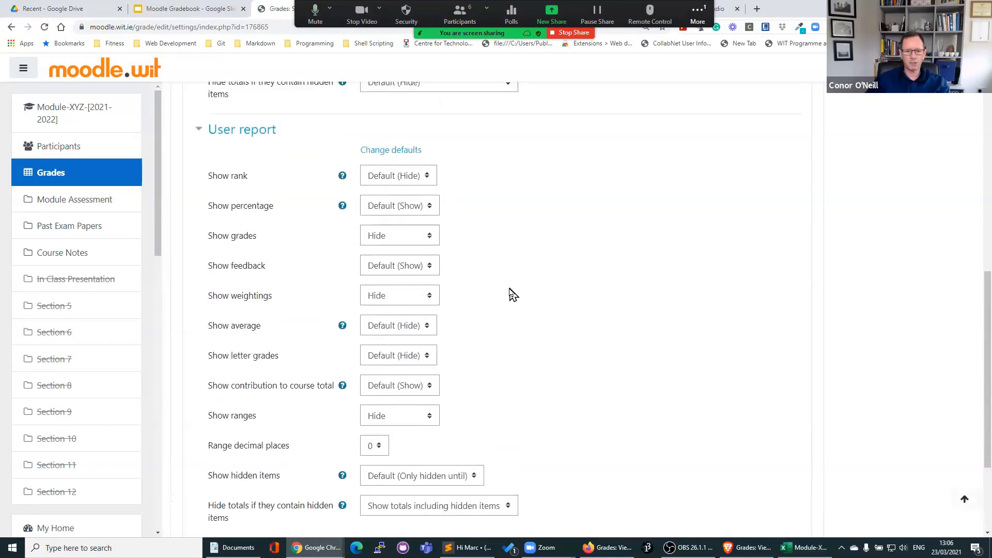
scroll(513, 294, "down", 3)
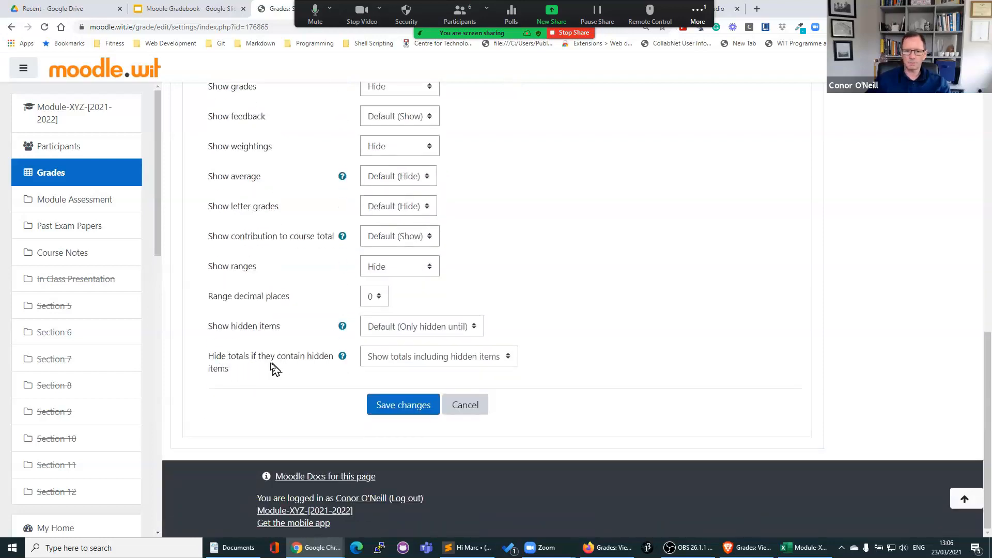
scroll(268, 366, "up", 12)
scroll(273, 368, "up", 2)
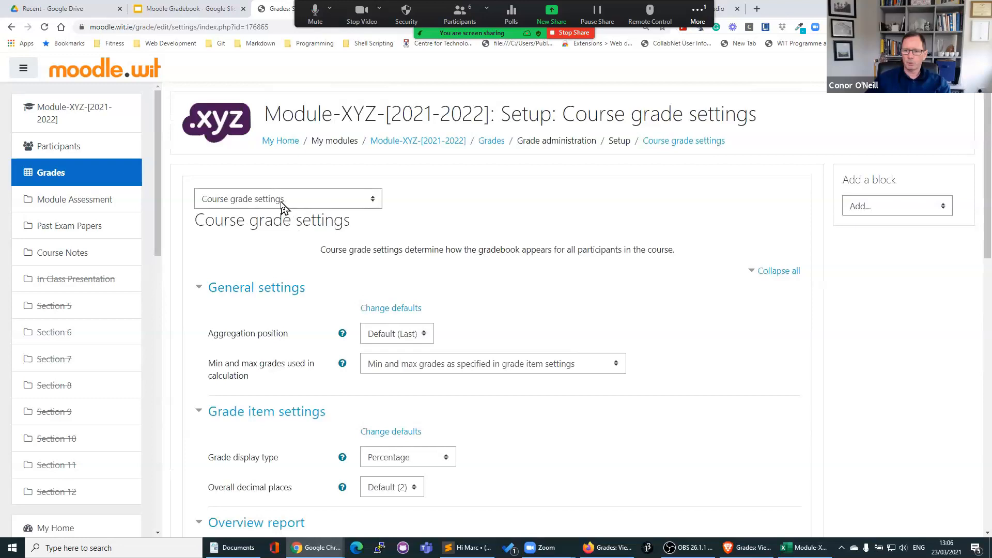
Export the course grades to an Excel spreadsheet with all grade items included and download the file
left_click(283, 206)
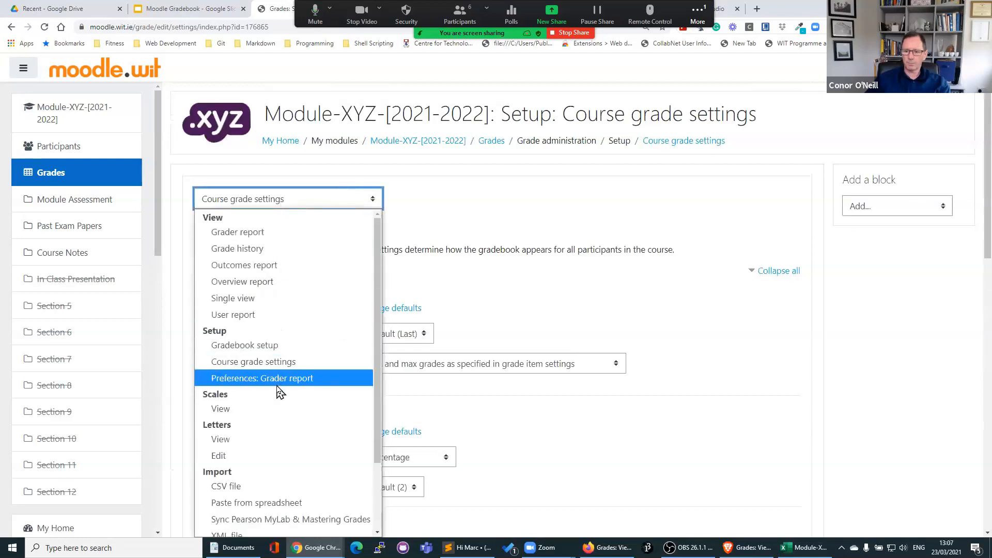
scroll(274, 444, "down", 3)
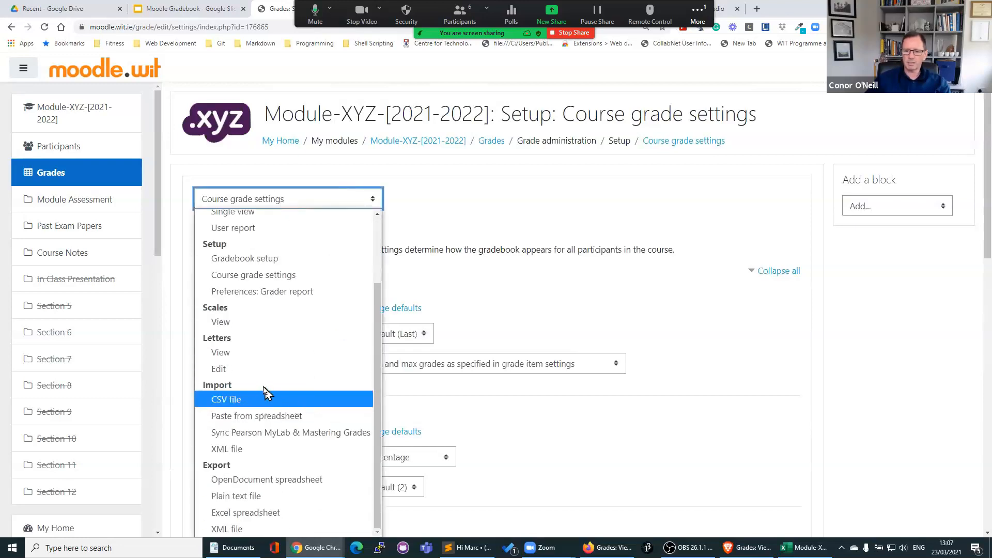
left_click(252, 514)
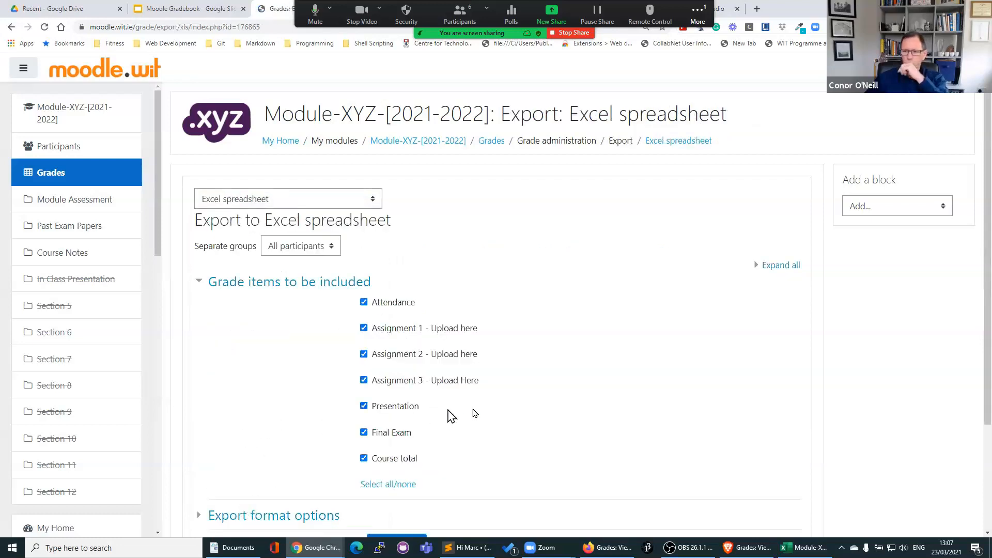
scroll(491, 422, "down", 3)
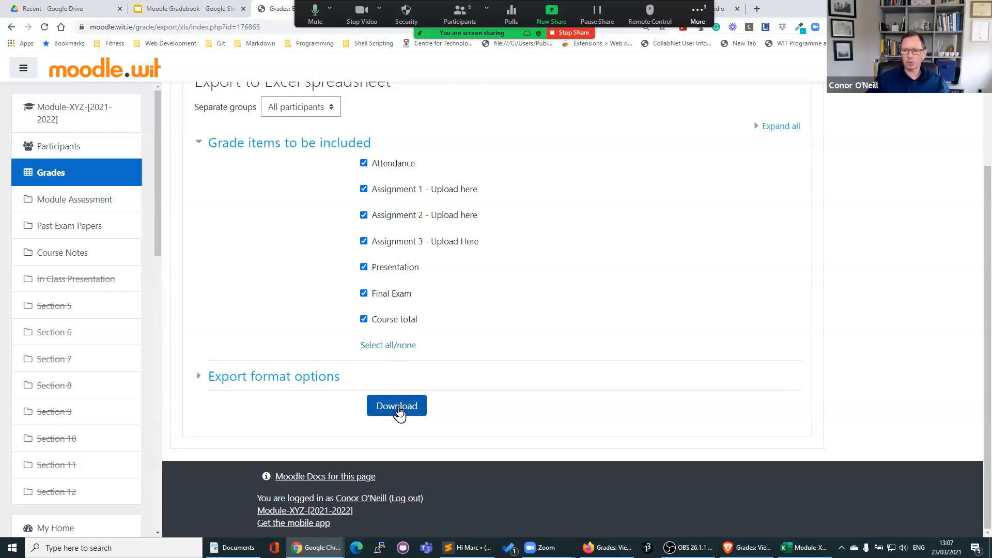
left_click(398, 412)
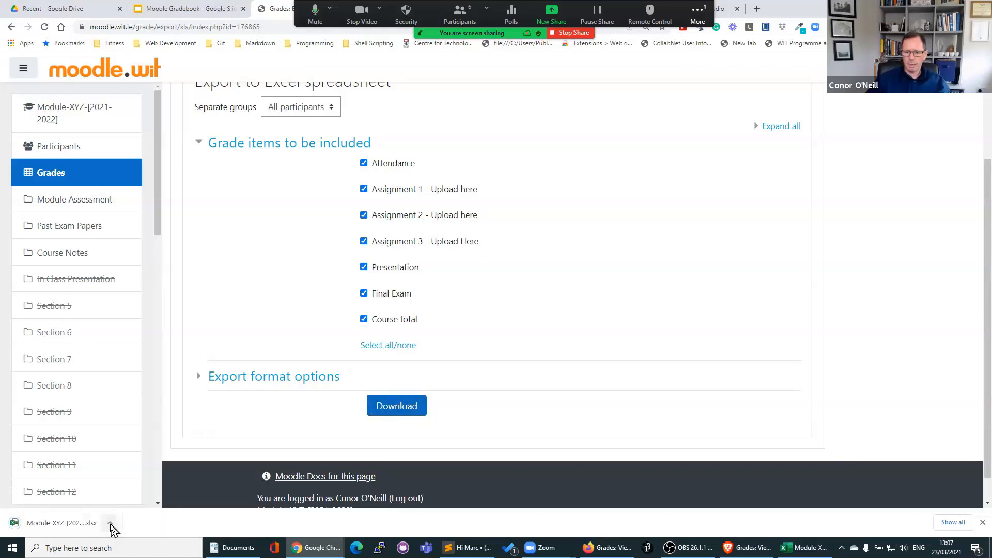
Open the downloaded Module-XYZ-[2021-2022] Grades workbook in Excel and enable editing
left_click(112, 526)
left_click(139, 460)
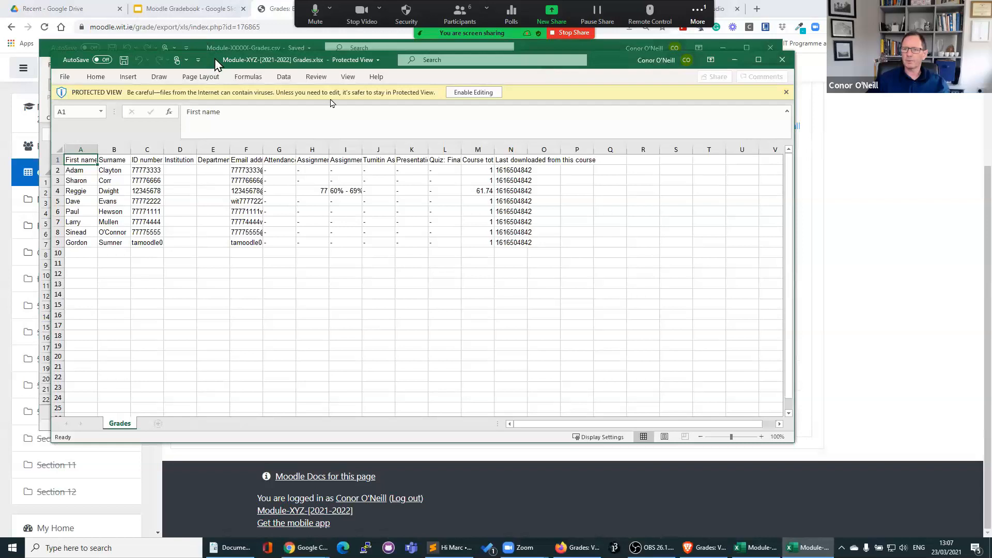
left_click_drag(216, 62, 334, 104)
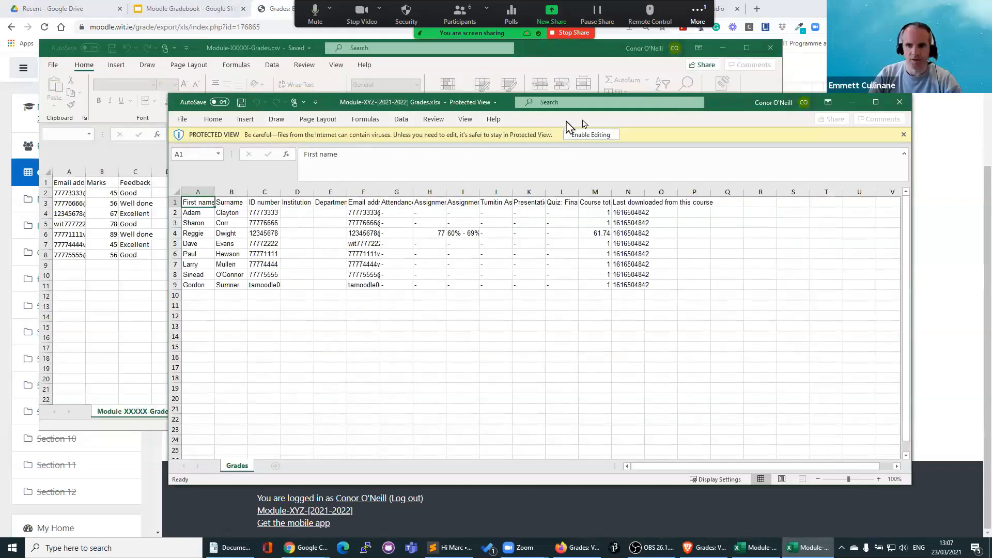
left_click(597, 134)
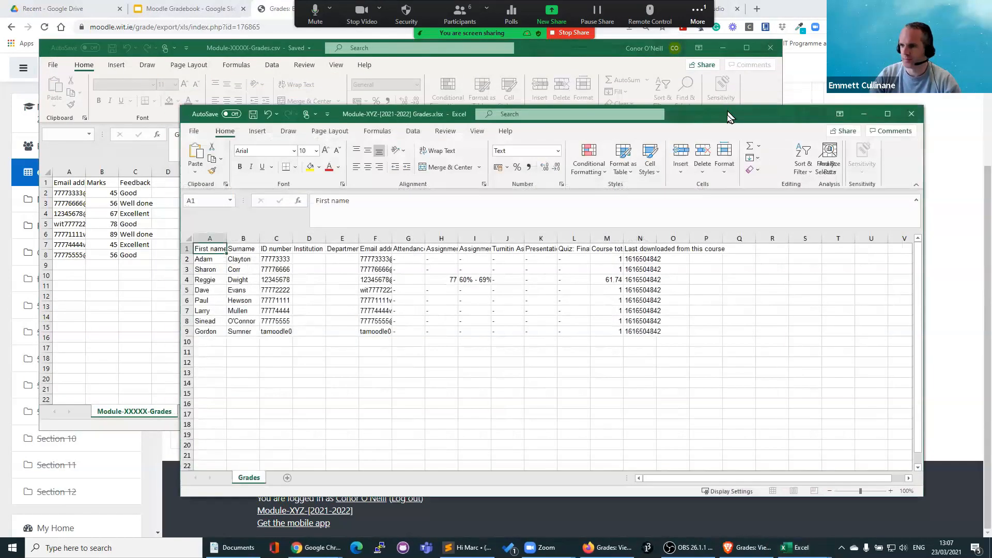
left_click_drag(685, 120, 602, 109)
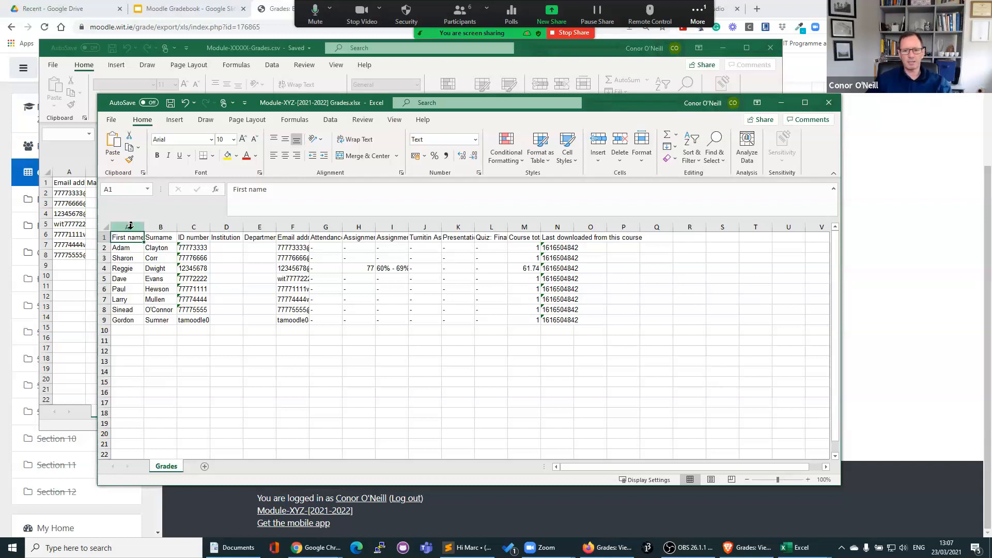
Widen the Email address column to fit its contents and look over the students' ID numbers and names
left_click_drag(129, 227, 253, 226)
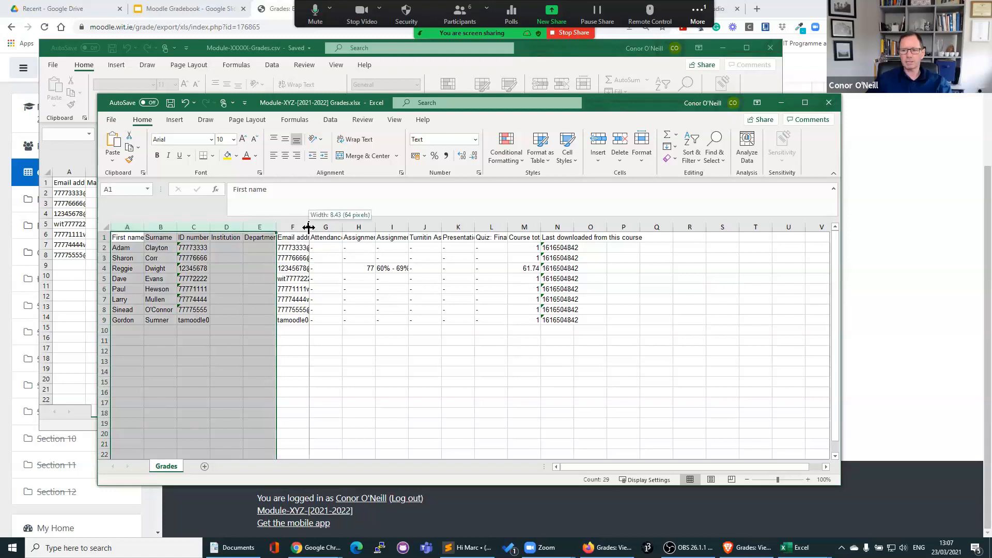
double_click(309, 226)
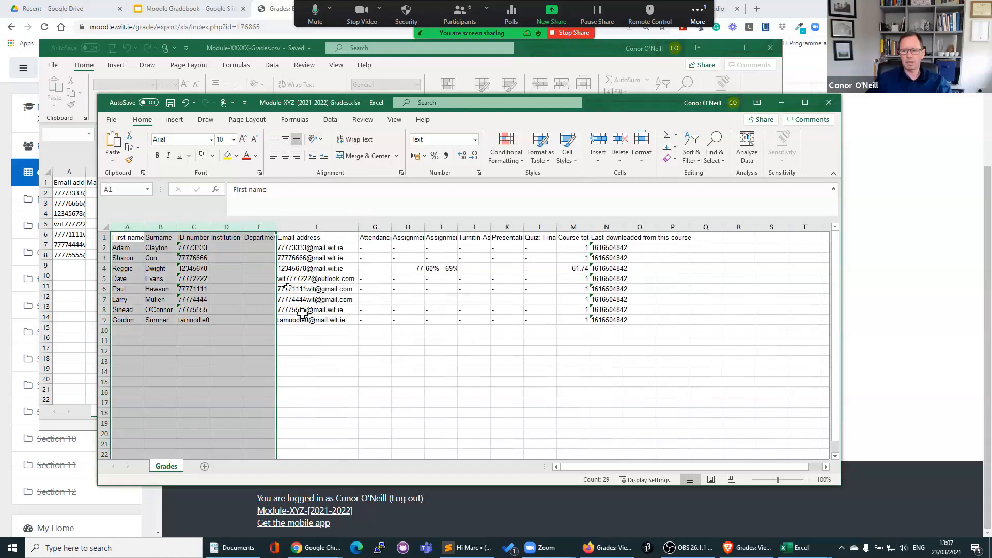
left_click(191, 268)
left_click(191, 291)
left_click(190, 298)
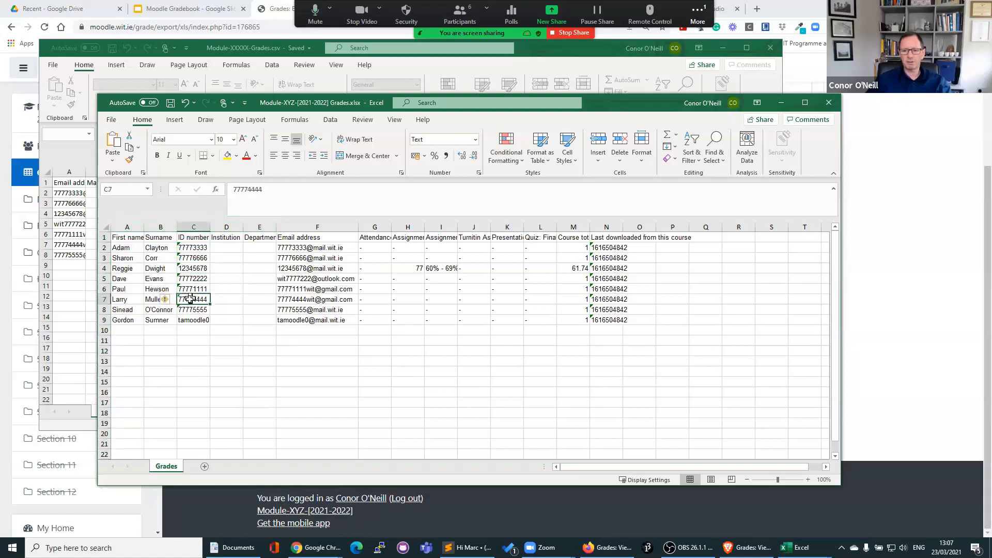
left_click(193, 310)
left_click(193, 322)
left_click(196, 266)
left_click(121, 249)
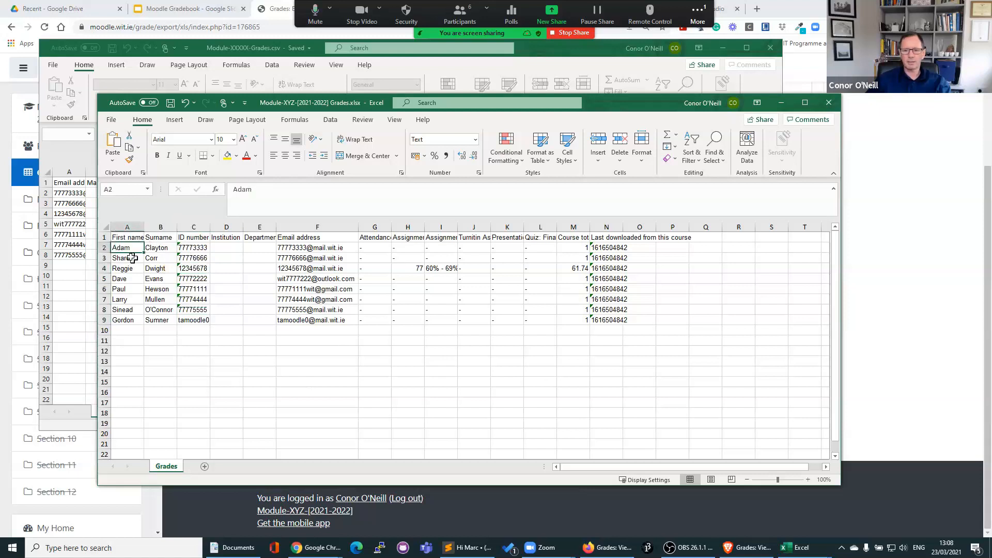
left_click(127, 268)
left_click(152, 271)
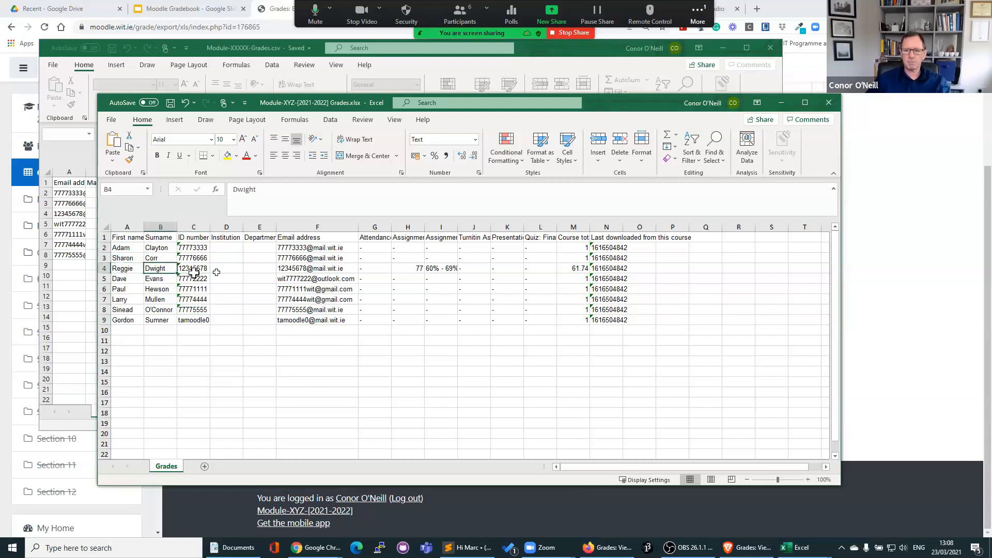
left_click(226, 279)
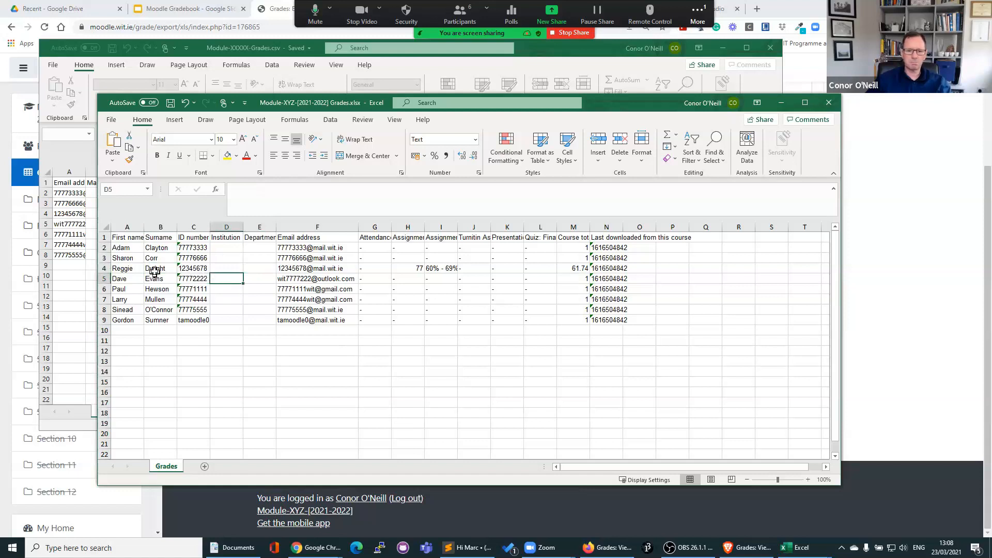
Delete columns A to E, from First name to Department, and autofit the width of all remaining columns
left_click_drag(127, 227, 258, 225)
right_click(257, 226)
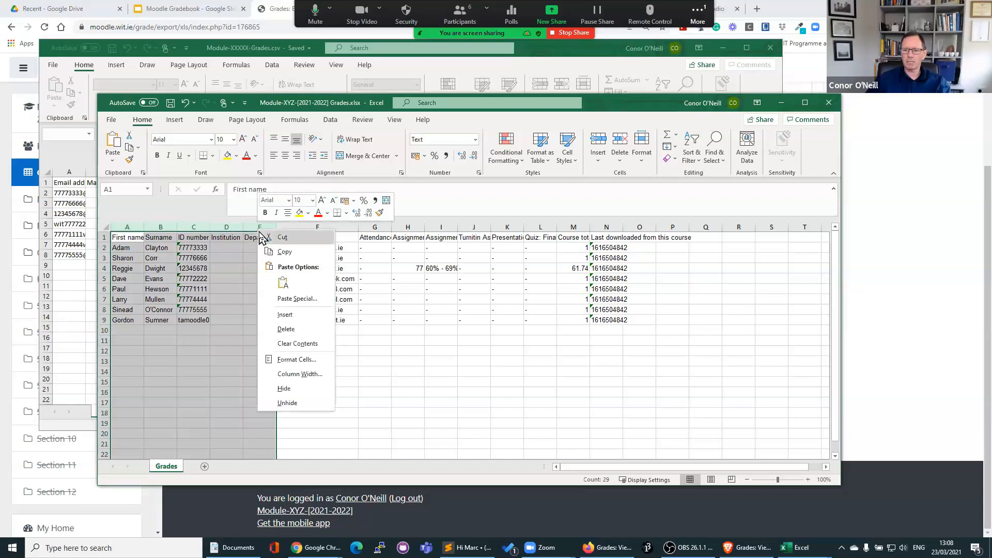
left_click(286, 330)
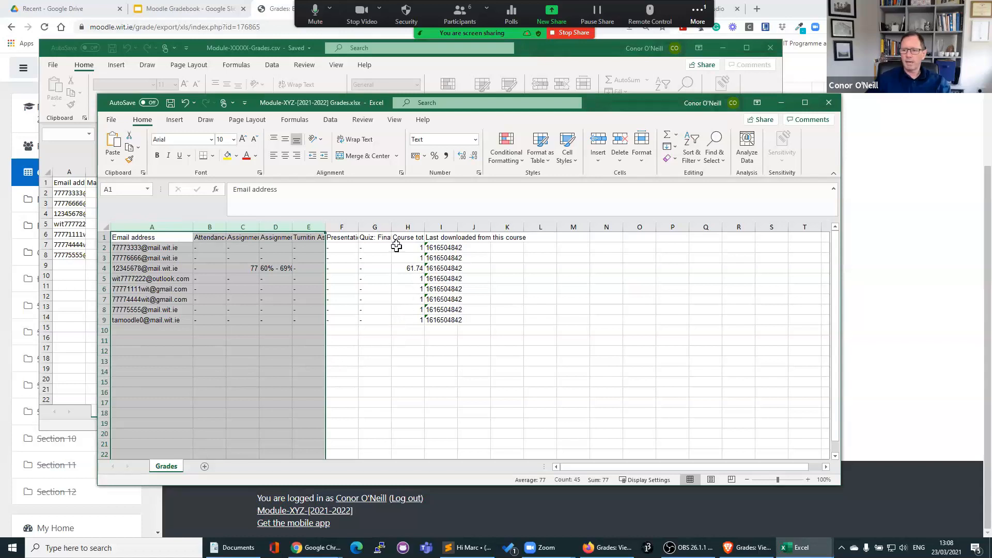
left_click(106, 227)
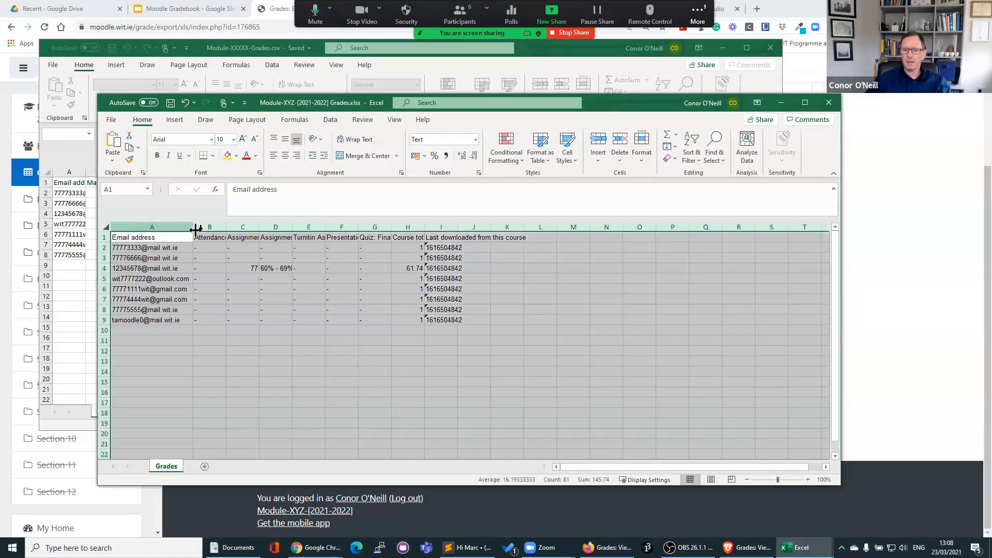
double_click(193, 227)
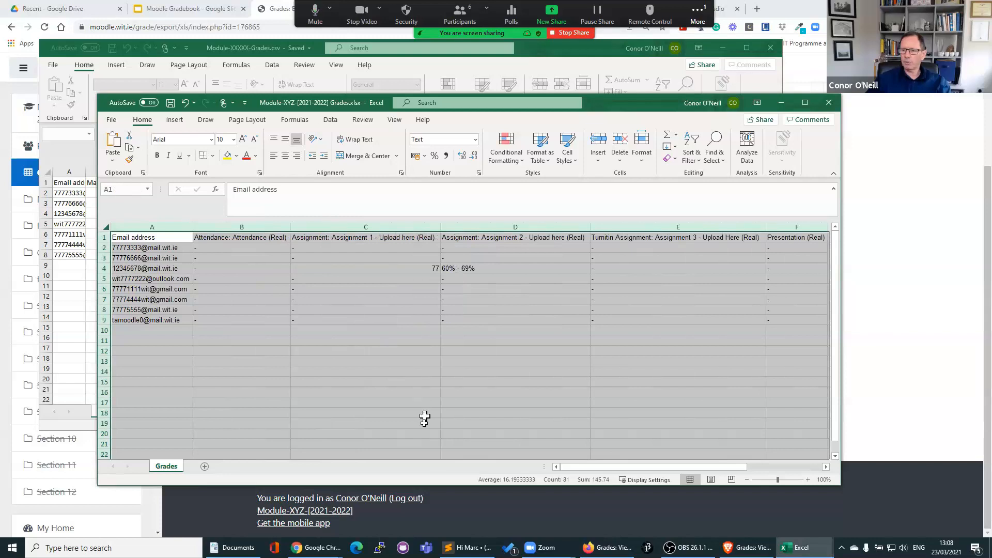
Delete the columns from Presentation through Last downloaded from this course
left_click_drag(594, 467, 668, 471)
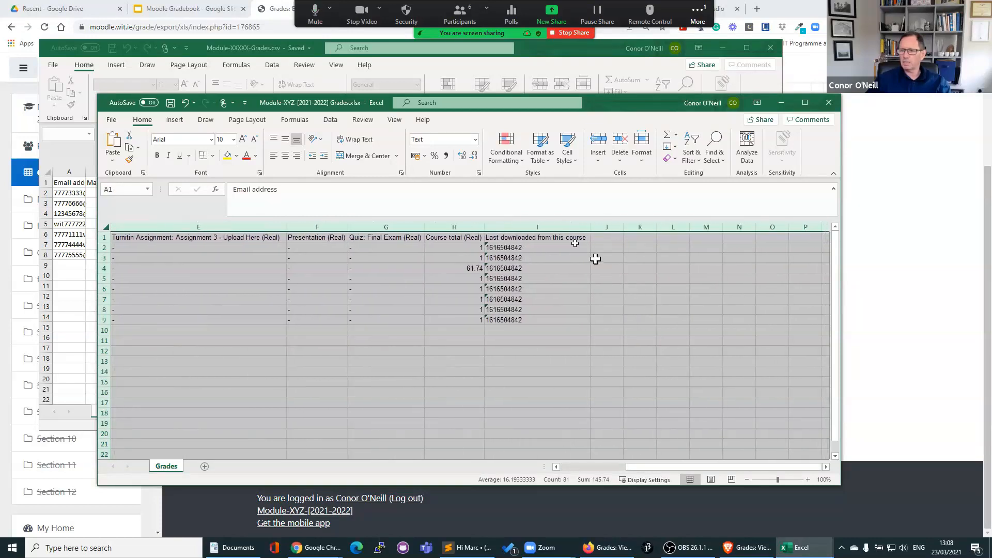
left_click(537, 227)
left_click_drag(502, 229, 320, 228)
right_click(320, 228)
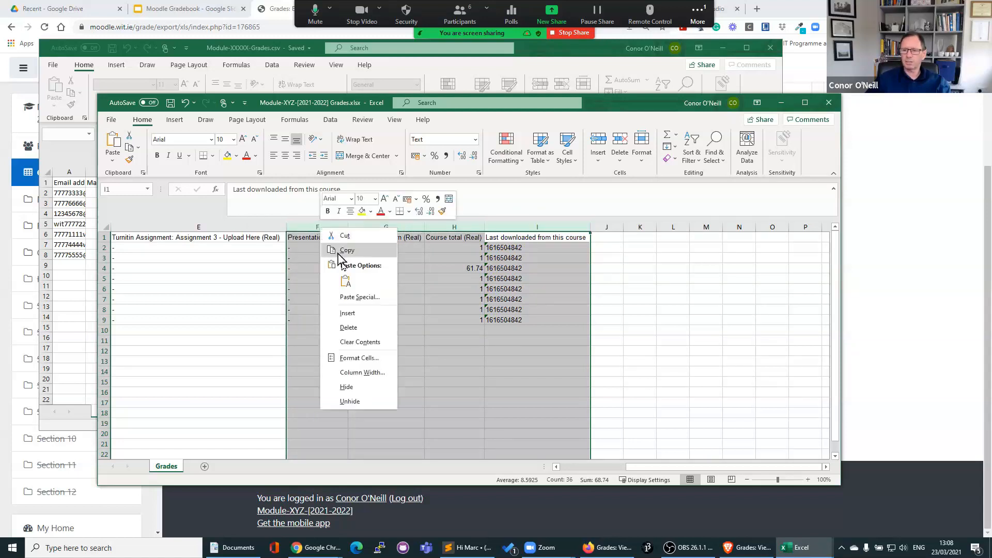
left_click(348, 327)
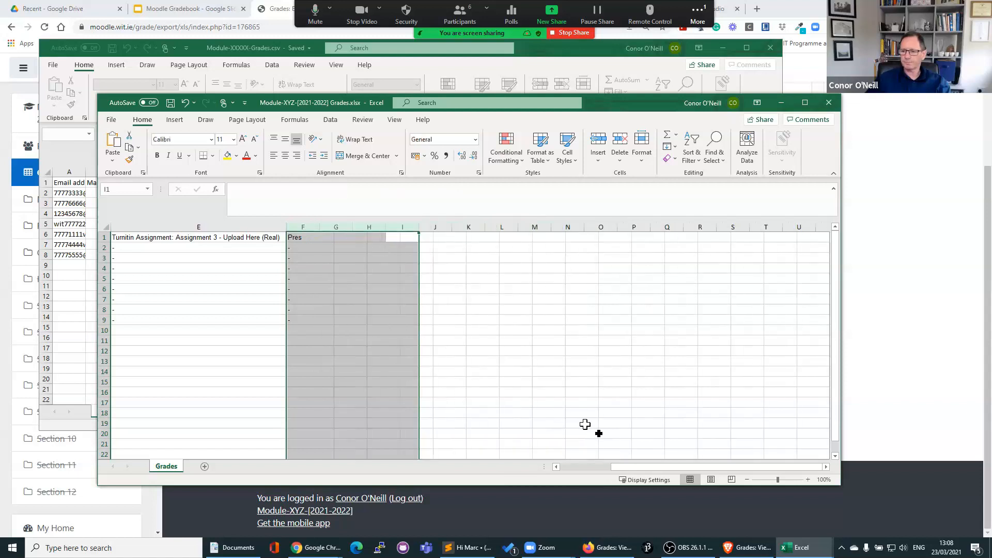
Rename the Attendance header in B1 to "Marks" and the Assignment 1 header in C1 to "Feedback"
left_click_drag(658, 467, 562, 460)
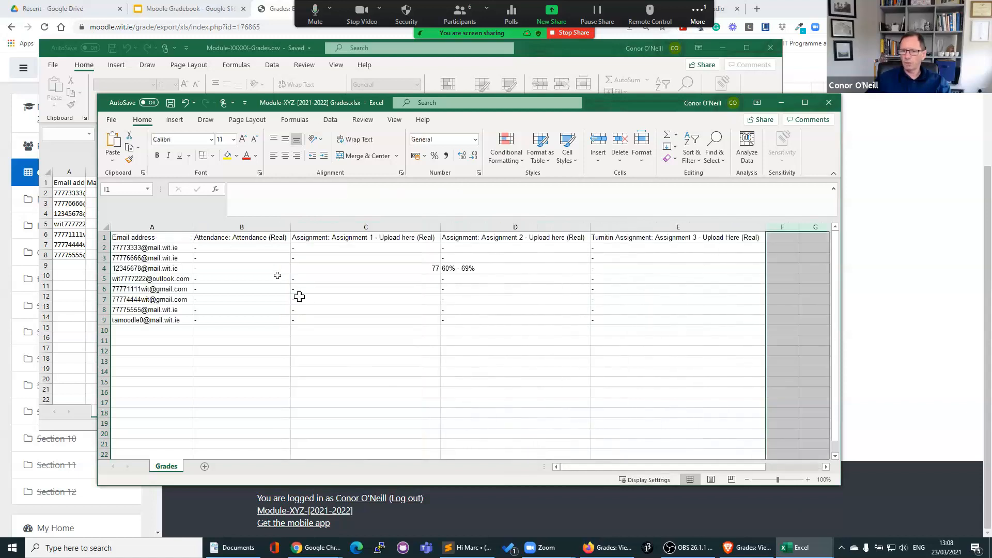
left_click(235, 237)
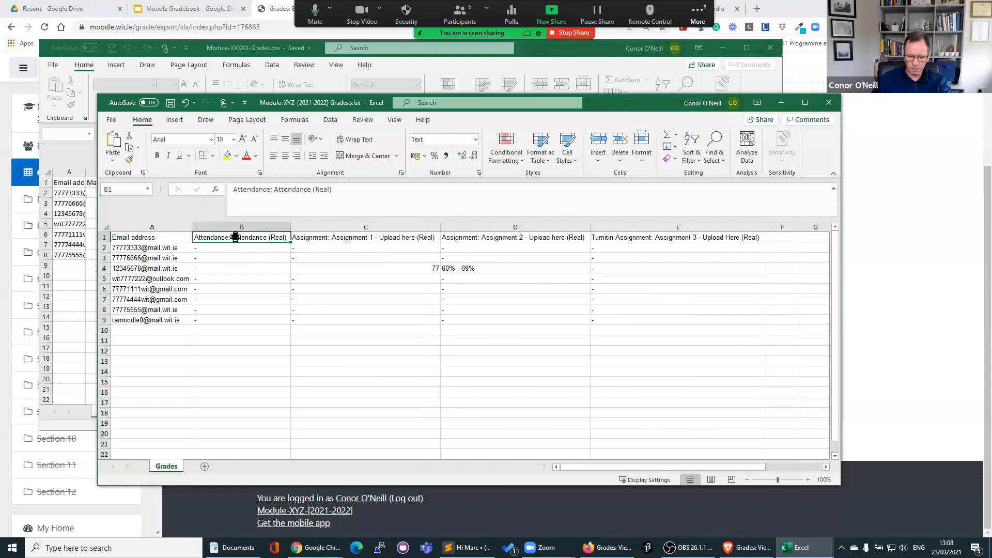
type("Ma")
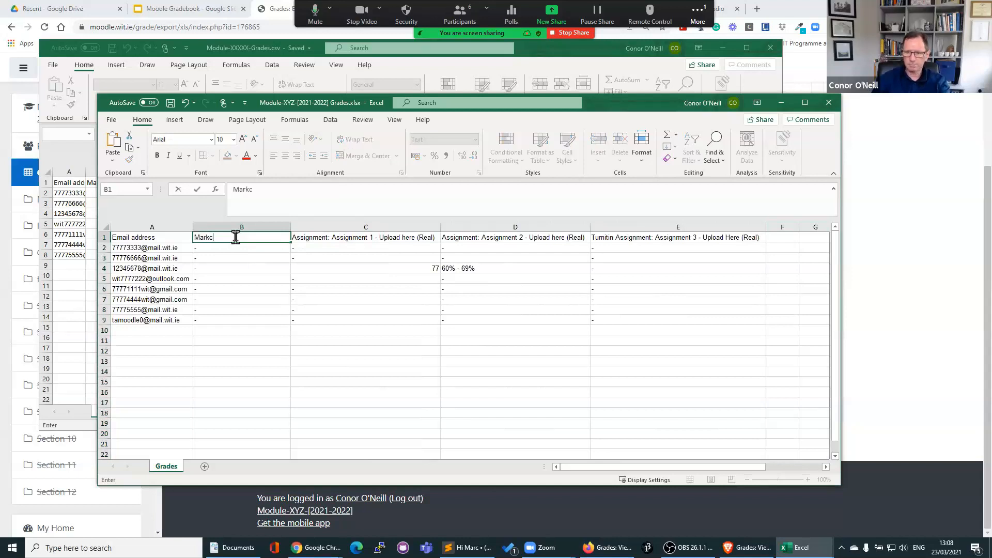
type("rks")
left_click(346, 237)
type("Feedback")
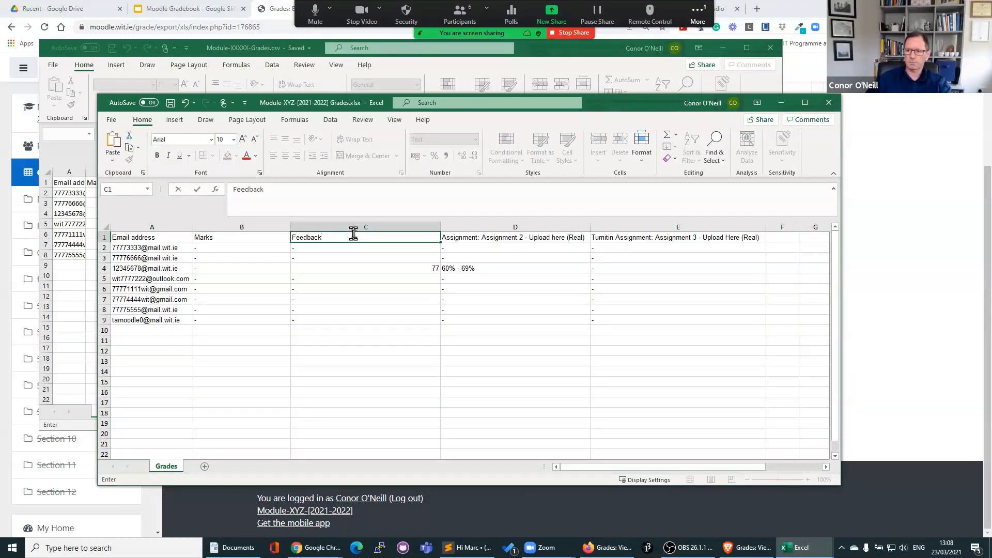
Delete columns D to G, including Assignment 2 and Assignment 3, and clear the leftover mark in C4
left_click_drag(471, 227, 806, 233)
right_click(788, 229)
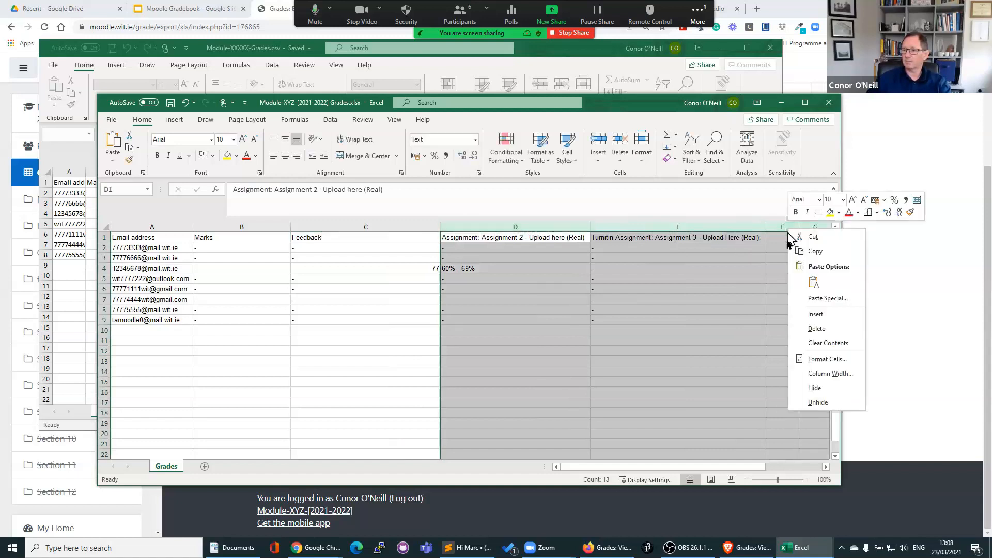
left_click(819, 329)
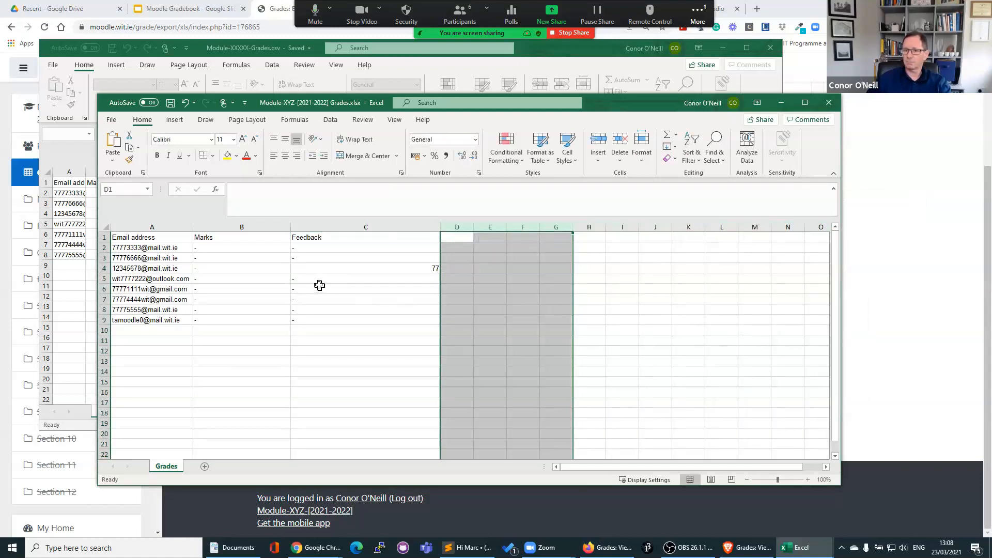
left_click(401, 266)
key("Delete")
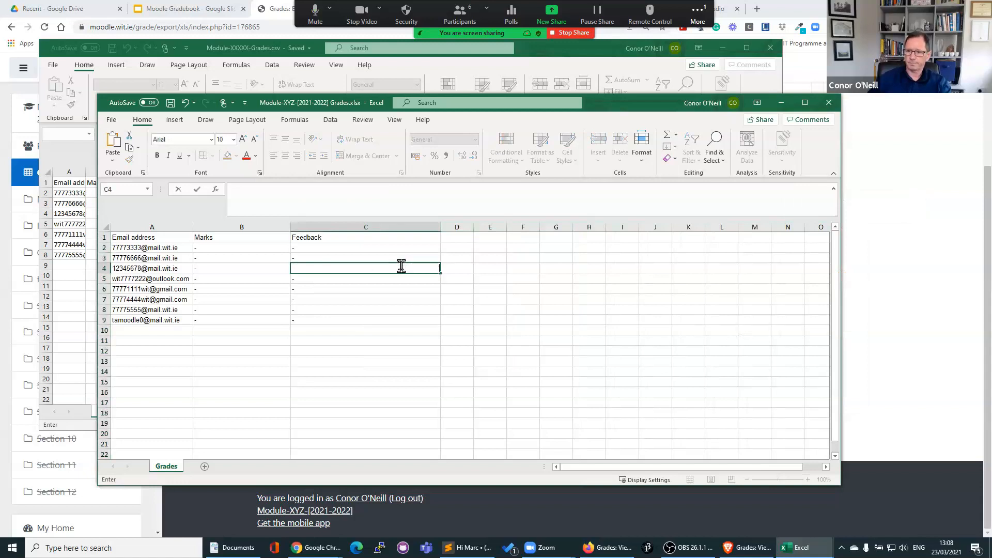
Fill the Marks column in B2:B9 with 76, 43, 54, 76, 87, 87, 87 and 65
left_click(235, 247)
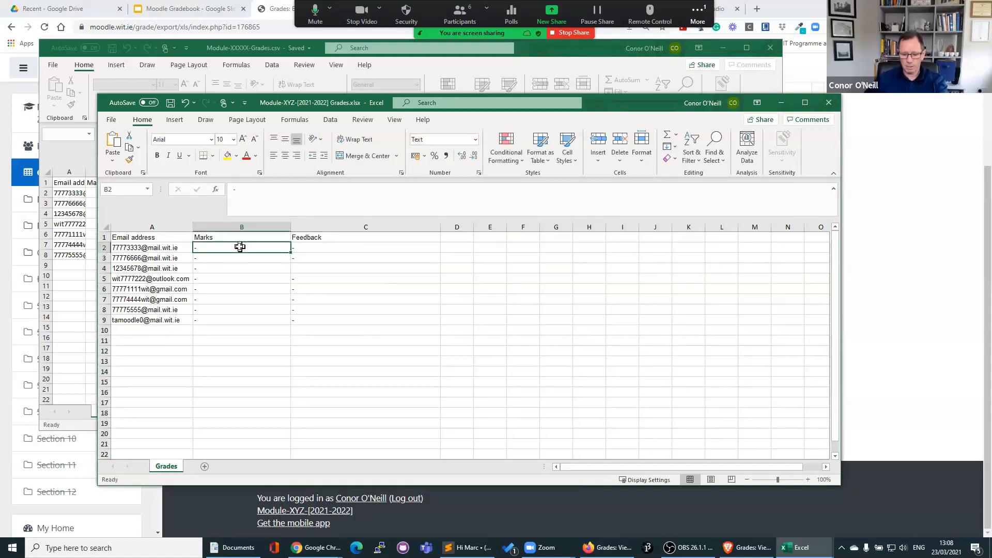
type("56")
left_click(243, 252)
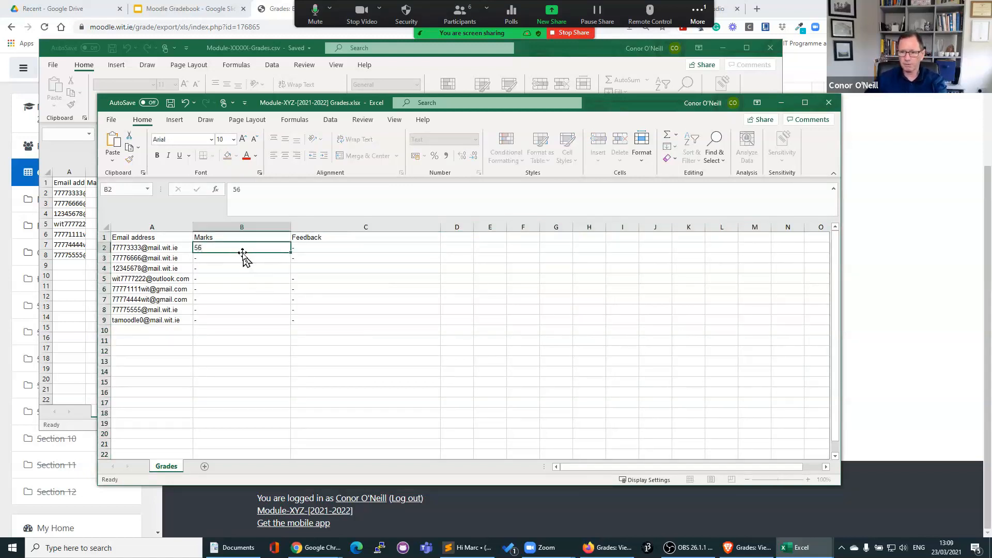
type("76")
left_click(245, 258)
type("43")
left_click(242, 267)
type("54")
left_click(239, 278)
type("76")
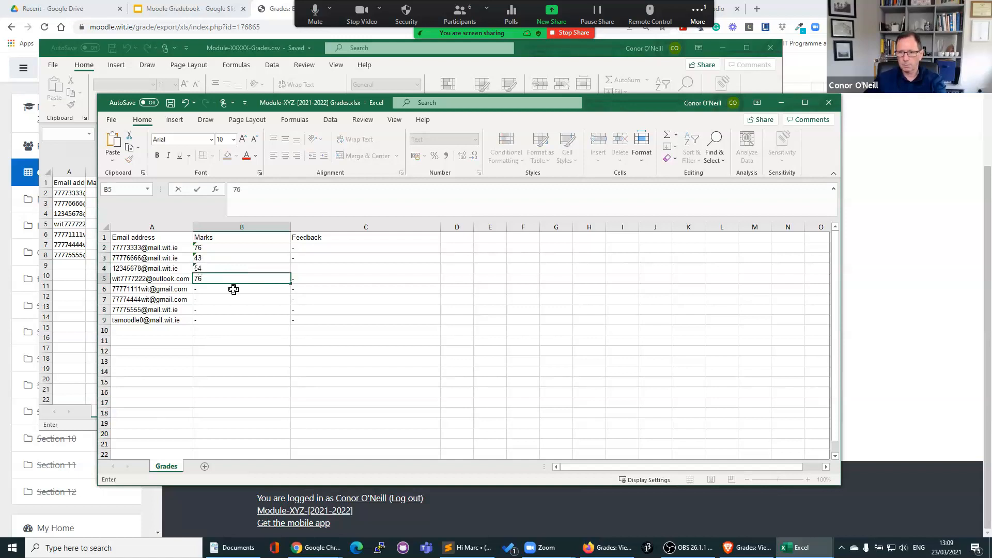
left_click(233, 290)
type("87")
left_click(230, 299)
type("87")
left_click(224, 312)
type("87")
left_click(212, 320)
type("65")
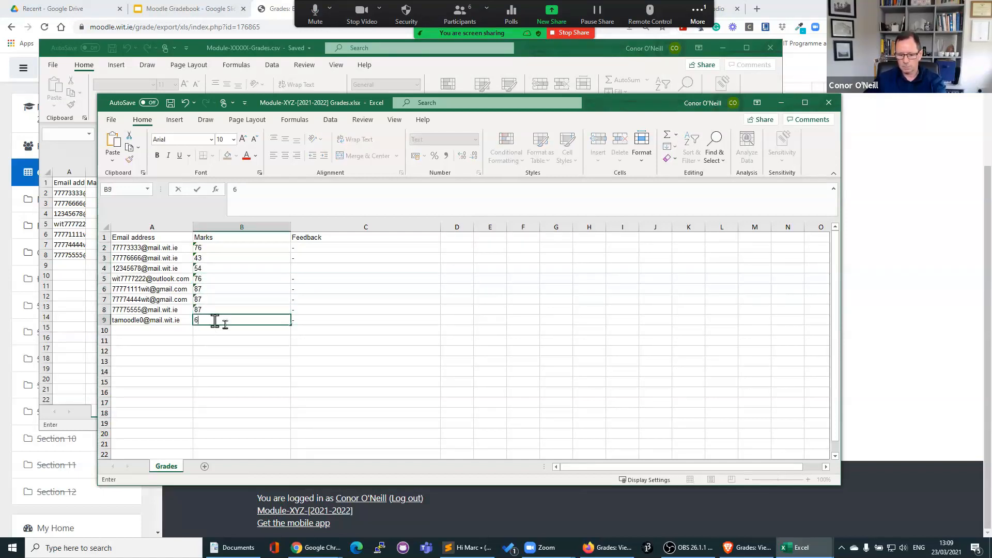
Enter the feedback comments "Well done", "Great work" and "Excelent" in C2:C4
left_click(311, 249)
type("Well do")
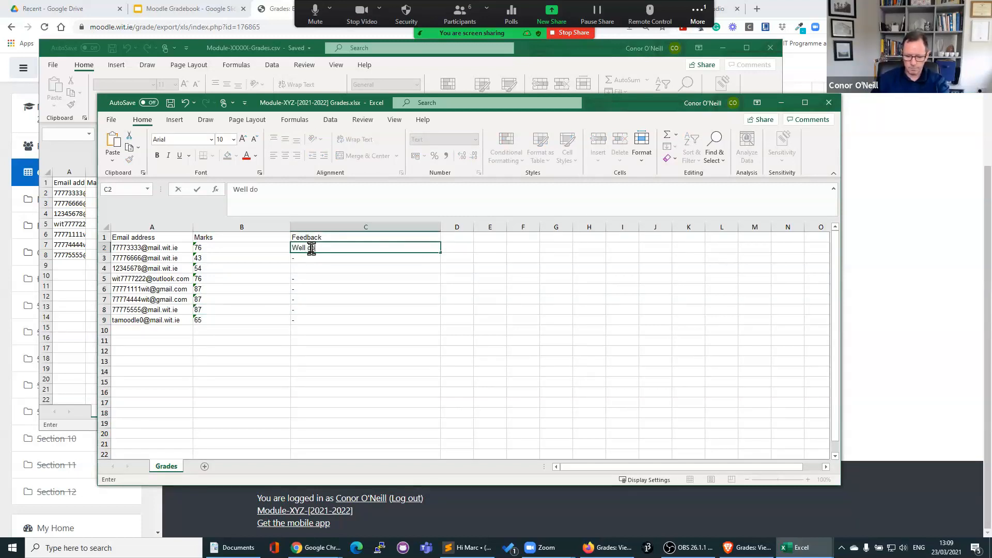
key("Return")
type("Great work")
key("Return")
type("Excelken")
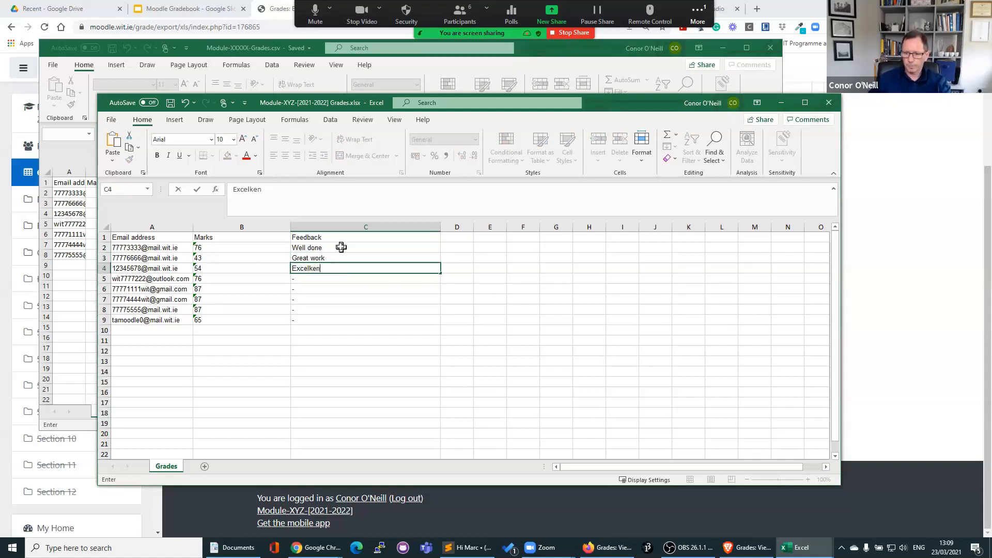
key("BackSpace")
key("BackSpace")
key("BackSpace")
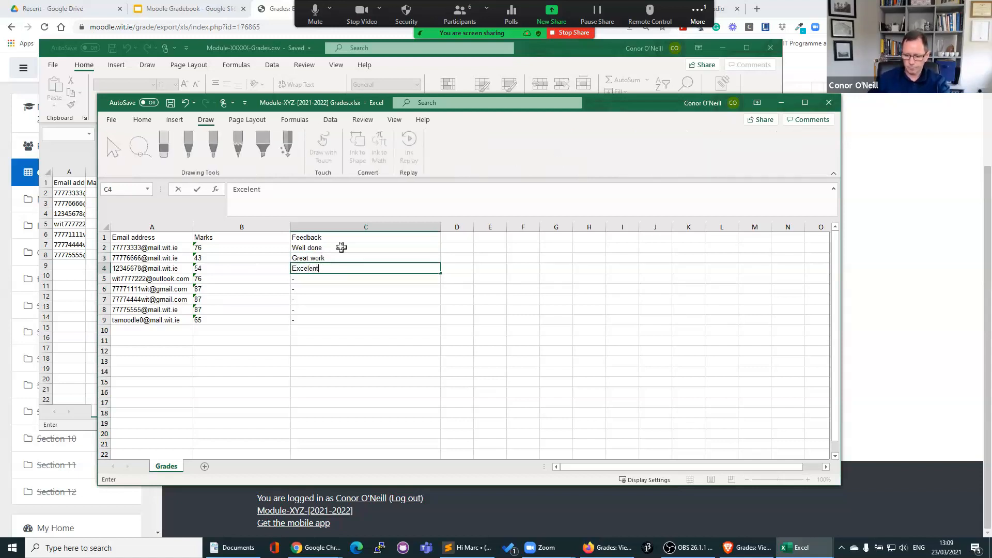
key("Return")
Fill the three feedback comments in C2:C4 down to C9 to cover the remaining students
left_click_drag(314, 247, 312, 269)
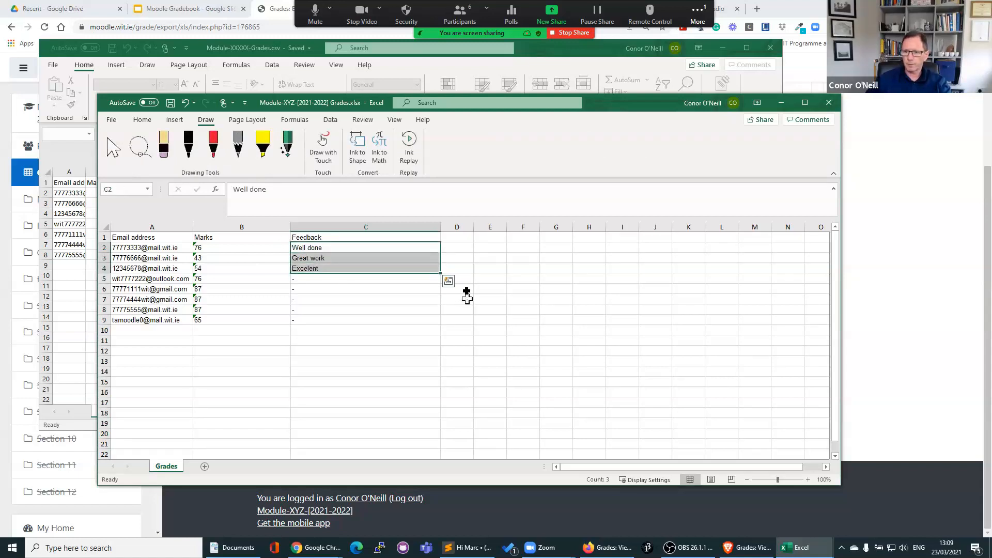
left_click_drag(441, 273, 440, 325)
left_click(264, 367)
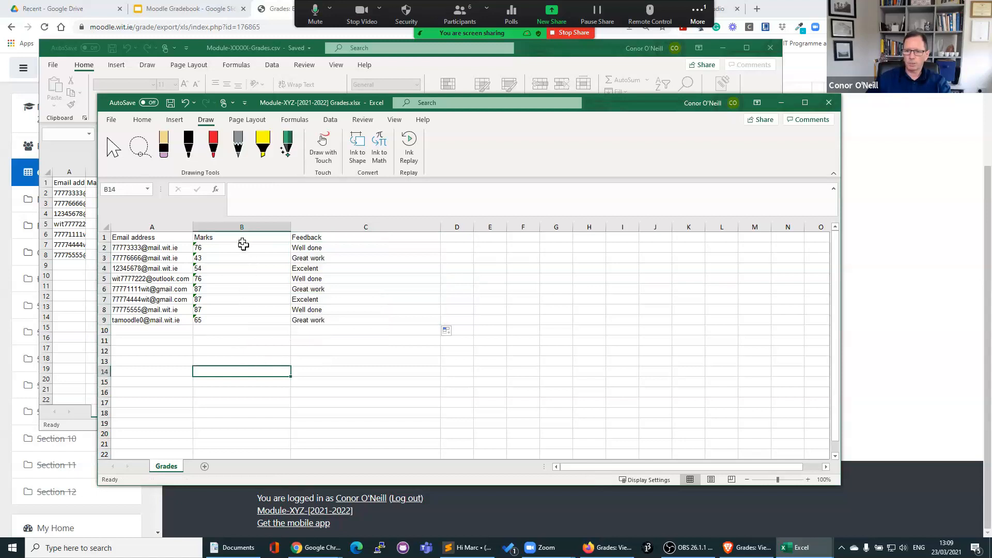
Insert a column before Marks, try converting the first mark with =VALUE(C2) in B2, and clear the formula
left_click(242, 229)
right_click(244, 231)
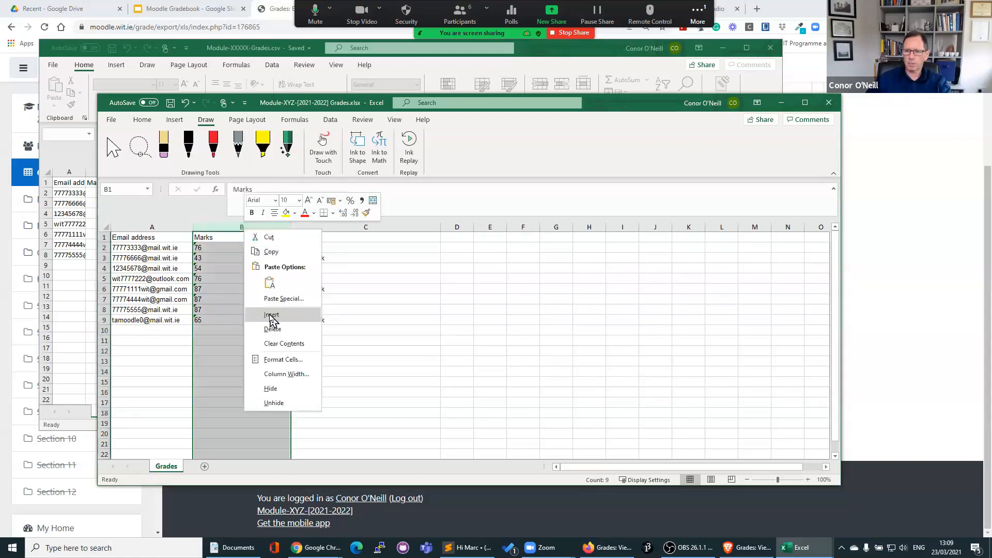
left_click(271, 315)
left_click(231, 250)
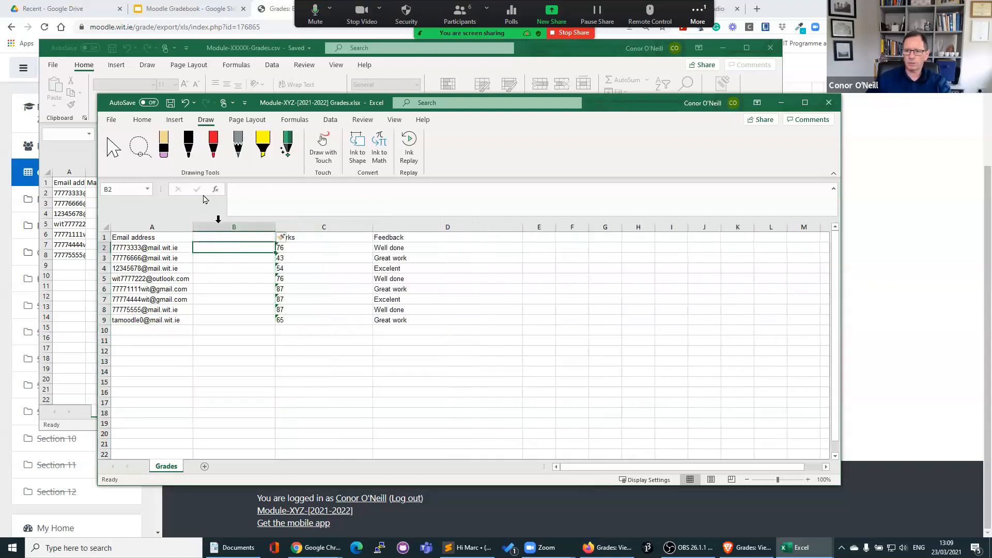
left_click(291, 120)
left_click(175, 154)
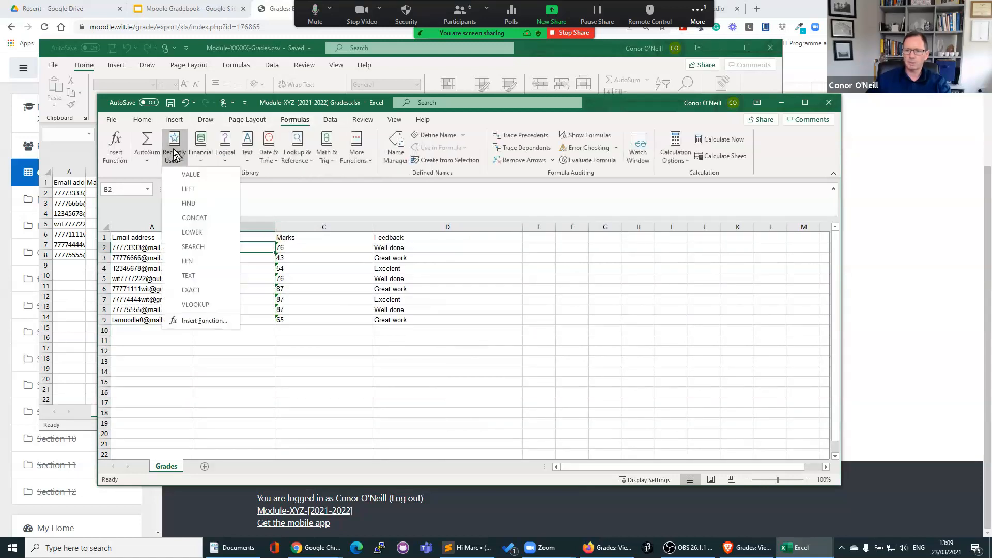
left_click(192, 177)
left_click(304, 248)
left_click(676, 325)
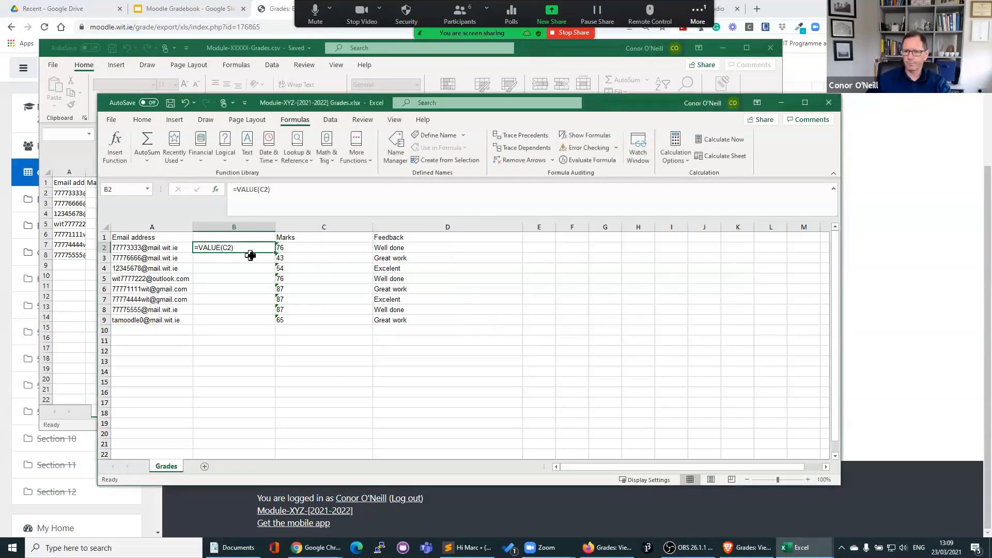
left_click(252, 256)
left_click(245, 248)
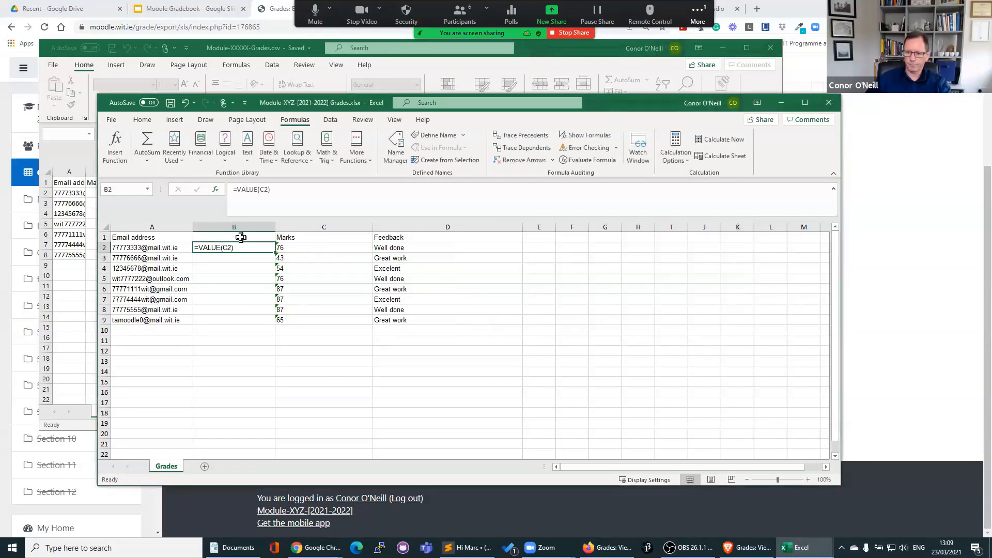
key("BackSpace")
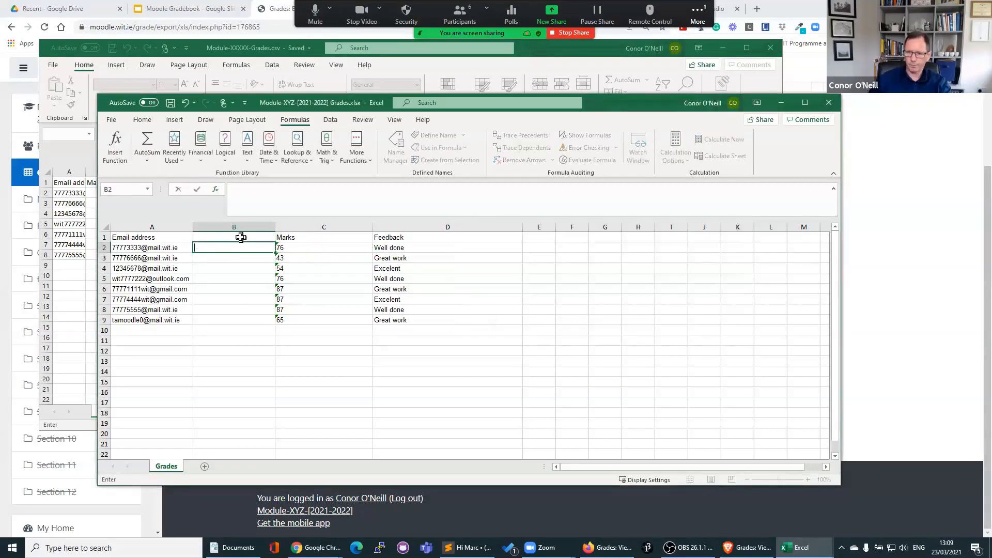
Insert an empty column between Marks and Feedback, and delete the empty column B before Marks
left_click(380, 230)
right_click(392, 287)
key("Escape")
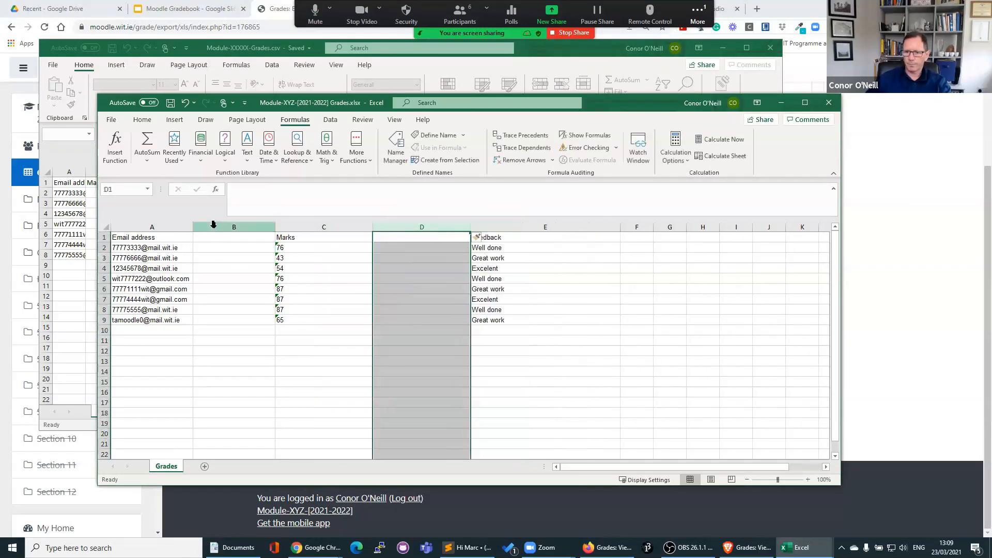
left_click(216, 228)
right_click(217, 231)
left_click(246, 332)
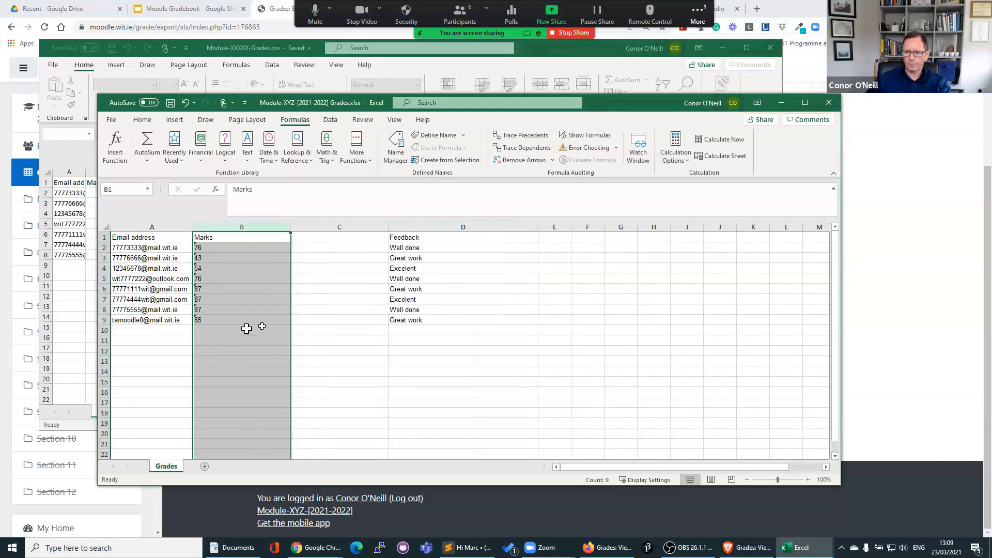
Try converting the first mark to a number with =VALUE(B2) in C2, and clear the formula
left_click(324, 248)
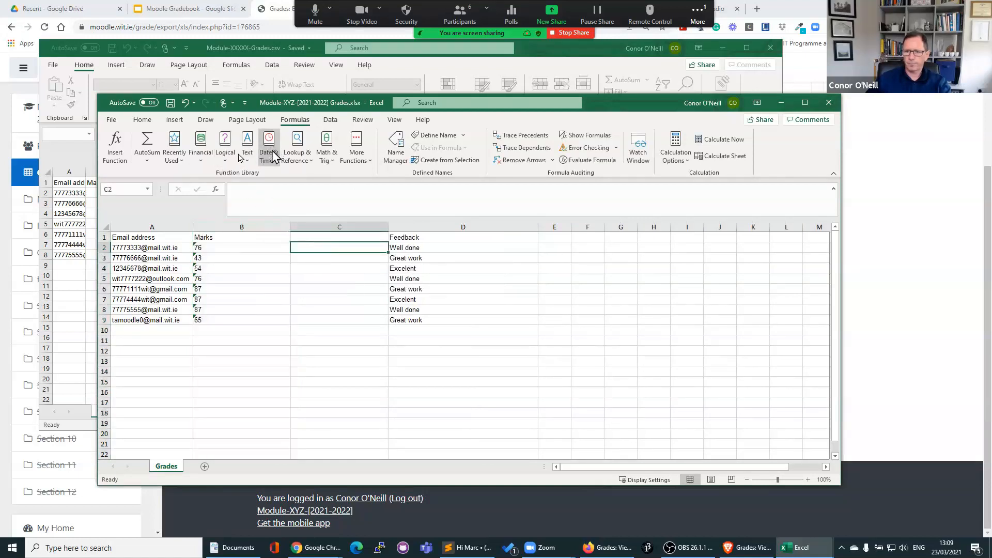
left_click(173, 150)
left_click(198, 177)
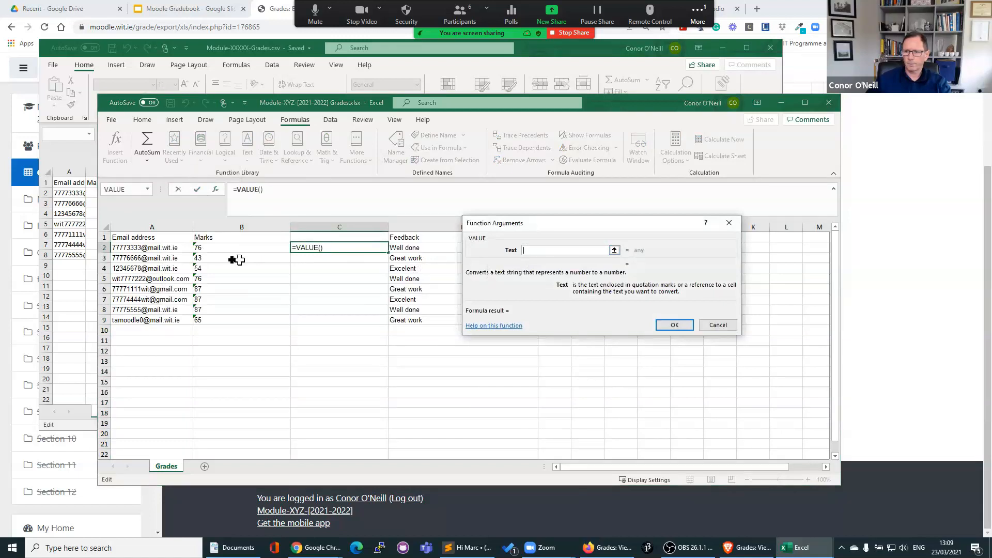
left_click(219, 248)
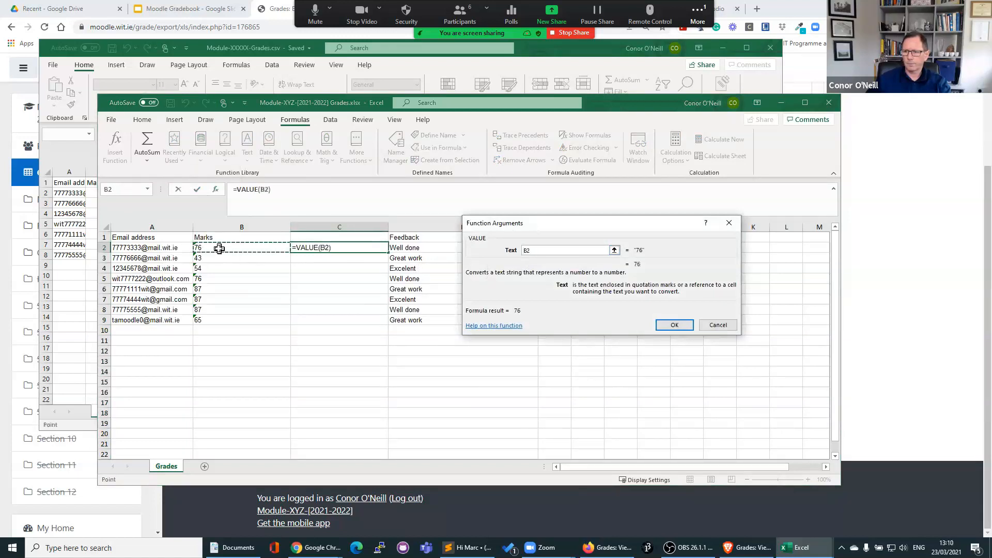
left_click(675, 324)
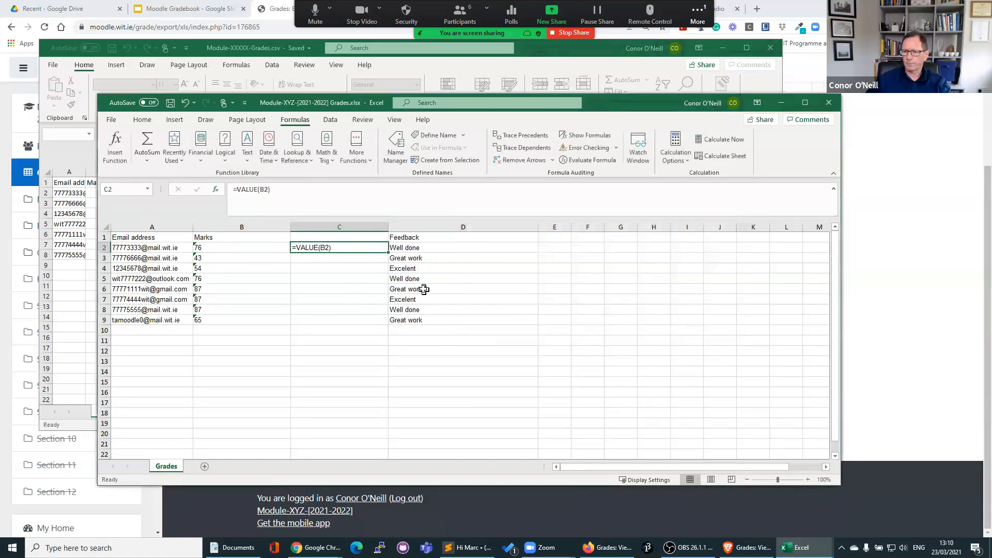
key("Return")
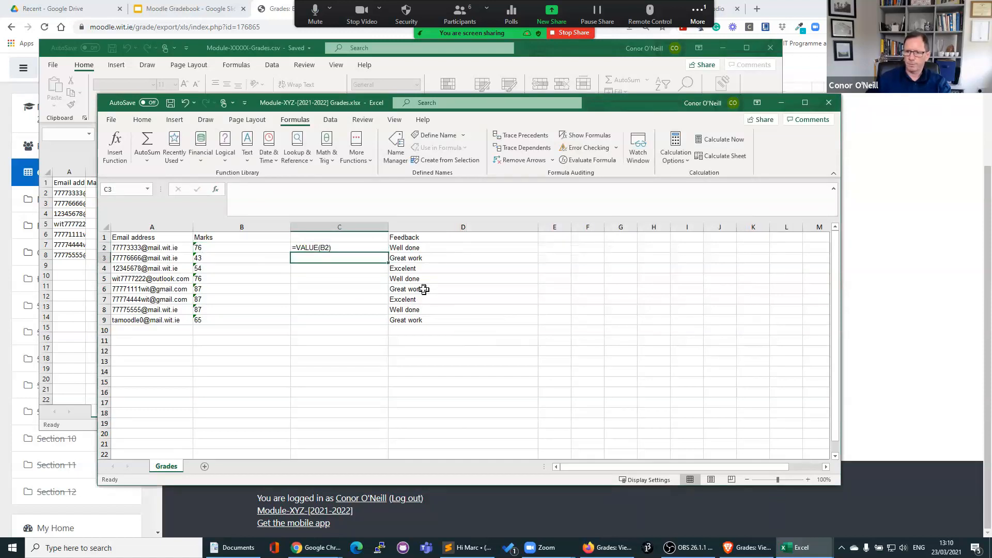
left_click(324, 249)
key("BackSpace")
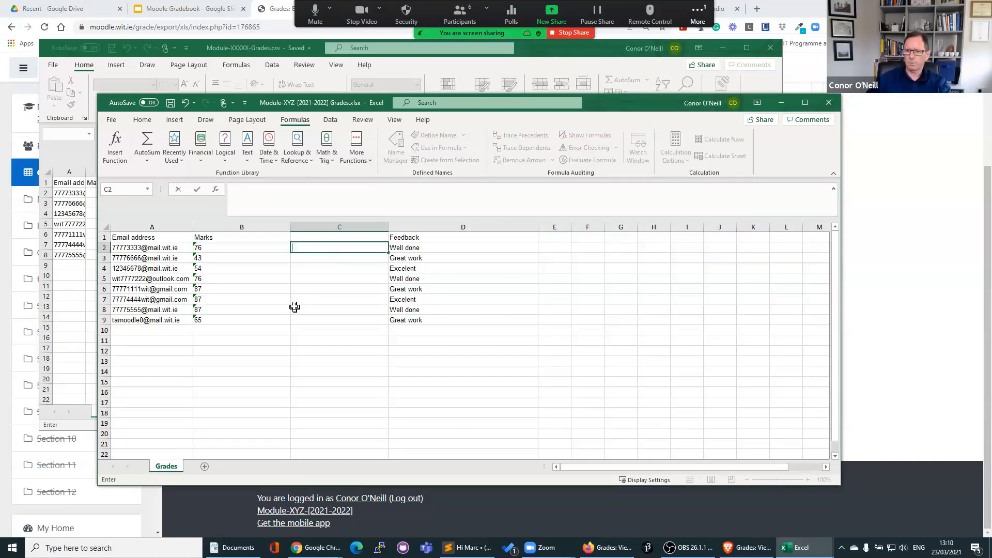
Switch to the Module-XXXXX-Grades.csv workbook, move its window clear, and auto-fit all column widths to their contents
left_click(78, 341)
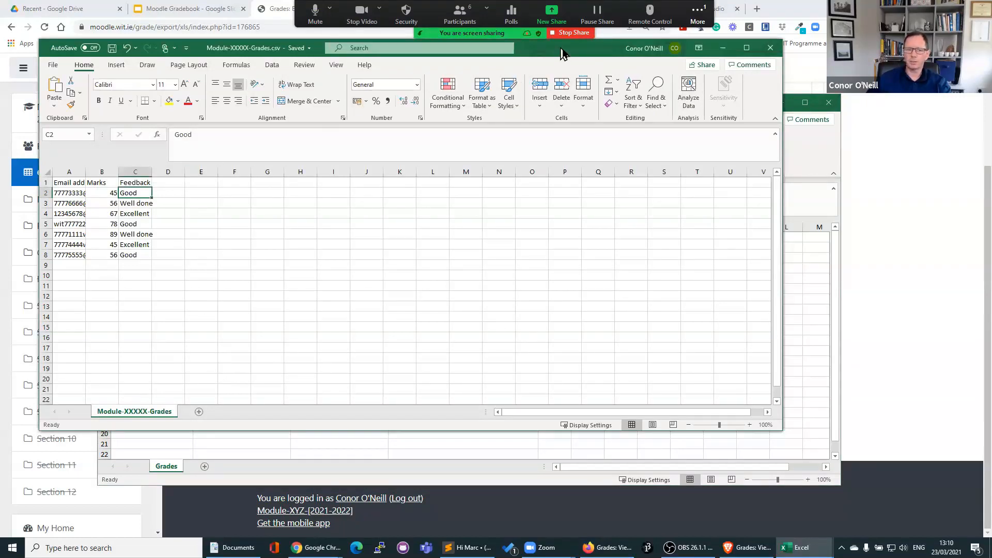
left_click_drag(562, 52, 606, 89)
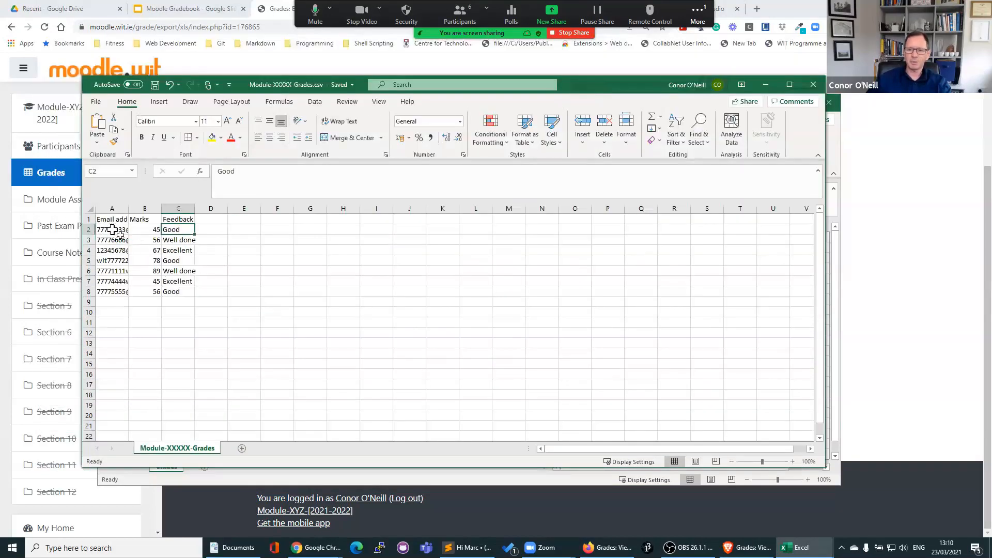
double_click(129, 208)
left_click(89, 209)
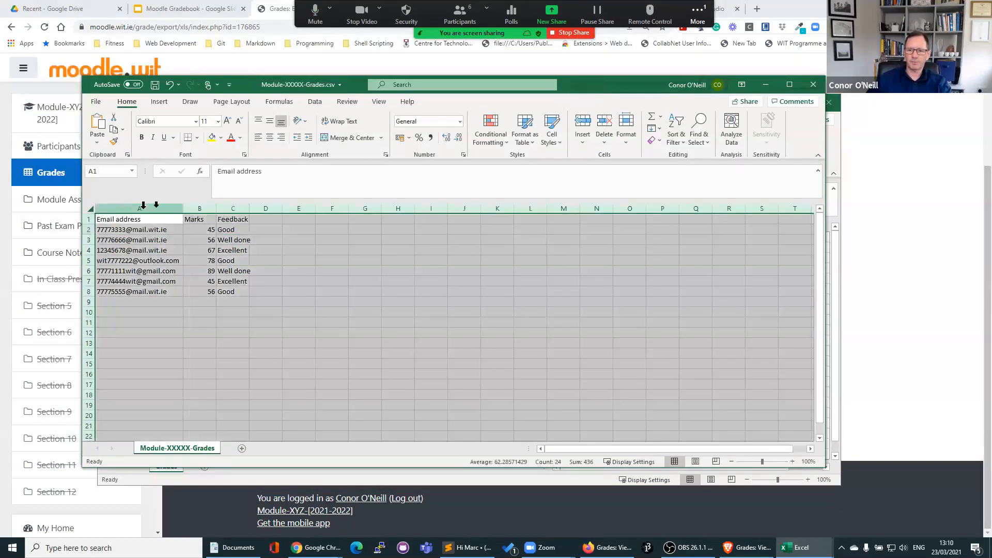
double_click(183, 209)
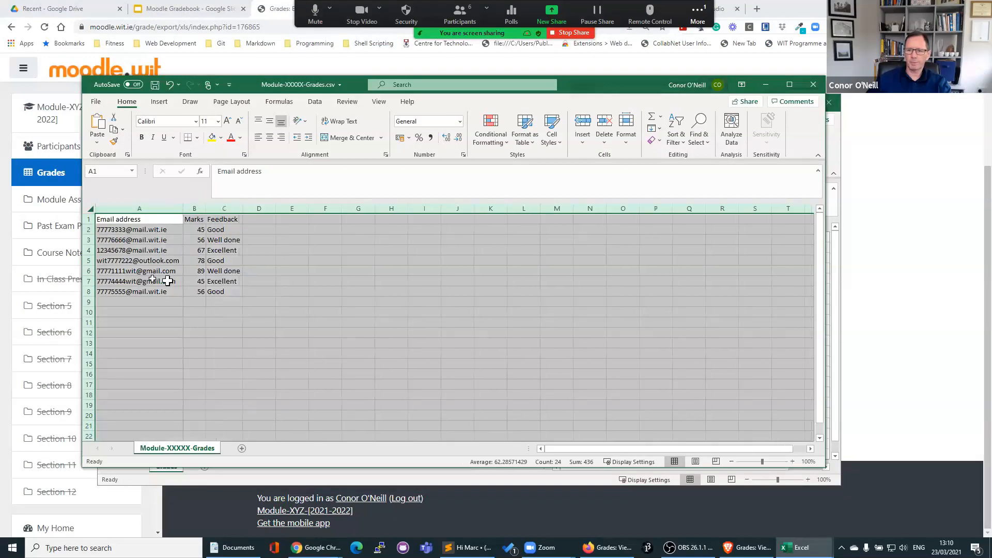
Review the Email address, Marks and Feedback columns by selecting each in turn, and save the CSV file
left_click_drag(112, 220, 115, 292)
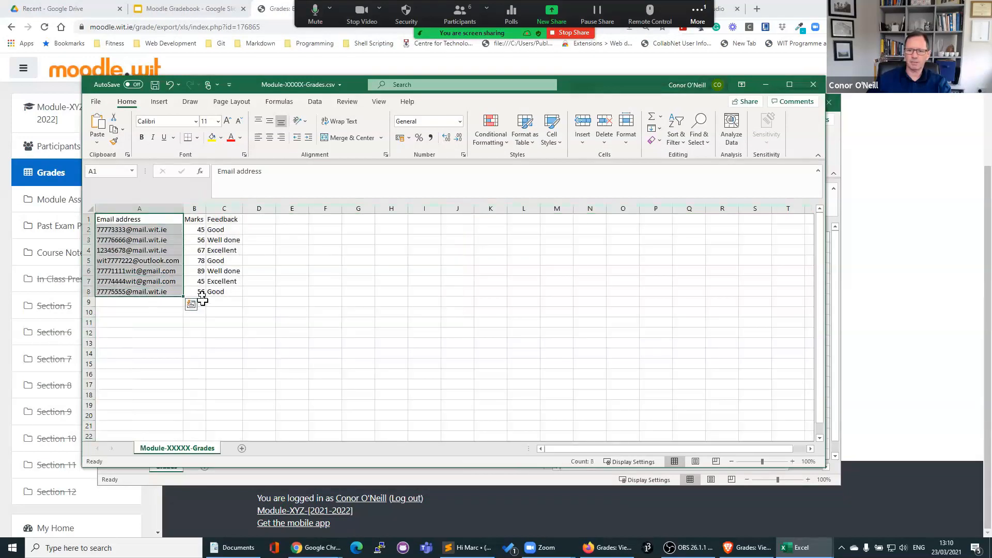
left_click(194, 208)
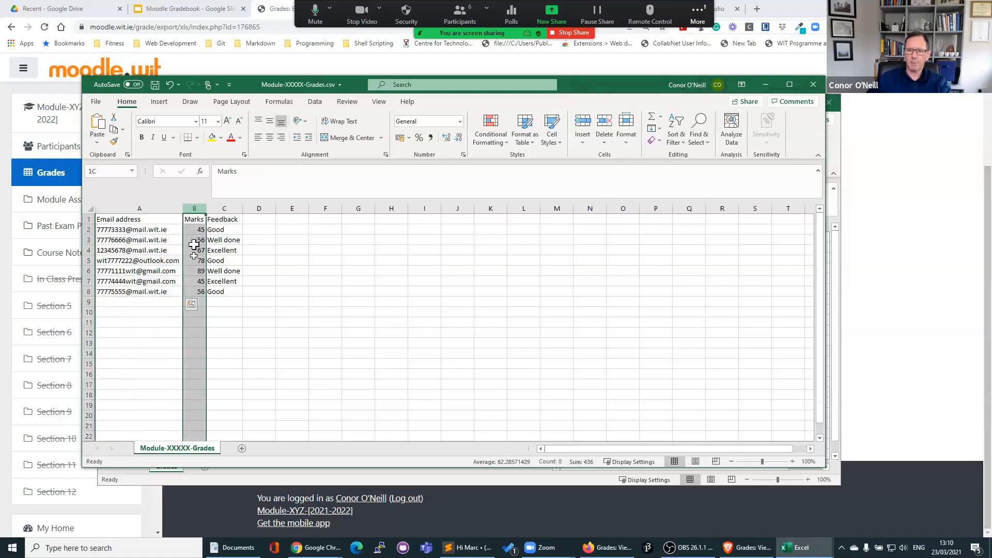
left_click(224, 209)
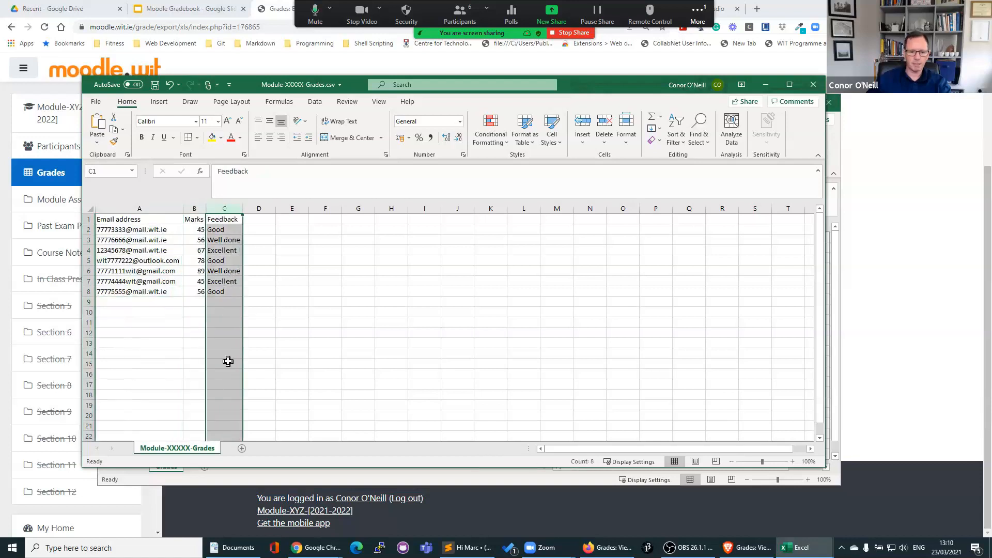
left_click(155, 86)
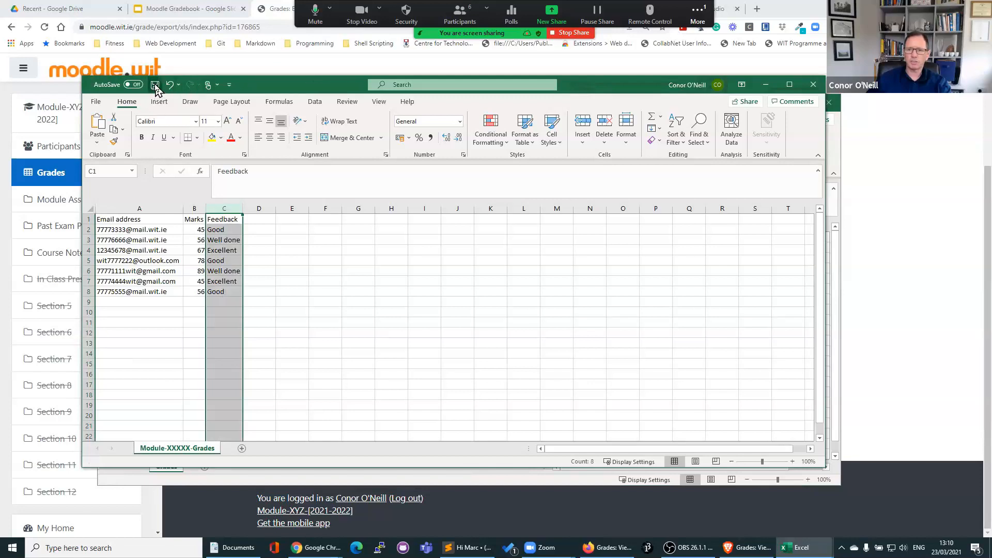
Set the marks in B4, B6 and B8 to 32, 65 and 76
left_click(191, 252)
type("32")
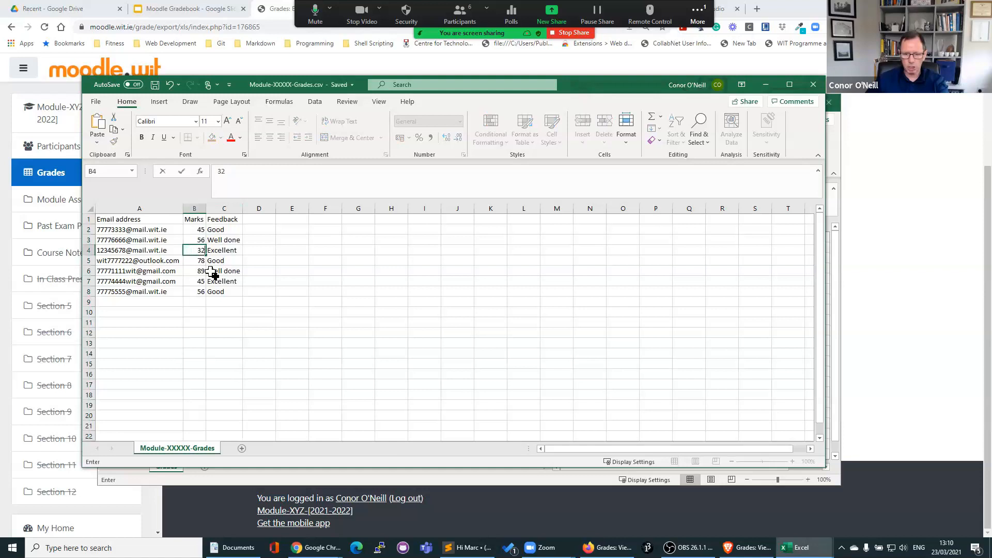
left_click(194, 271)
type("65")
left_click(195, 290)
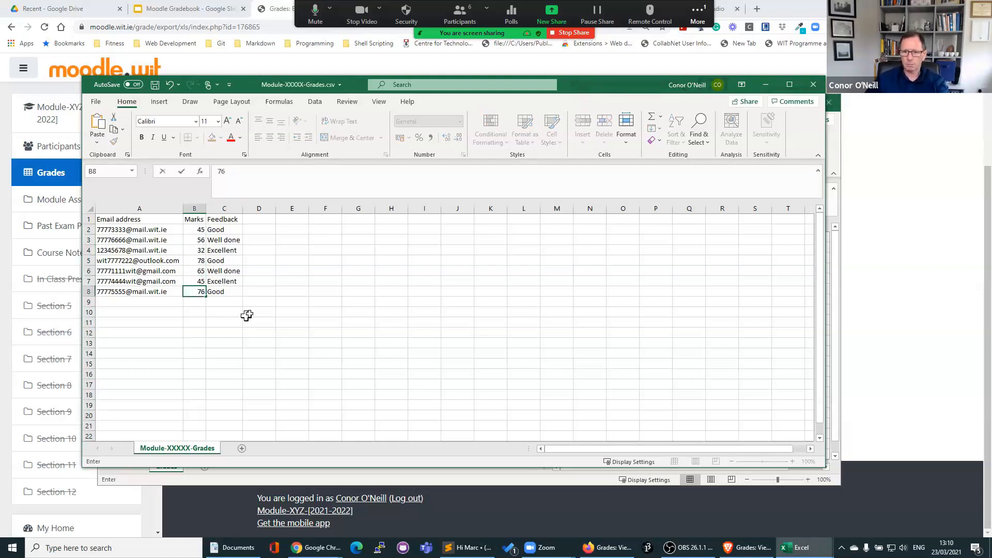
key("Return")
Change the feedback in C6 to "Great Work" and save the CSV file
left_click(228, 268)
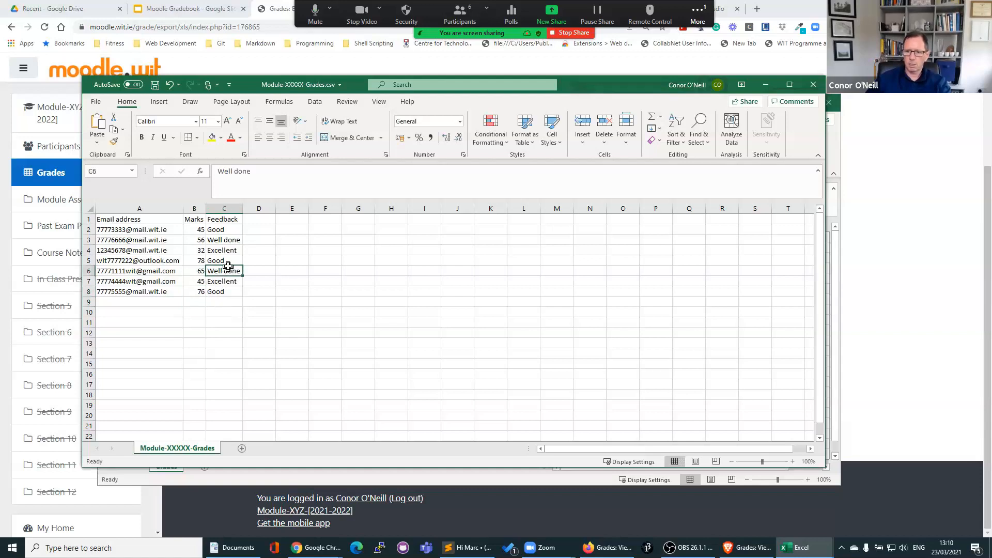
type("Great Work")
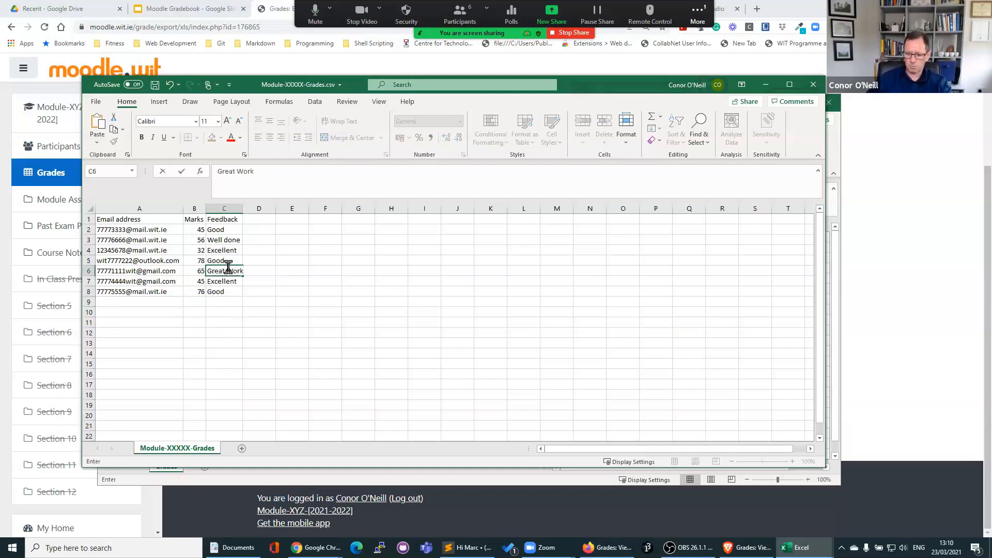
key("Return")
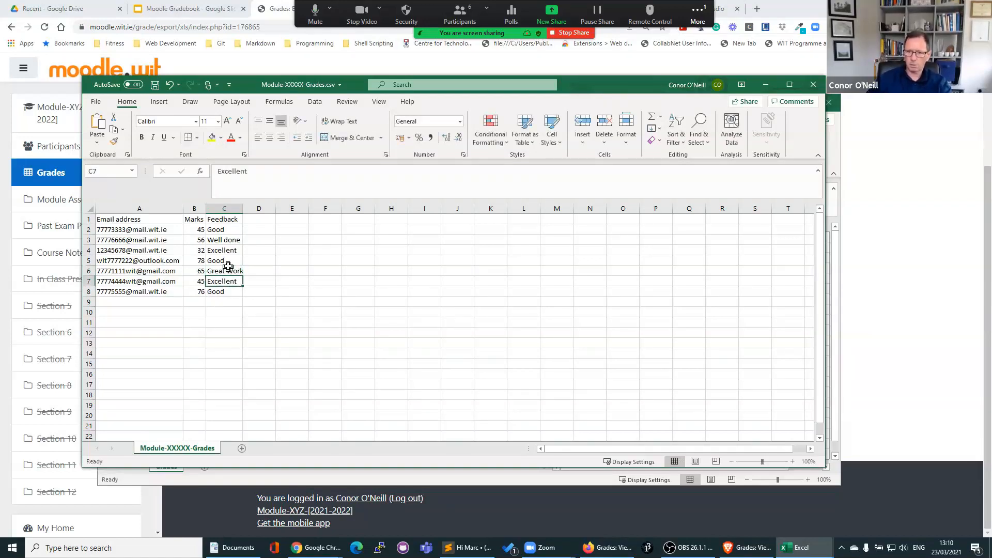
left_click(155, 84)
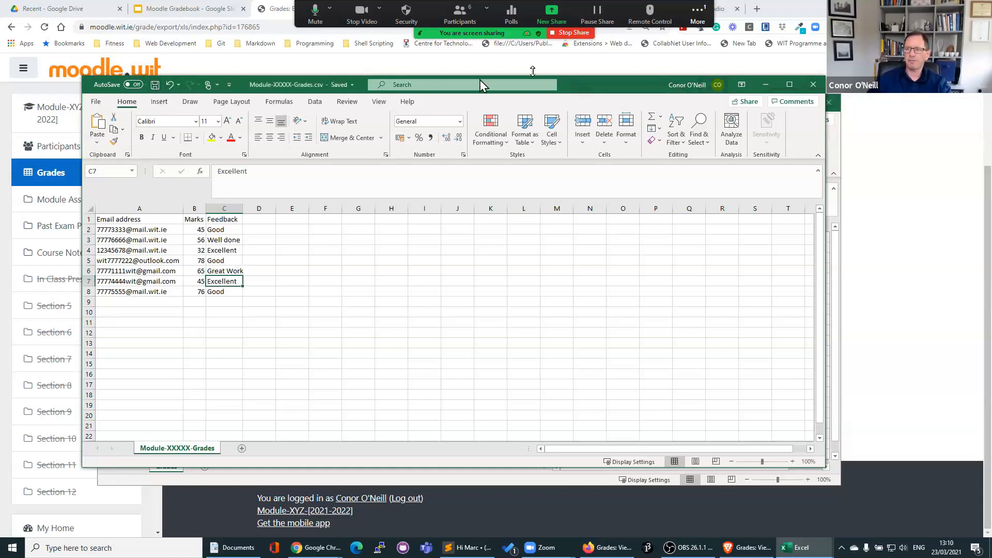
Close the Module-XYZ-[2021-2022] Grades.xlsx workbook and select the marks B2:B8 in the CSV file
left_click(838, 161)
left_click(829, 103)
left_click(490, 285)
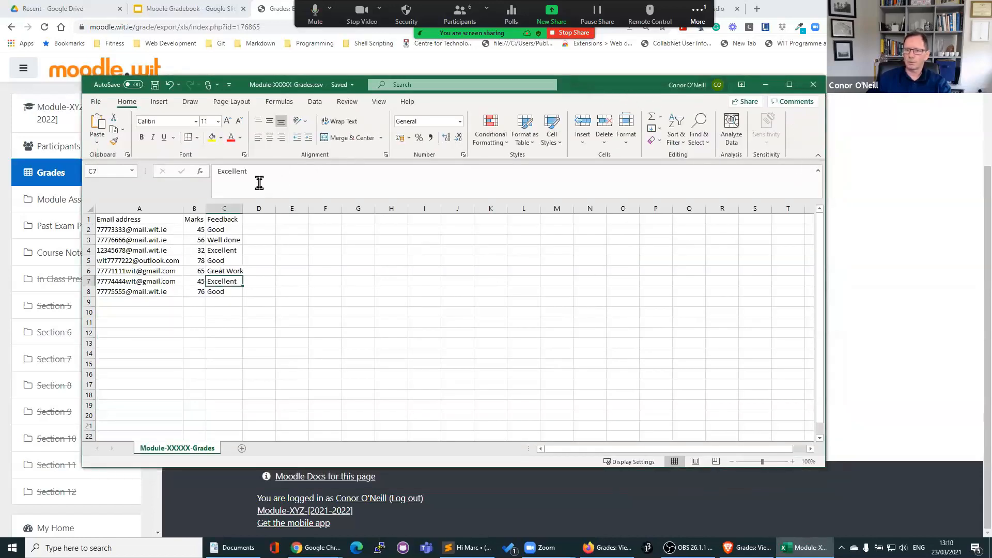
left_click_drag(196, 233, 195, 288)
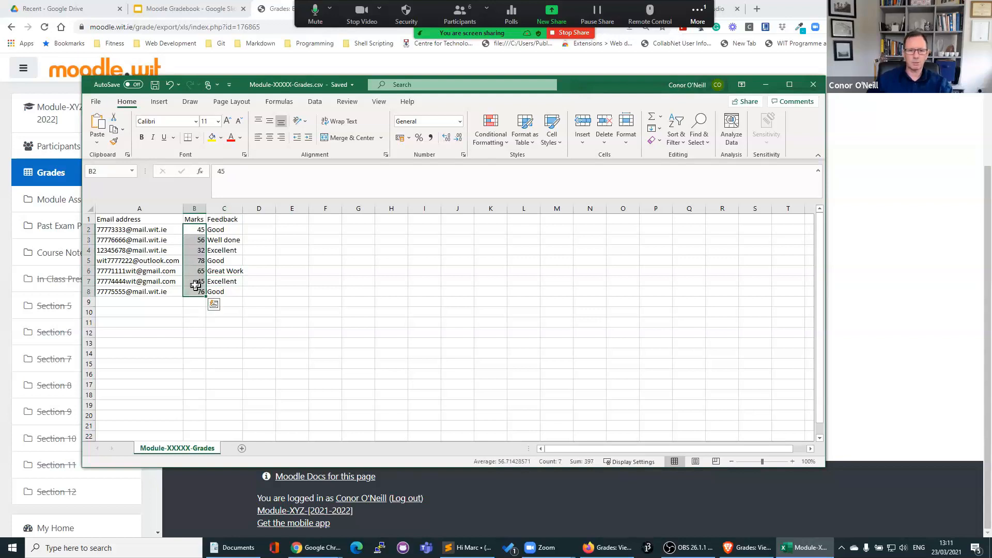
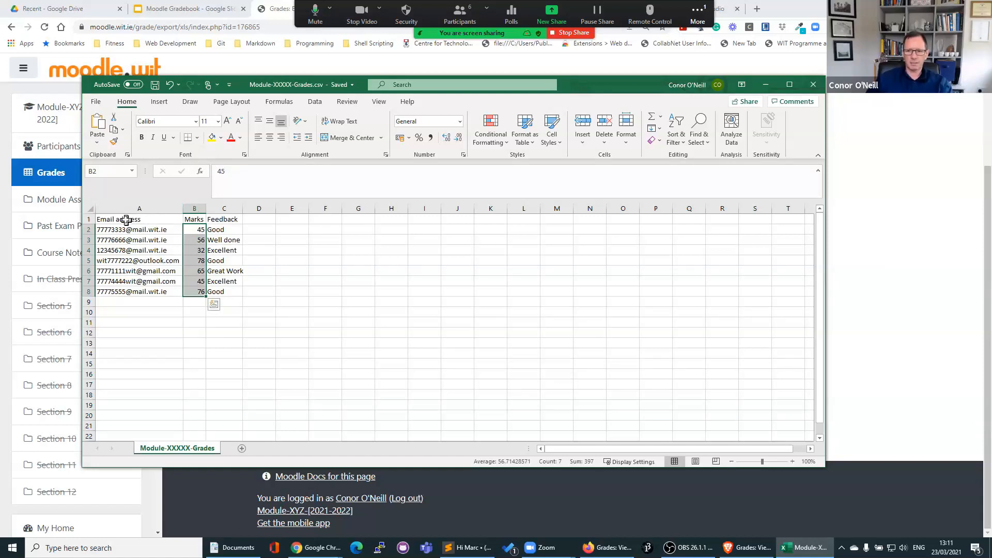
left_click(153, 361)
left_click(121, 220)
left_click_drag(190, 223, 217, 292)
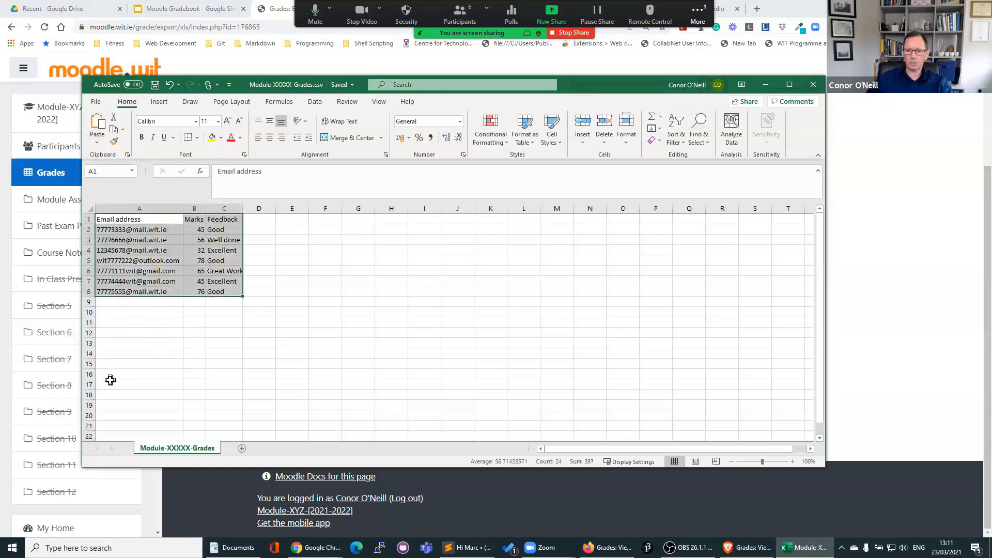
right_click(110, 260)
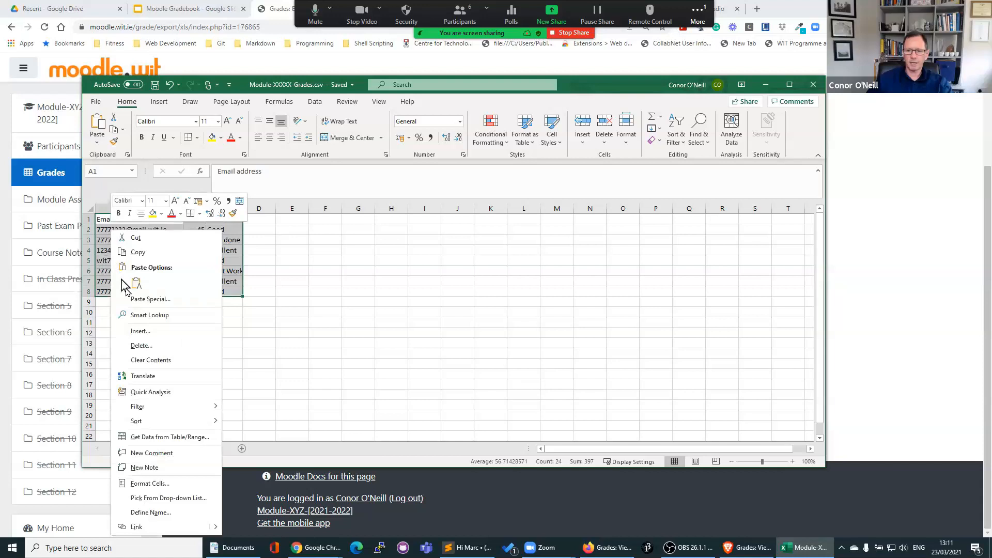
key("Escape")
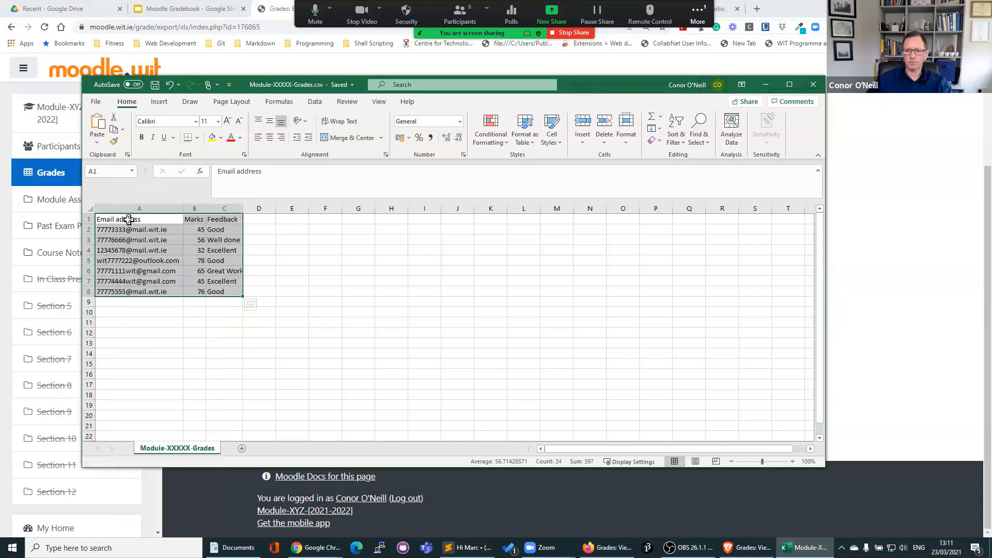
left_click(129, 219)
left_click_drag(383, 370, 362, 364)
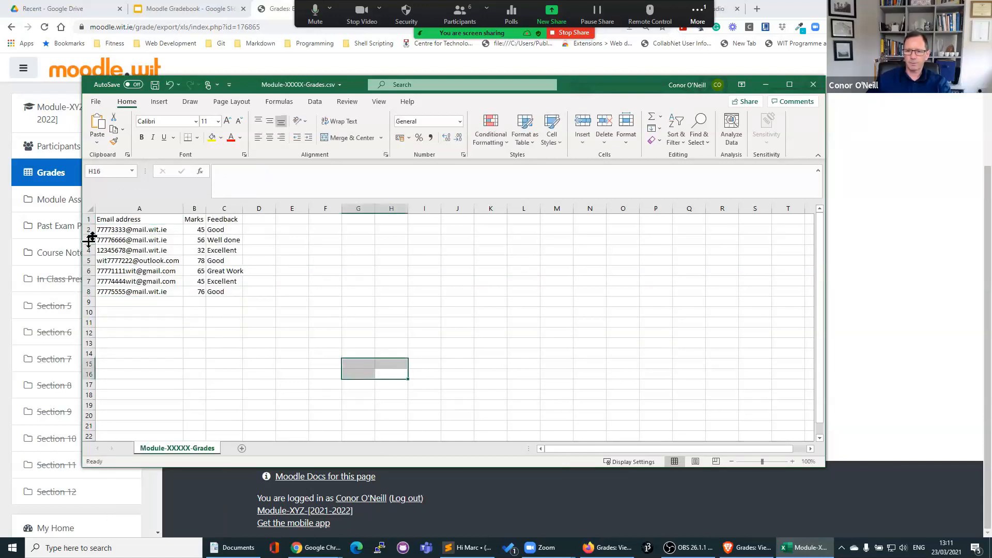
Copy the email, marks and feedback data in A1:C8, including the headers, and switch to the Moodle page in Chrome
left_click_drag(116, 220, 219, 284)
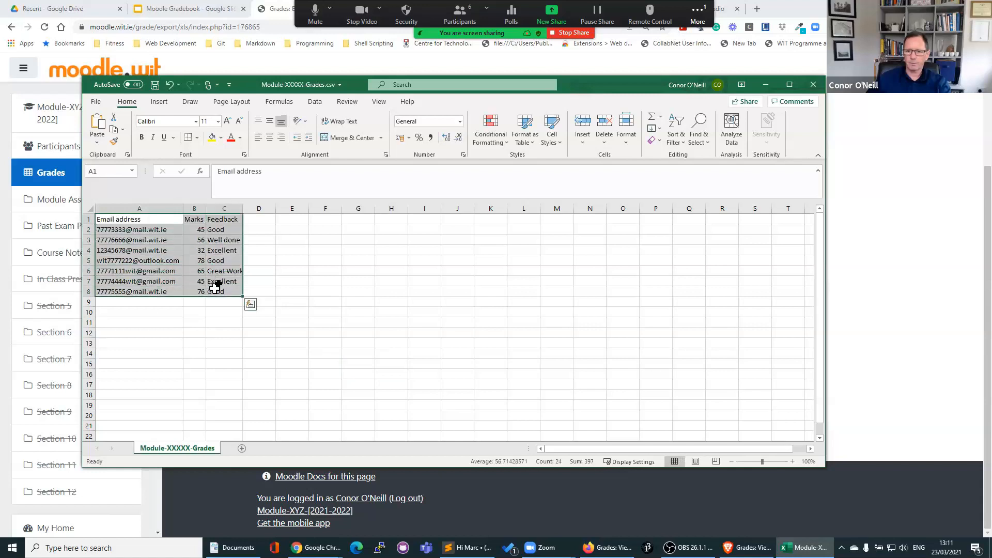
key("ctrl+c")
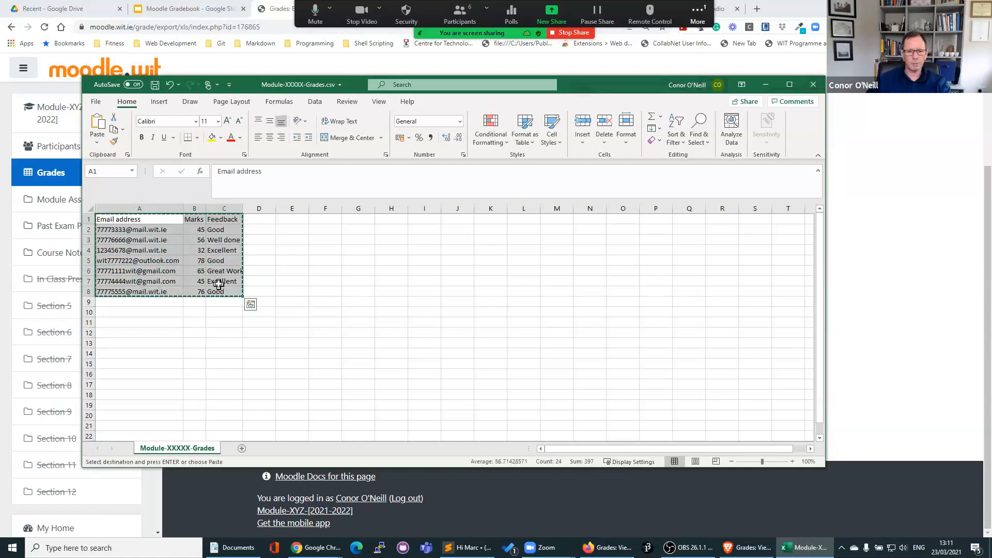
left_click(150, 505)
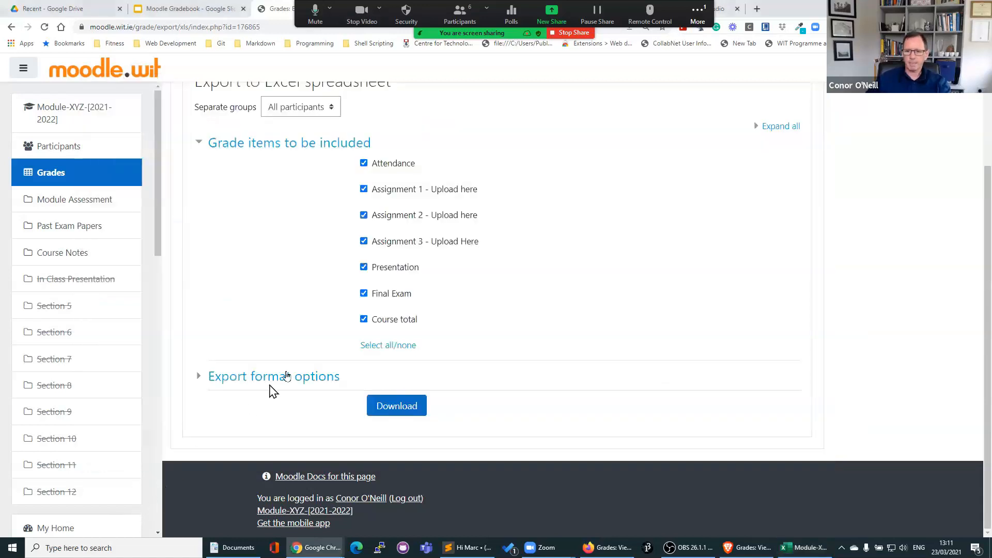
scroll(310, 269, "up", 3)
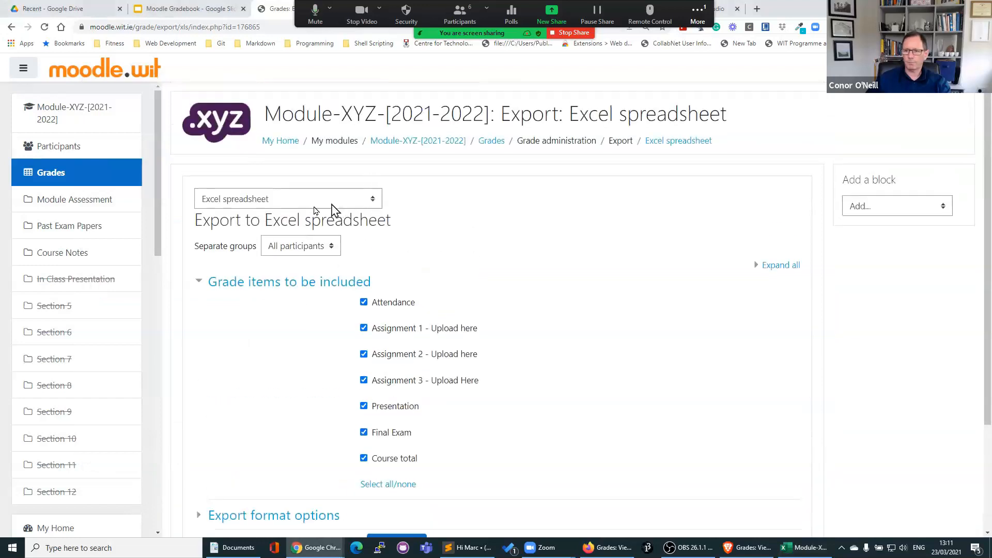
Return to the module's grader report and open the "Paste from spreadsheet" grade import
left_click(491, 141)
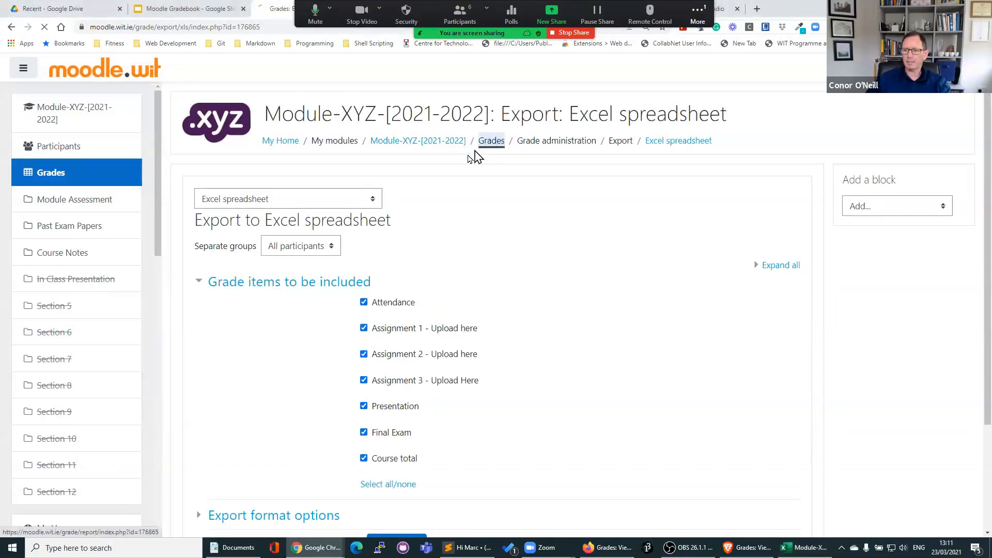
left_click(649, 199)
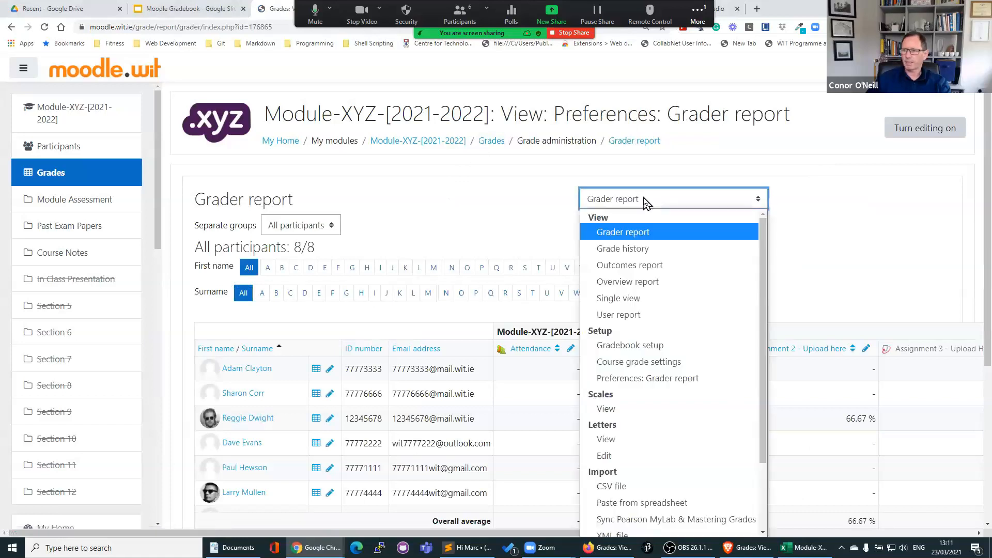
scroll(507, 202, "down", 2)
left_click(648, 104)
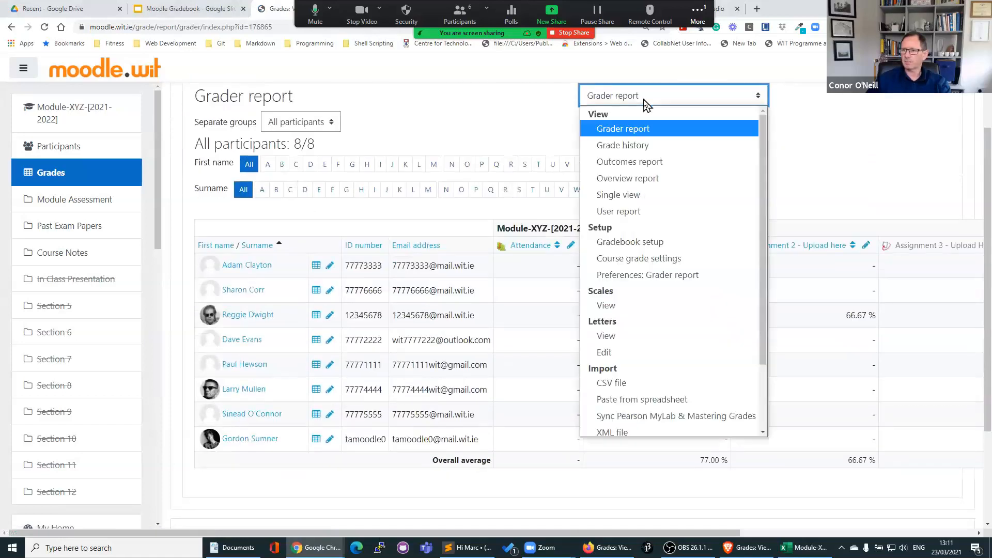
scroll(643, 375, "down", 3)
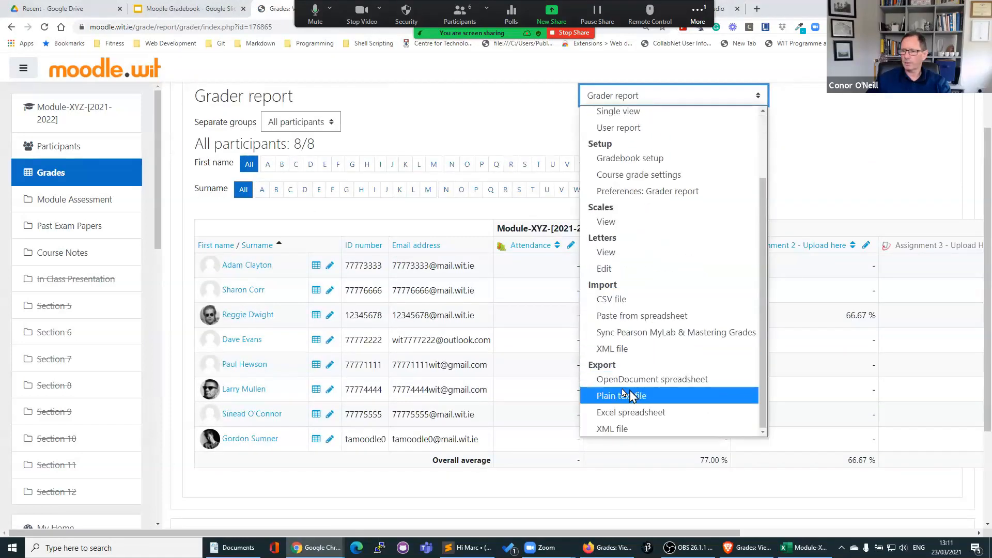
left_click(633, 316)
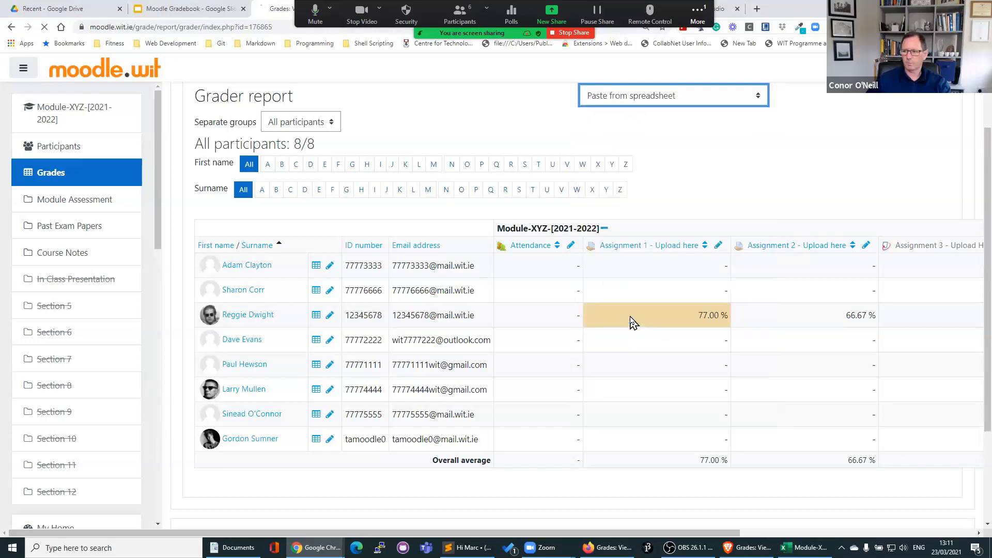
Paste the copied spreadsheet data into the Data field and upload the grades with the default import settings
left_click(430, 302)
key("ctrl+v")
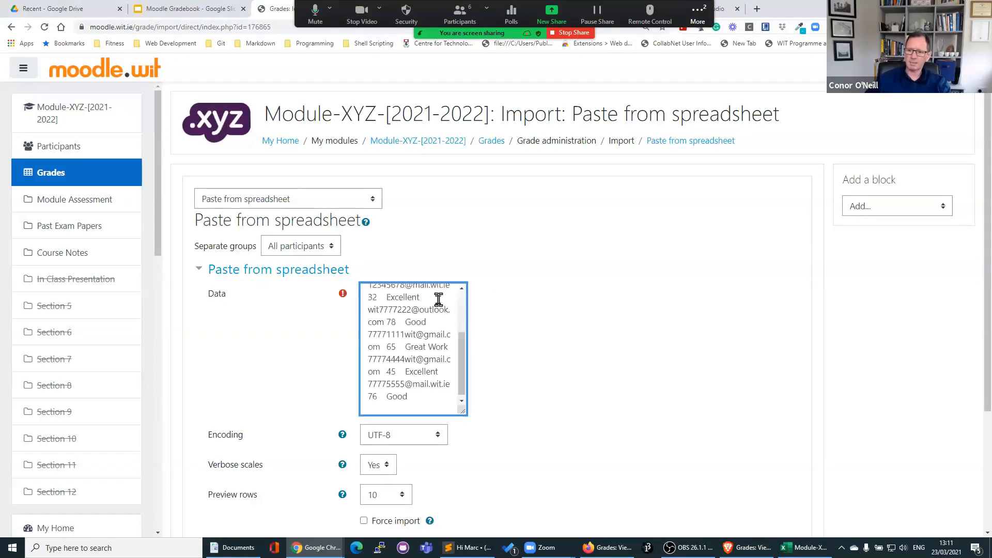
scroll(681, 335, "down", 2)
scroll(682, 336, "down", 1)
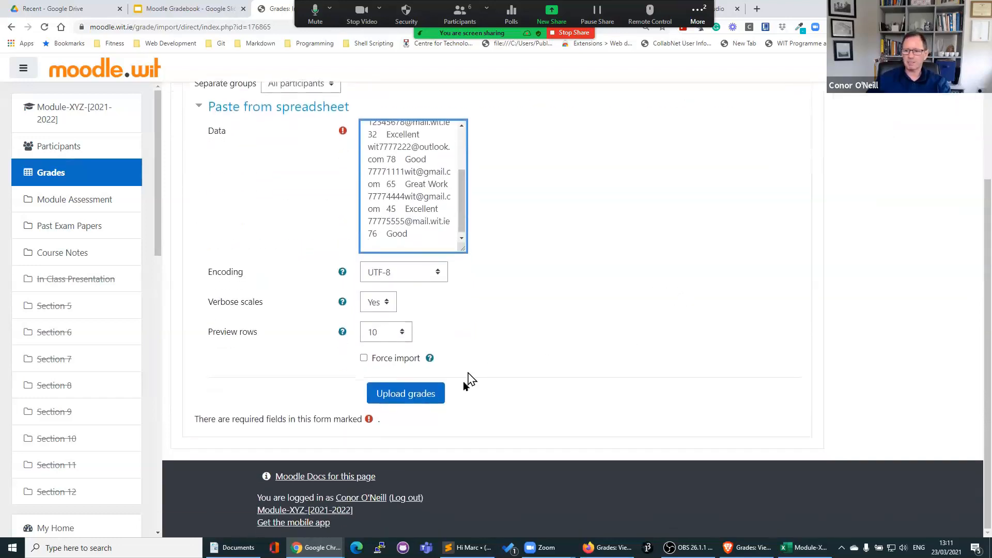
left_click(406, 395)
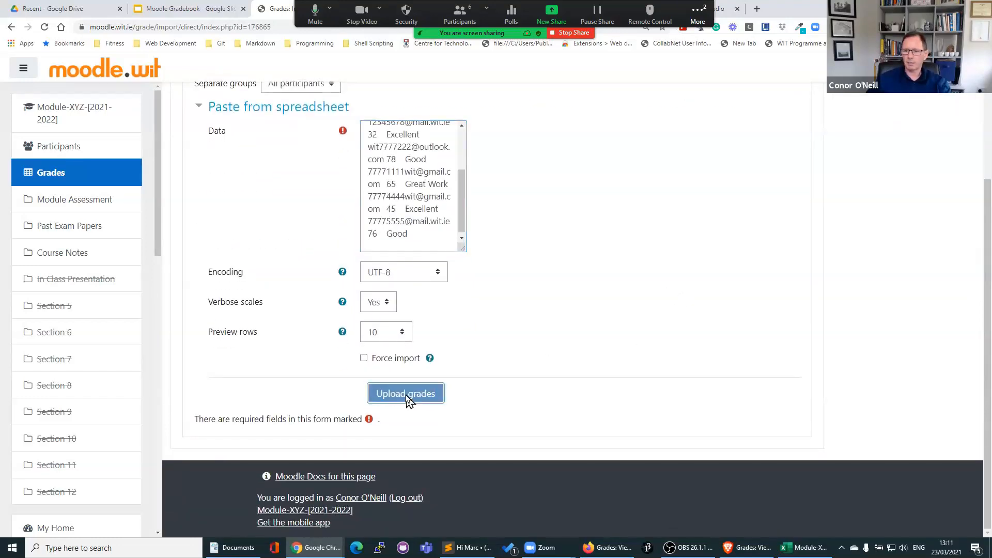
Examine the import preview's Email address, Marks and Feedback columns and the user identification and grade item mapping options
scroll(355, 369, "down", 2)
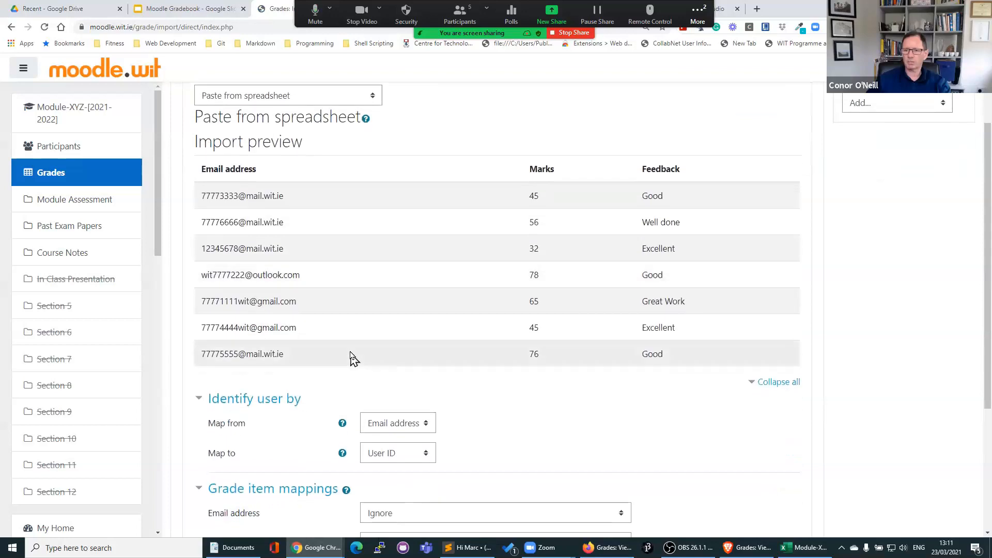
left_click_drag(202, 168, 254, 169)
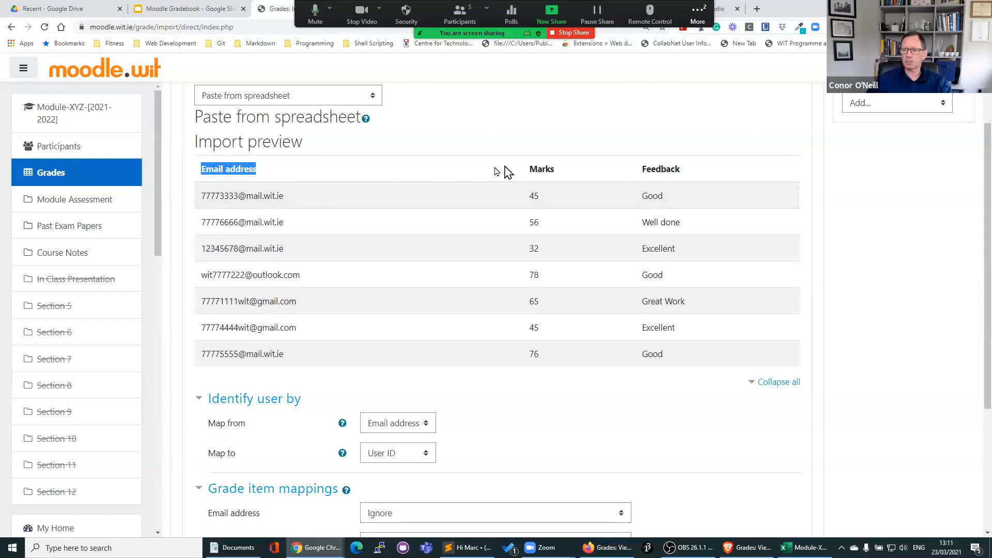
double_click(216, 168)
left_click(539, 164)
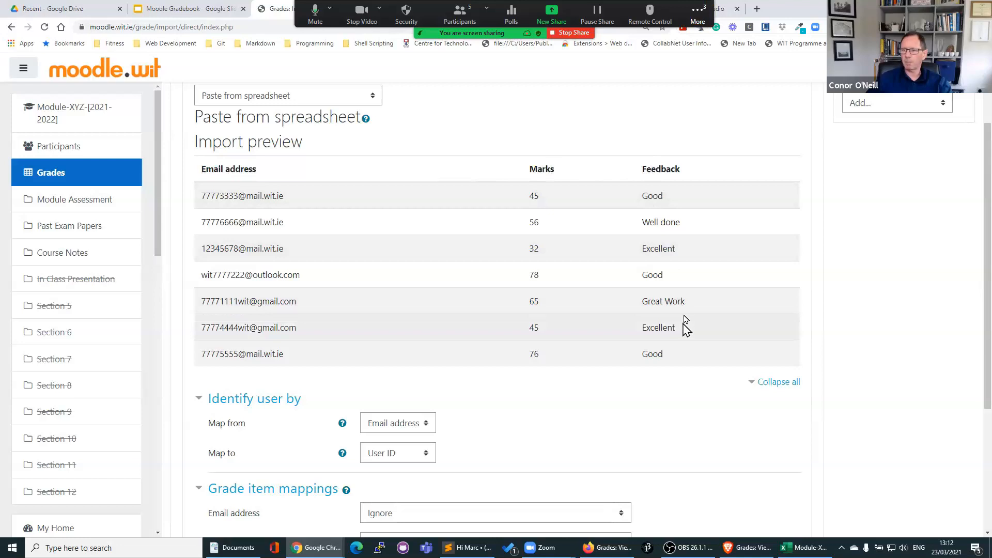
scroll(423, 310, "down", 1)
scroll(423, 309, "down", 3)
scroll(449, 310, "up", 4)
scroll(448, 309, "down", 2)
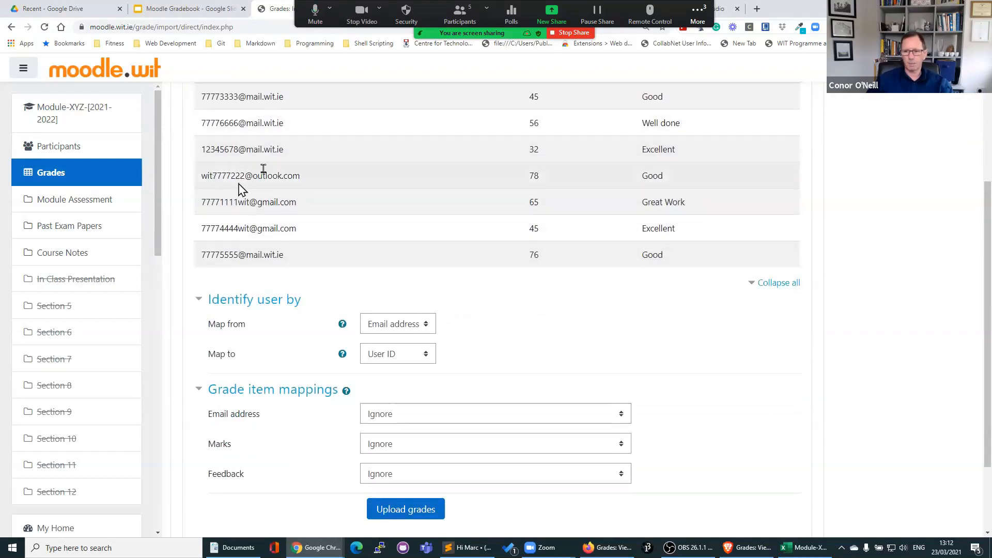
scroll(380, 250, "up", 2)
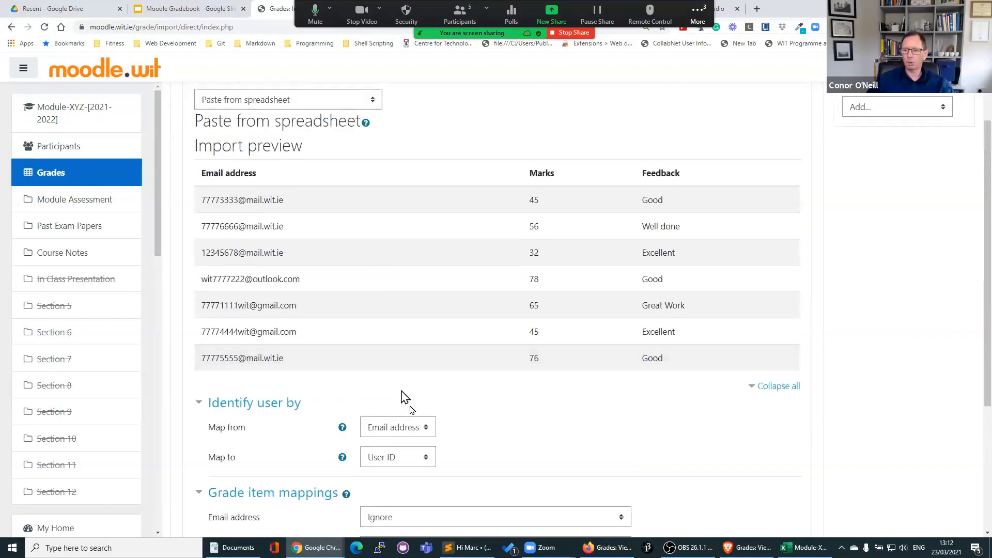
scroll(465, 377, "down", 2)
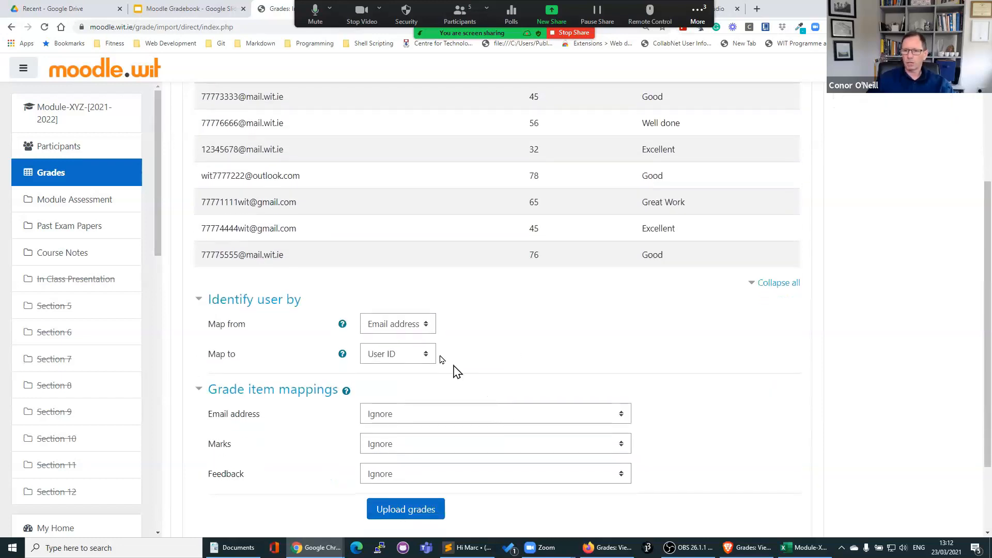
Identify users by mapping from the Email address column to the Email address field
scroll(448, 363, "up", 1)
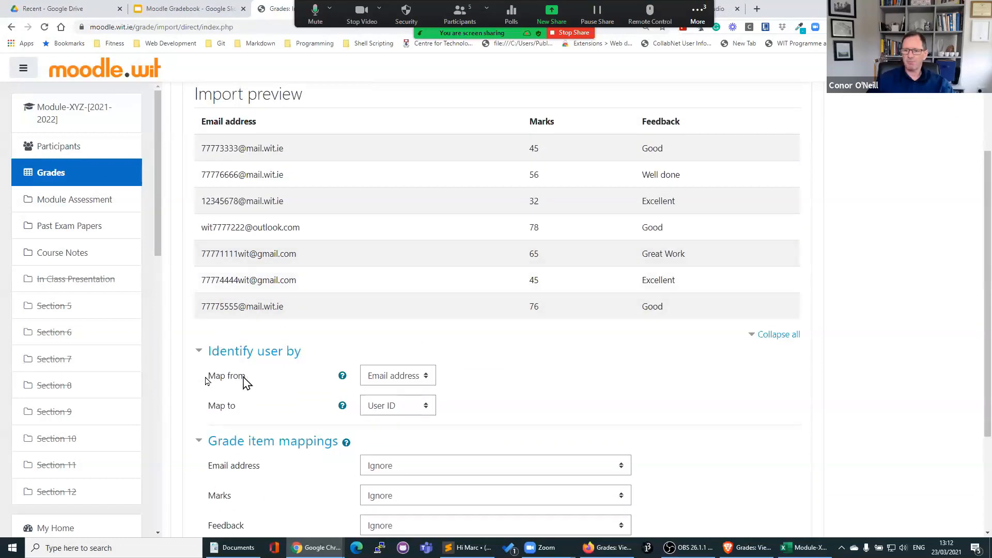
left_click_drag(257, 122, 203, 122)
left_click(395, 377)
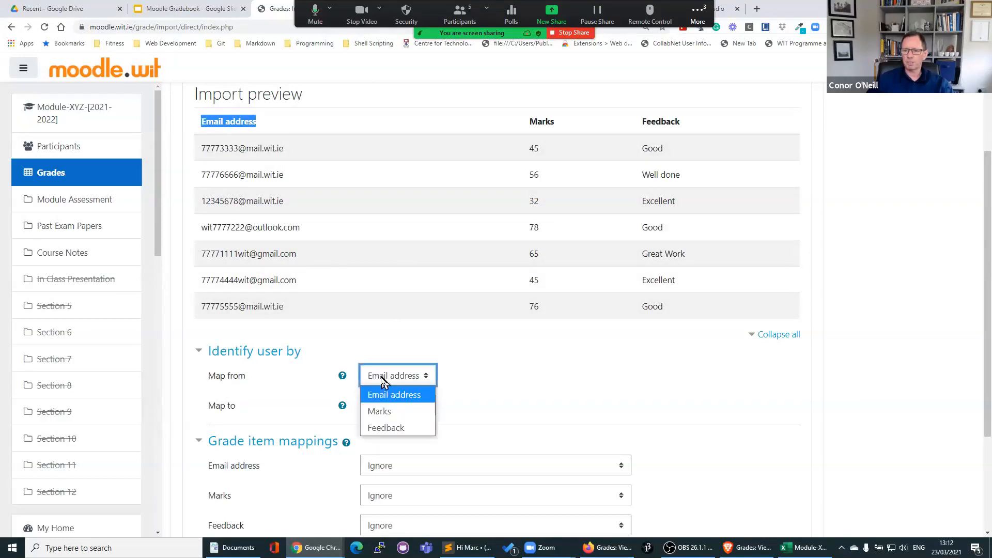
left_click(389, 394)
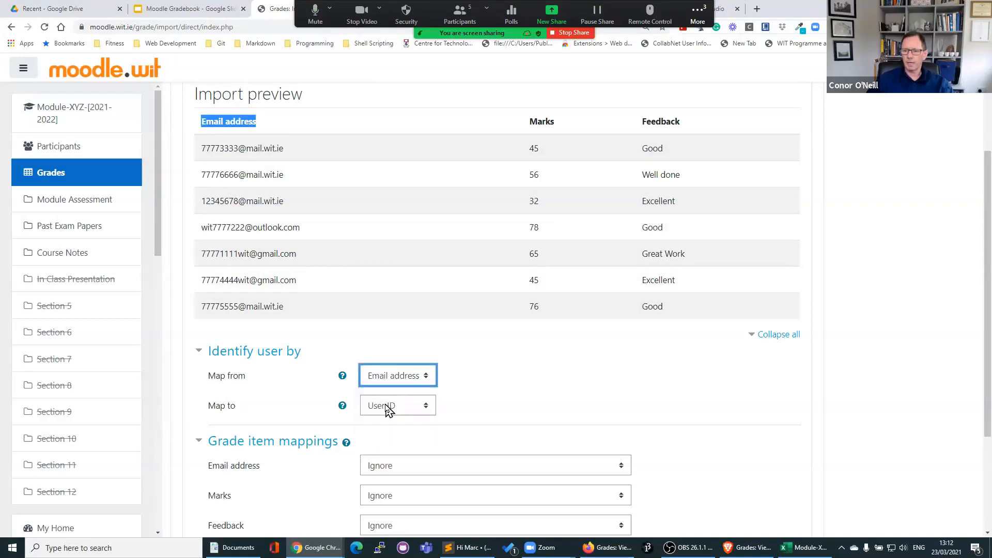
left_click(389, 408)
left_click(390, 473)
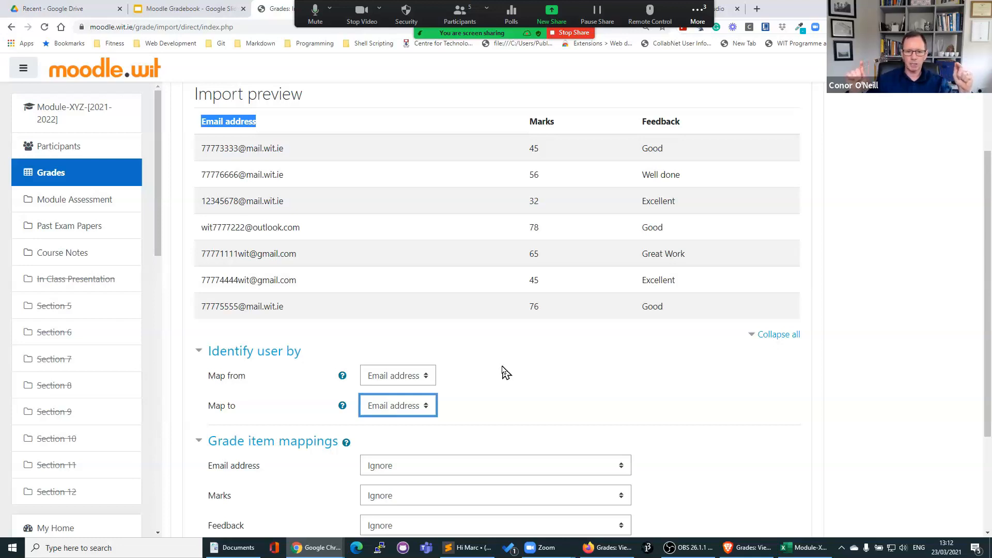
Map the Marks column to the grade item "Assignment: Assignment 1 - Upload here"
scroll(509, 372, "down", 3)
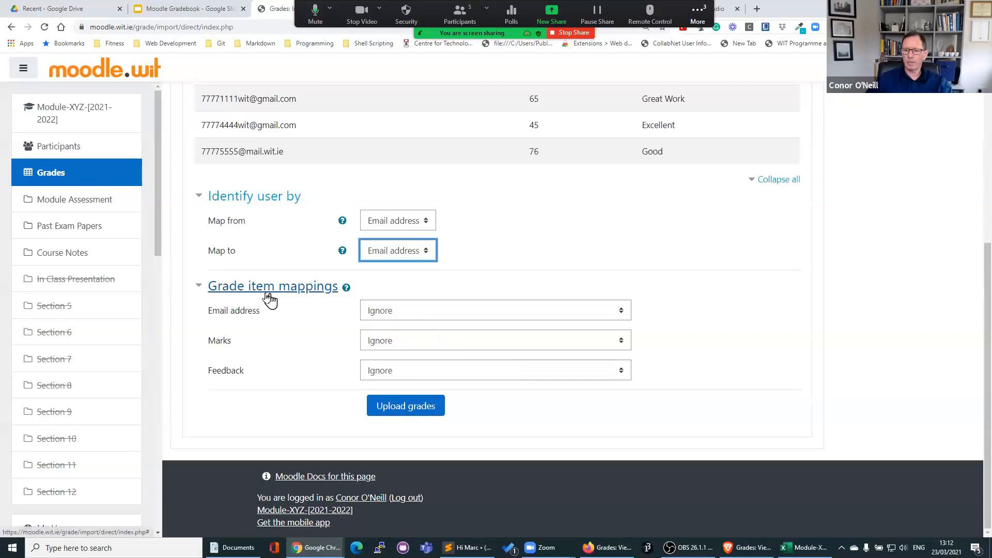
left_click(388, 347)
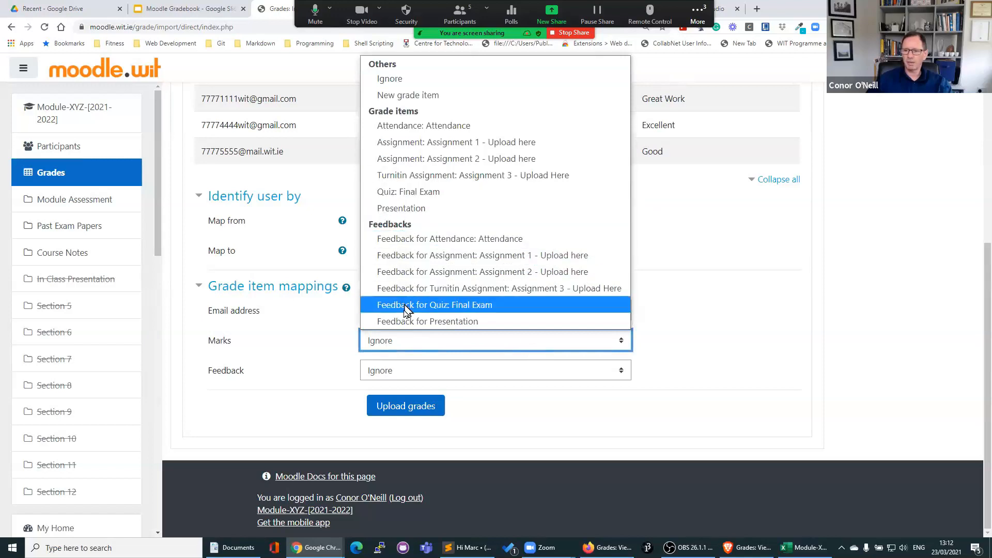
left_click(653, 350)
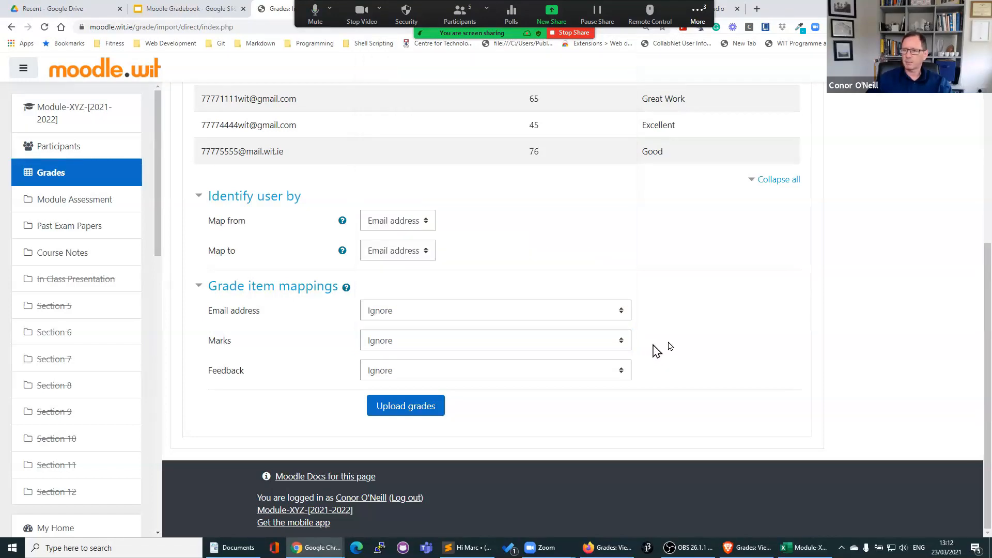
scroll(656, 350, "up", 5)
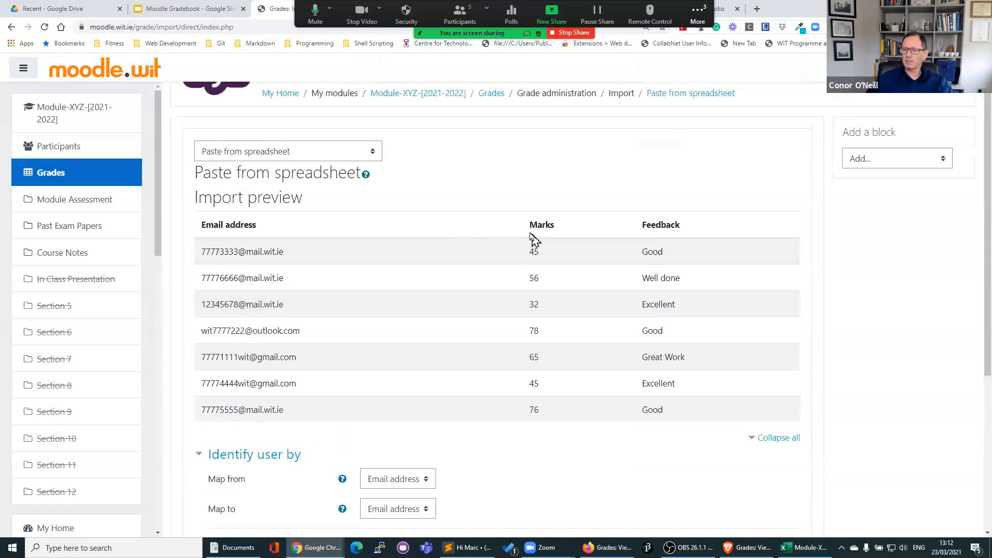
scroll(481, 258, "down", 2)
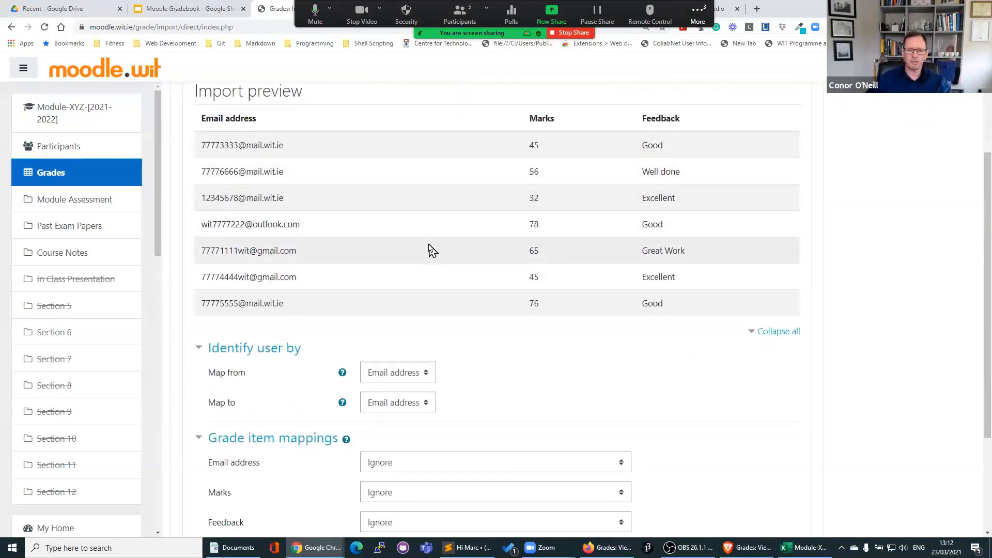
scroll(430, 251, "down", 3)
left_click(396, 345)
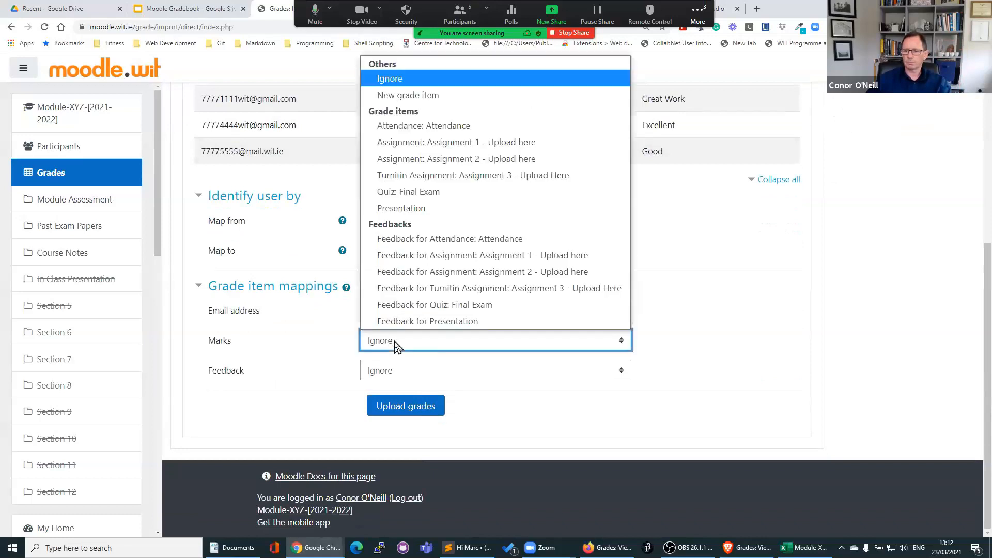
left_click(446, 142)
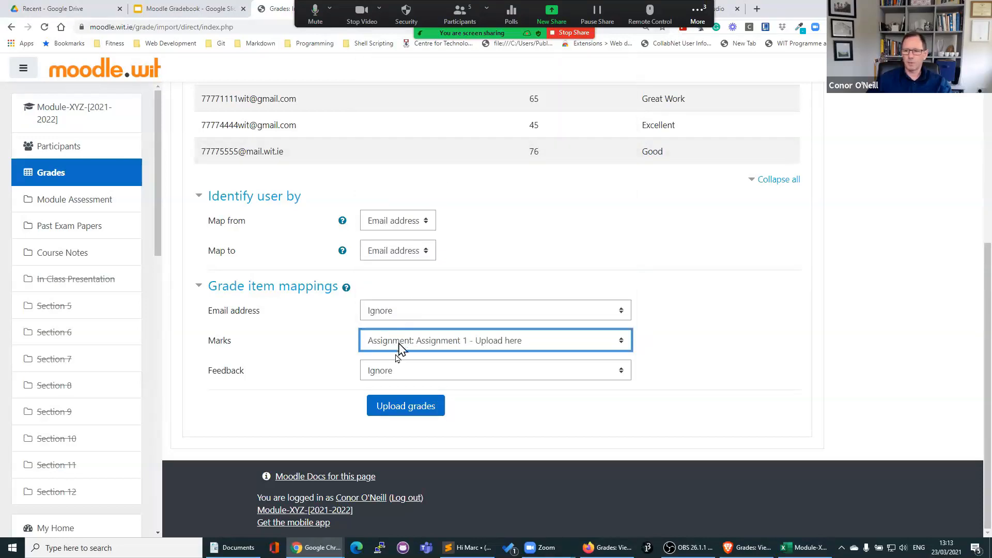
scroll(492, 262, "up", 4)
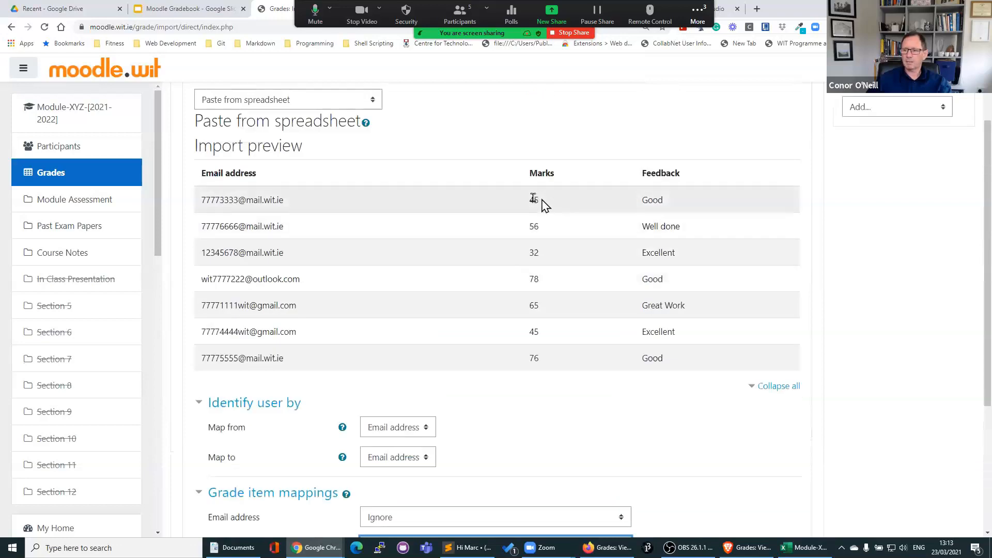
Map the Feedback column to "Feedback for Assignment: Assignment 1 - Upload here"
left_click_drag(529, 171, 552, 170)
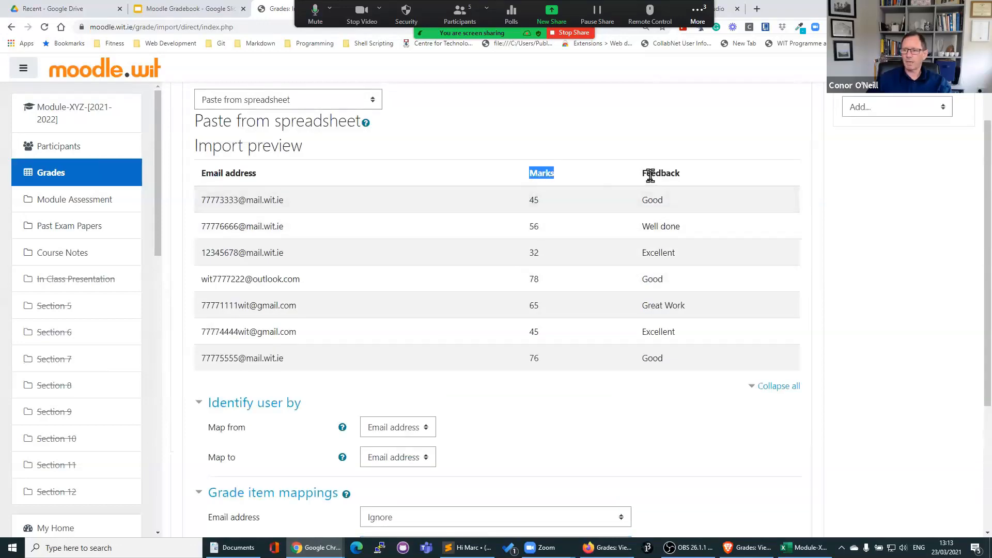
left_click_drag(646, 172, 681, 173)
scroll(405, 371, "down", 4)
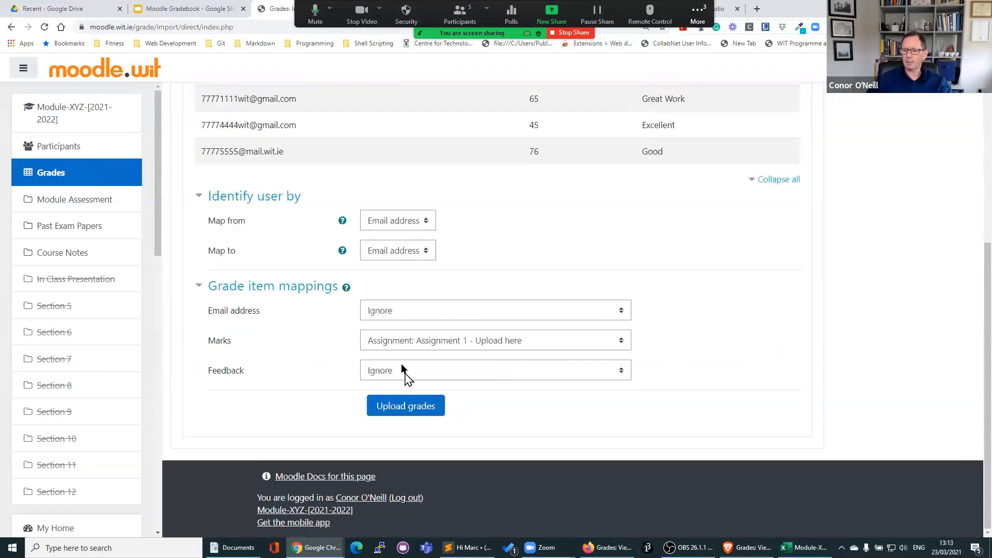
left_click(396, 374)
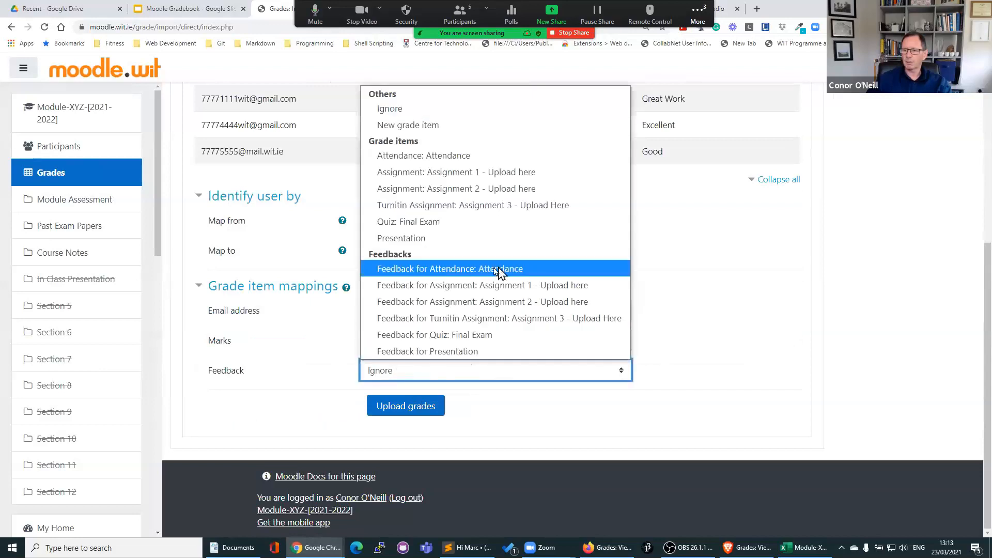
left_click(442, 285)
Compare the preview's Marks and Feedback columns with their selected Assignment 1 grade item mappings
scroll(729, 364, "up", 2)
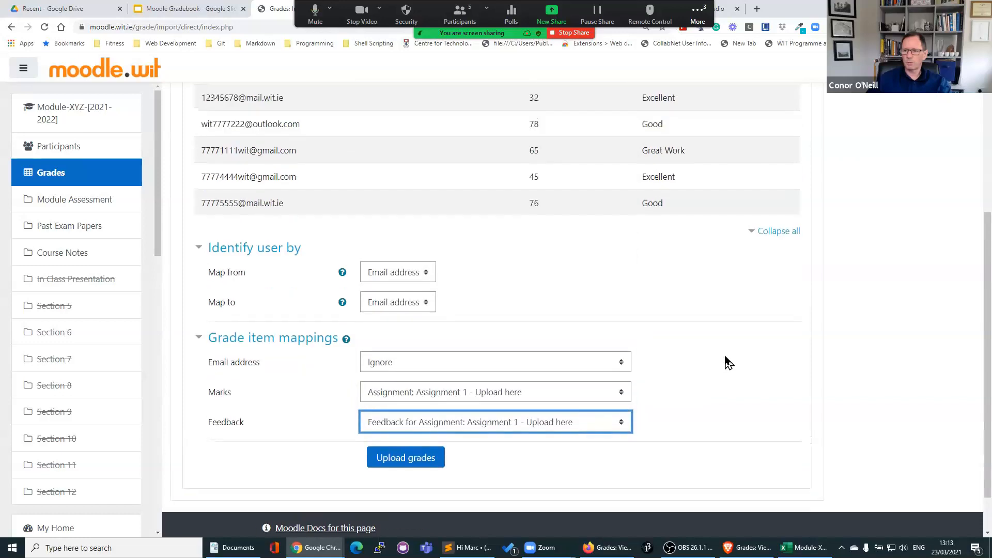
scroll(719, 360, "up", 1)
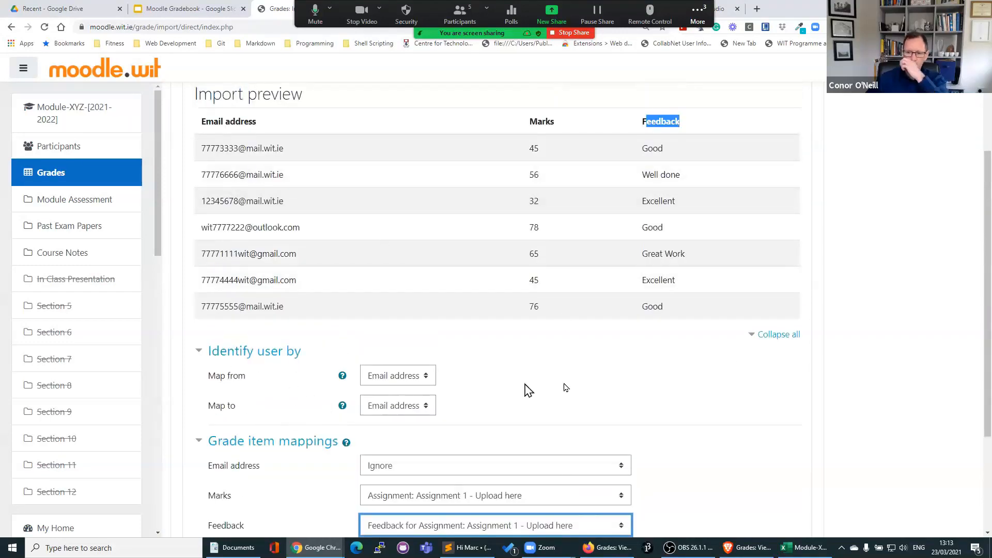
scroll(517, 398, "down", 2)
scroll(629, 169, "up", 1)
scroll(569, 196, "up", 2)
left_click_drag(525, 170, 558, 177)
scroll(429, 395, "down", 3)
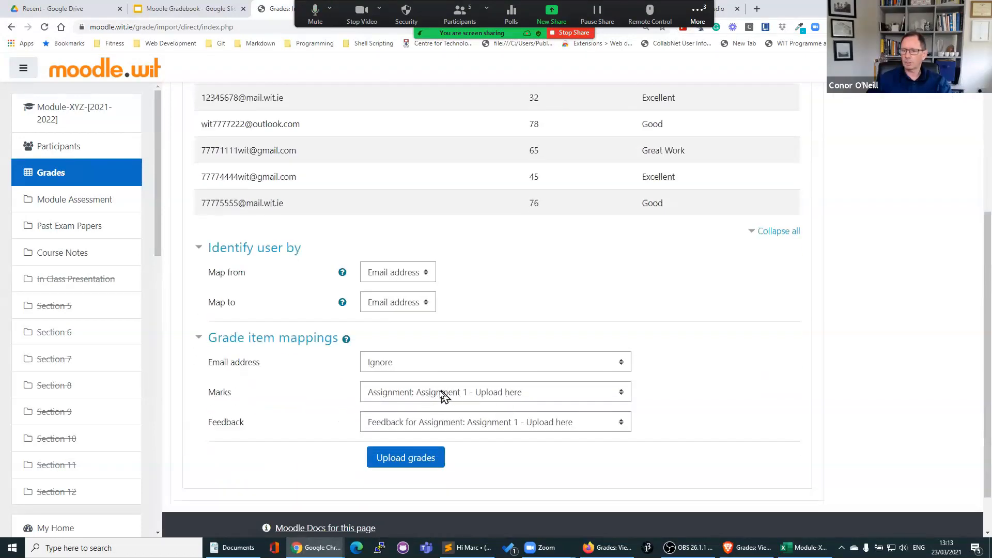
scroll(693, 331, "up", 3)
double_click(658, 171)
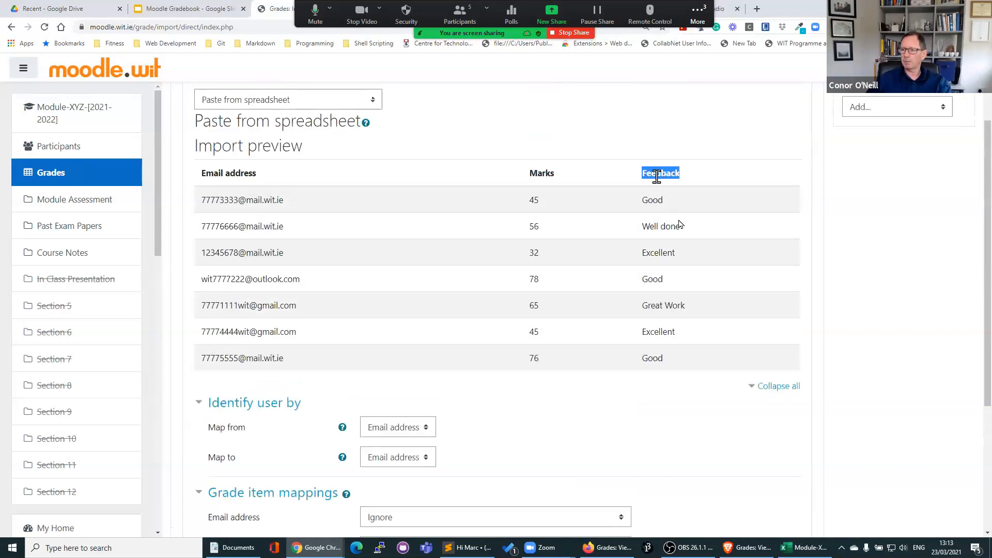
scroll(587, 329, "down", 1)
scroll(587, 329, "down", 4)
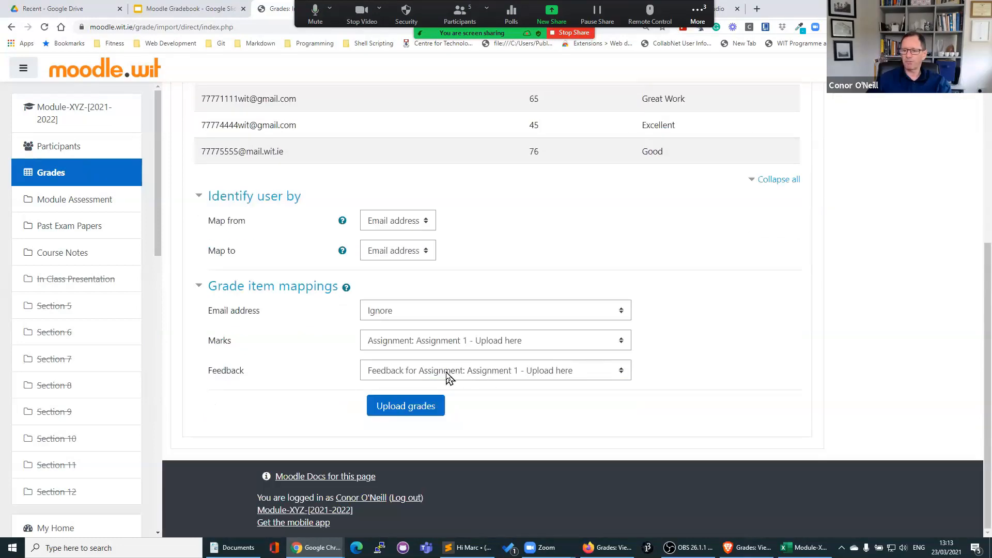
Upload the mapped Assignment 1 grades and continue to the grader report's student table
left_click(410, 409)
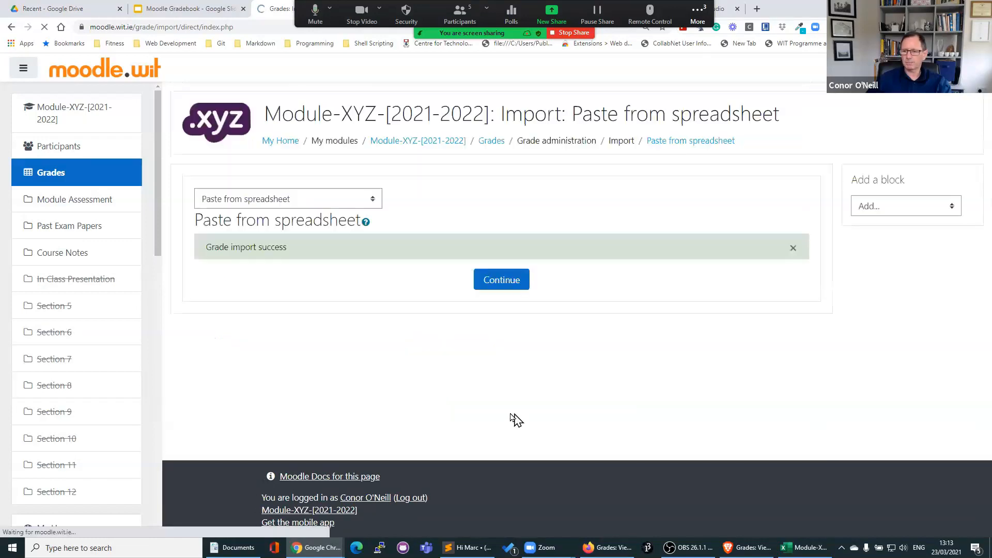
left_click(502, 282)
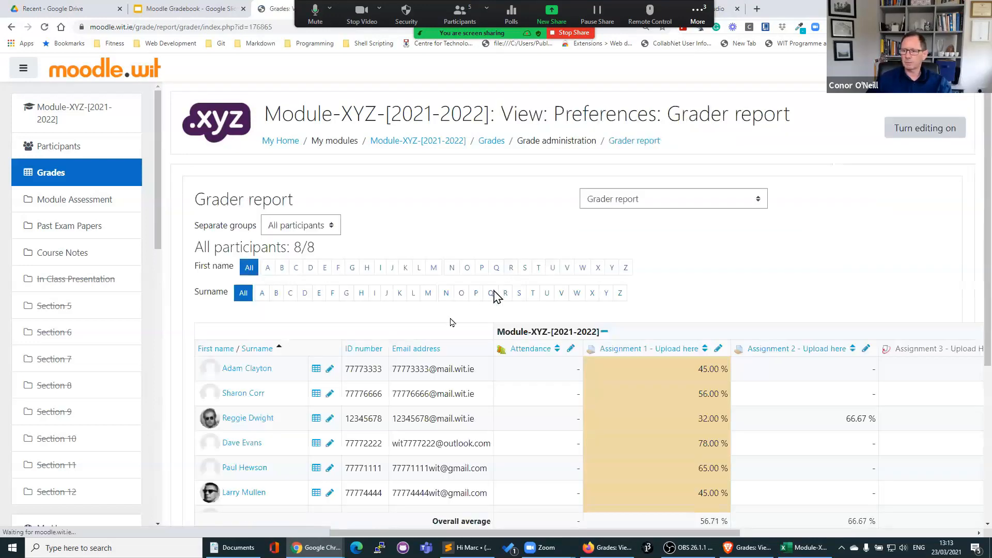
scroll(420, 335, "down", 4)
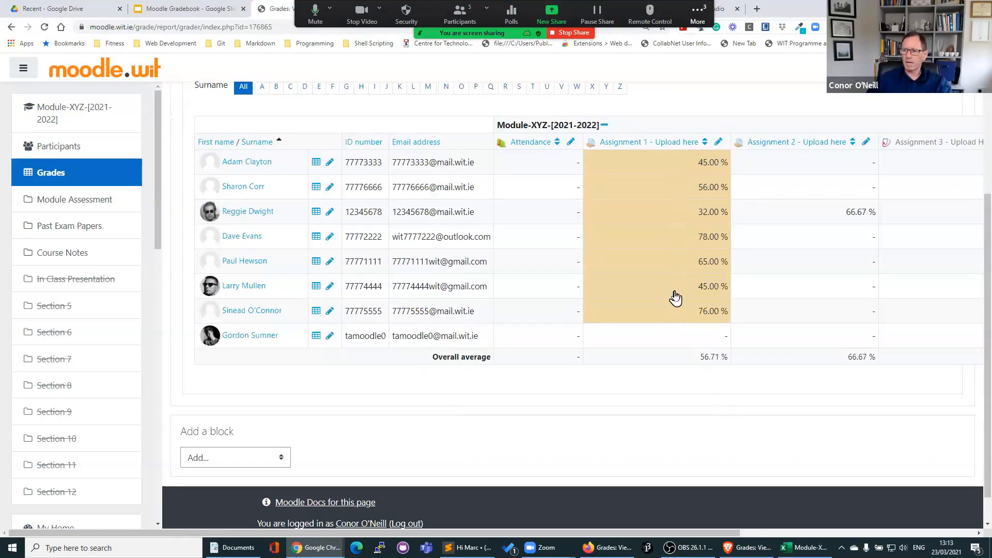
Check the imported marks and feedback of several students in the grader report's Assignment 1 column
left_click(677, 295)
left_click(745, 261)
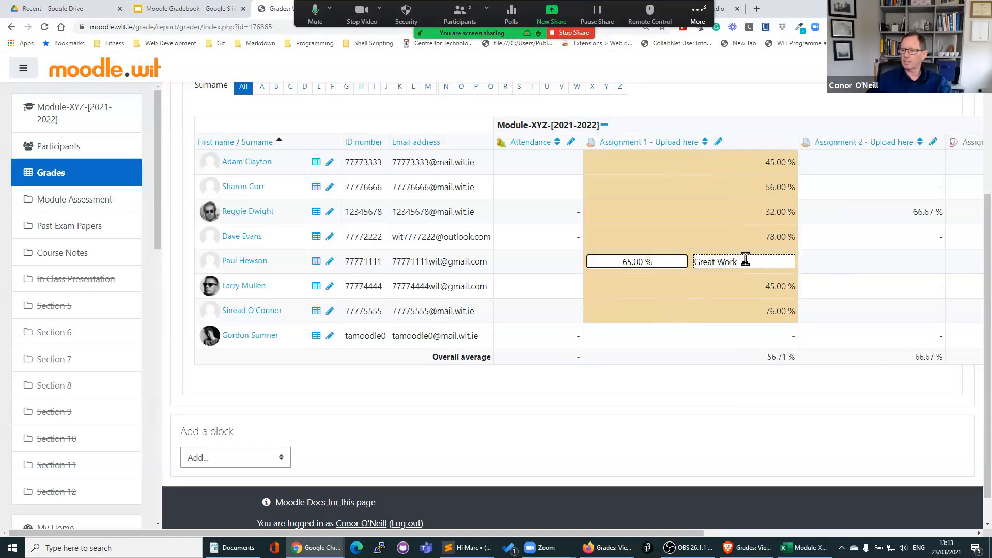
left_click(738, 237)
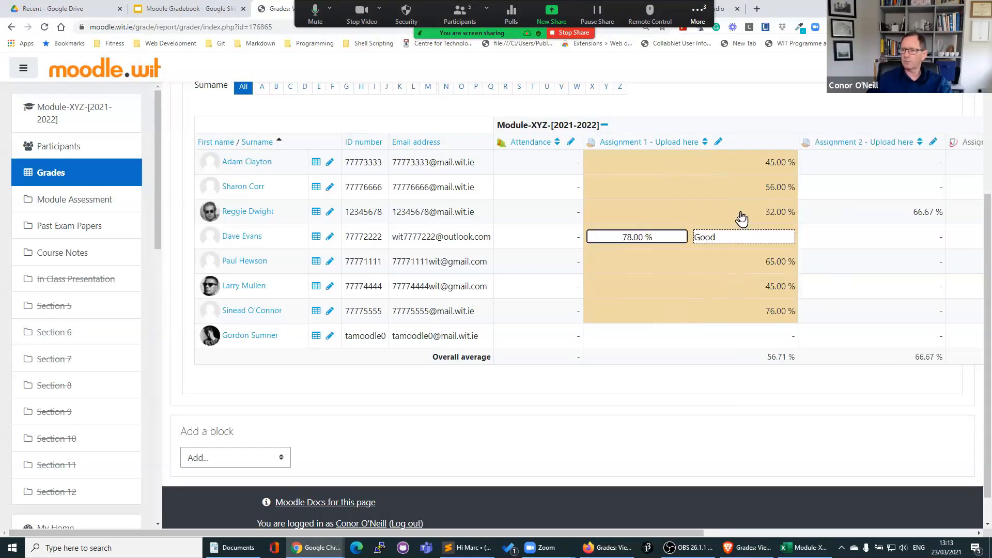
left_click(742, 213)
left_click(741, 189)
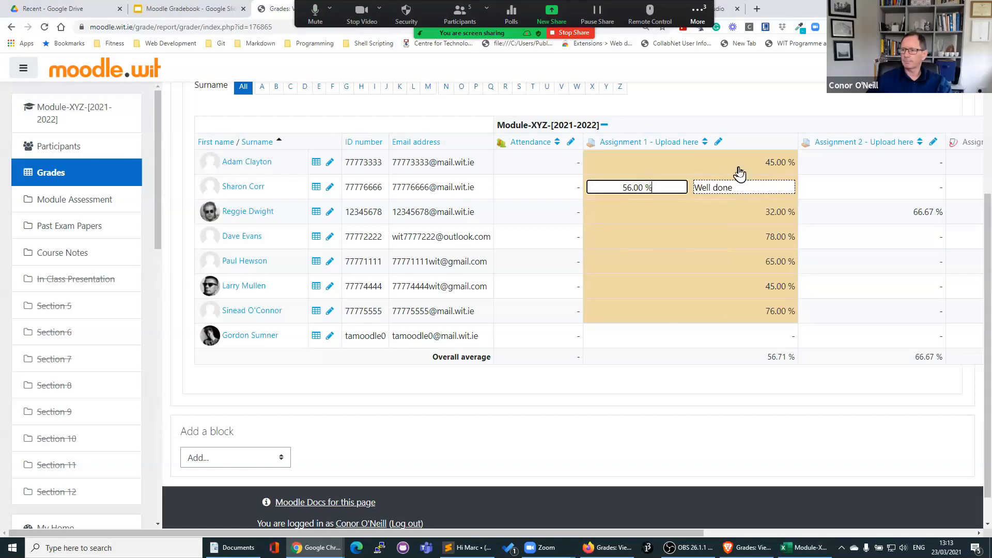
left_click(740, 166)
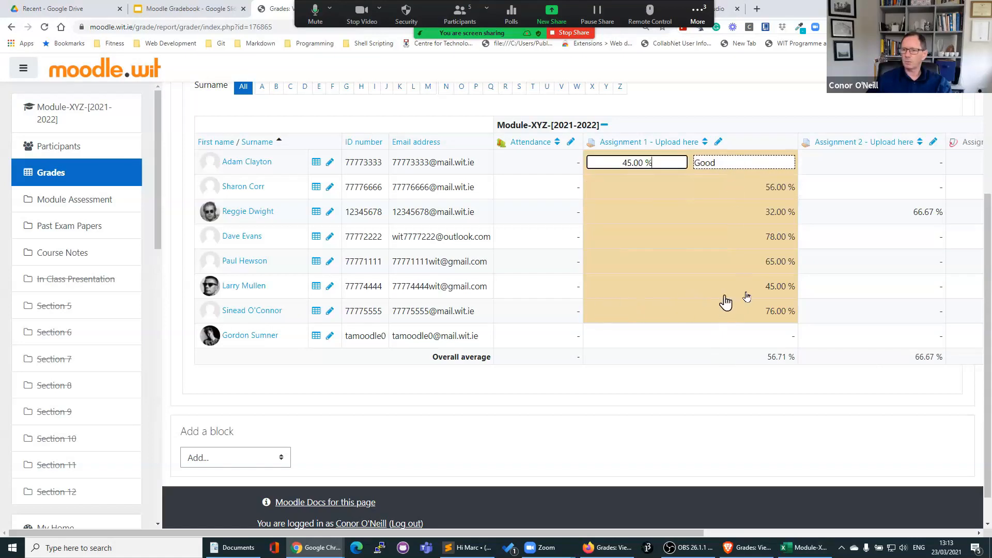
Start another paste-from-spreadsheet import with the same copied data and upload it with the default settings
scroll(757, 384, "up", 2)
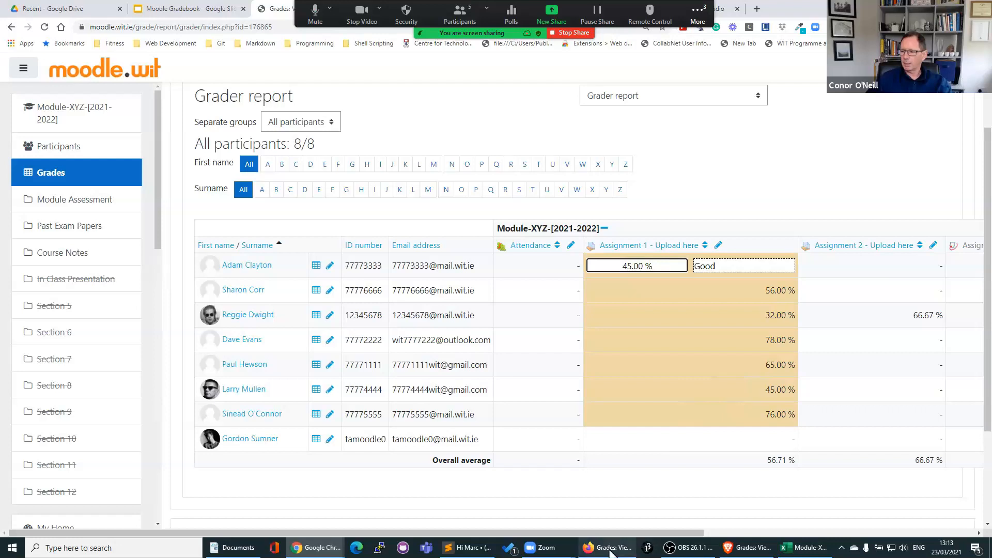
left_click(636, 98)
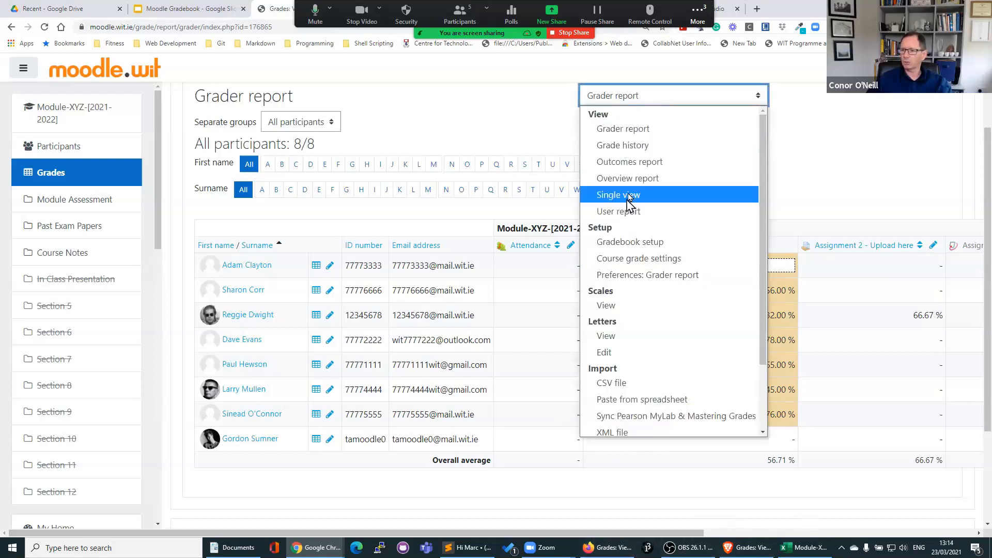
left_click(624, 405)
left_click(372, 295)
key("ctrl+v")
scroll(517, 413, "down", 3)
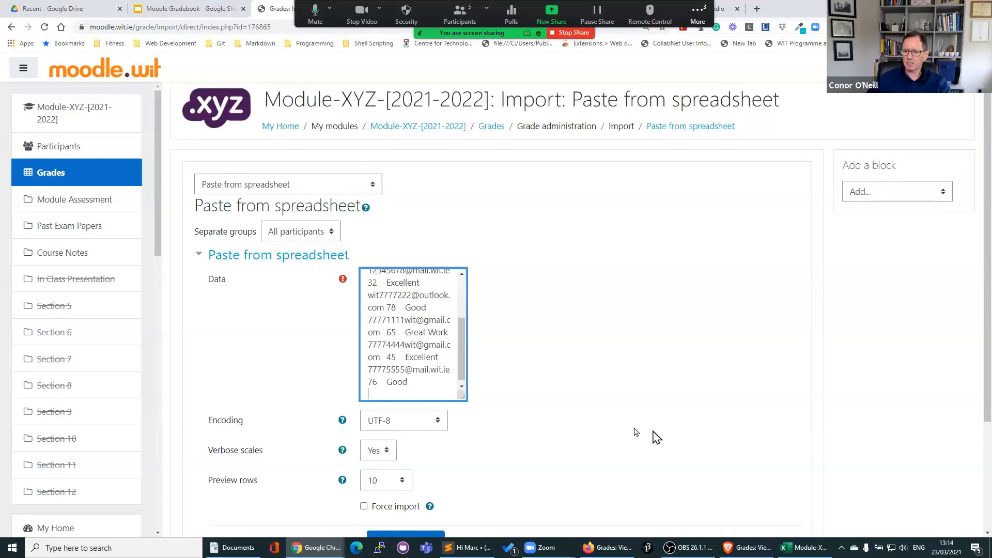
left_click(398, 394)
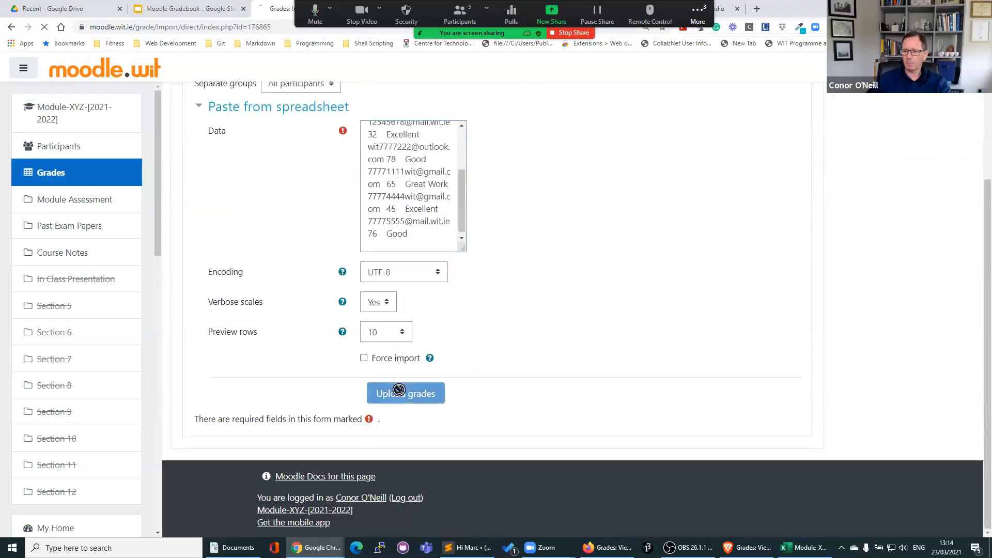
Set the new import to identify users by the Email address field
scroll(380, 320, "down", 5)
left_click(385, 299)
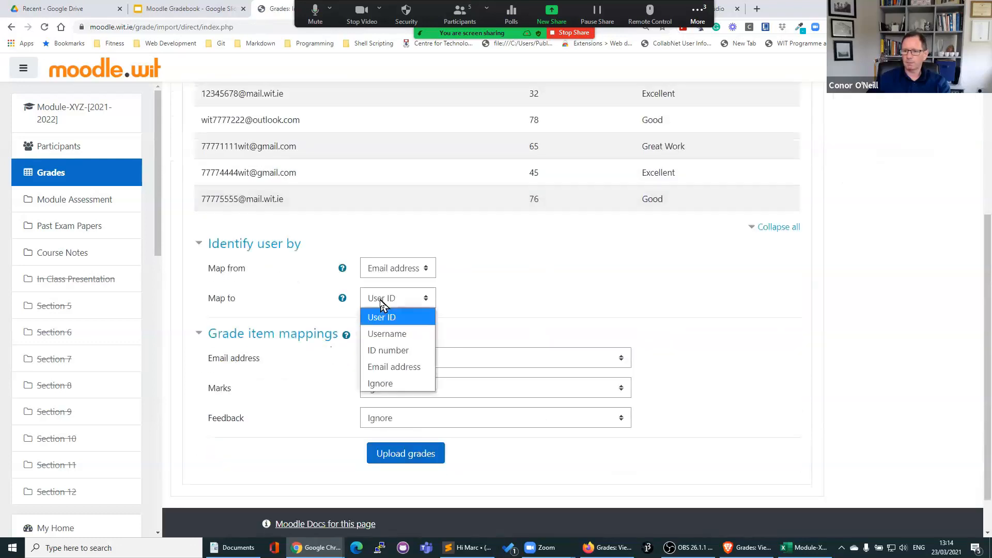
left_click(389, 368)
Map Marks to "Assignment: Assignment 2 - Upload here" and Feedback to "Feedback for Assignment: Assignment 2 - Upload here"
left_click(391, 389)
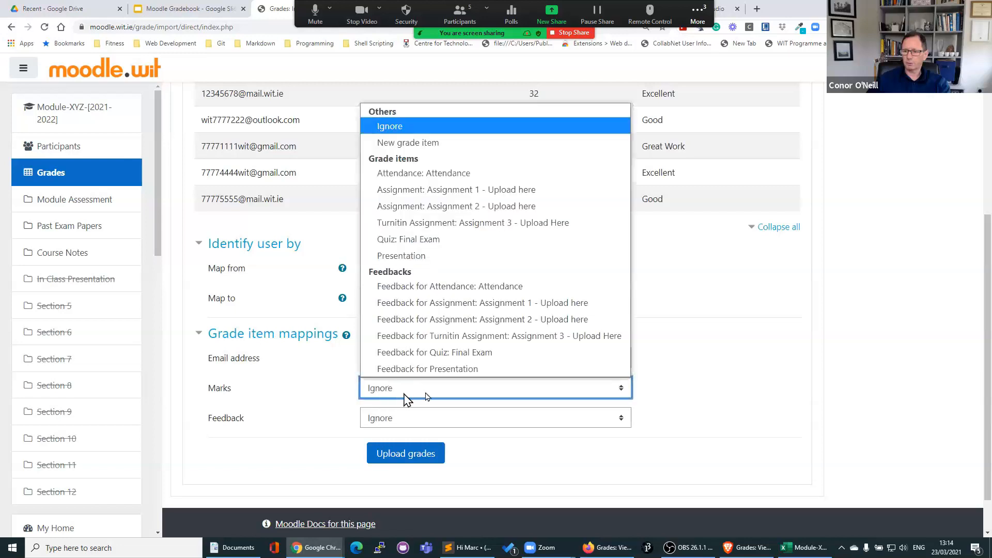
left_click(424, 210)
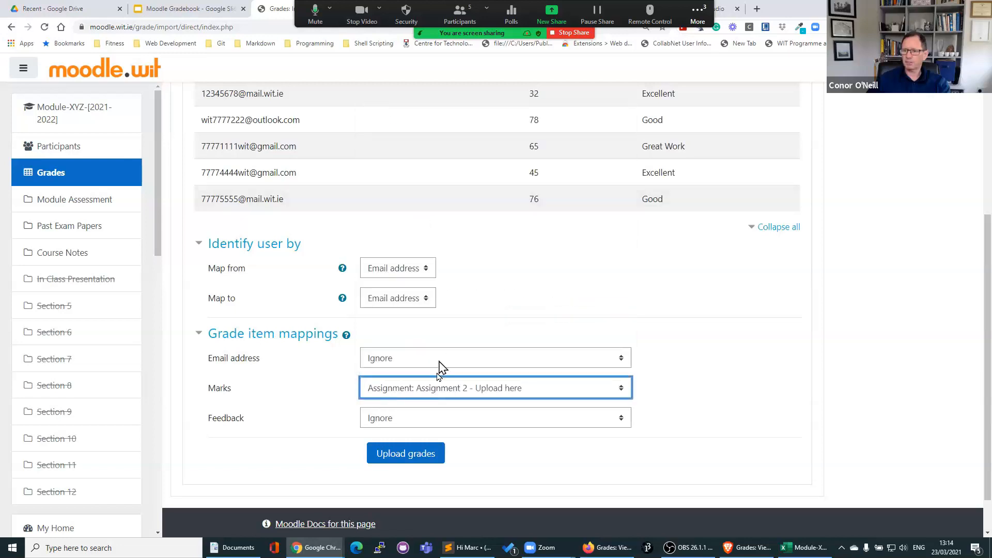
left_click(417, 420)
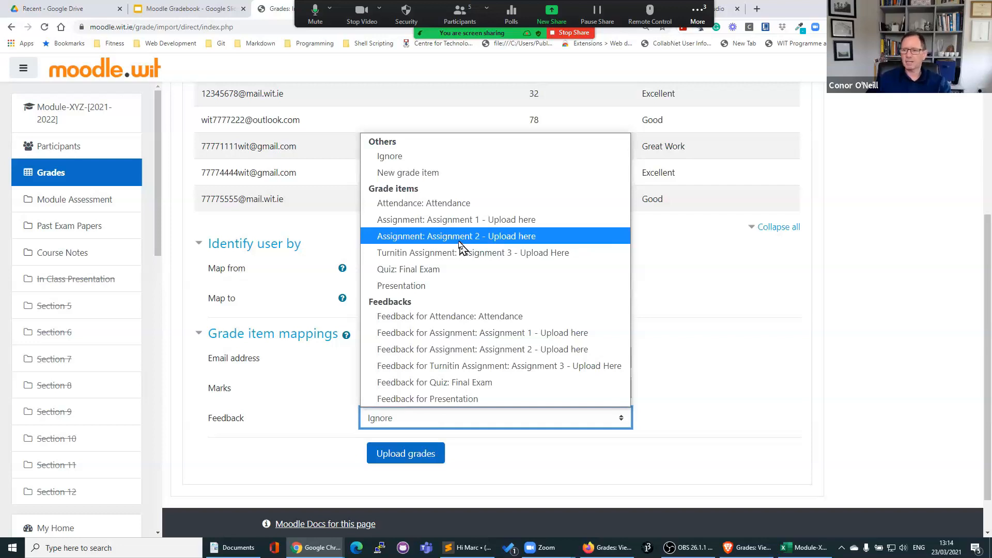
left_click(455, 349)
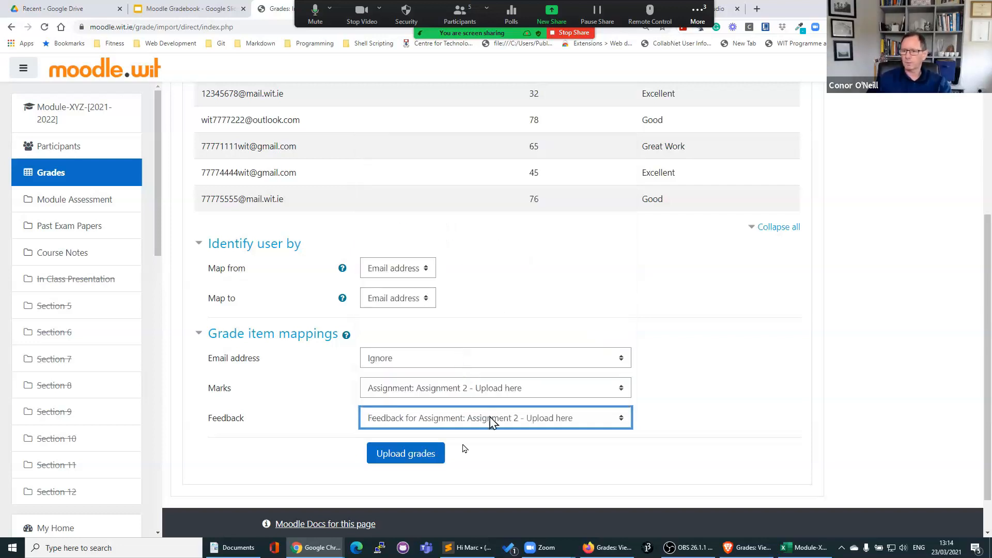
Try to upload the mapped Assignment 2 grades and dismiss the notices
left_click(398, 455)
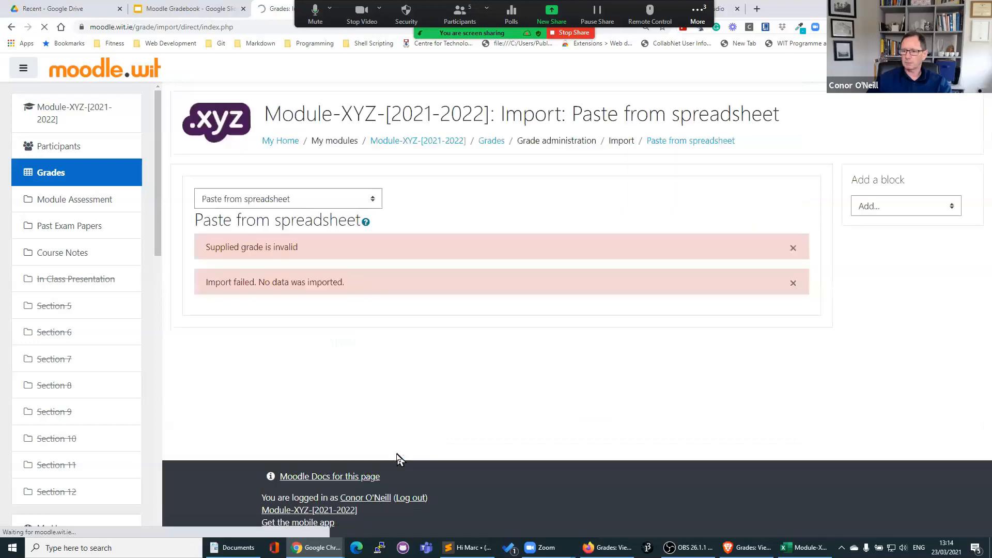
left_click(793, 247)
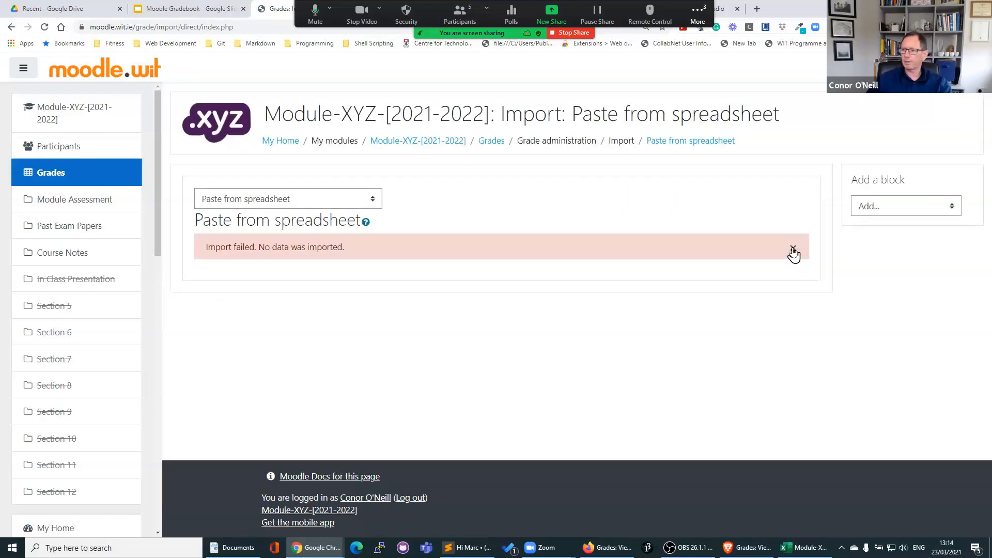
left_click(794, 248)
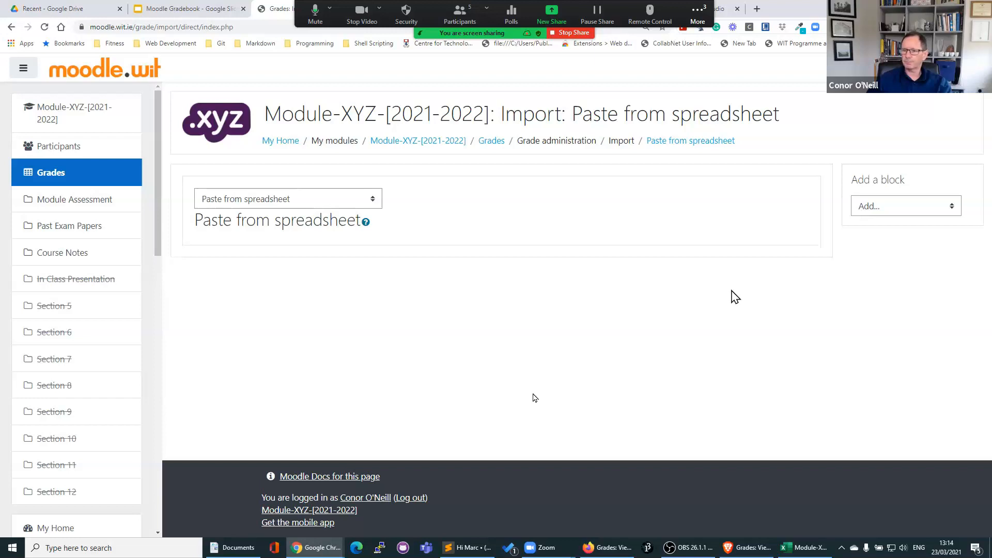
Return to the module's grades and open the Gradebook setup with its list of grade items
left_click(420, 143)
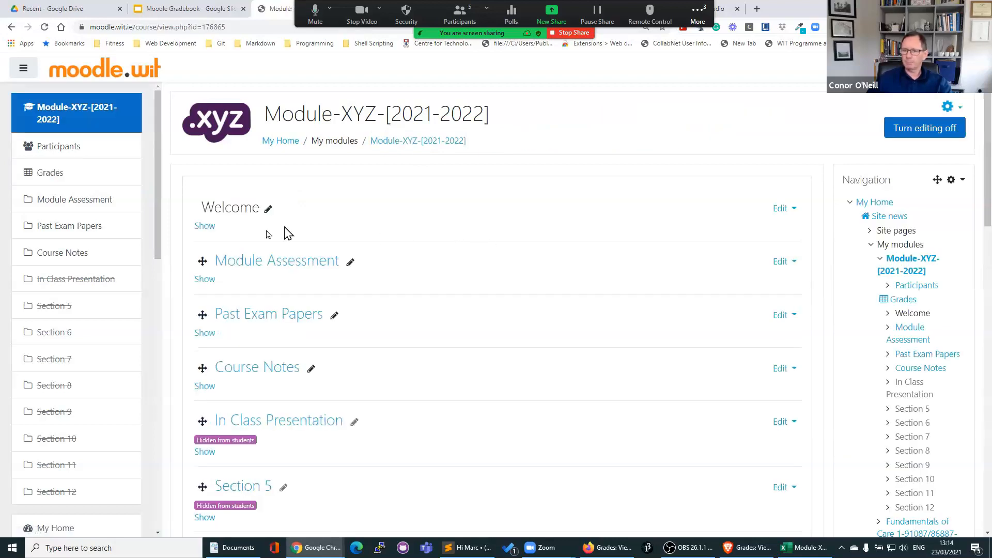
left_click(50, 176)
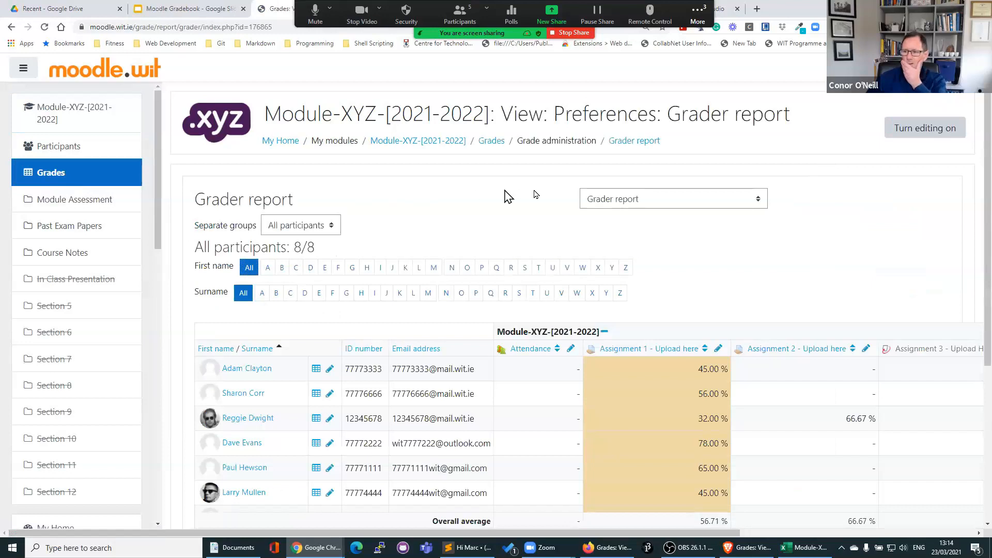
left_click(615, 203)
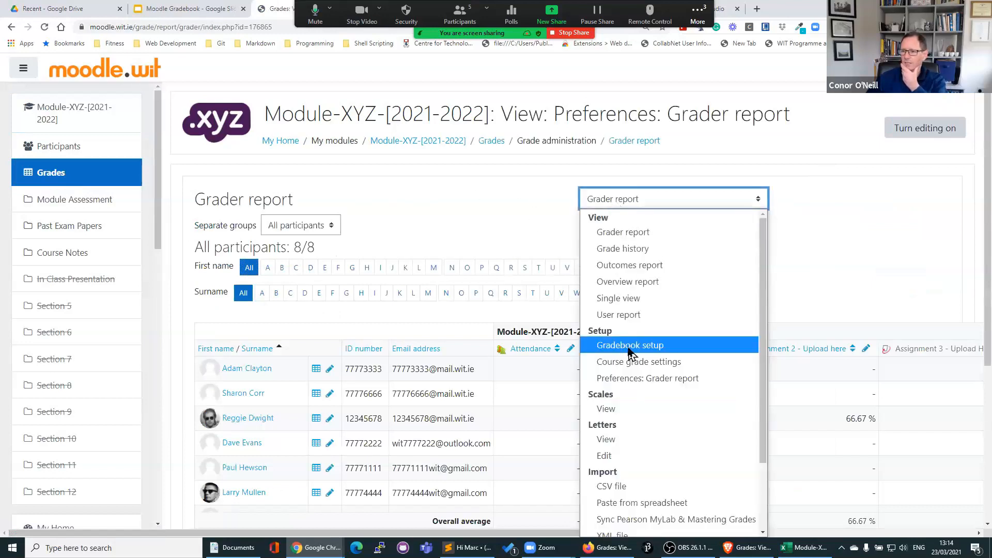
left_click(629, 346)
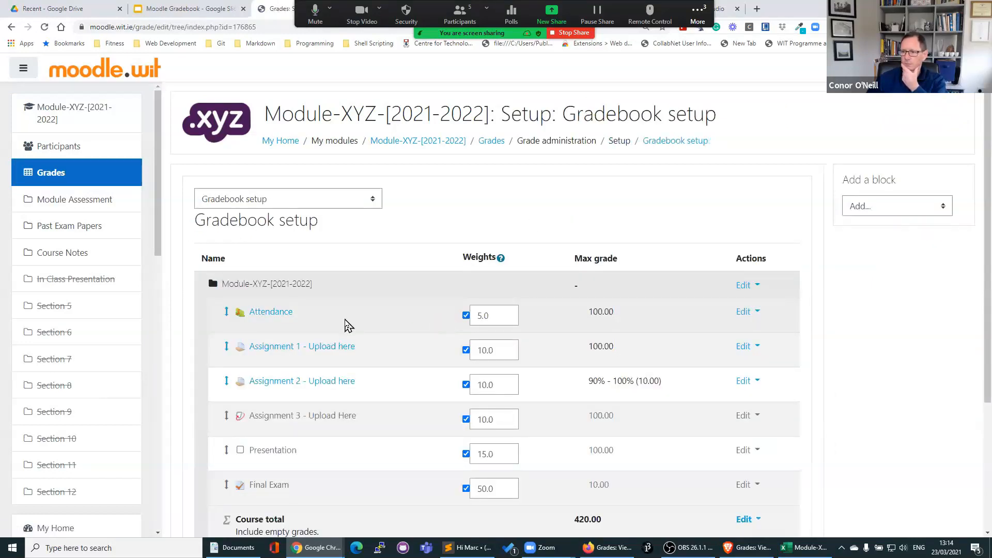
scroll(346, 325, "down", 2)
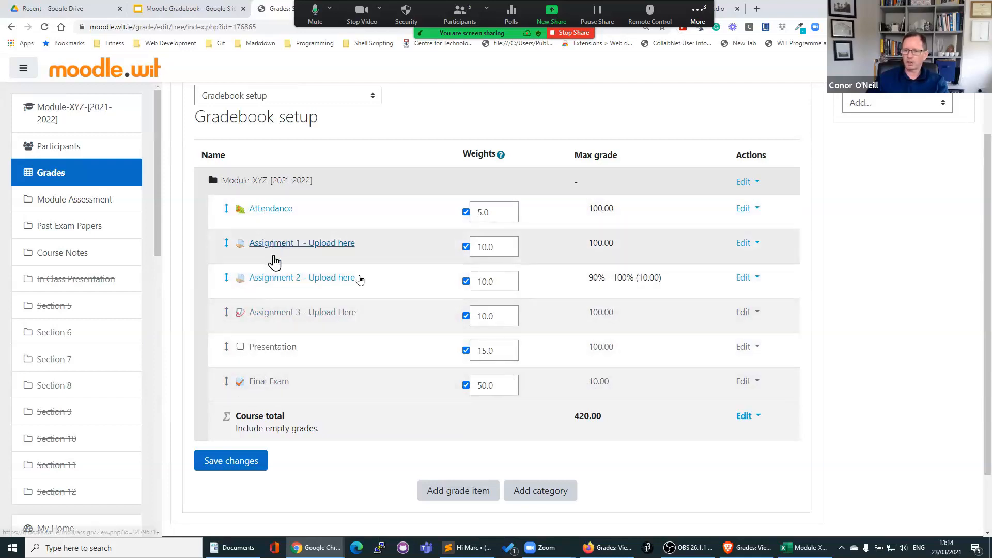
Open the grade item settings of "Assignment 1 - Upload here" for editing
left_click(747, 212)
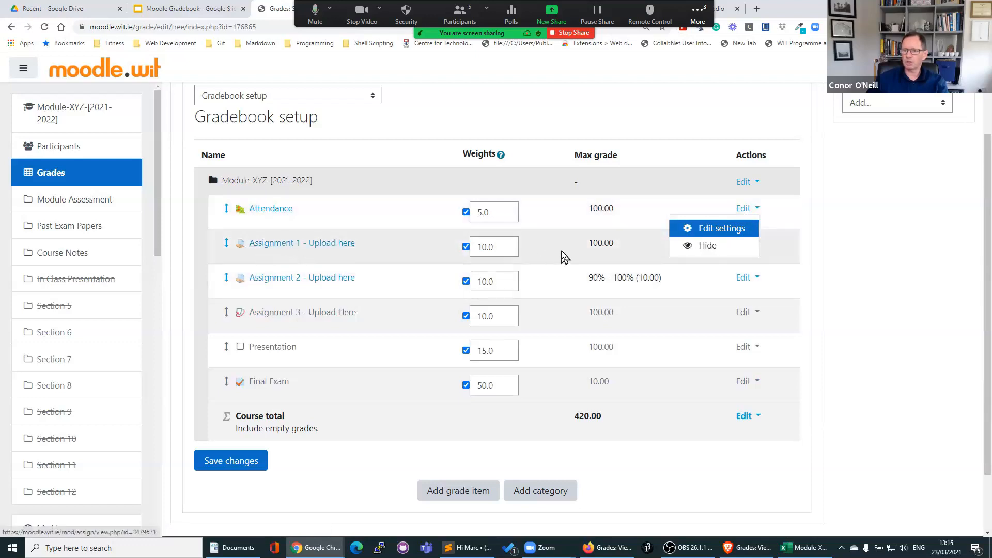
key("Escape")
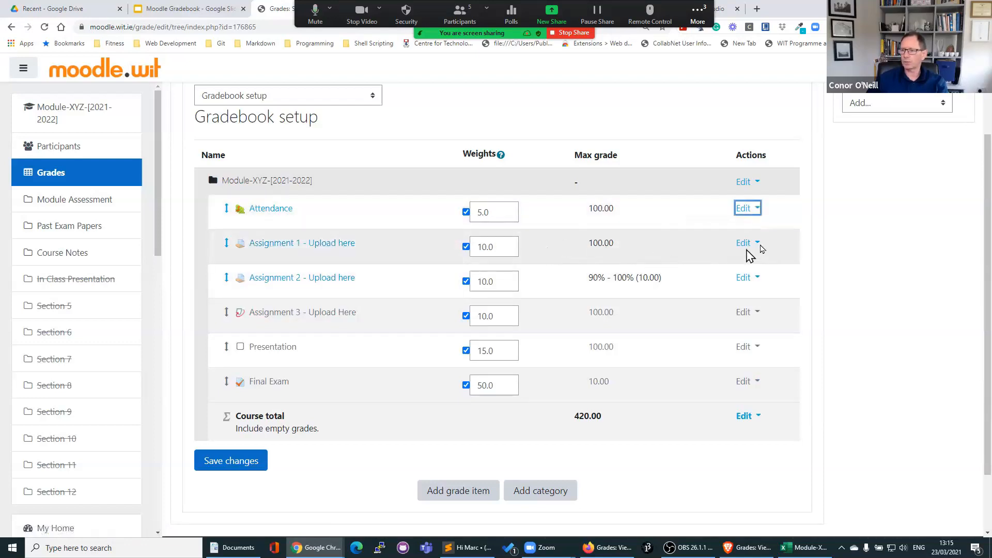
left_click(745, 247)
left_click(721, 269)
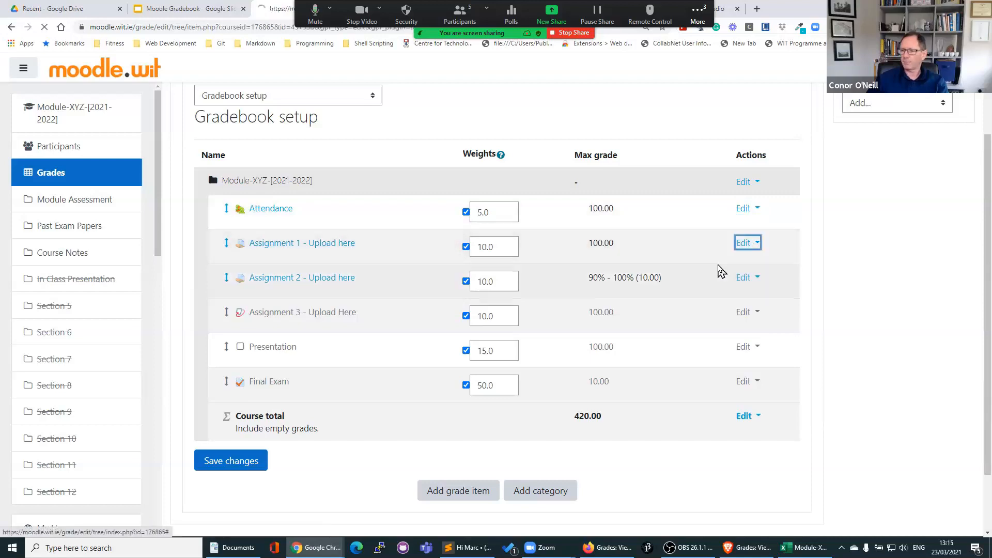
Try enabling the Hidden until date in the expanded grade item settings of Assignment 1, and discard the change
scroll(682, 373, "down", 2)
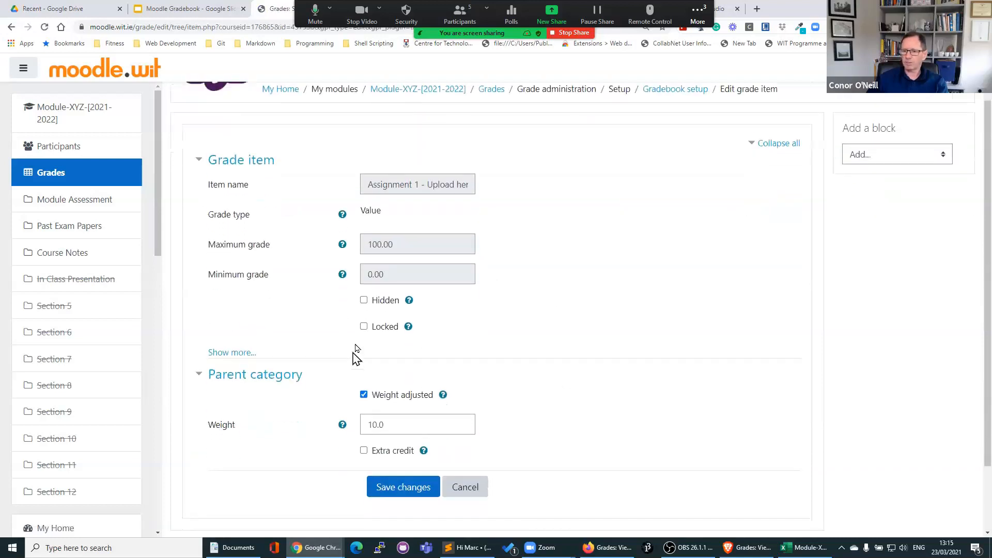
left_click(236, 354)
scroll(687, 365, "down", 5)
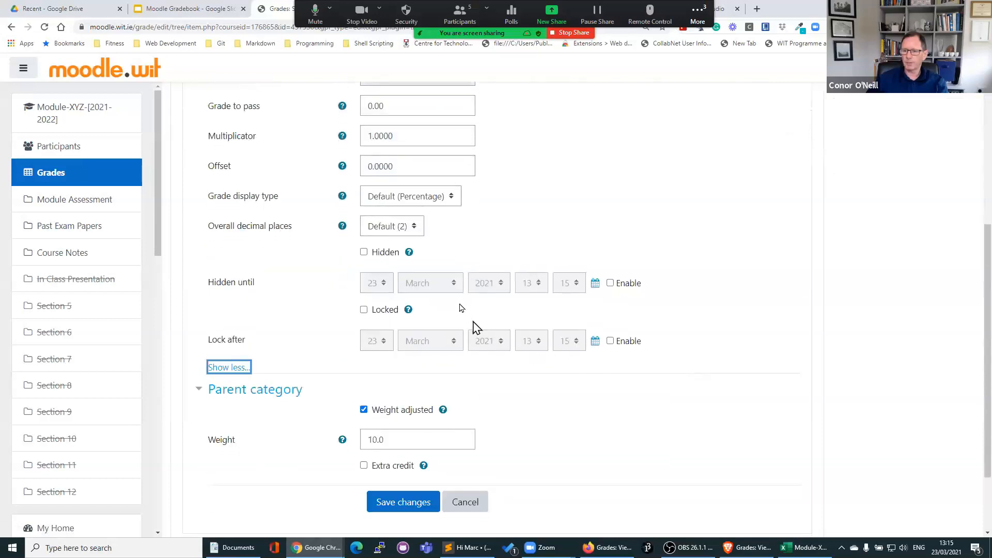
left_click(611, 284)
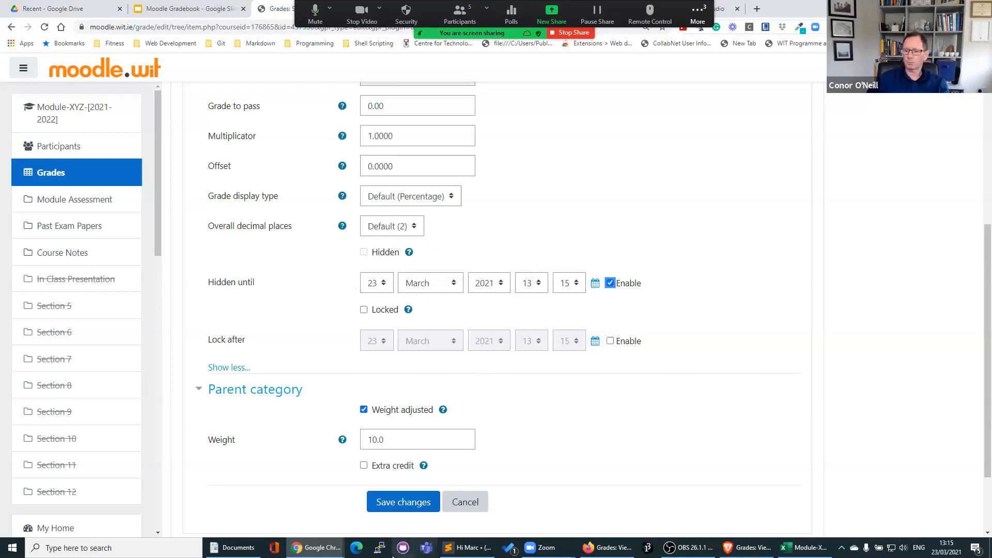
left_click(470, 502)
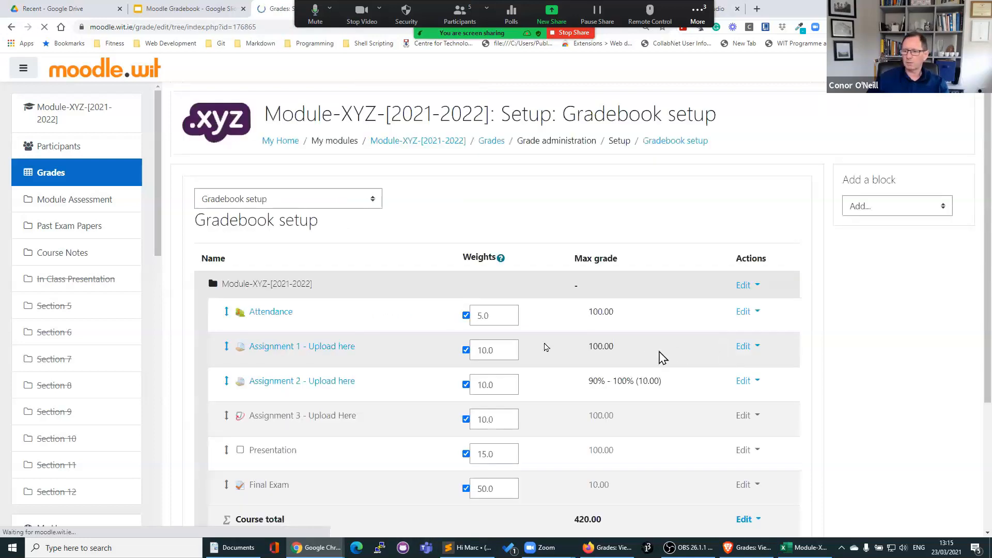
Open the Final Exam grade item settings, expand all options and examine the note on how Hidden is controlled
scroll(304, 372, "down", 3)
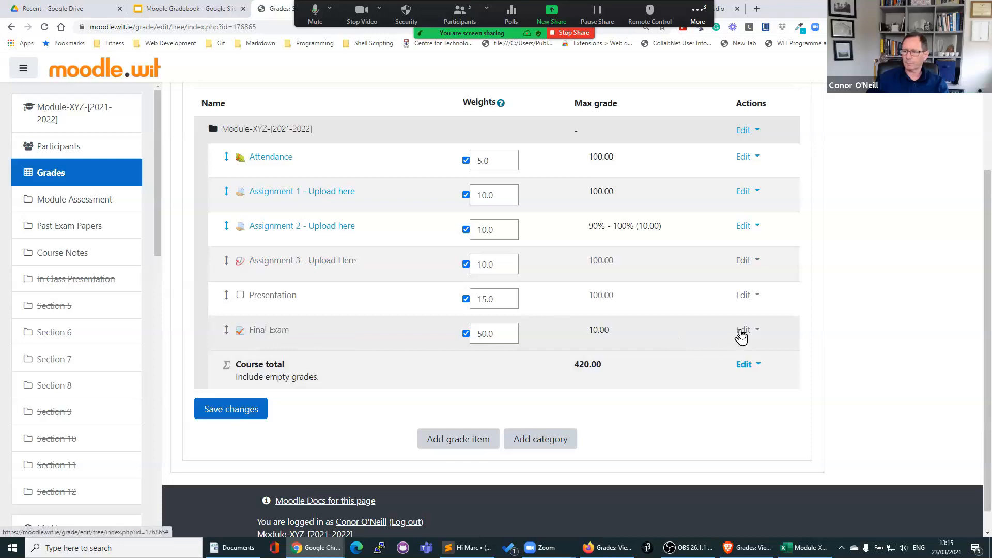
left_click(720, 357)
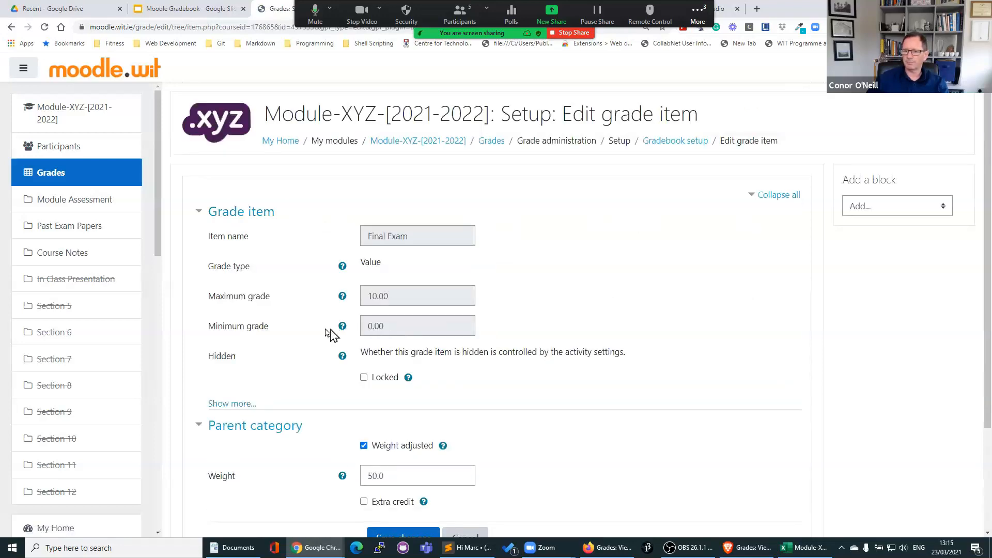
scroll(310, 332, "down", 2)
left_click(242, 302)
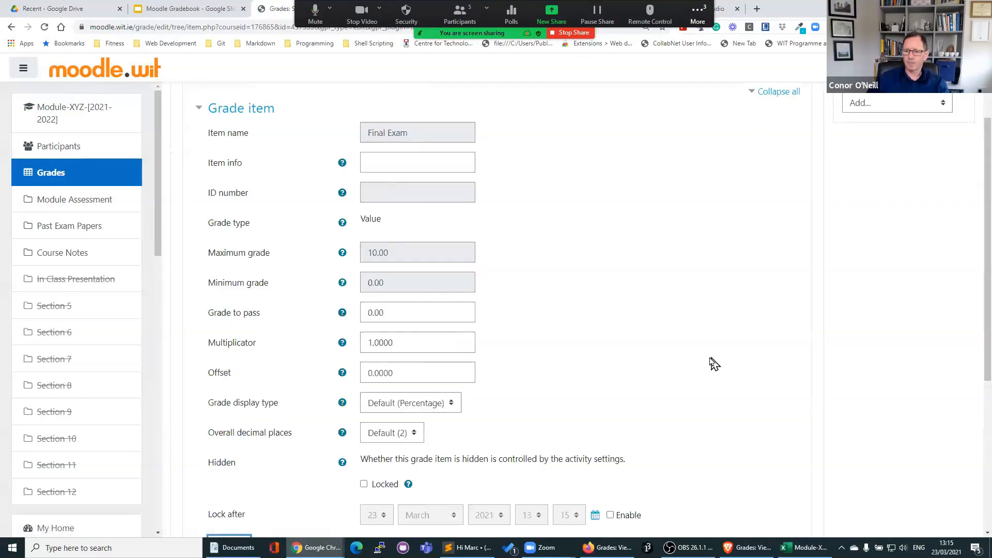
scroll(620, 380, "down", 3)
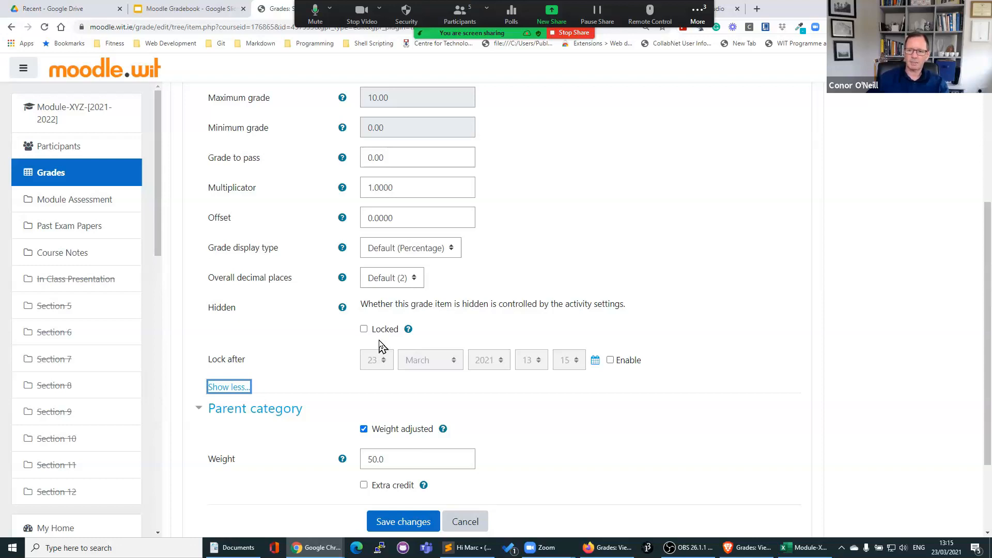
left_click_drag(362, 306, 635, 316)
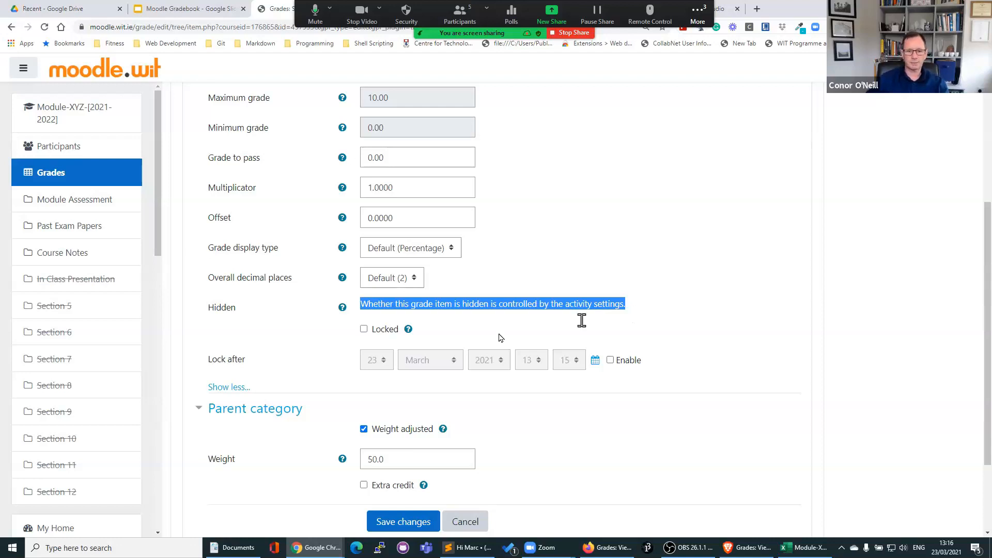
Switch to the student's Brave window, reload the User report and review the grade items, feedback and course total
left_click(750, 548)
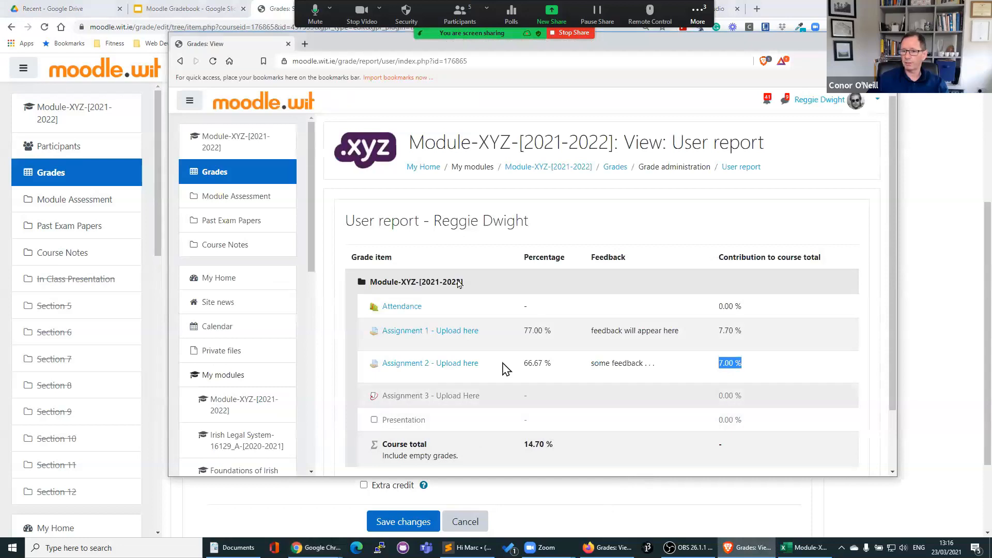
left_click(213, 62)
scroll(498, 280, "down", 1)
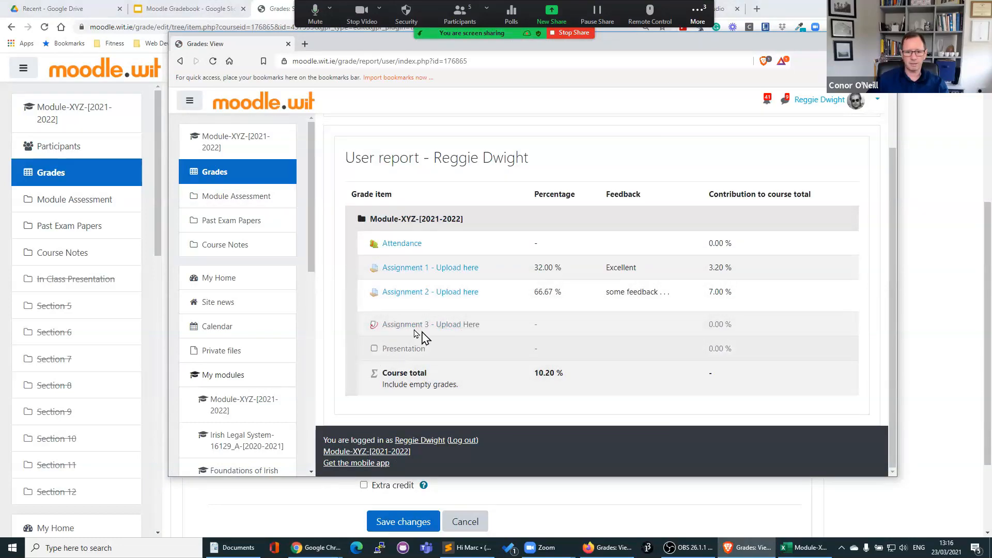
scroll(578, 365, "up", 1)
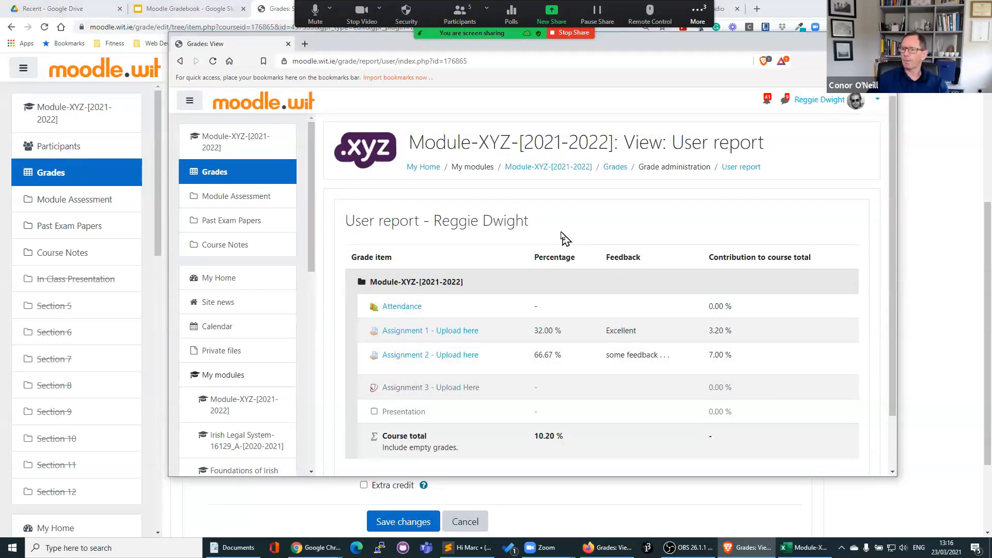
Go to the Module-XYZ-[2021-2022] main page in the student's view and stop the Zoom screen share
left_click(546, 169)
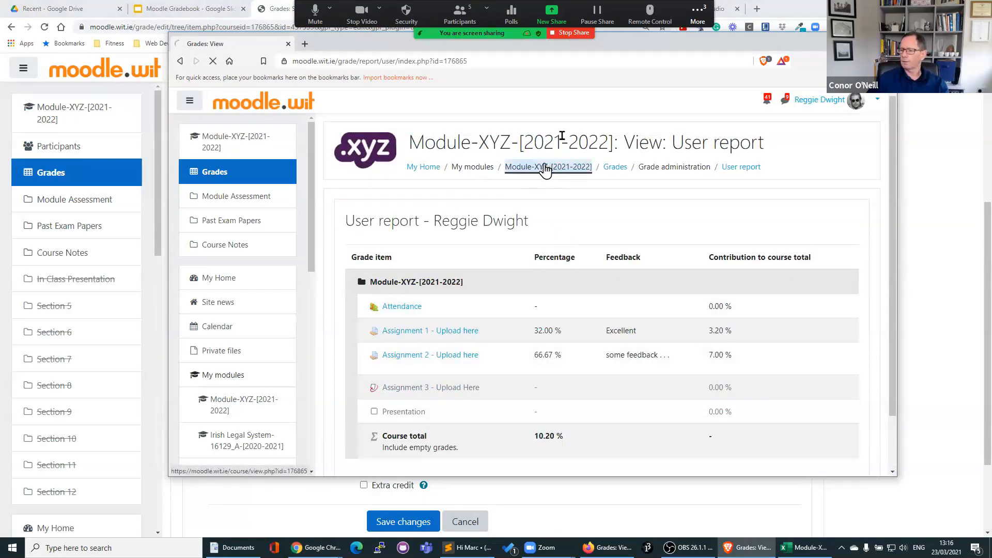
left_click(572, 33)
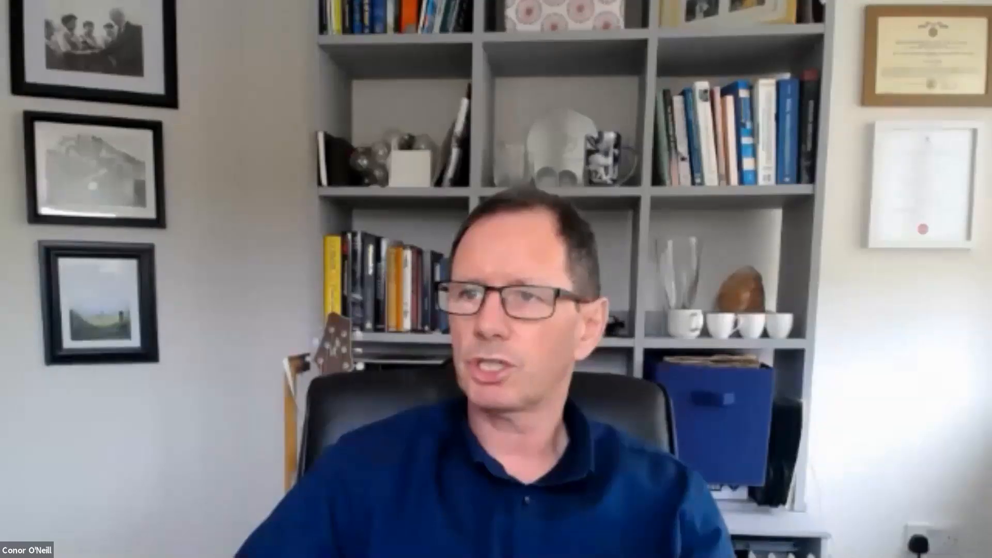